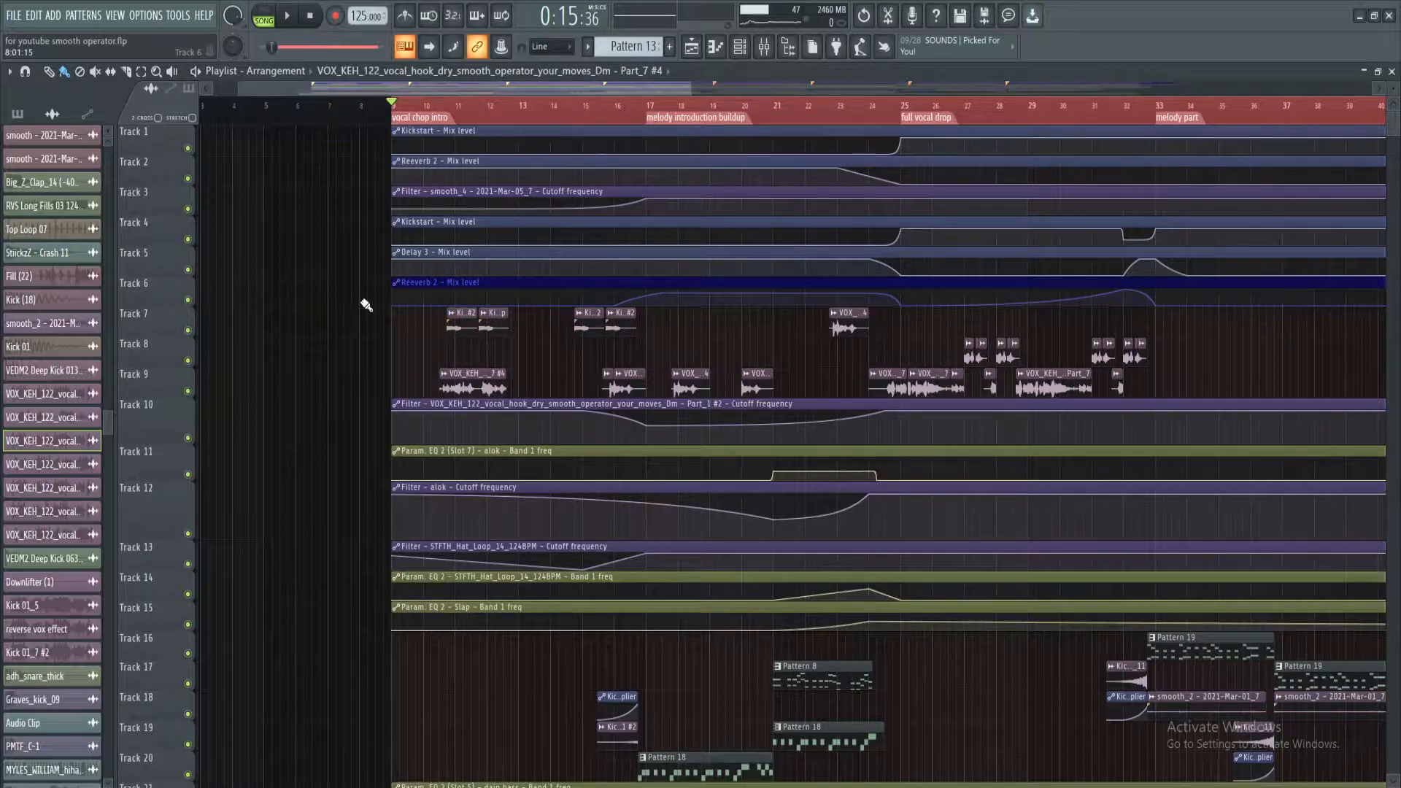
# Open the sample settings of the first vocal clip on Track 9 and arrange them alongside the mixer
pyautogui.scroll(3, 445, 112)
pyautogui.hscroll(-1, 454, 97)
pyautogui.doubleClick(560, 382)
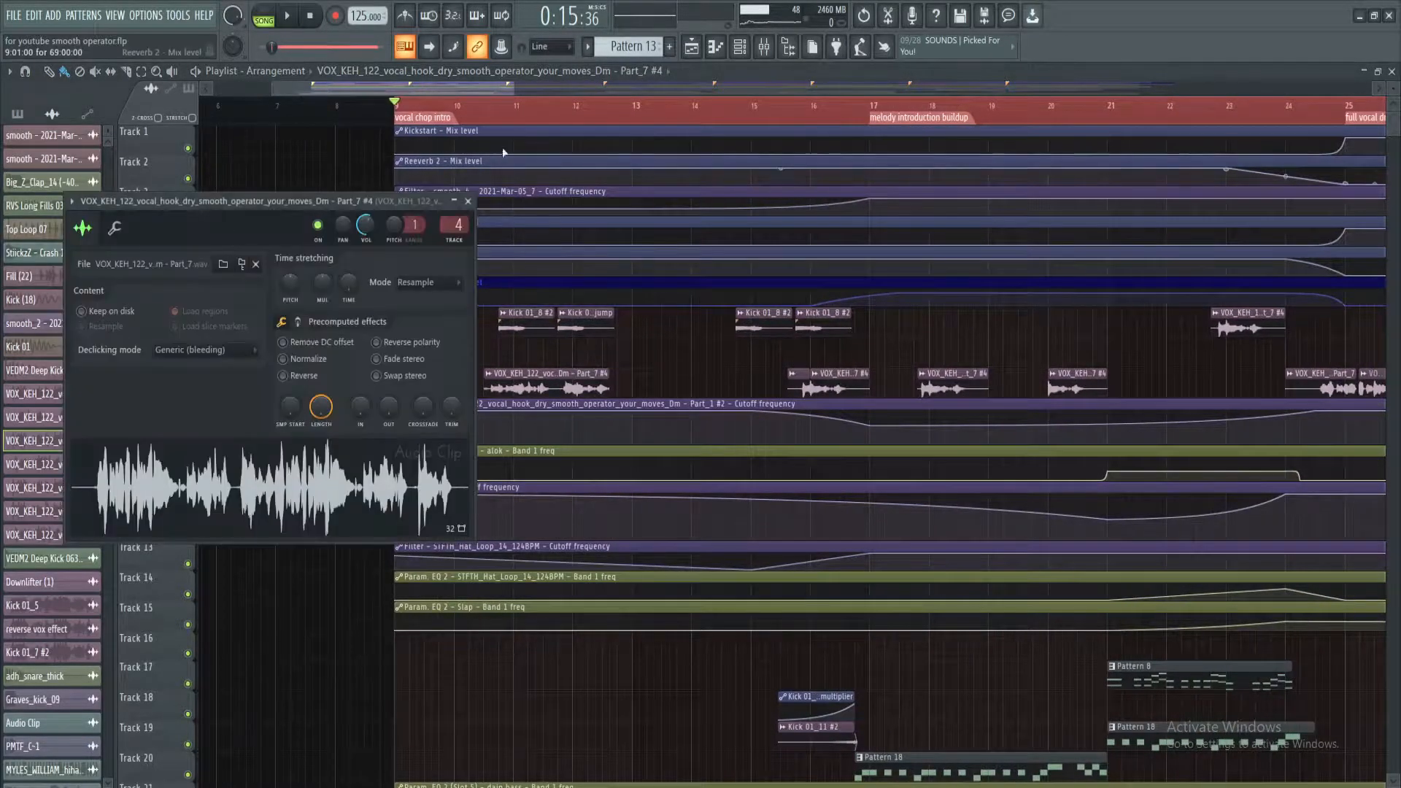
pyautogui.scroll(-1, 507, 144)
pyautogui.click(764, 46)
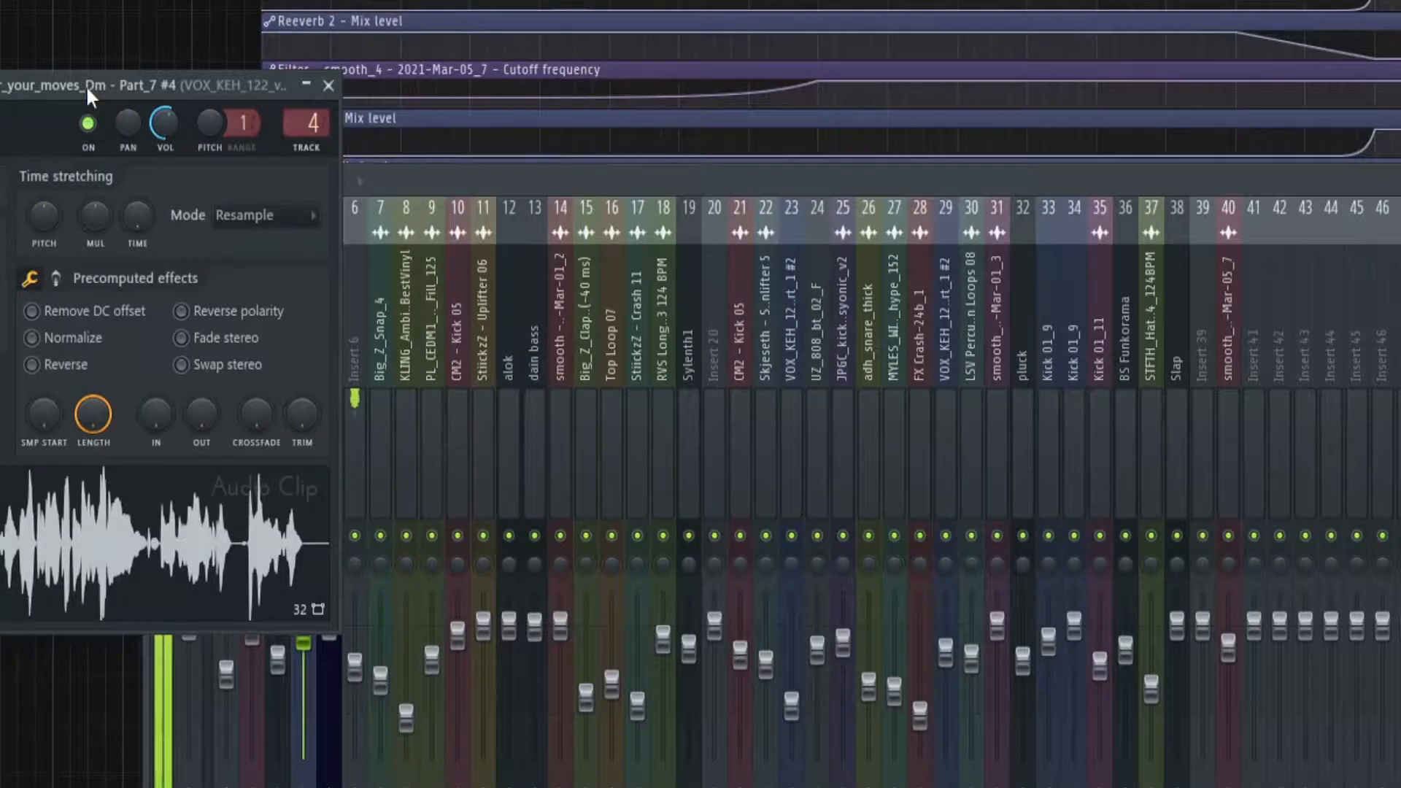
pyautogui.moveTo(315, 200); pyautogui.dragTo(440, 133)
pyautogui.moveTo(291, 1); pyautogui.dragTo(1019, 6)
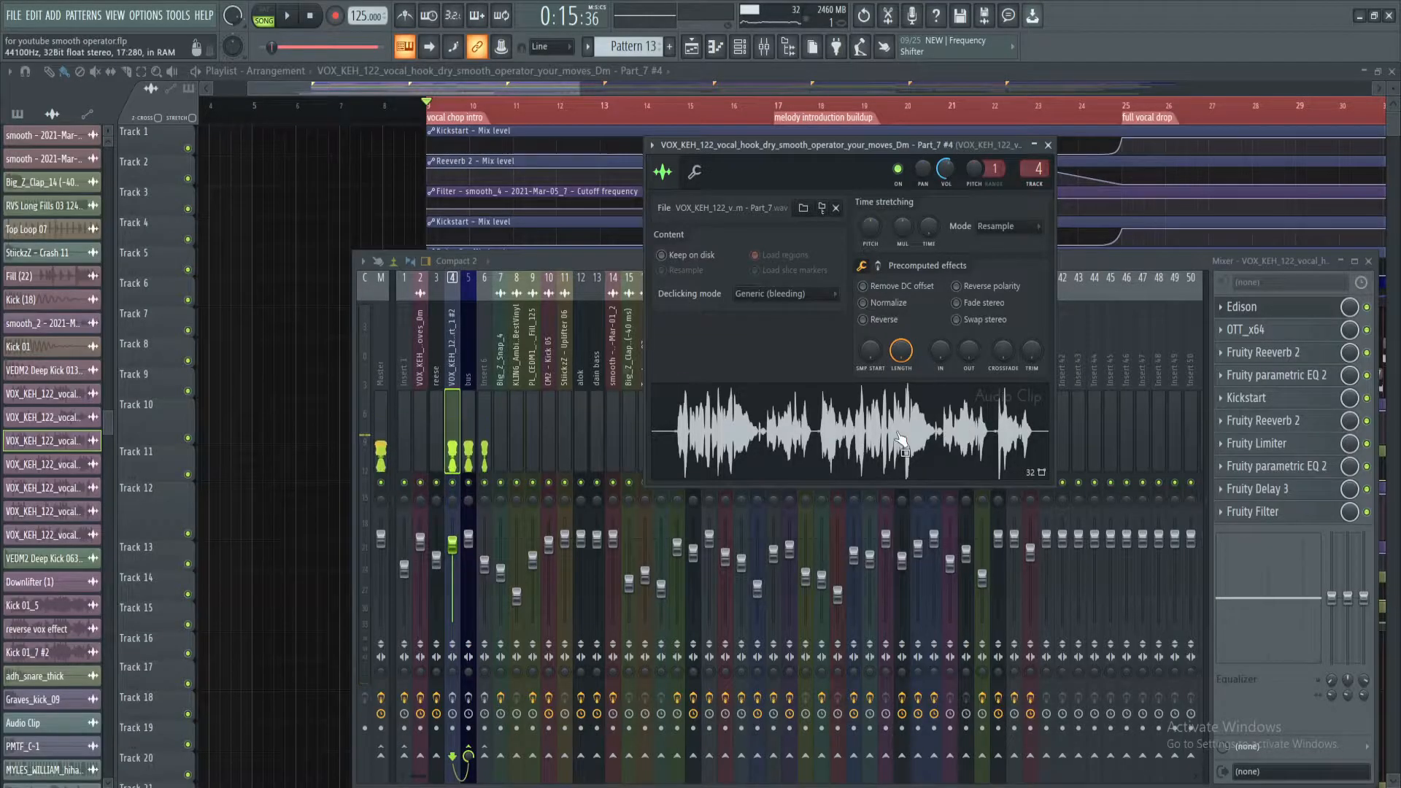
pyautogui.moveTo(595, 260); pyautogui.dragTo(591, 269)
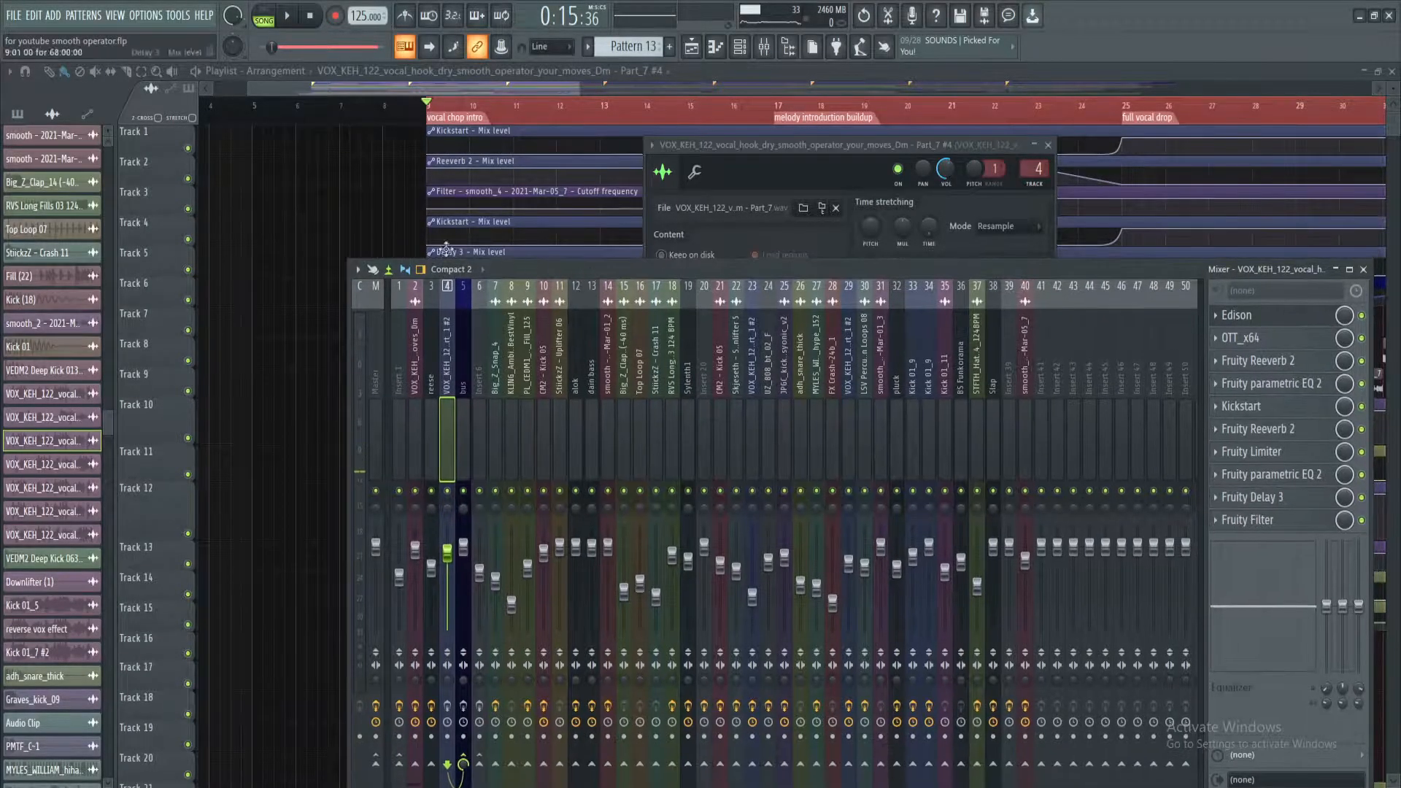
# Survey the playlist arrangement across the whole song and its lower tracks from the vocal chop intro
pyautogui.click(468, 139)
pyautogui.scroll(-5, 514, 115)
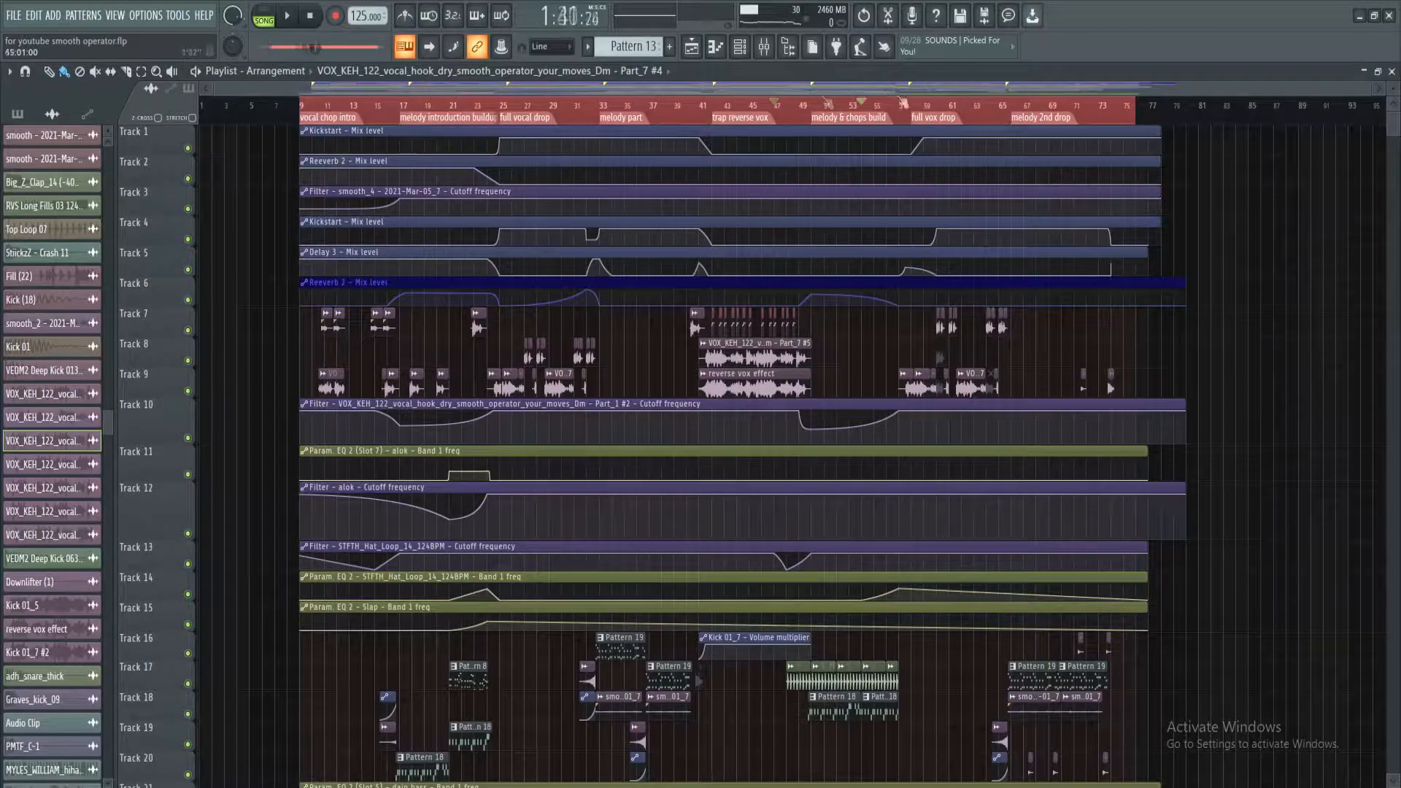
pyautogui.scroll(2, 391, 89)
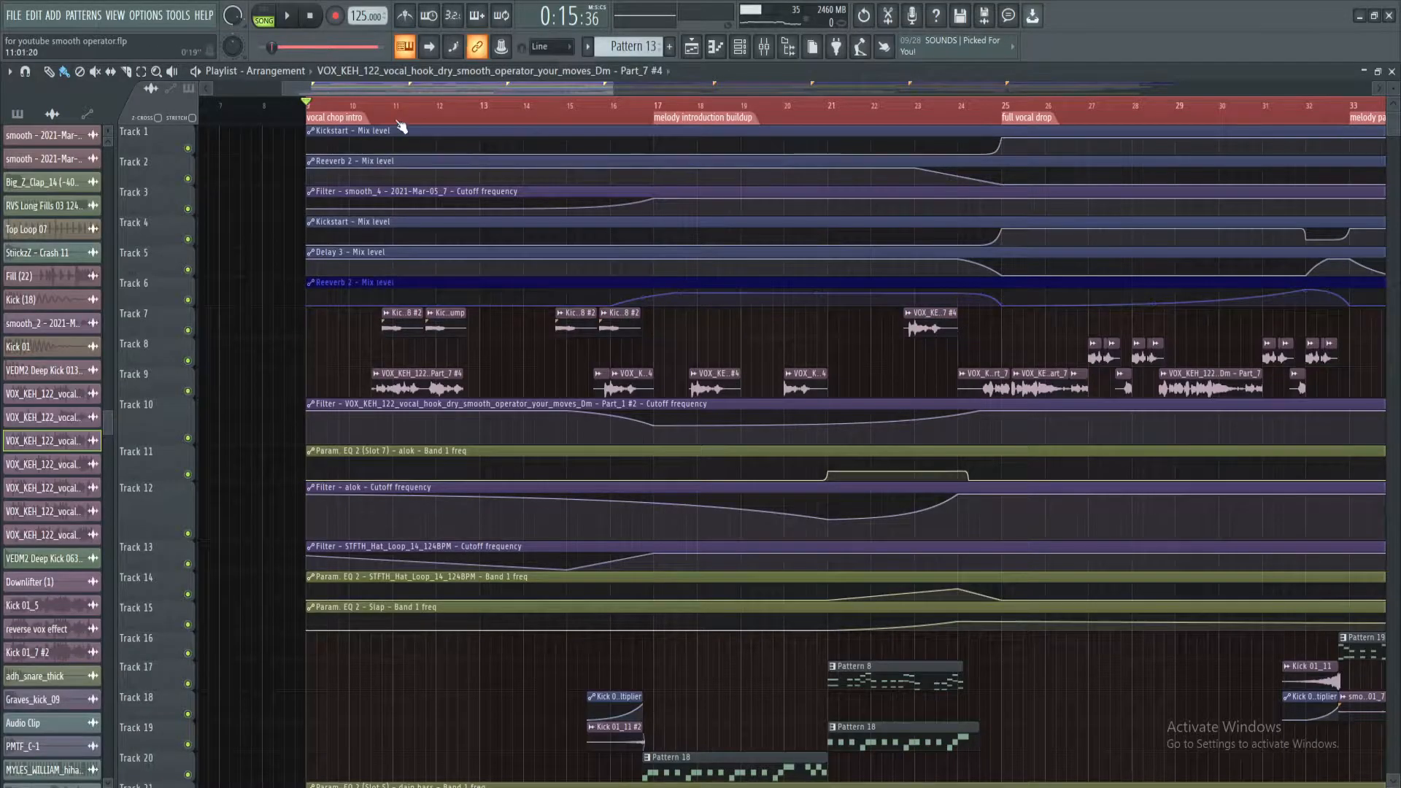
pyautogui.keyDown('ctrl'); pyautogui.scroll(2, 400, 128); pyautogui.keyUp('ctrl')
pyautogui.scroll(-6, 383, 370)
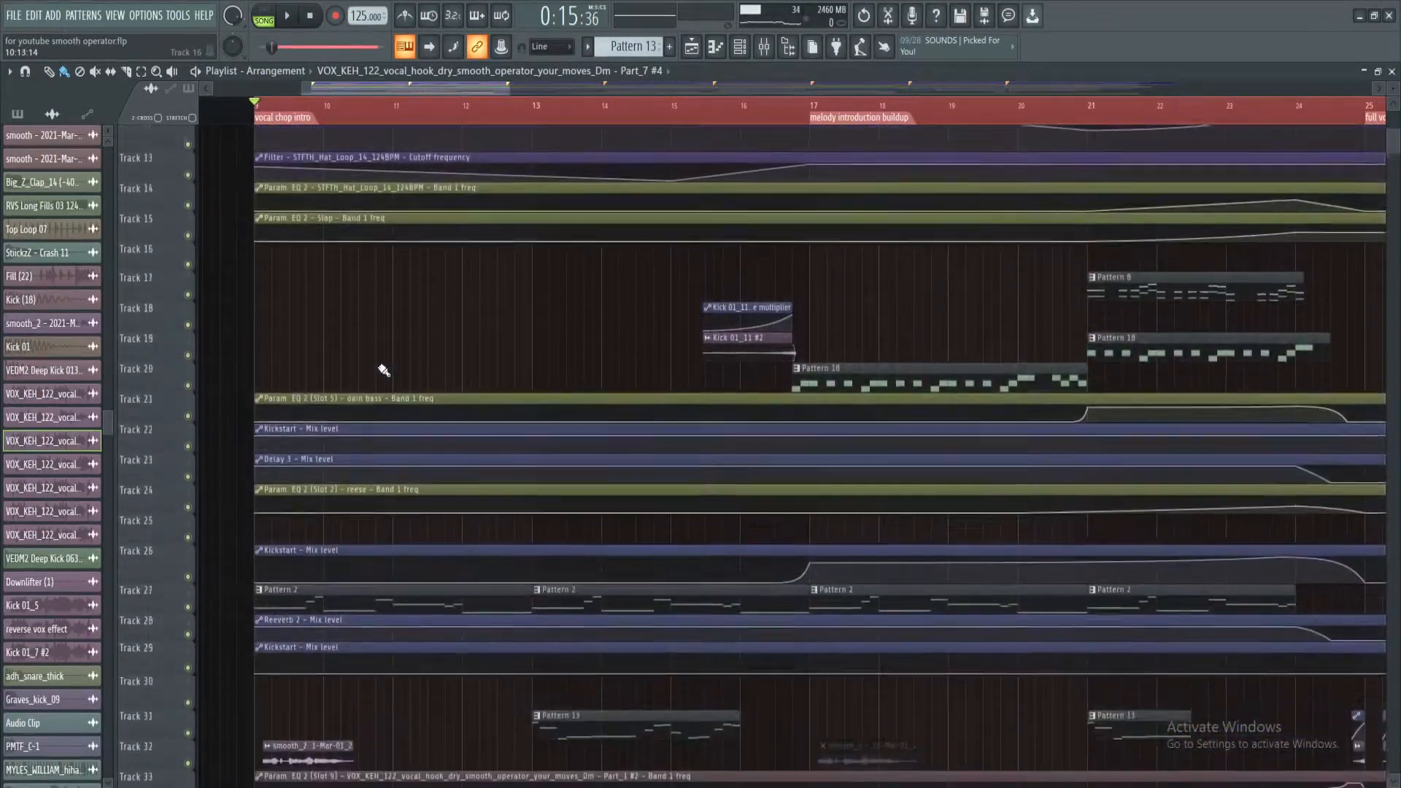
pyautogui.scroll(6, 347, 561)
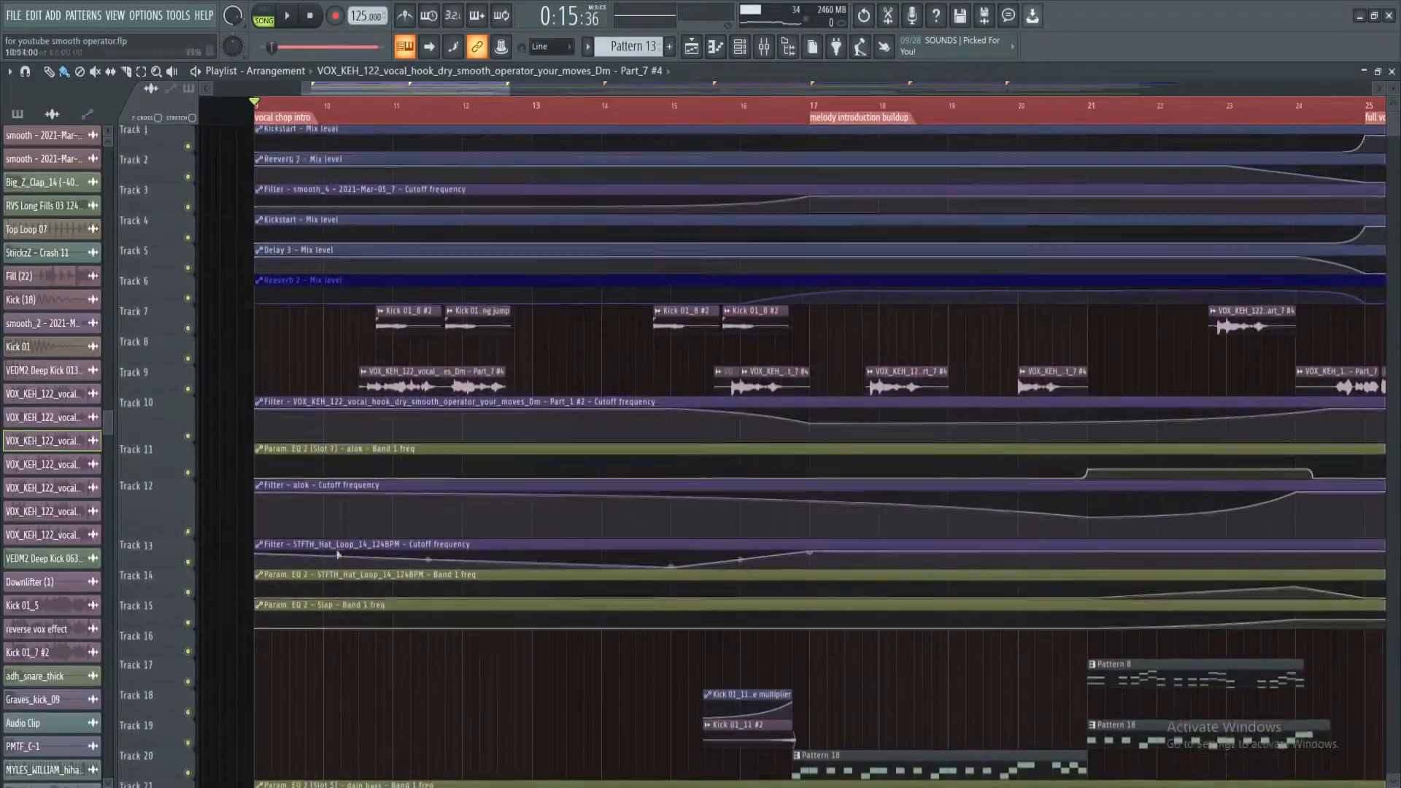
pyautogui.scroll(-7, 602, 492)
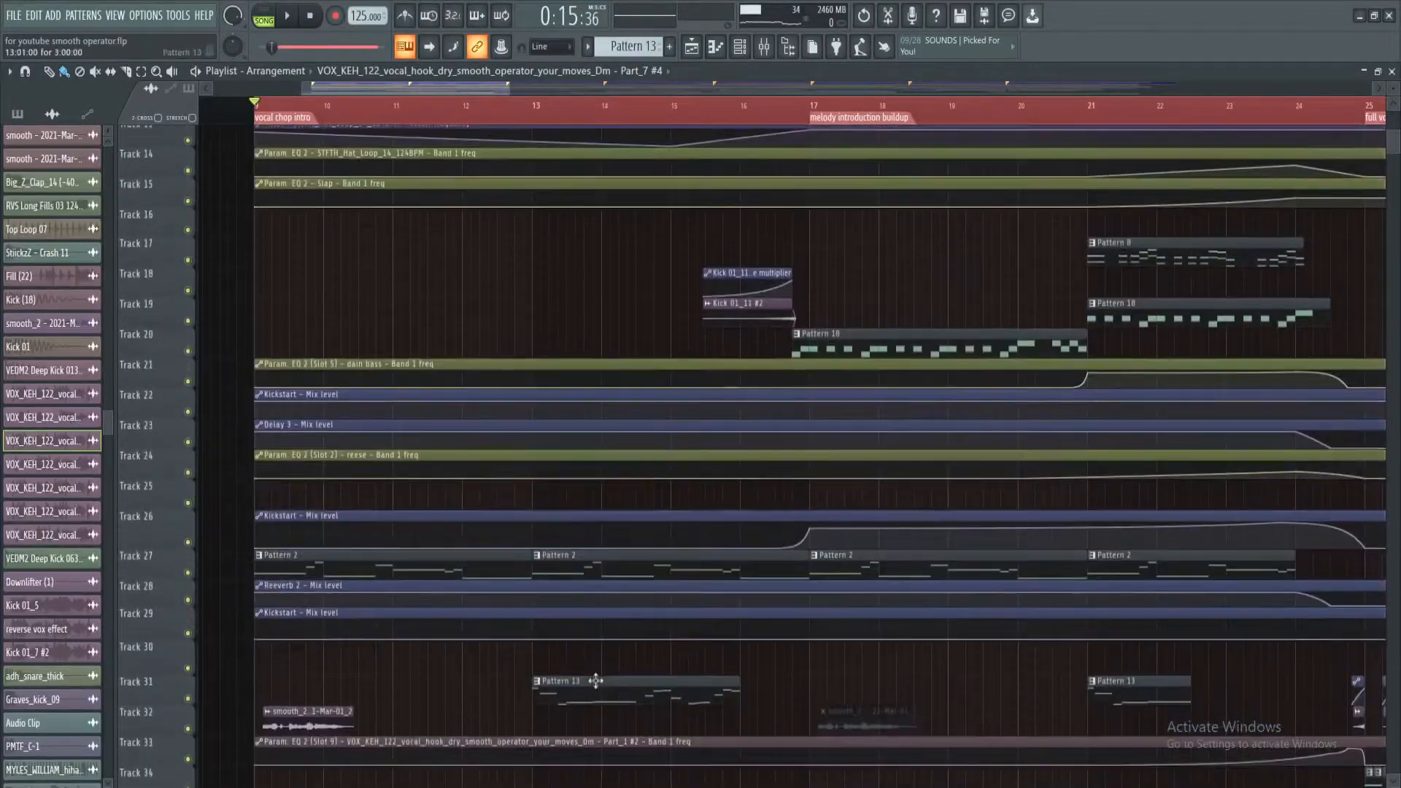
# Open Pattern 13 in the piano roll, play its sliced vocal notes in pattern mode, and stop playback
pyautogui.doubleClick(595, 681)
pyautogui.click(264, 16)
pyautogui.click(288, 15)
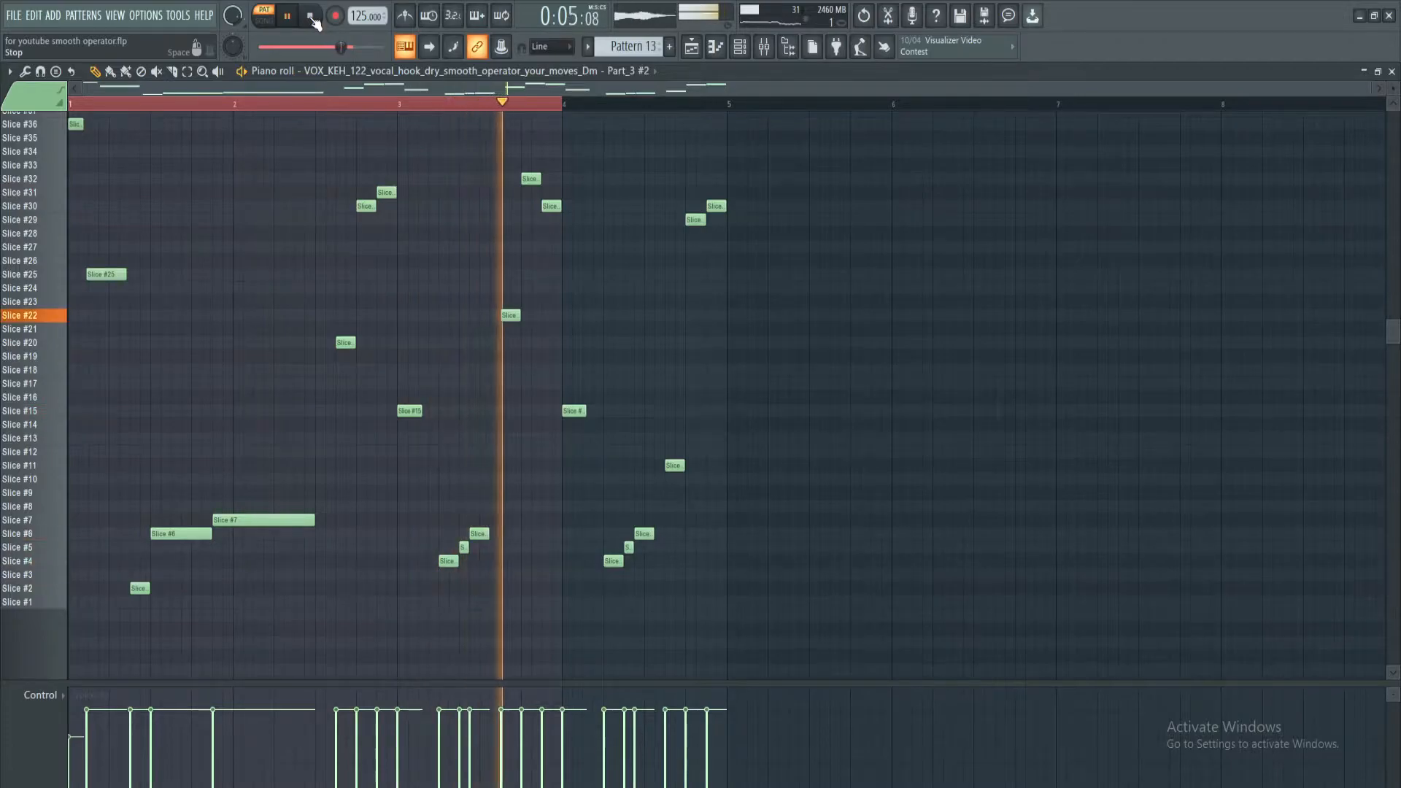
pyautogui.click(312, 16)
# Show the mixer over the piano roll and examine how vocal insert 4 is routed to the bus
pyautogui.click(763, 46)
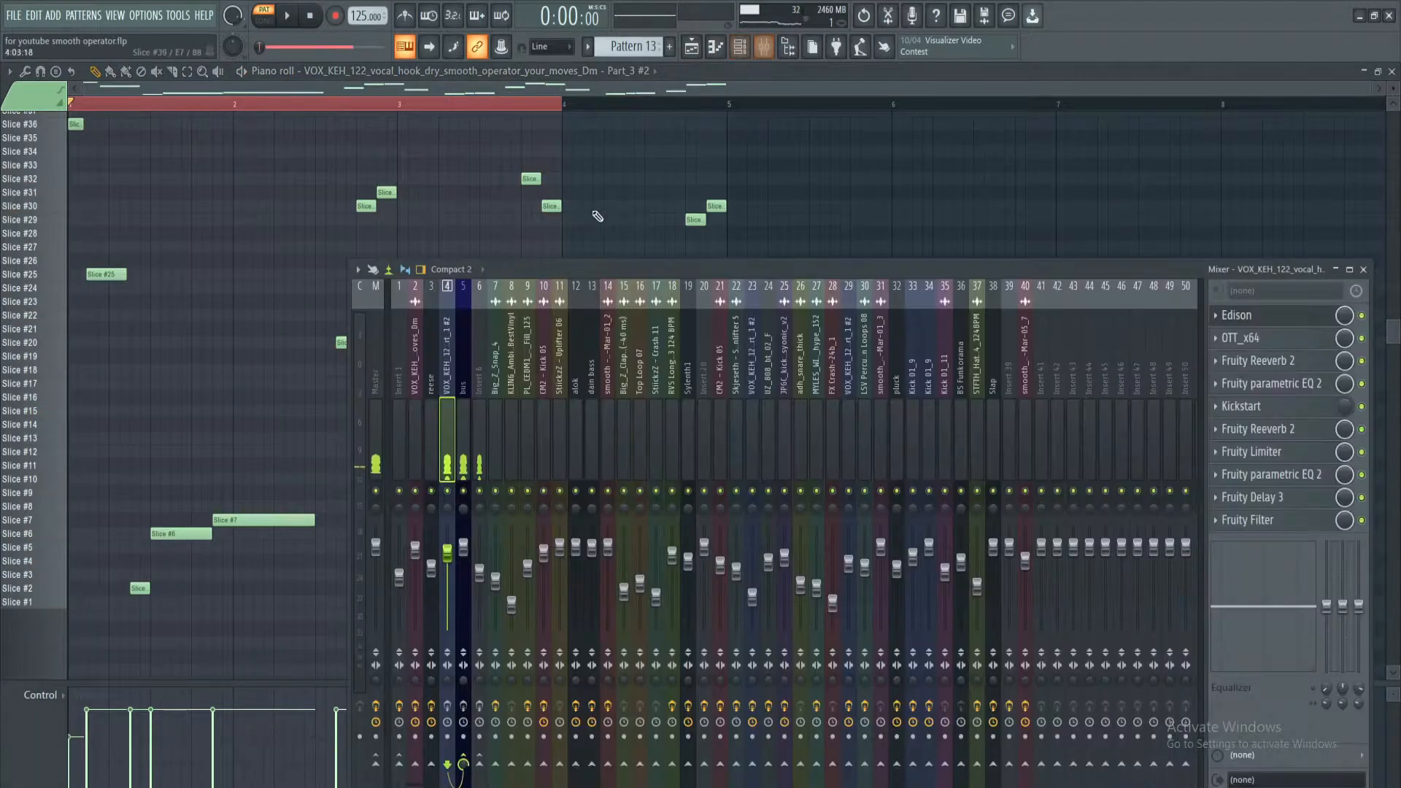
pyautogui.moveTo(597, 269); pyautogui.dragTo(585, 165)
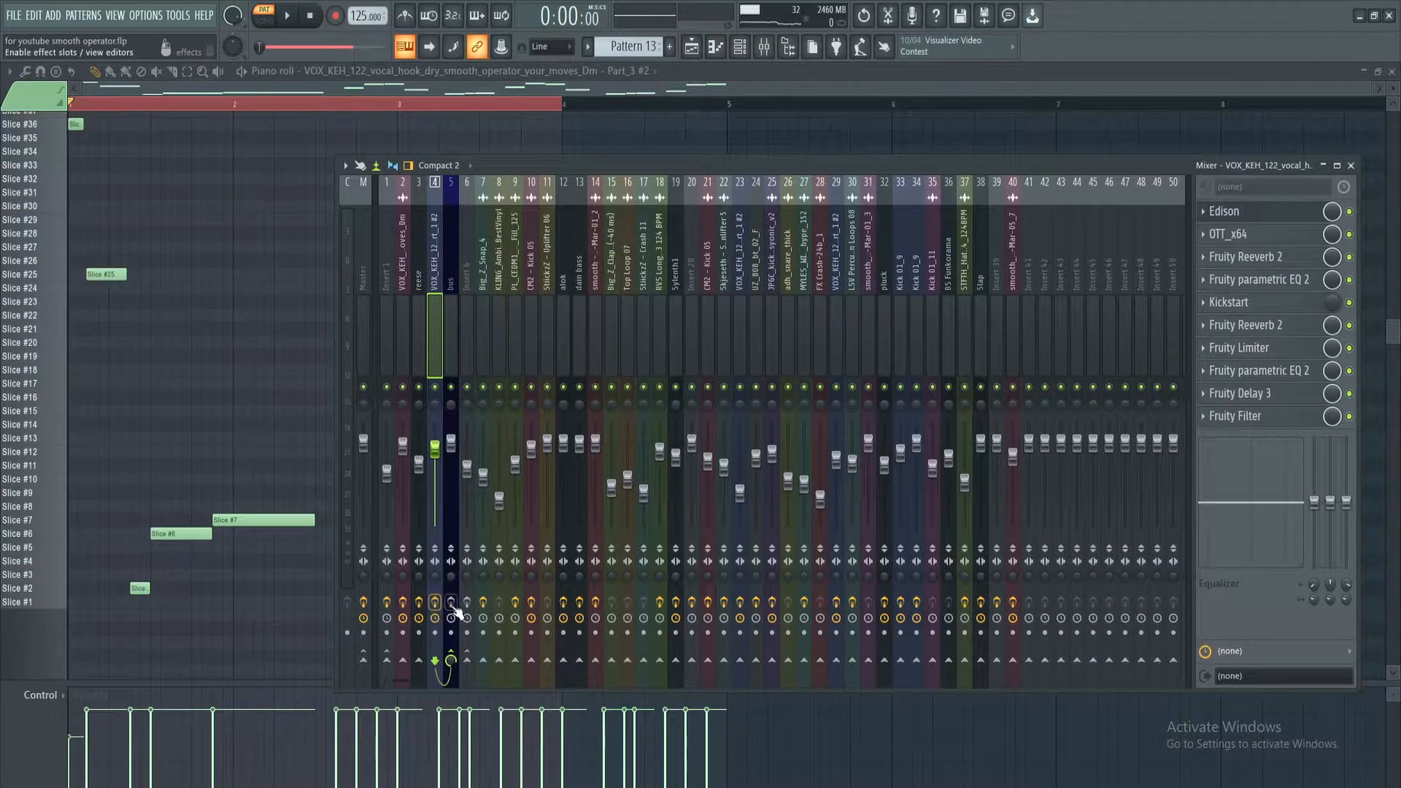
pyautogui.click(445, 255)
pyautogui.click(435, 267)
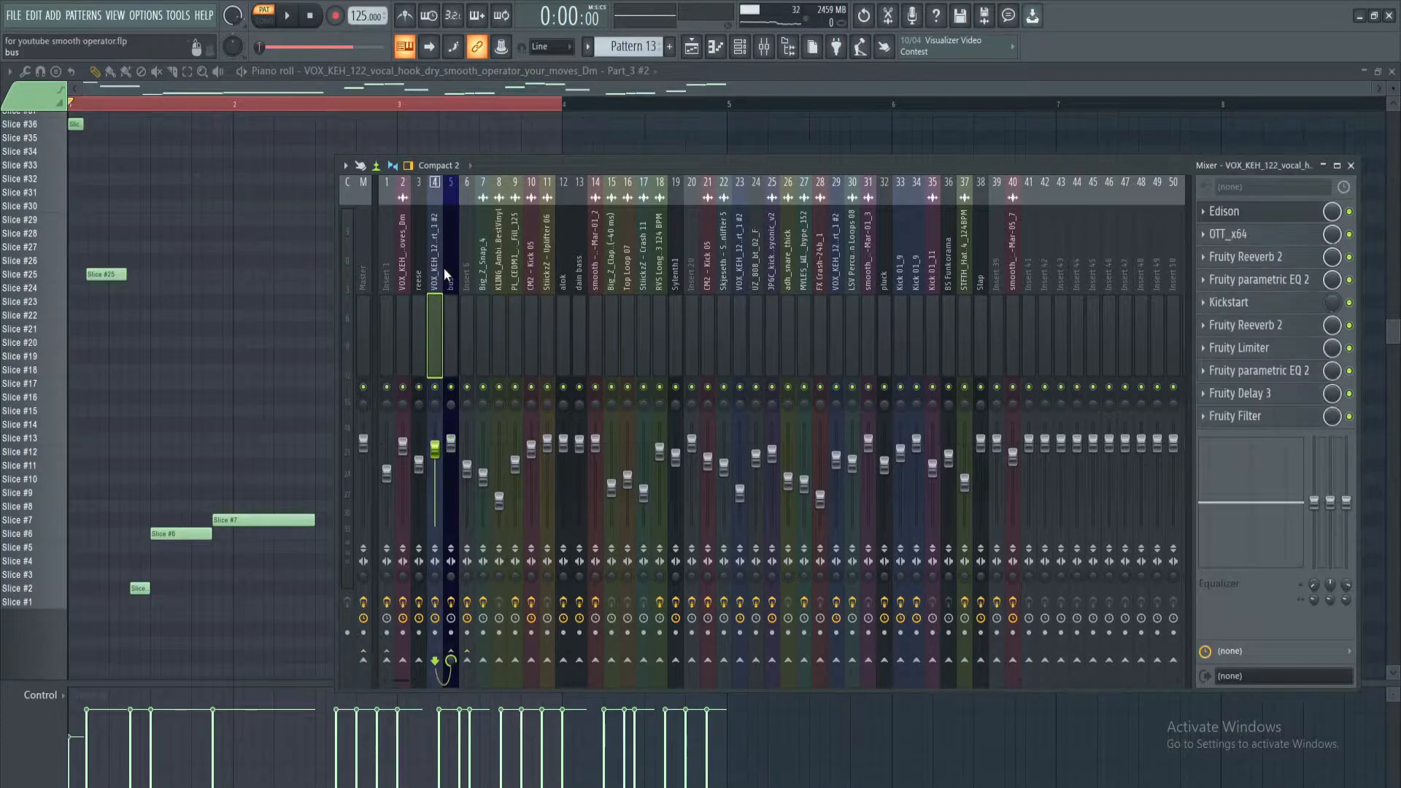
pyautogui.moveTo(1125, 165); pyautogui.dragTo(1031, 162)
# Review the OTT, the first Fruity Reeverb 2 and the first Fruity parametric EQ 2 on vocal insert 4
pyautogui.click(1189, 232)
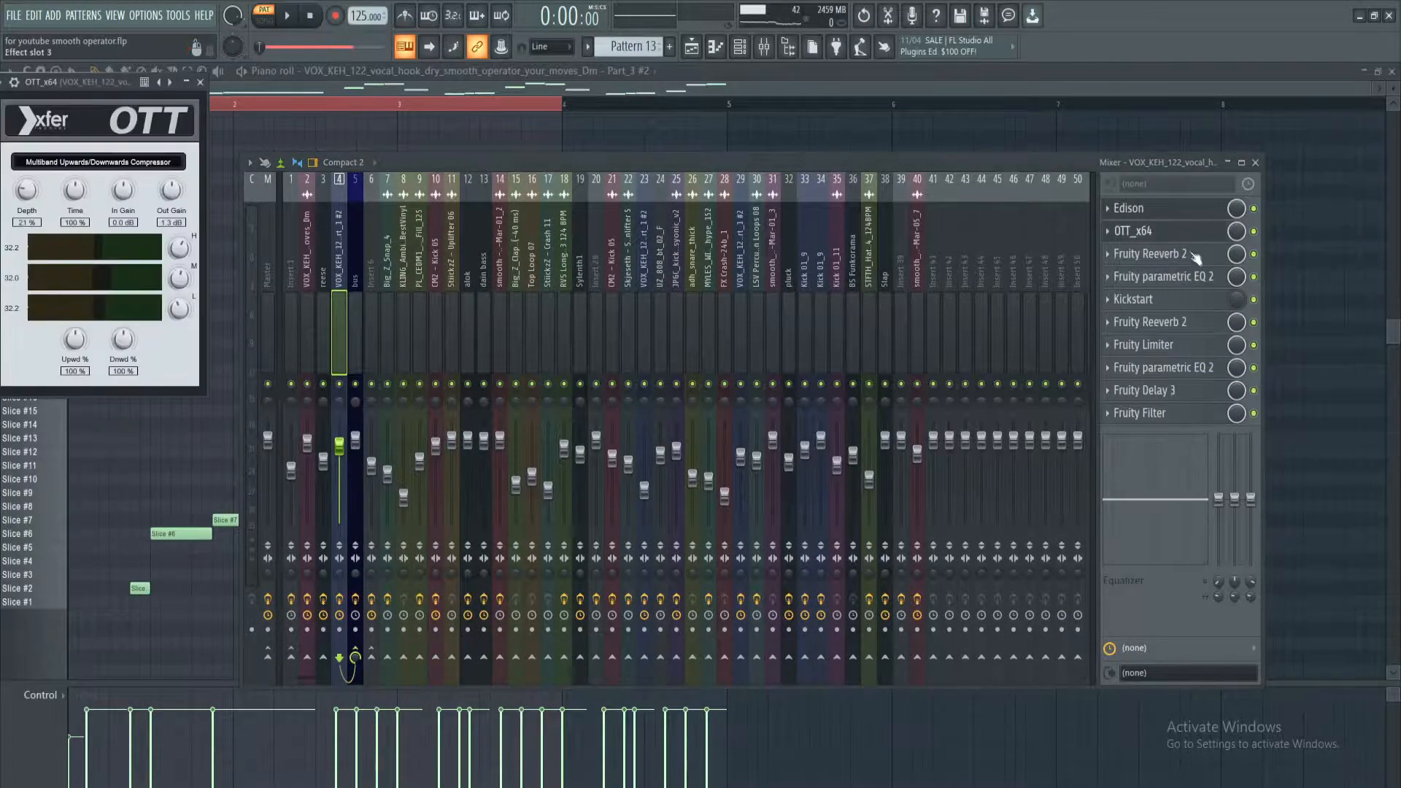
pyautogui.click(1193, 256)
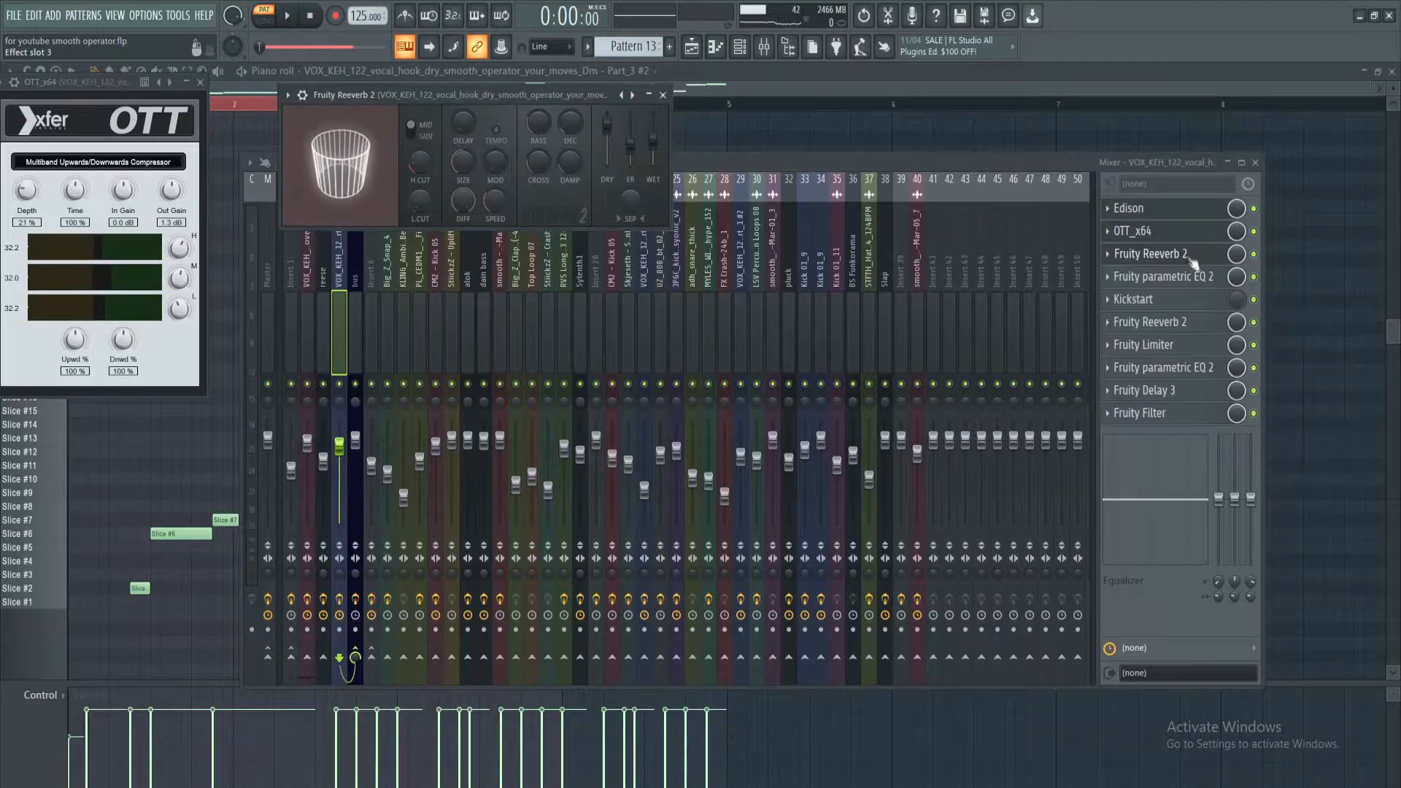
pyautogui.click(1185, 276)
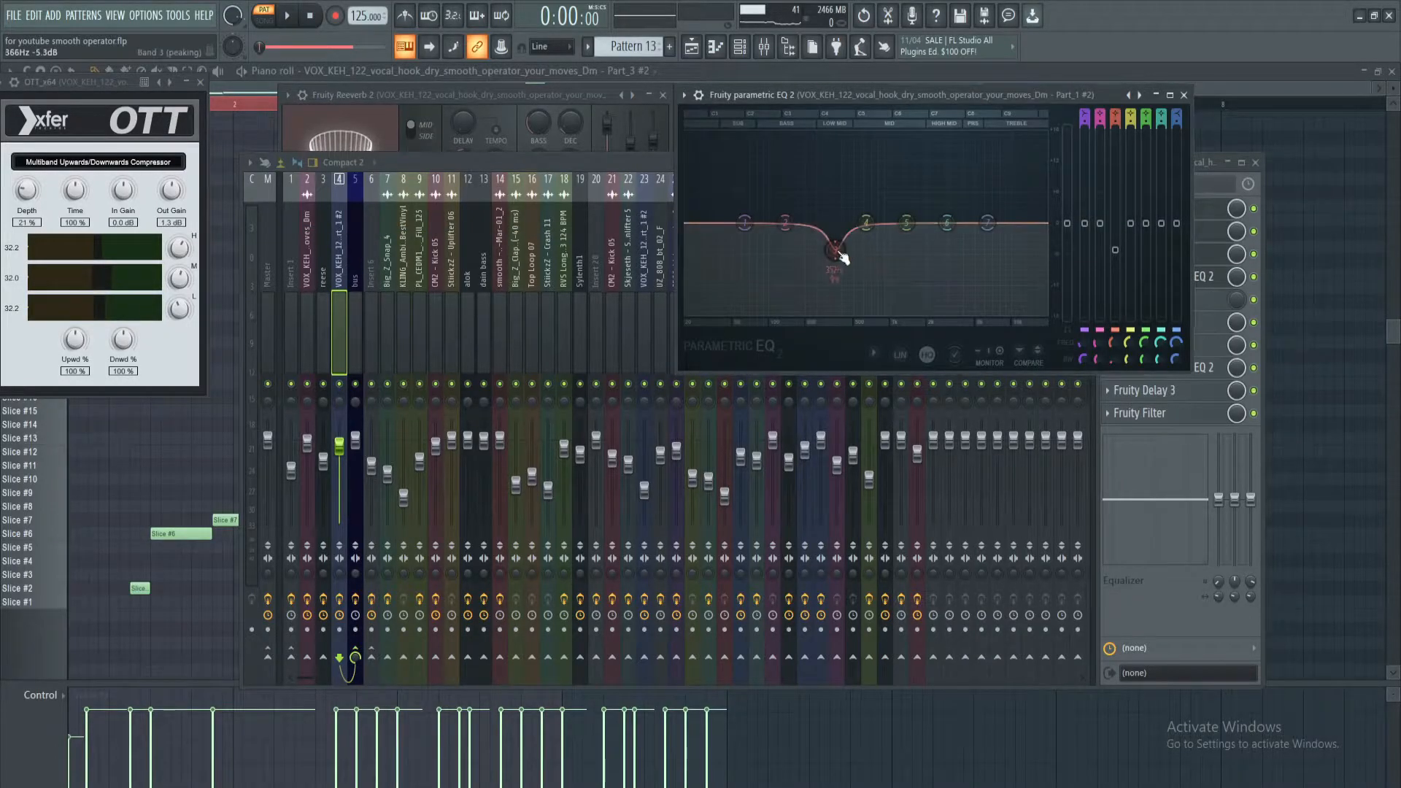
pyautogui.click(1207, 162)
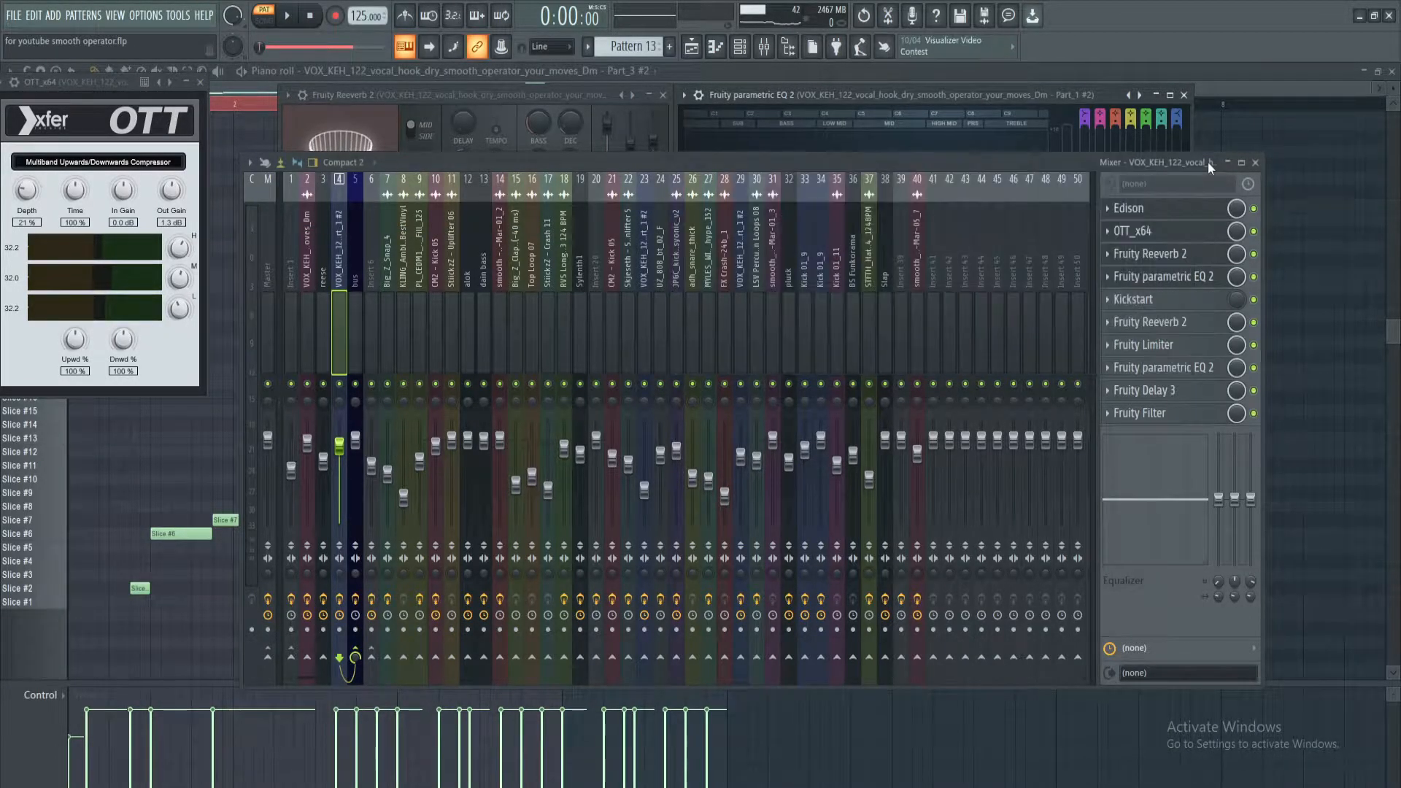
# Review the second Fruity Reeverb 2, the Fruity Limiter's compressor settings and the second parametric EQ 2's low cut on vocal insert 4
pyautogui.click(1178, 321)
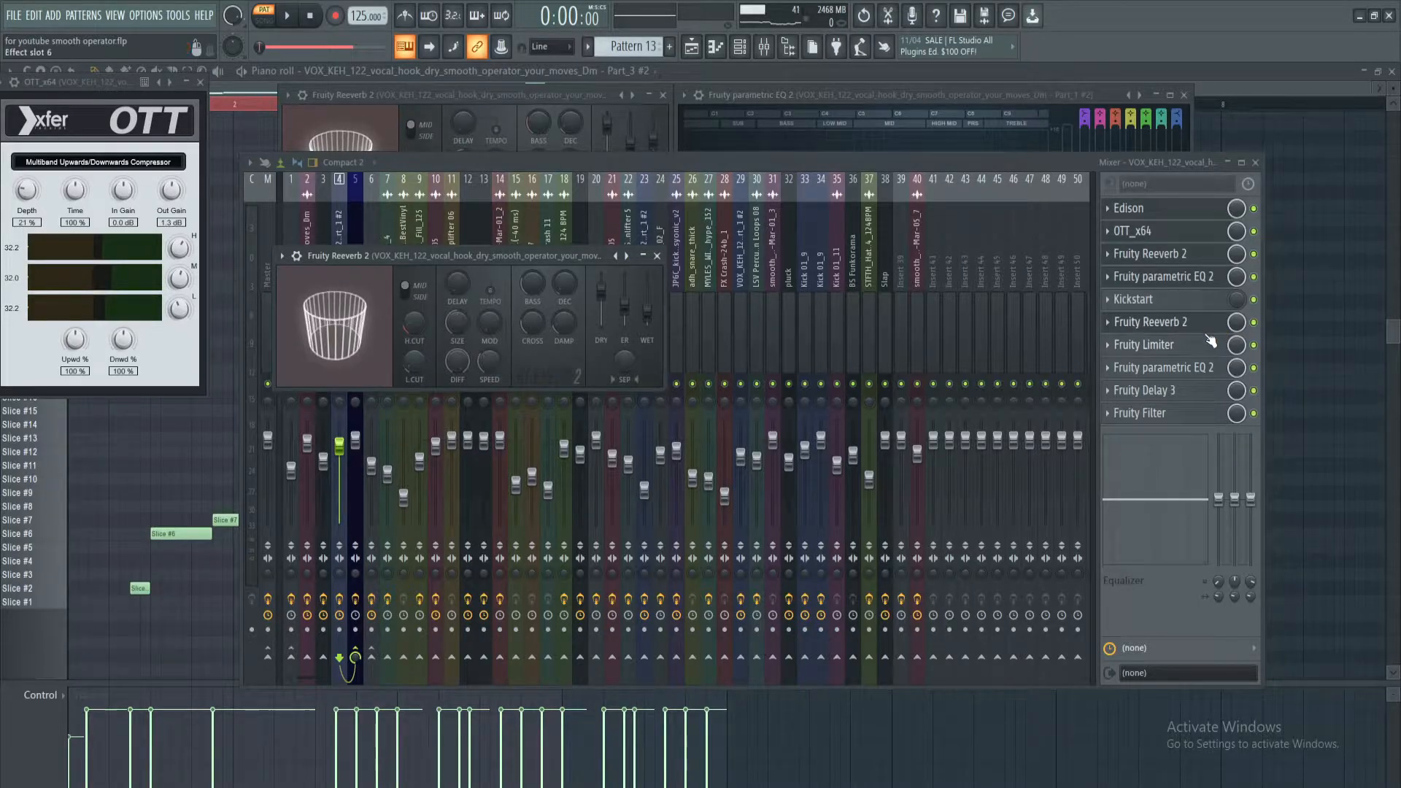
pyautogui.click(1204, 347)
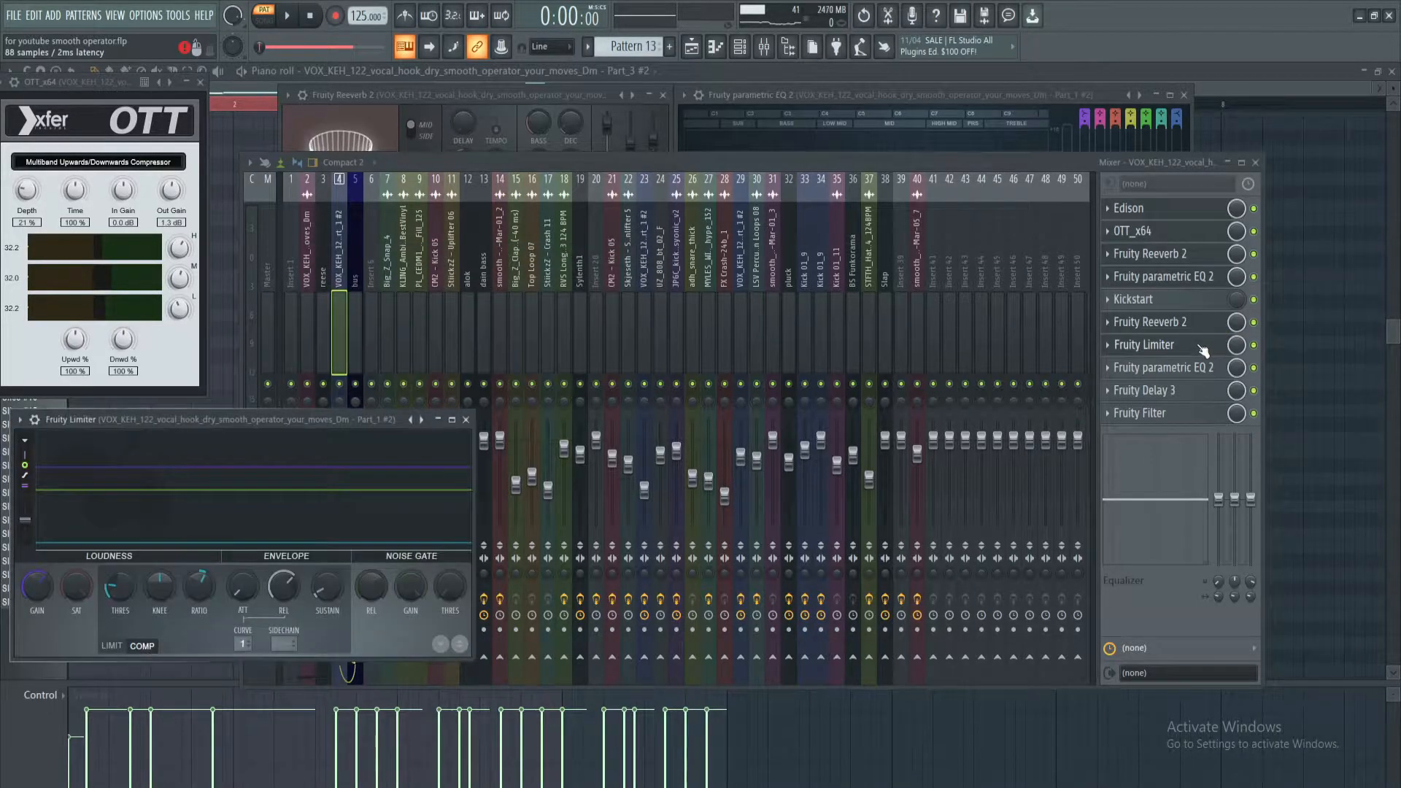
pyautogui.moveTo(337, 423); pyautogui.dragTo(476, 344)
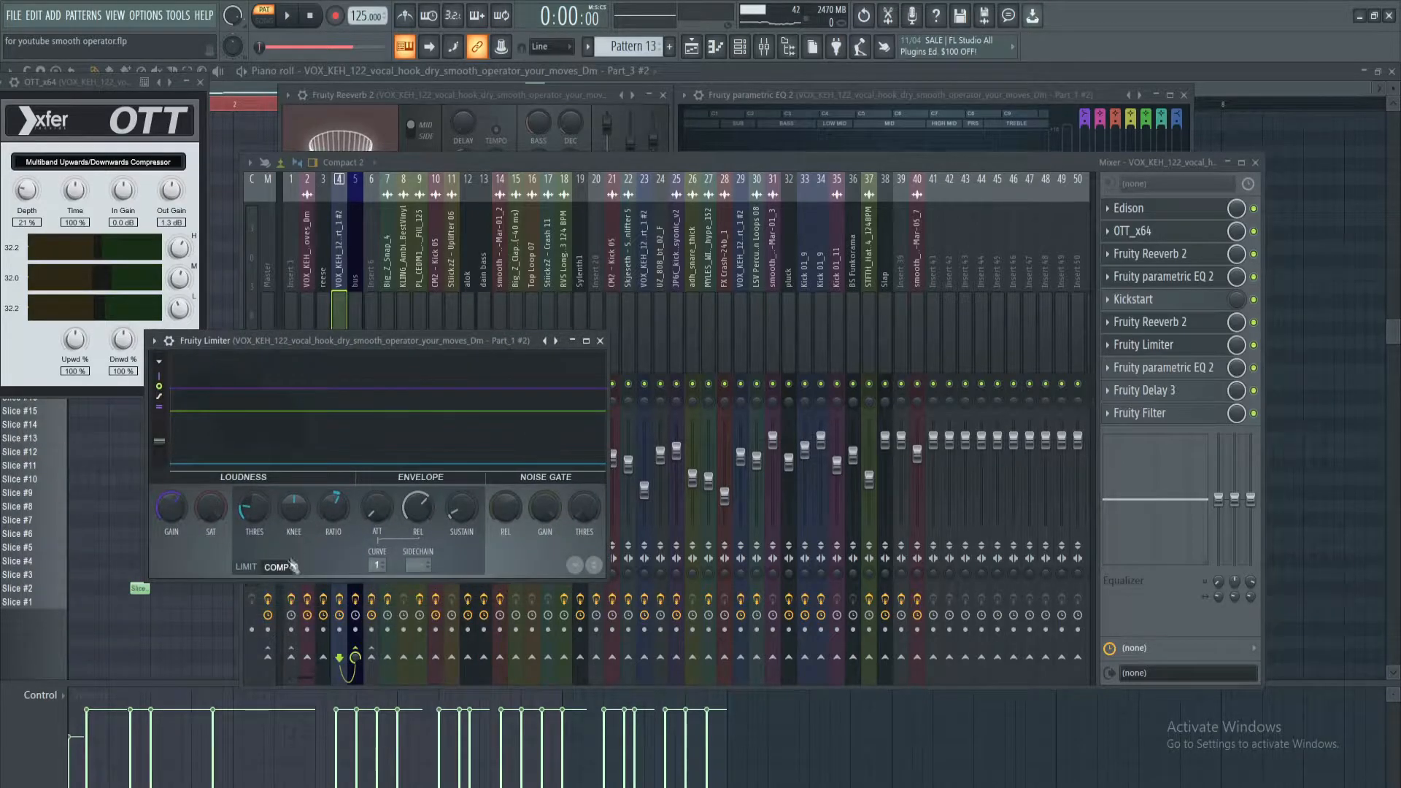
pyautogui.click(1176, 376)
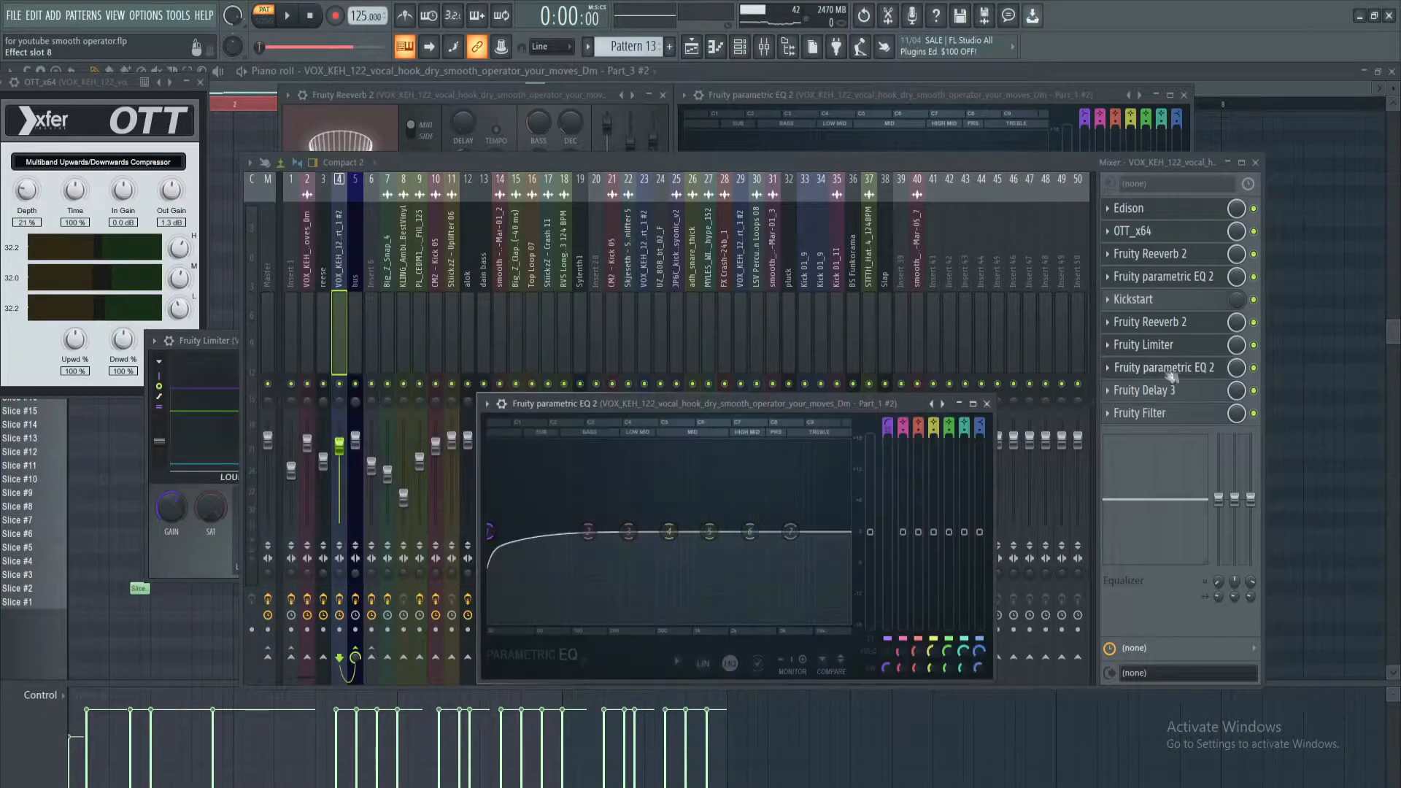
pyautogui.moveTo(897, 404); pyautogui.dragTo(872, 358)
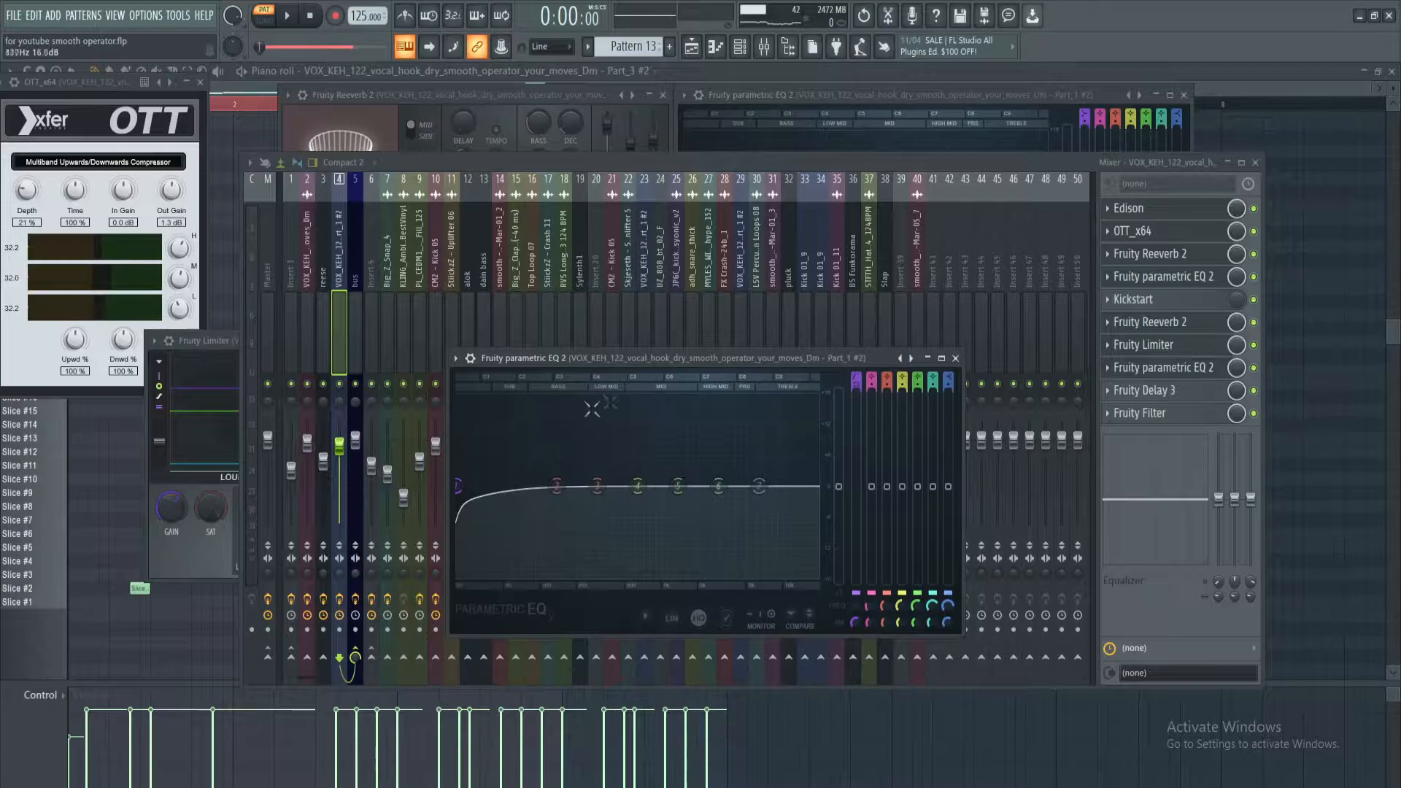
pyautogui.moveTo(458, 485)
pyautogui.mouseDown()
pyautogui.moveTo(471, 502)
pyautogui.moveTo(636, 507)
pyautogui.moveTo(461, 492)
pyautogui.mouseUp()
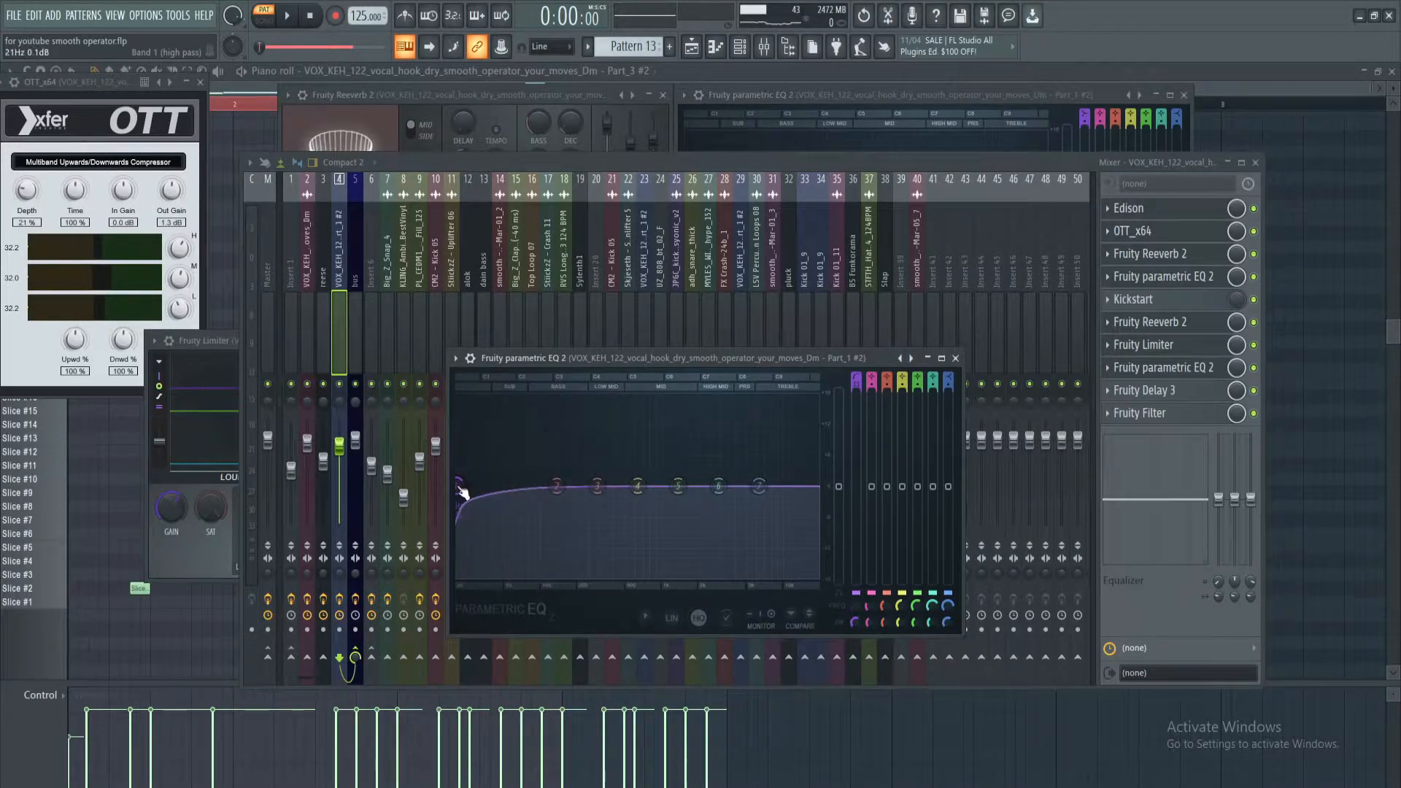
# Open the Fruity Delay 3 and Fruity Filter settings on vocal insert 4
pyautogui.click(1027, 169)
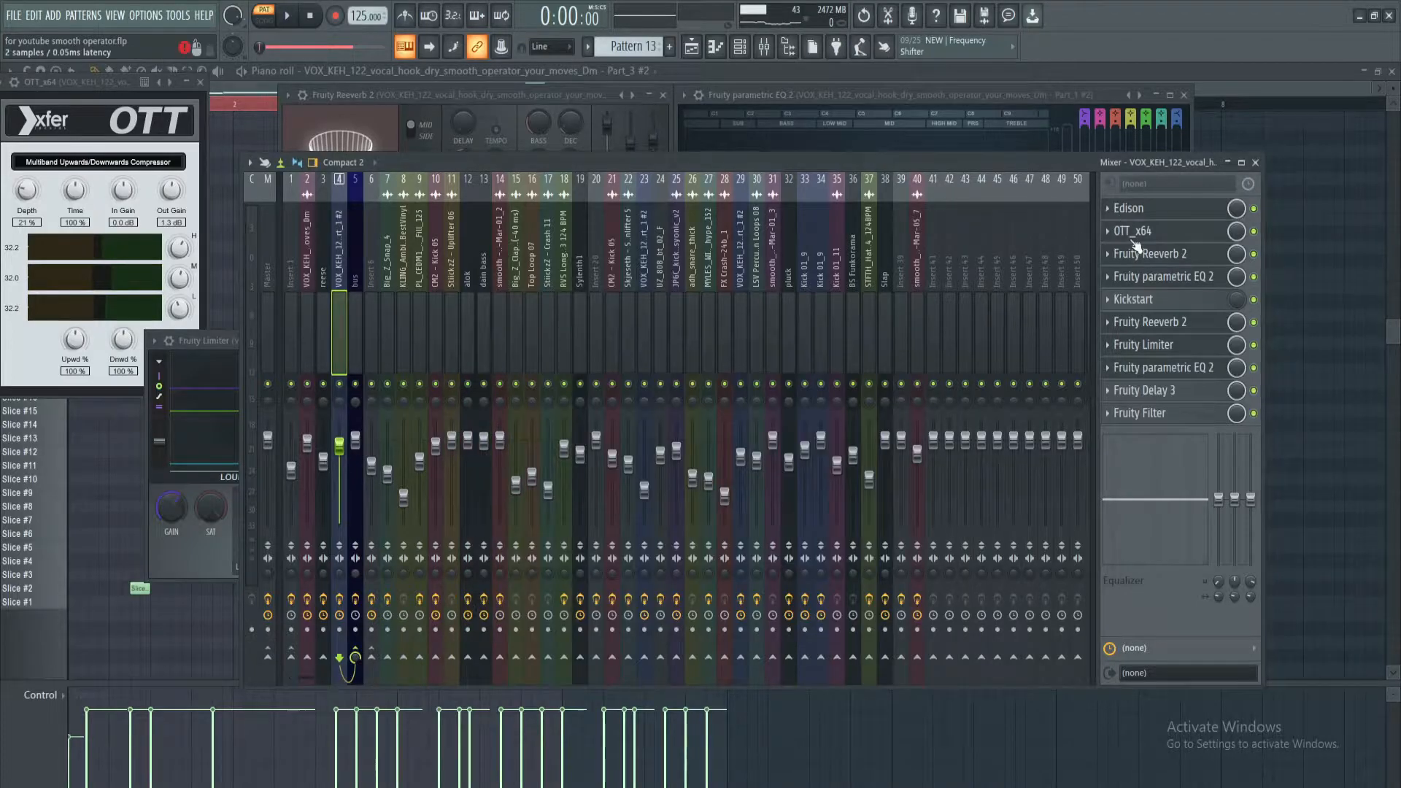
pyautogui.click(1182, 391)
pyautogui.click(1167, 414)
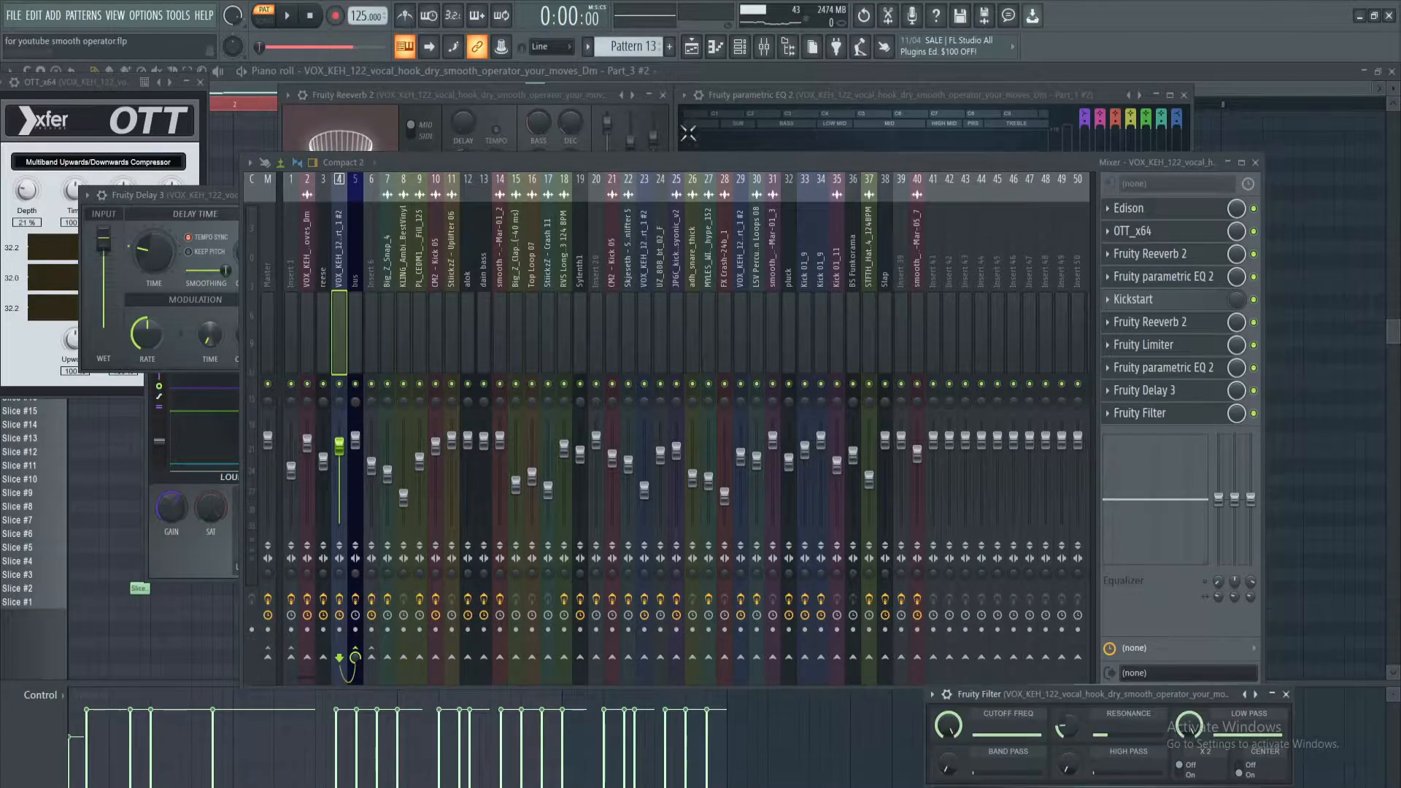
# Select the bus track and review its Biggifier, Fruity Reeverb 2 and Fruity parametric EQ 2 settings
pyautogui.click(354, 280)
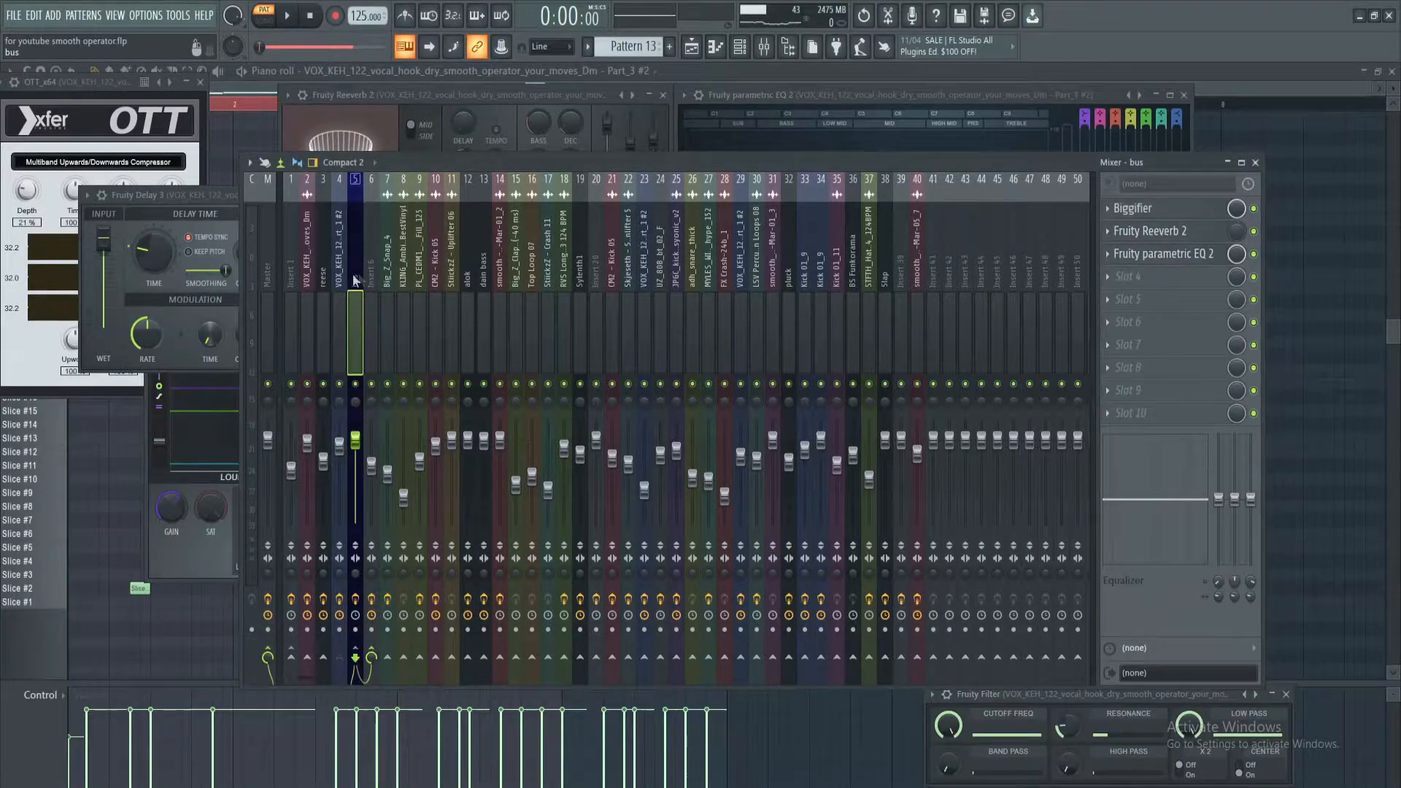
pyautogui.click(1160, 211)
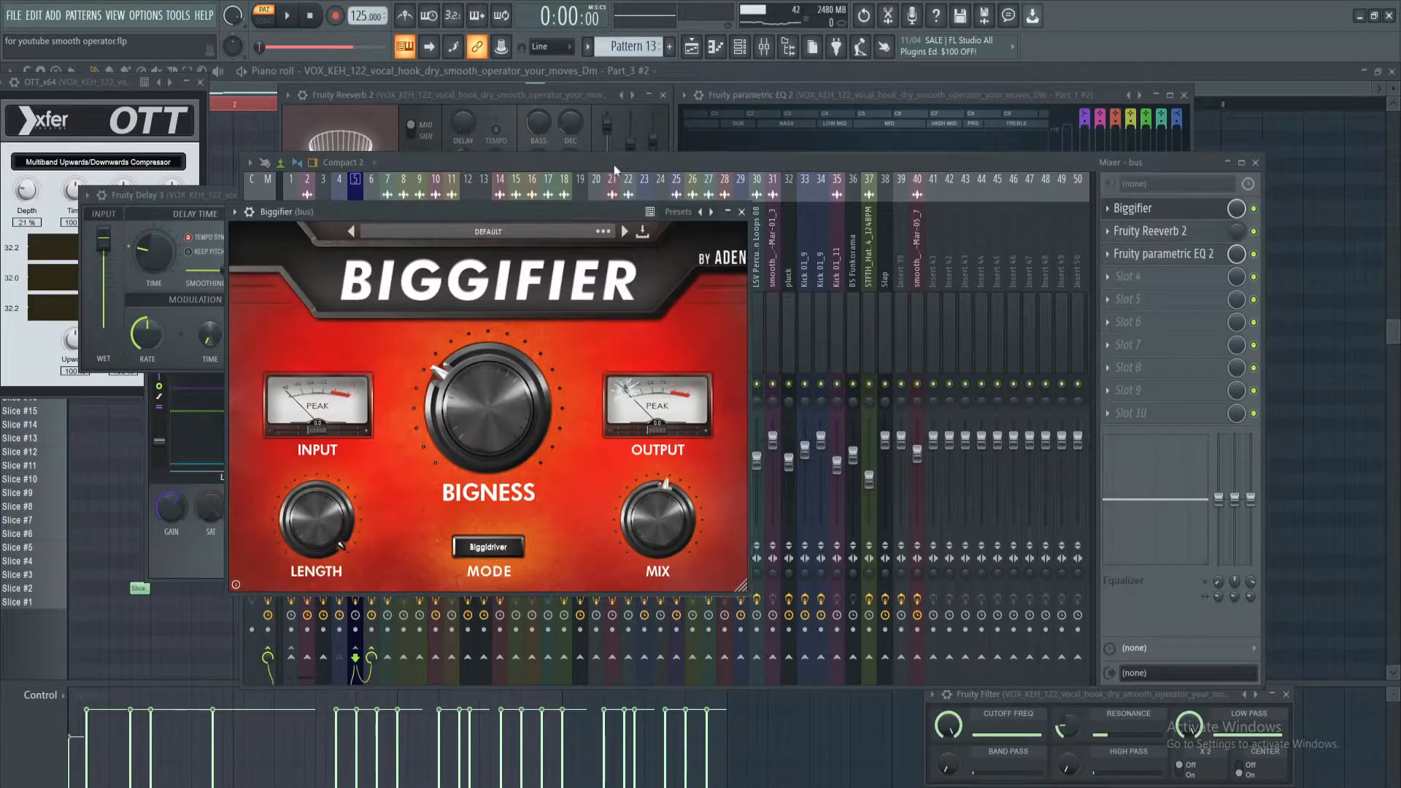
pyautogui.click(1177, 232)
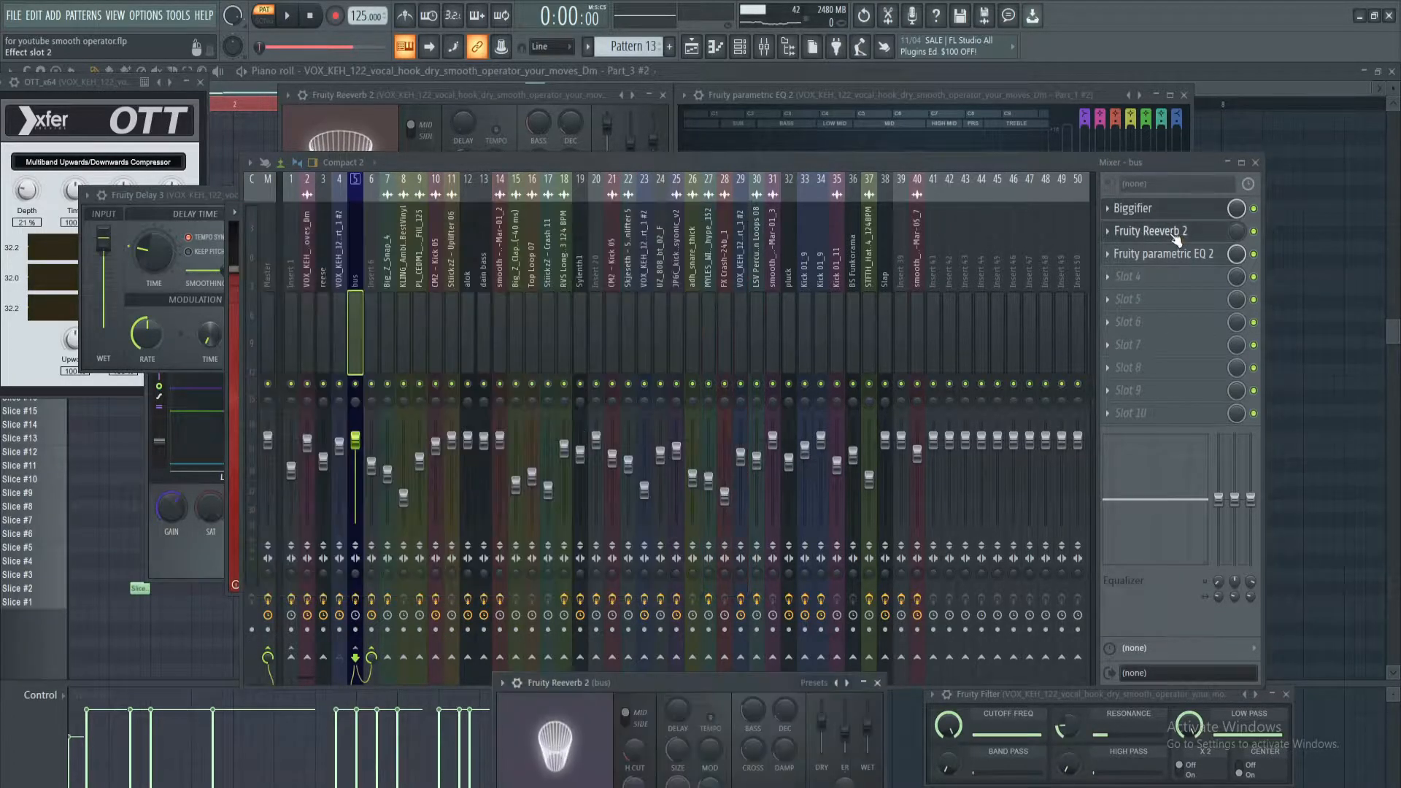
pyautogui.click(1182, 257)
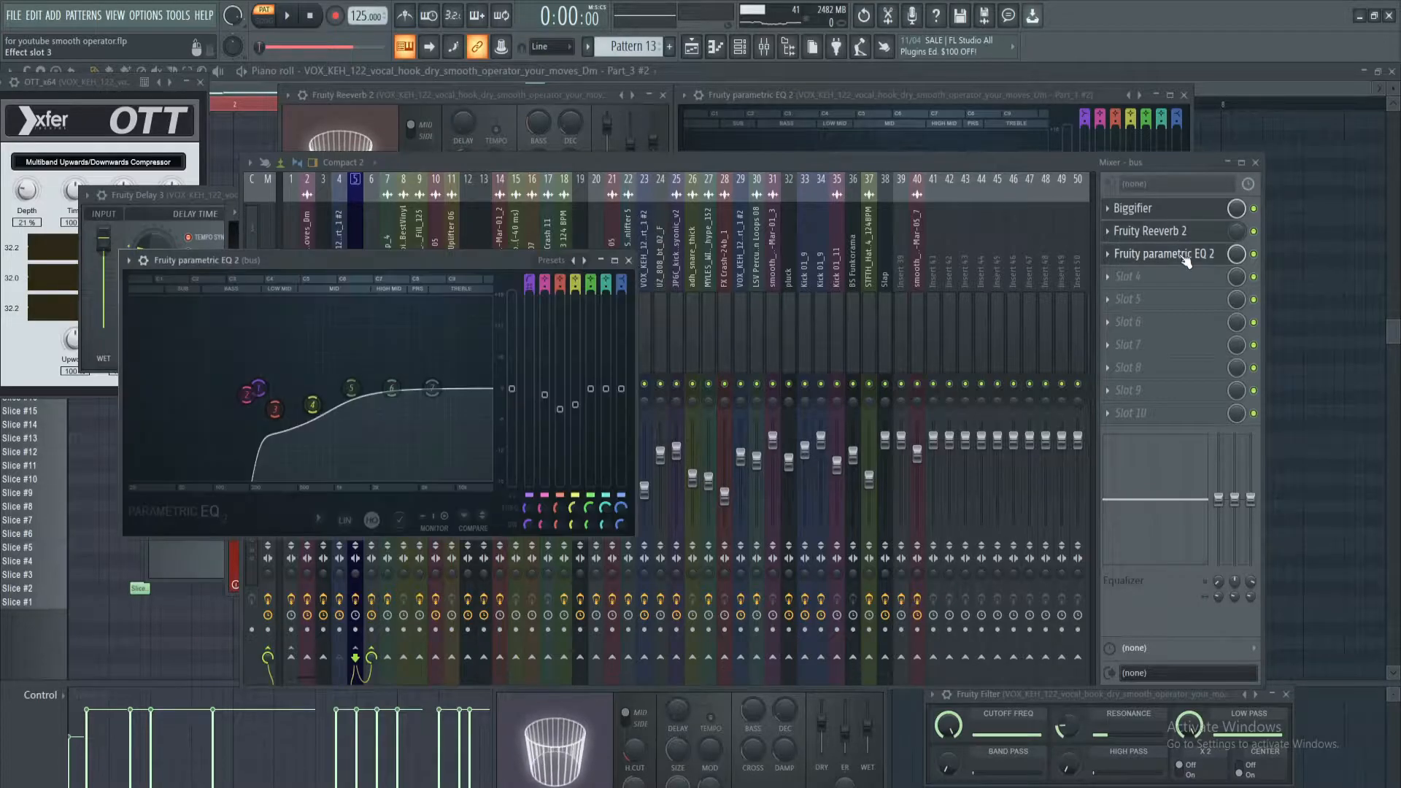
pyautogui.moveTo(367, 265); pyautogui.dragTo(628, 318)
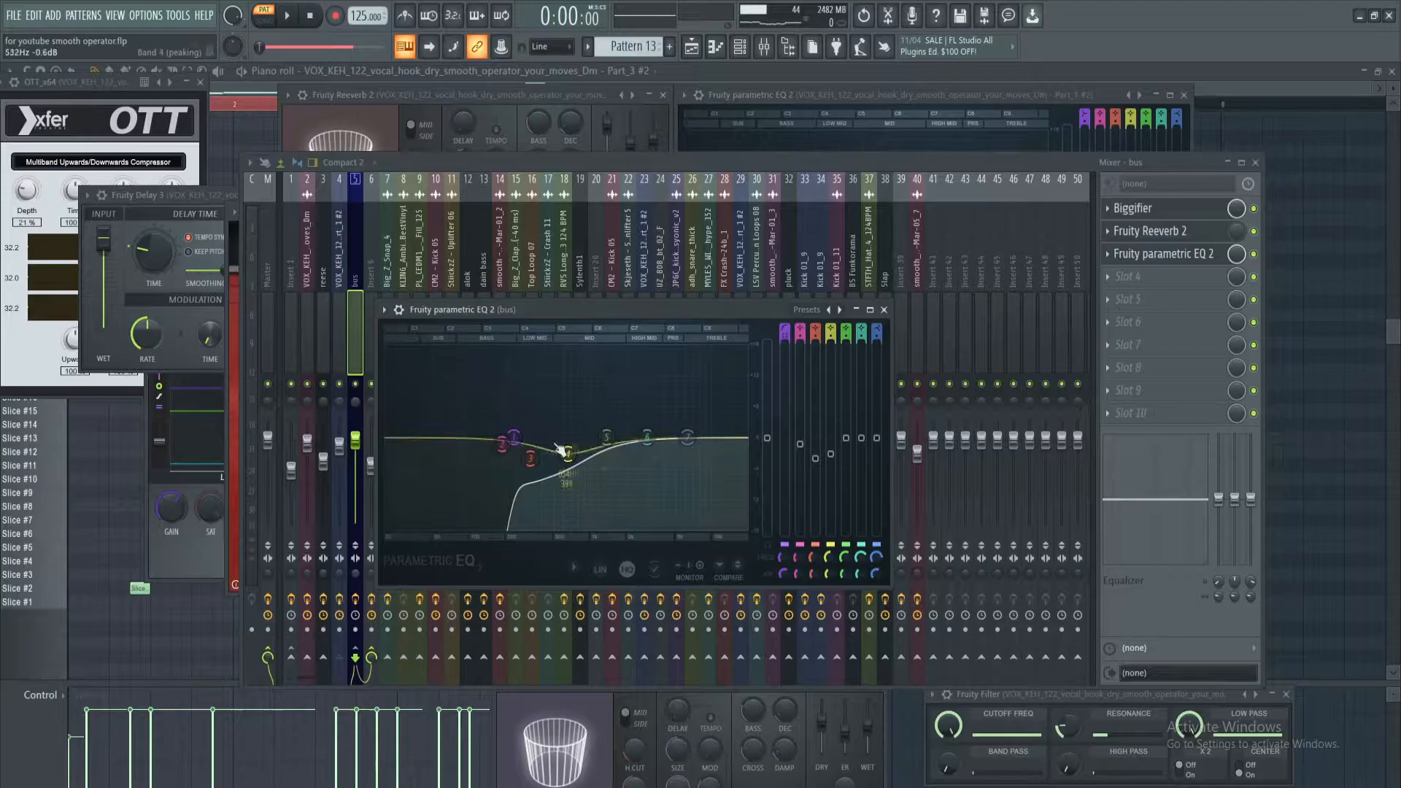
pyautogui.click(619, 159)
# Return to the playlist and audition the first vocal clip on Track 9 by itself
pyautogui.press('F5')
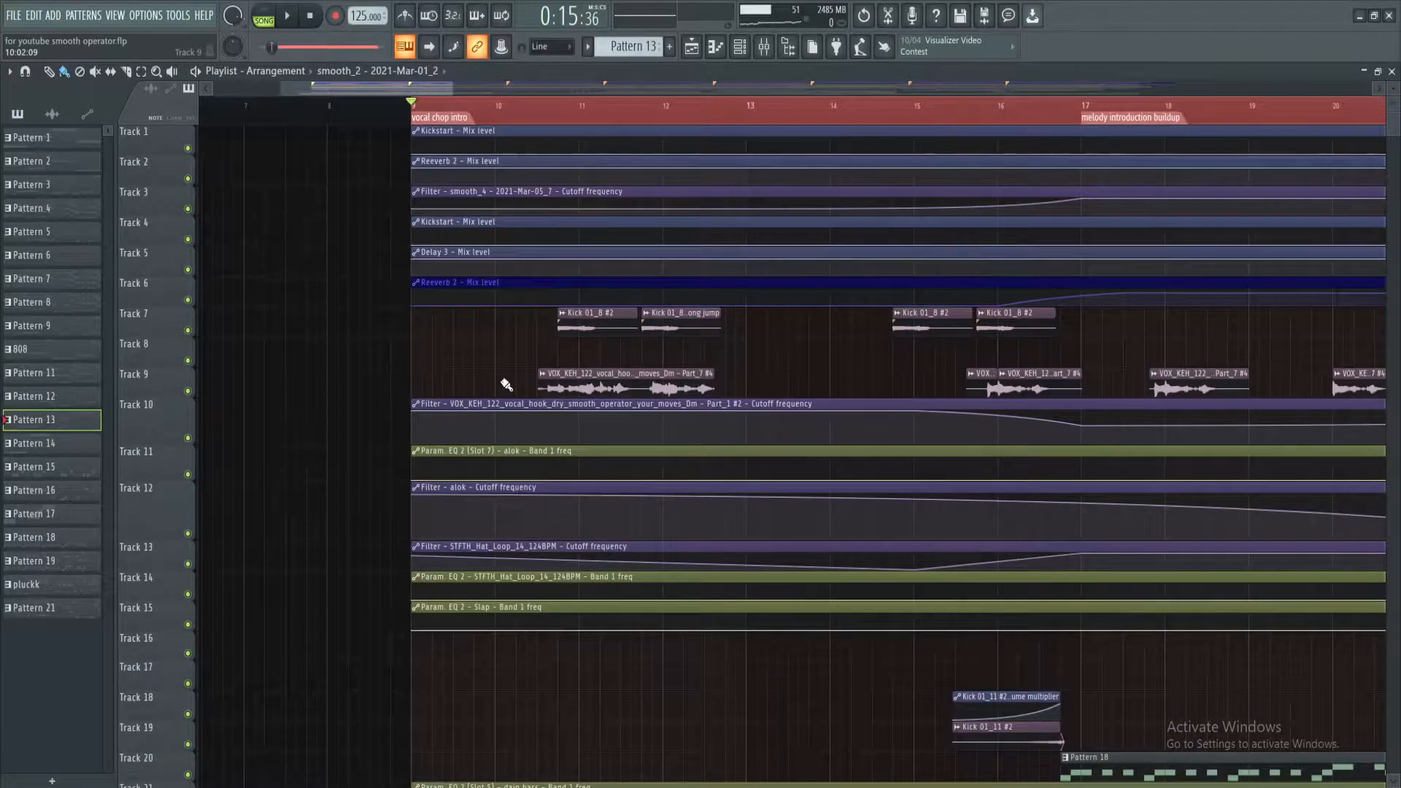
pyautogui.scroll(3, 591, 124)
pyautogui.keyDown('alt'); pyautogui.rightClick(496, 379); pyautogui.keyUp('alt')
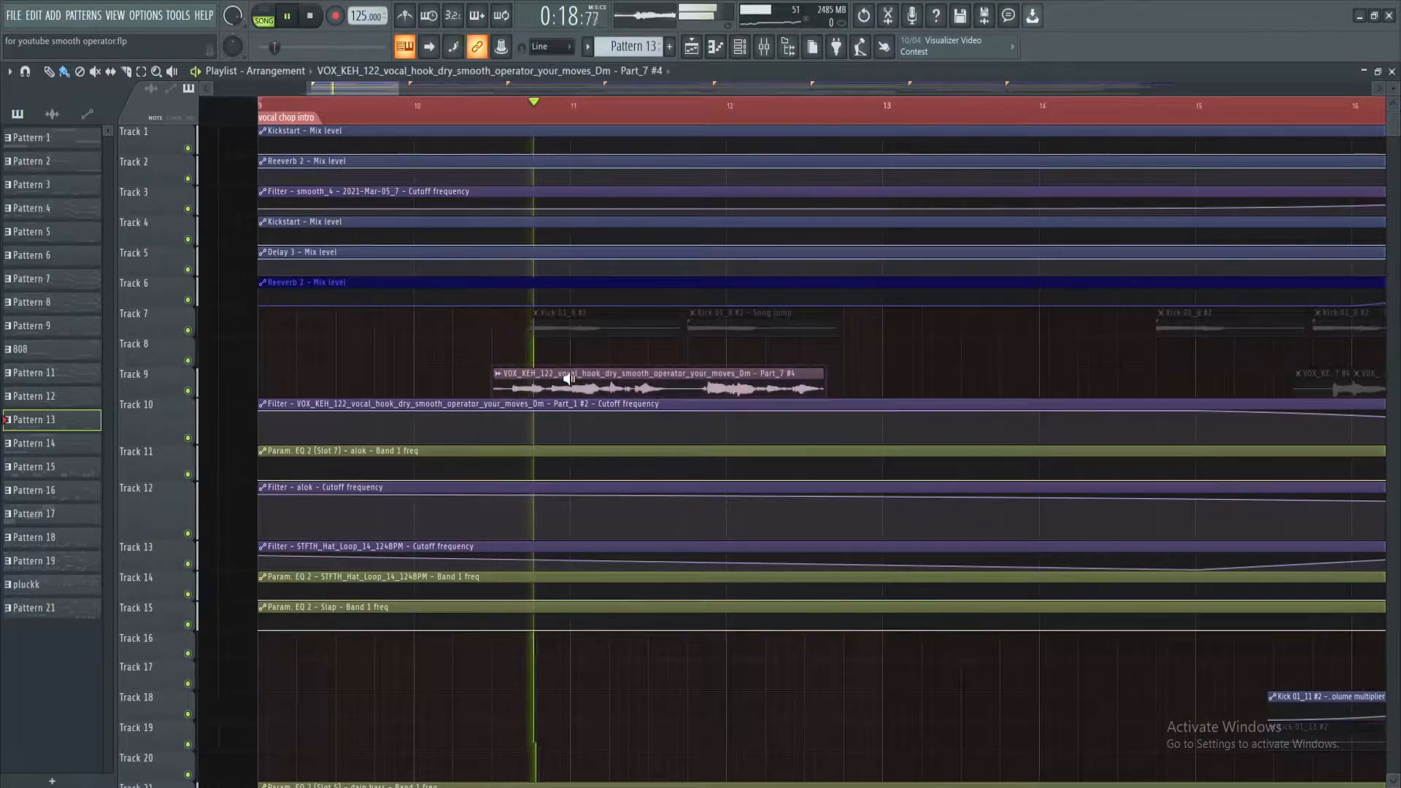
# Open the sample settings of the smooth_2 - 2021-Mar-01_2 clip on Track 32 to examine its pitch shift
pyautogui.scroll(-5, 393, 451)
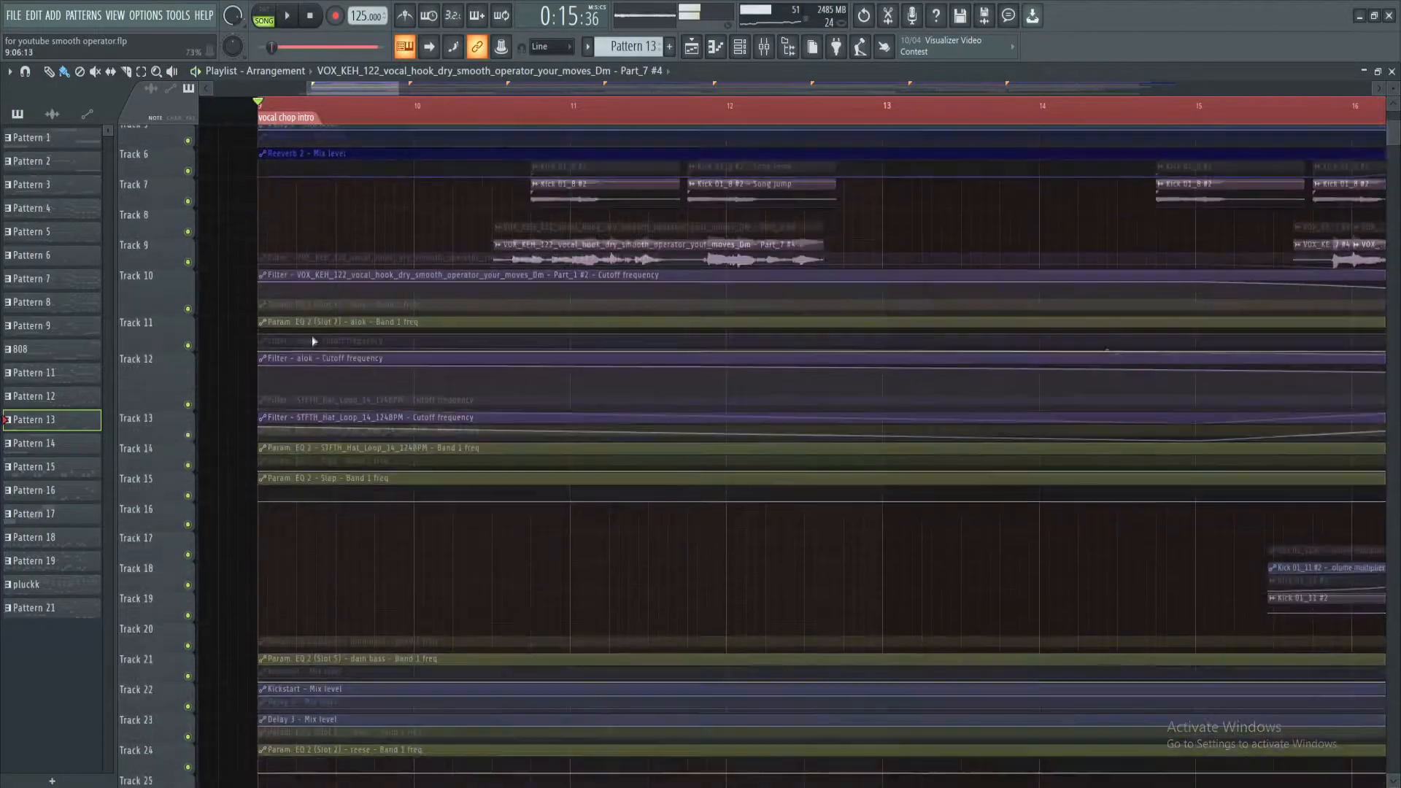
pyautogui.scroll(-3, 393, 450)
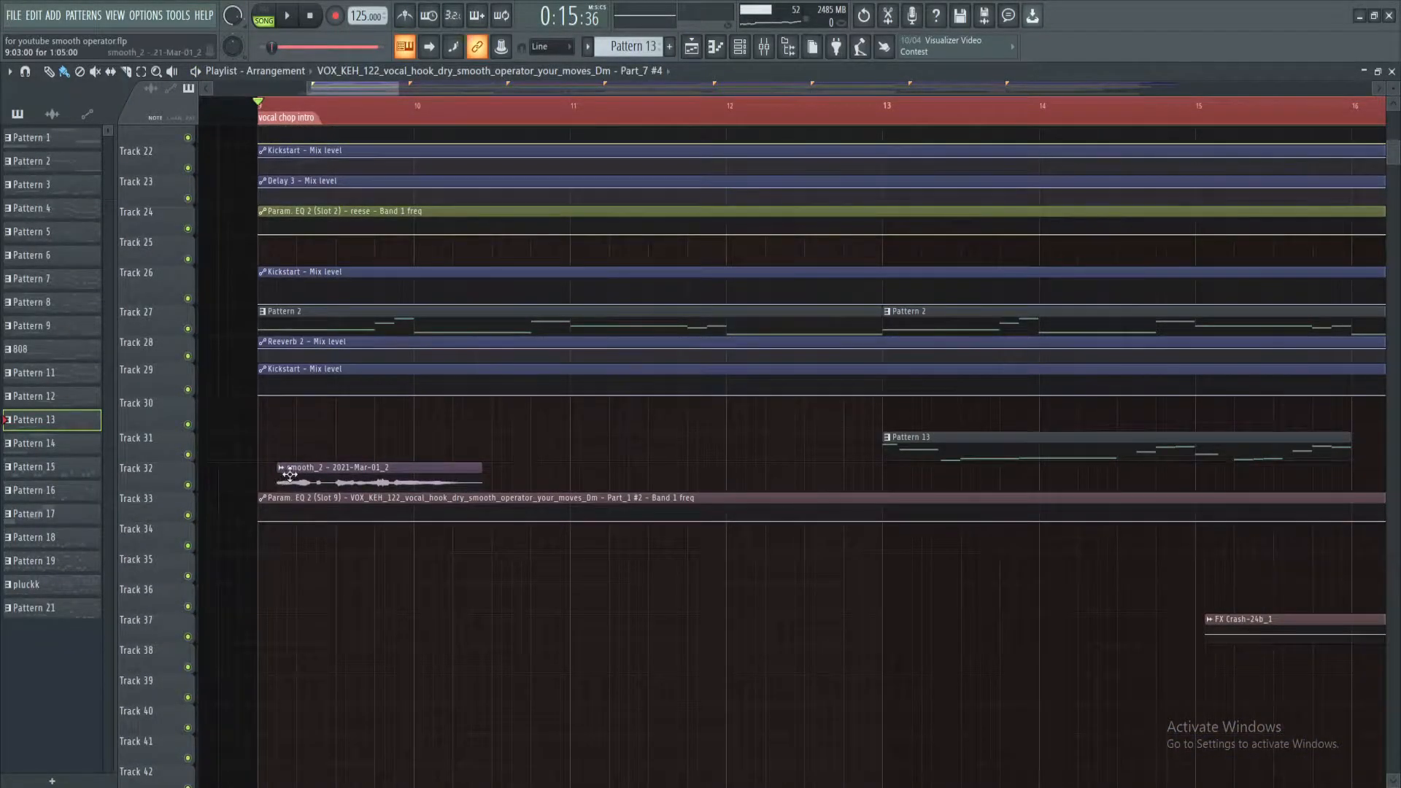
pyautogui.doubleClick(290, 475)
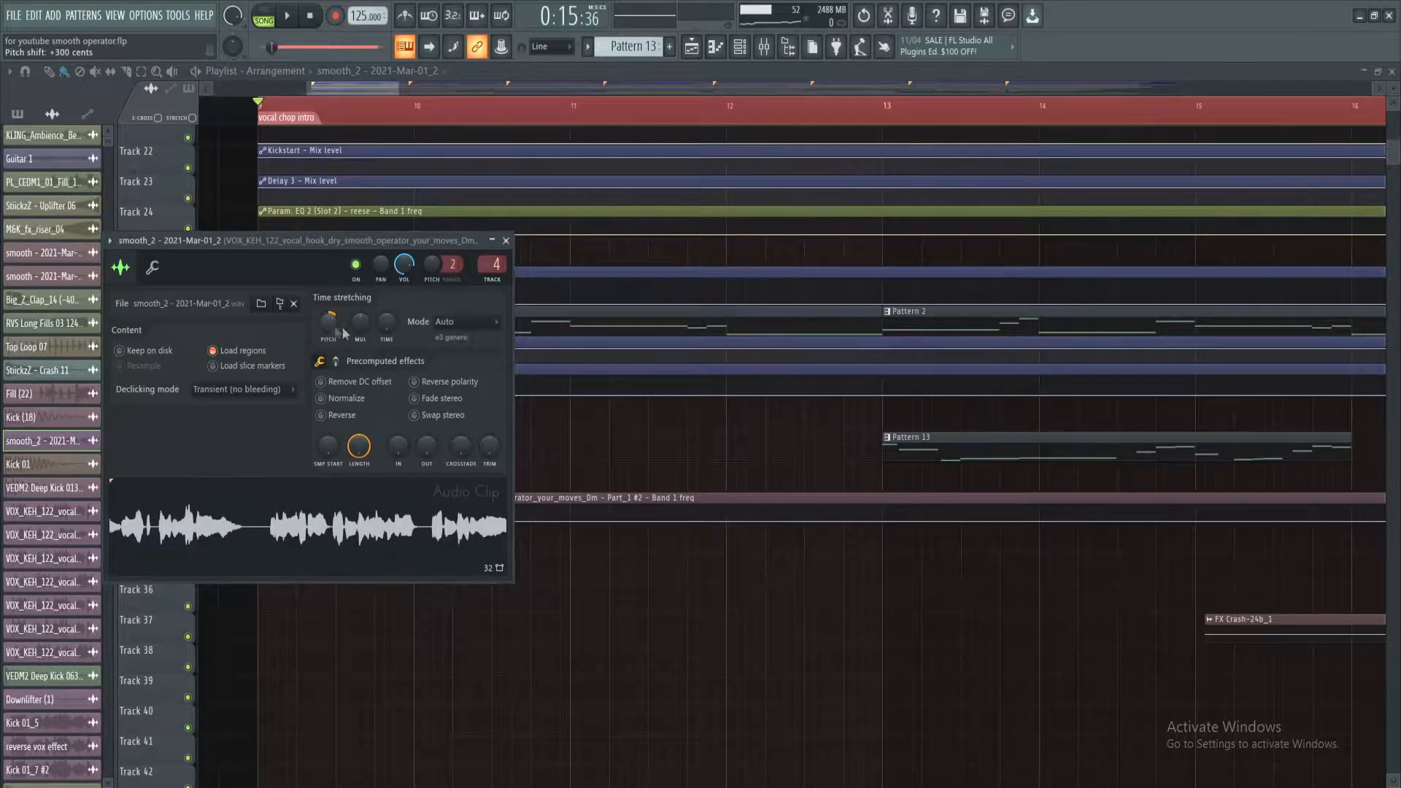
# Close the sample settings and play the vocal chop intro from its start while looking over the playlist tracks
pyautogui.press('Escape')
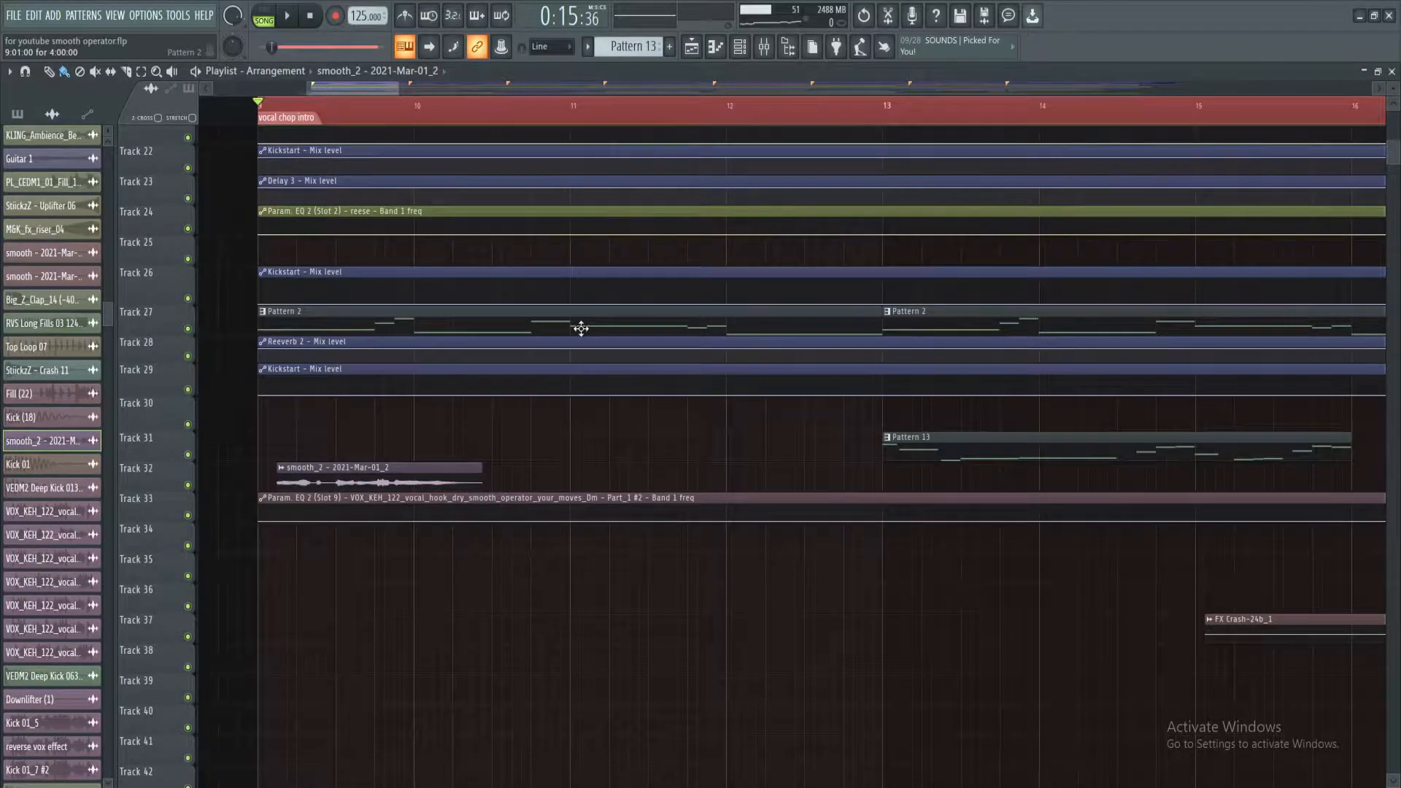
pyautogui.scroll(-2, 448, 120)
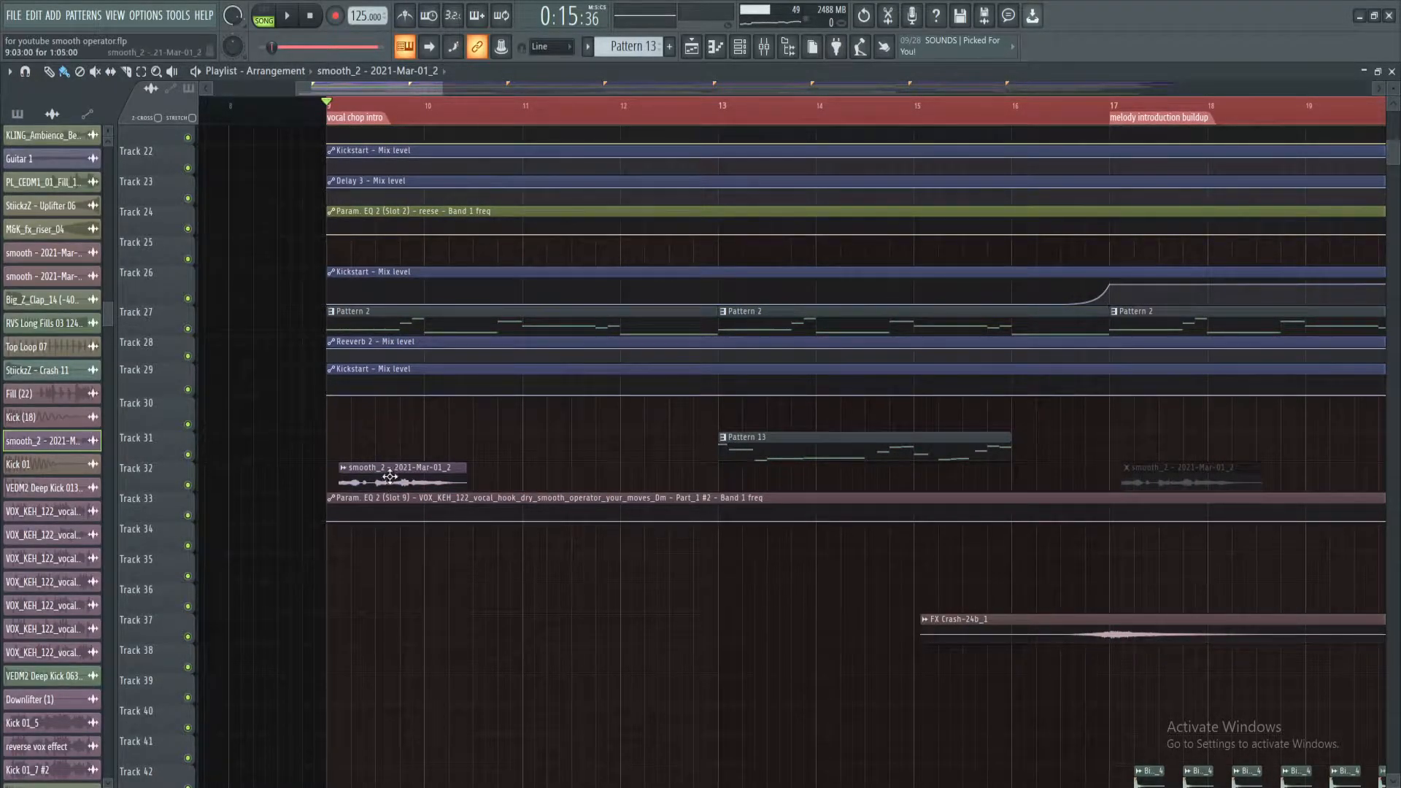
pyautogui.scroll(2, 352, 124)
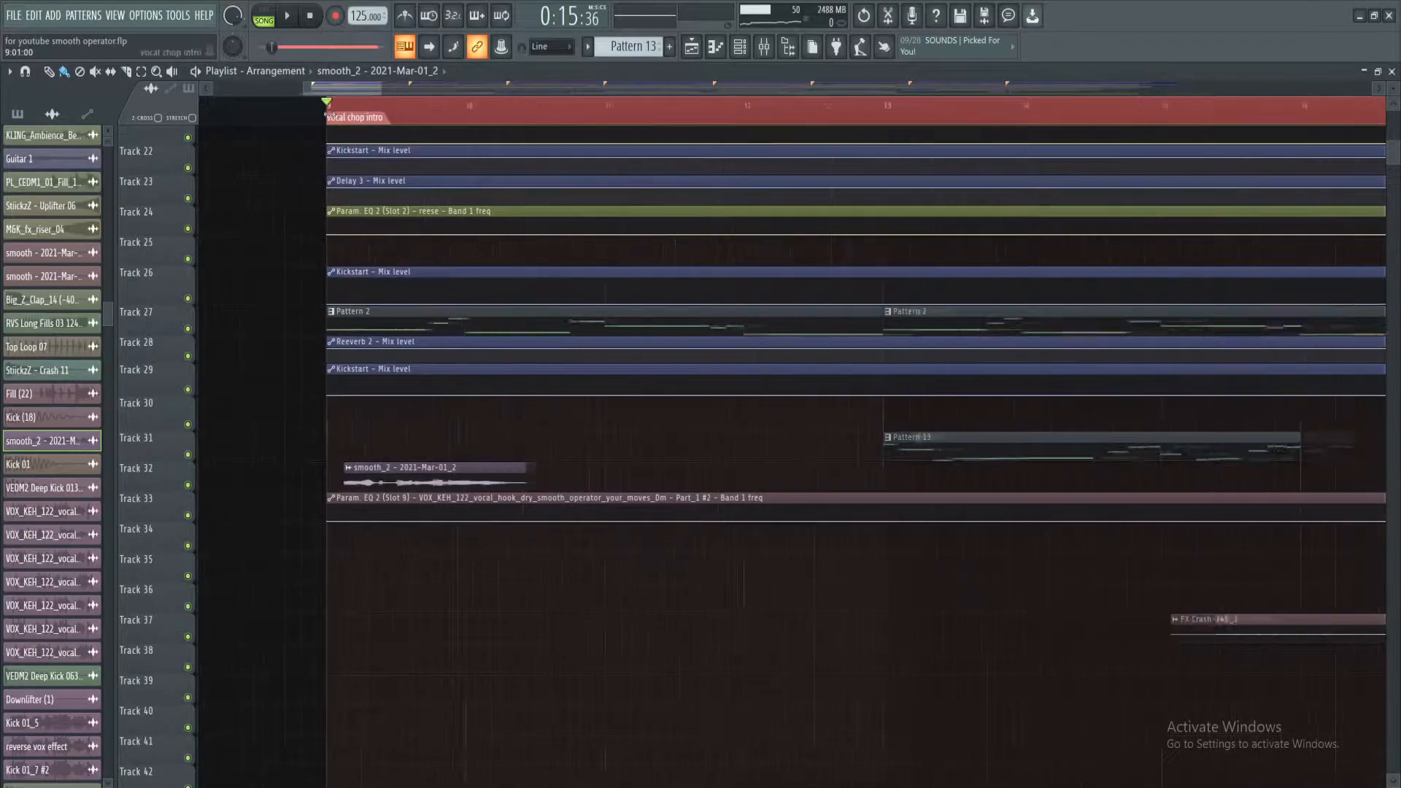
pyautogui.scroll(5, 416, 206)
pyautogui.press('space')
pyautogui.scroll(-2, 448, 118)
pyautogui.scroll(-2, 448, 118)
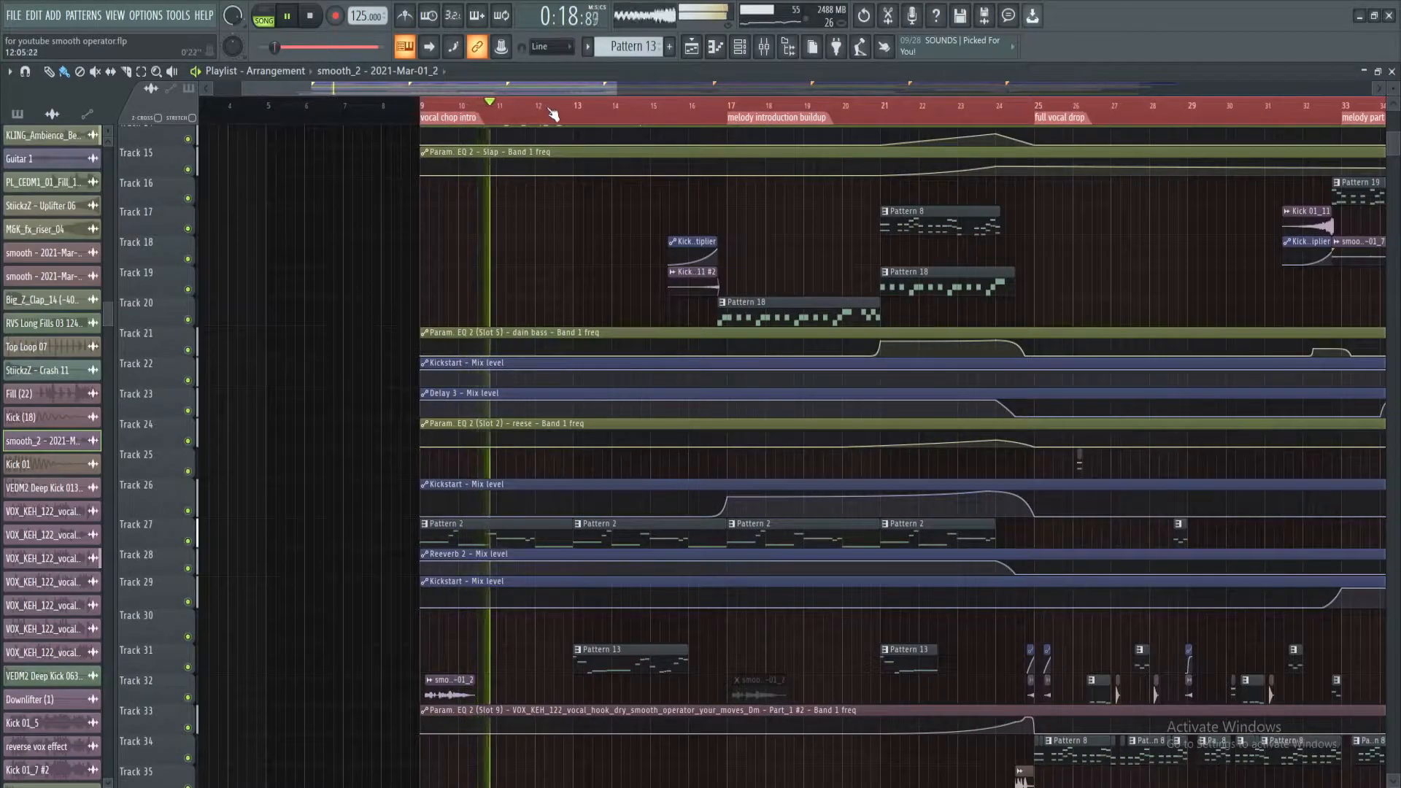
pyautogui.scroll(5, 532, 296)
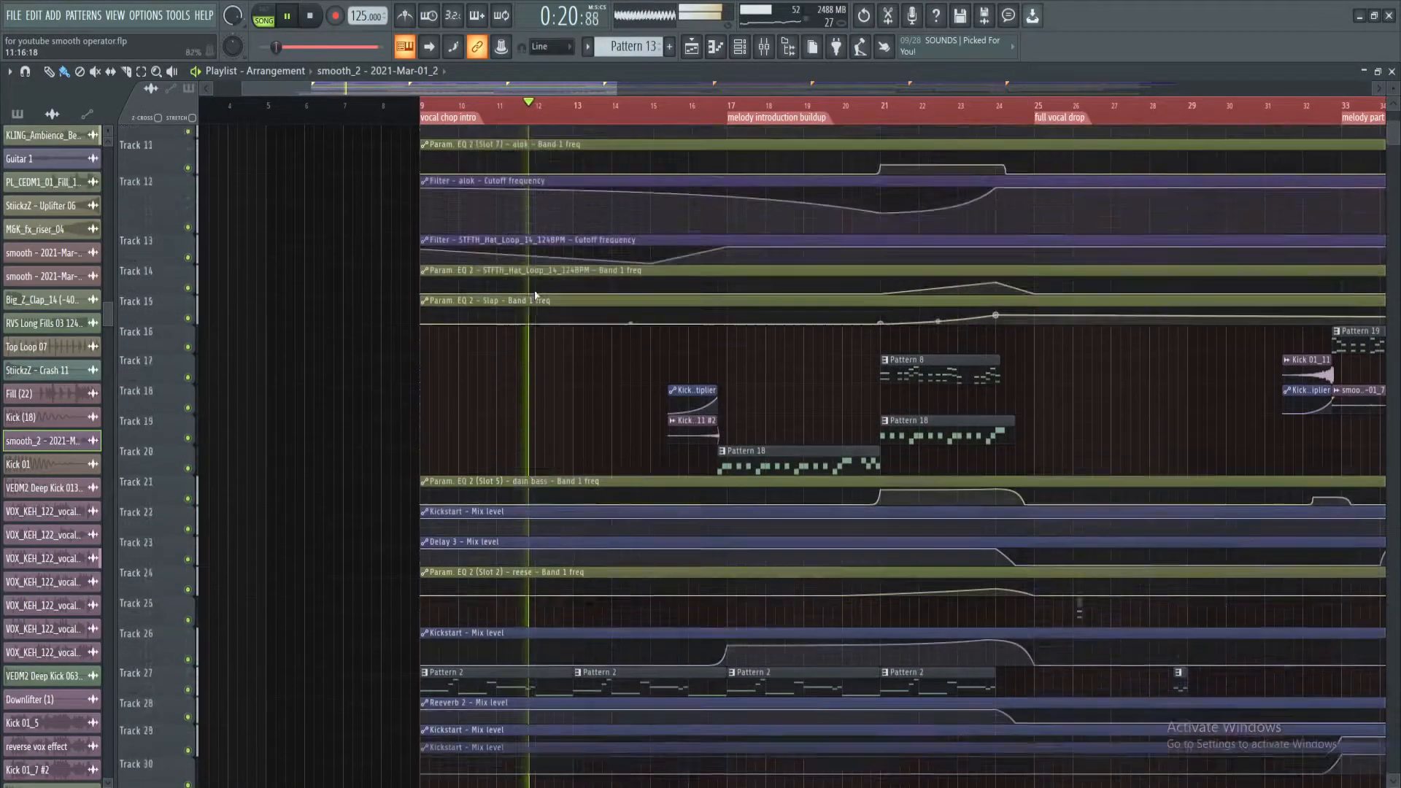
pyautogui.scroll(2, 527, 117)
pyautogui.press('space')
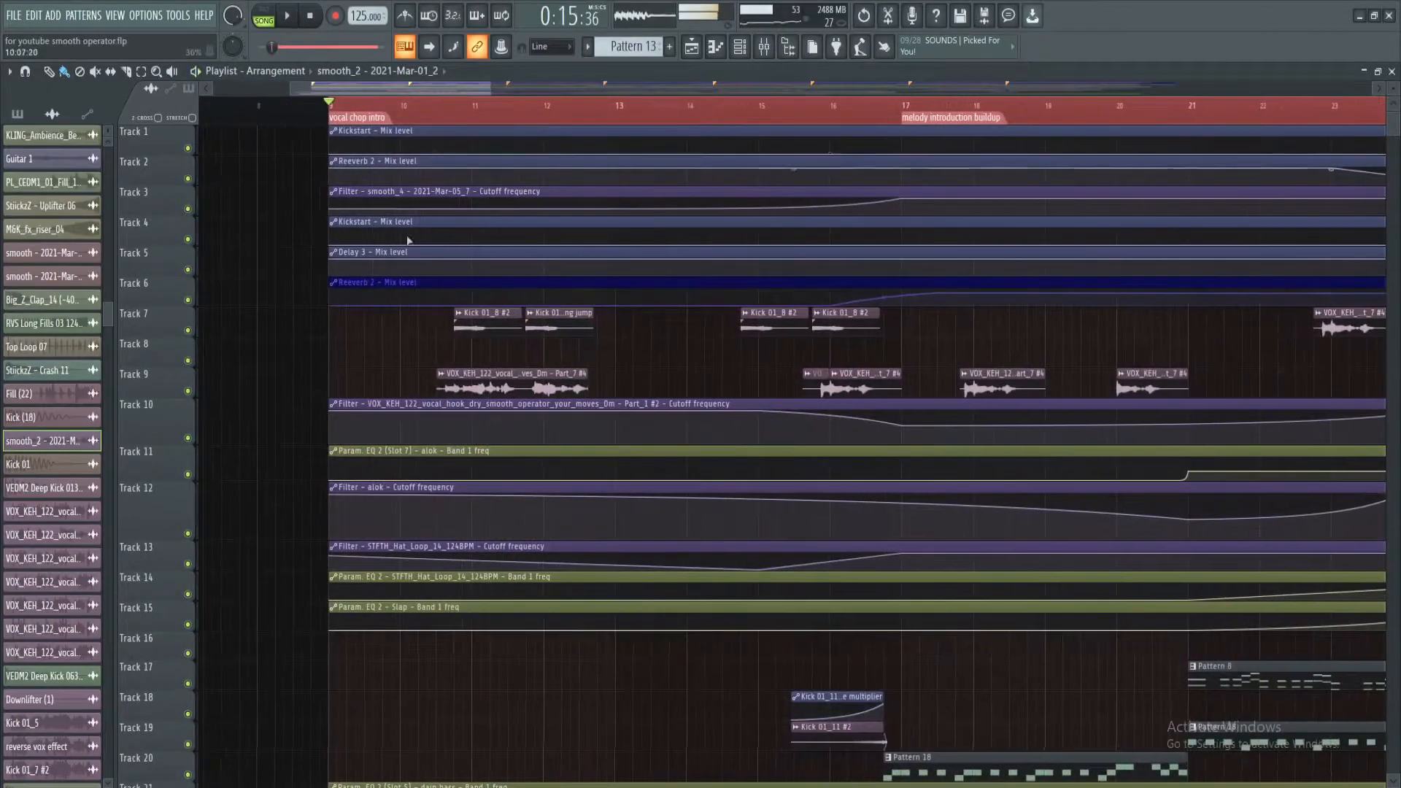
# Audition the two Kick 01_8 vocal chops on Track 7 by themselves and open the sample settings of Kick 01_8 #2
pyautogui.keyDown('alt'); pyautogui.rightClick(458, 327); pyautogui.keyUp('alt')
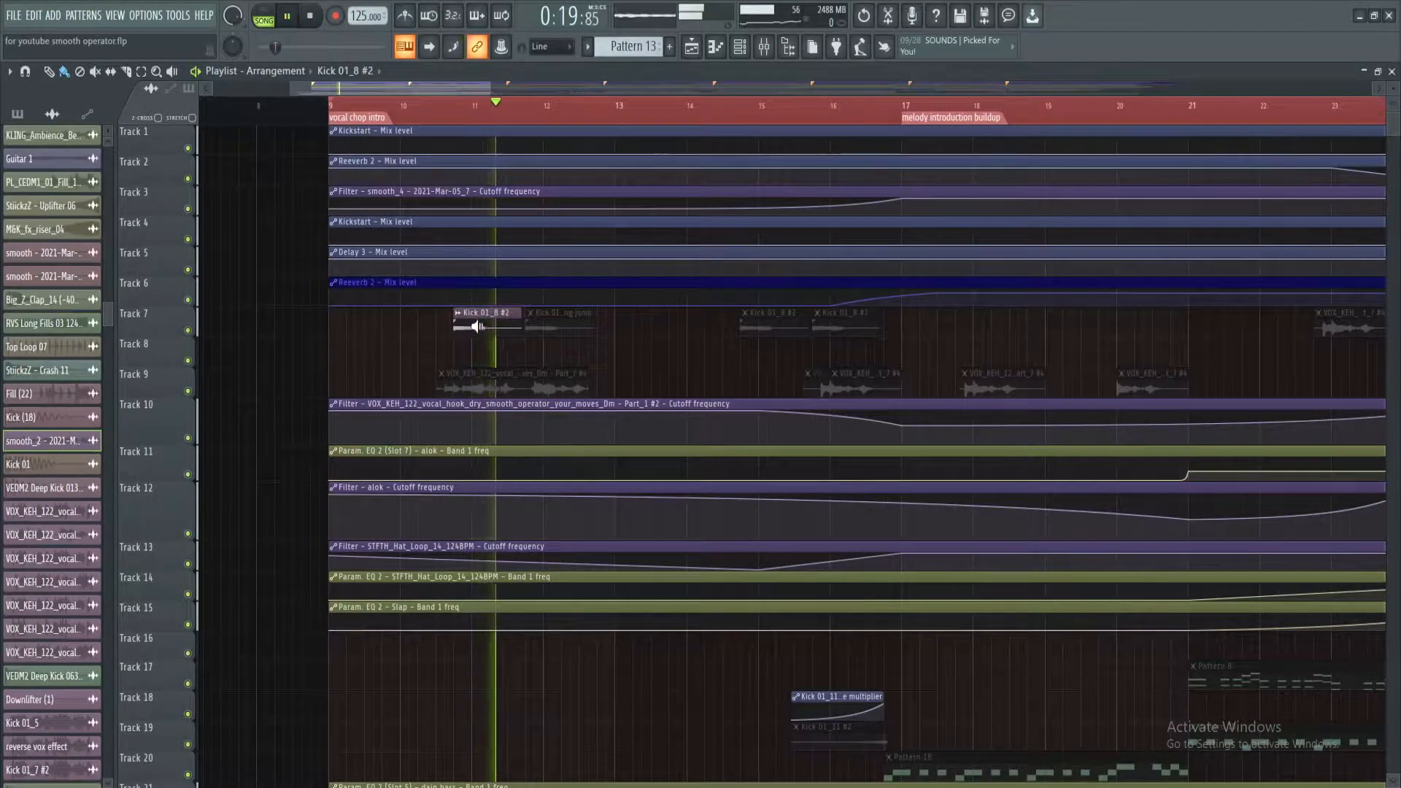
pyautogui.keyDown('alt'); pyautogui.rightClick(537, 323); pyautogui.keyUp('alt')
pyautogui.click(488, 322)
pyautogui.doubleClick(488, 322)
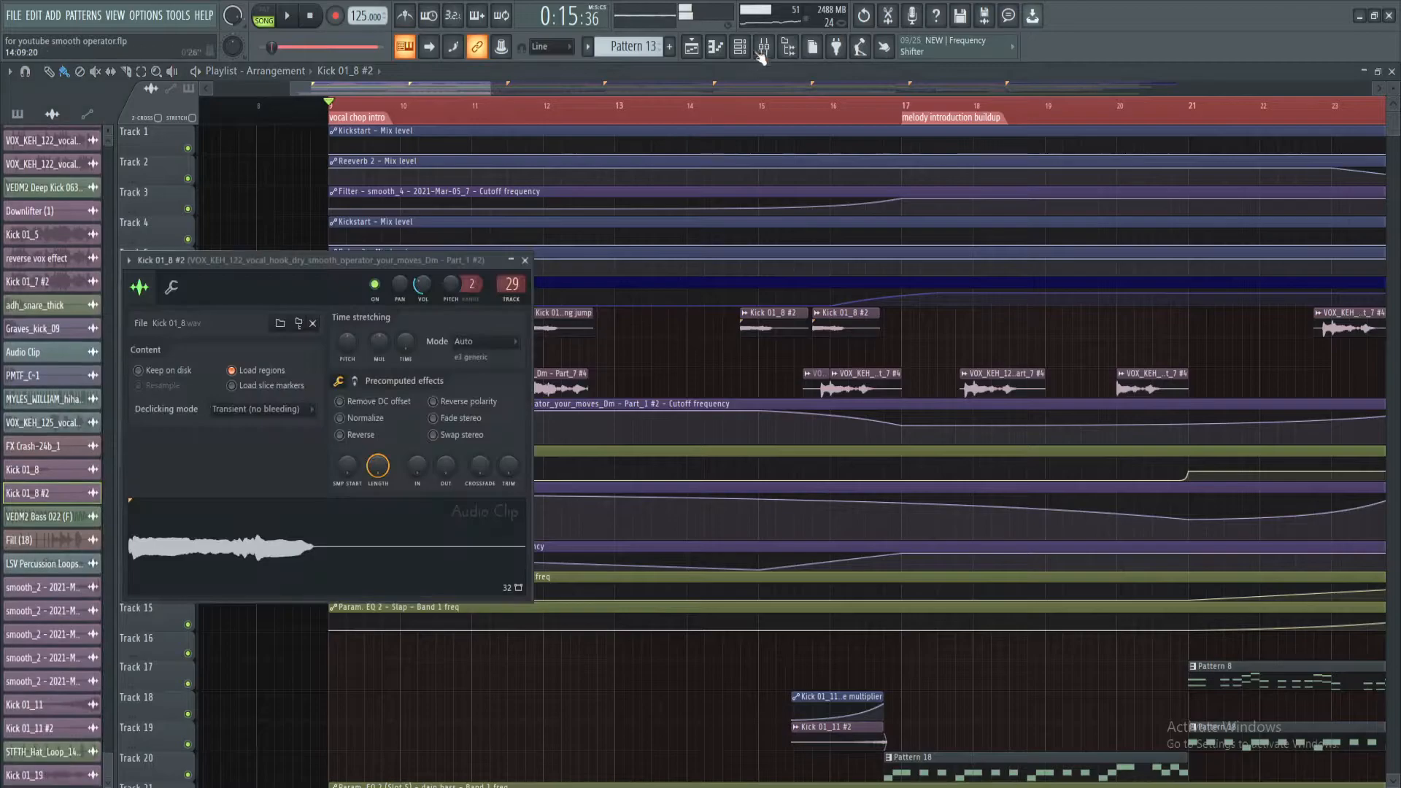
# Open the mixer and review the effects chain on insert 29, used by the Kick 01_8 #2 vocal chop
pyautogui.click(764, 46)
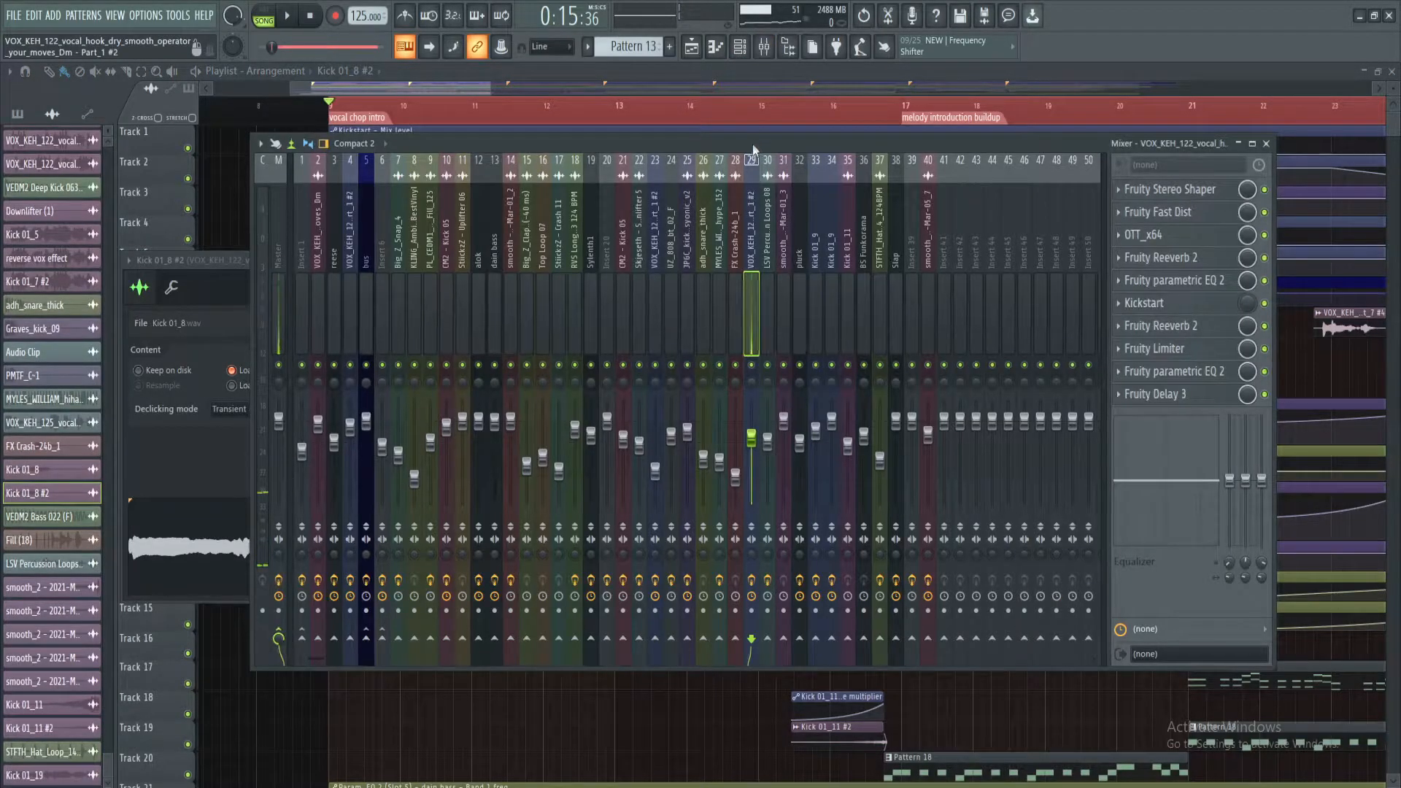
pyautogui.moveTo(754, 144); pyautogui.dragTo(744, 158)
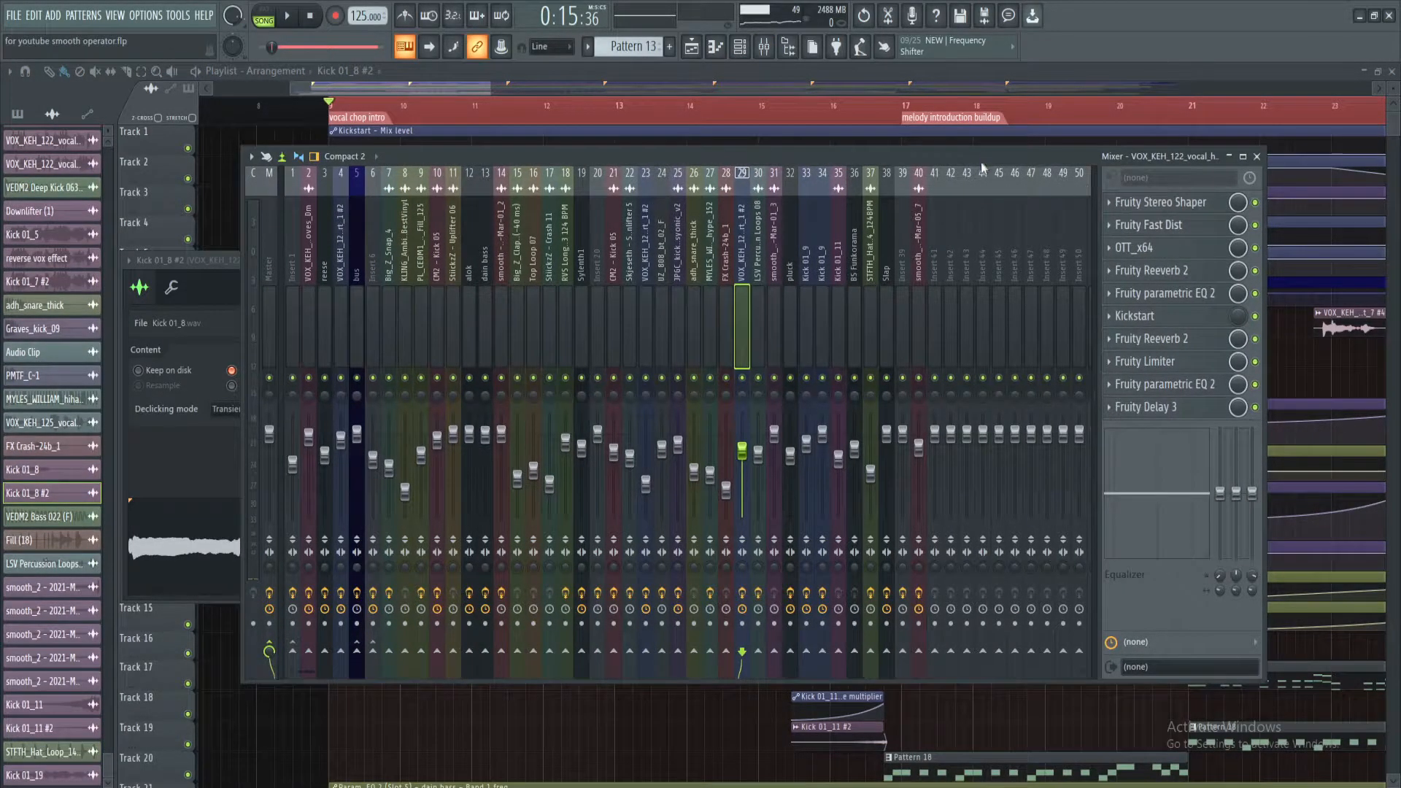
pyautogui.moveTo(982, 164); pyautogui.dragTo(985, 180)
# Return to the playlist and play the vocal chop intro from about bar 10 towards the melody introduction buildup
pyautogui.click(461, 89)
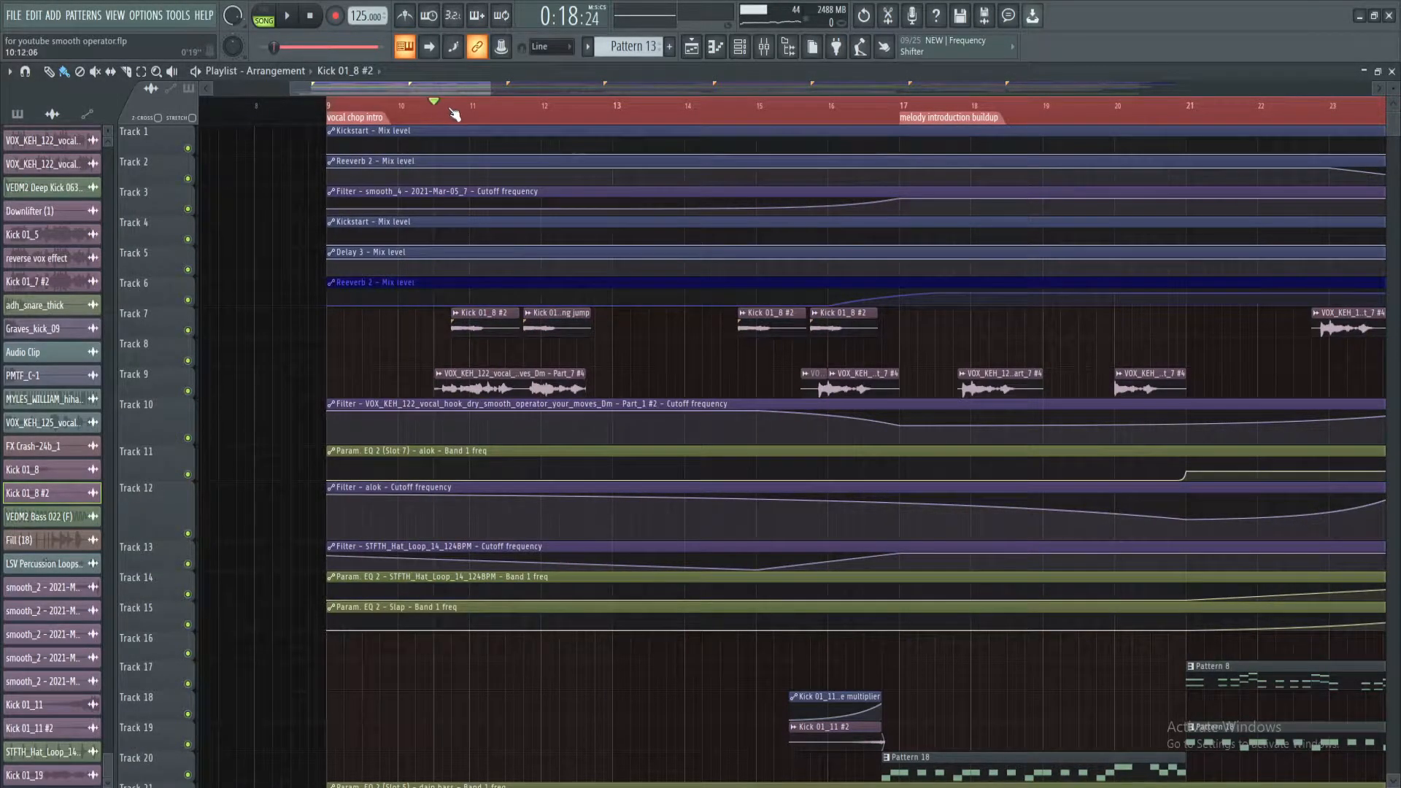
pyautogui.press('space')
pyautogui.click(617, 108)
pyautogui.scroll(-3, 802, 116)
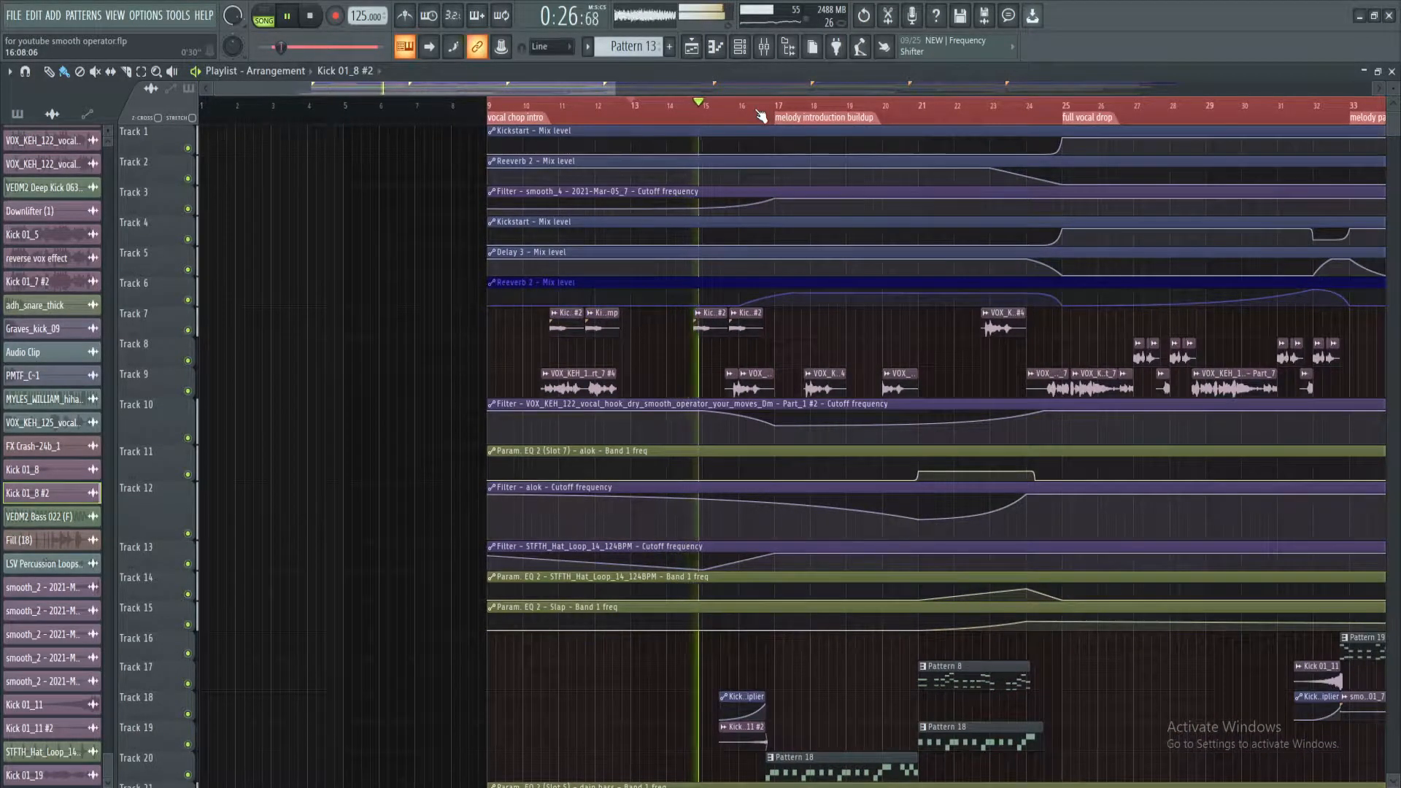
pyautogui.scroll(4, 761, 116)
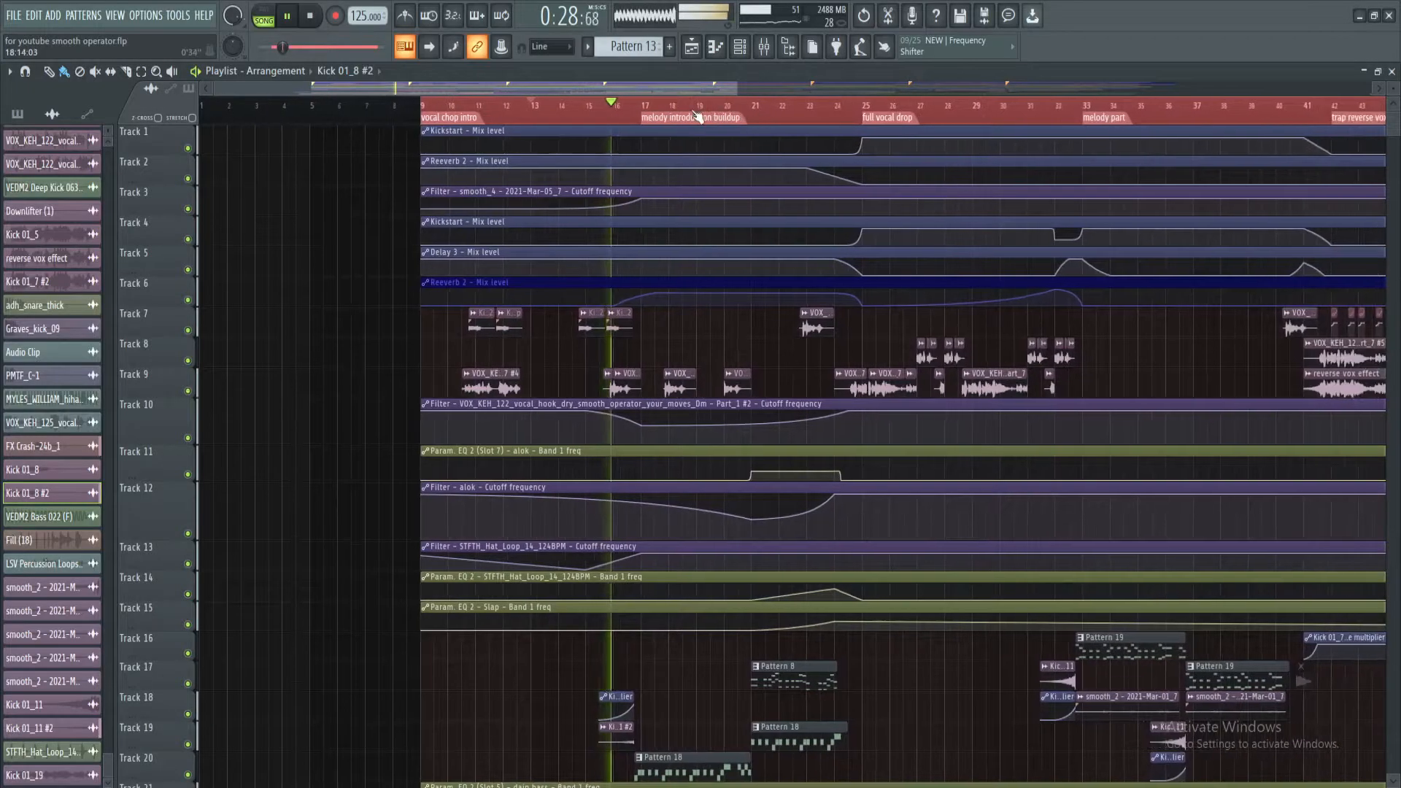
pyautogui.press('space')
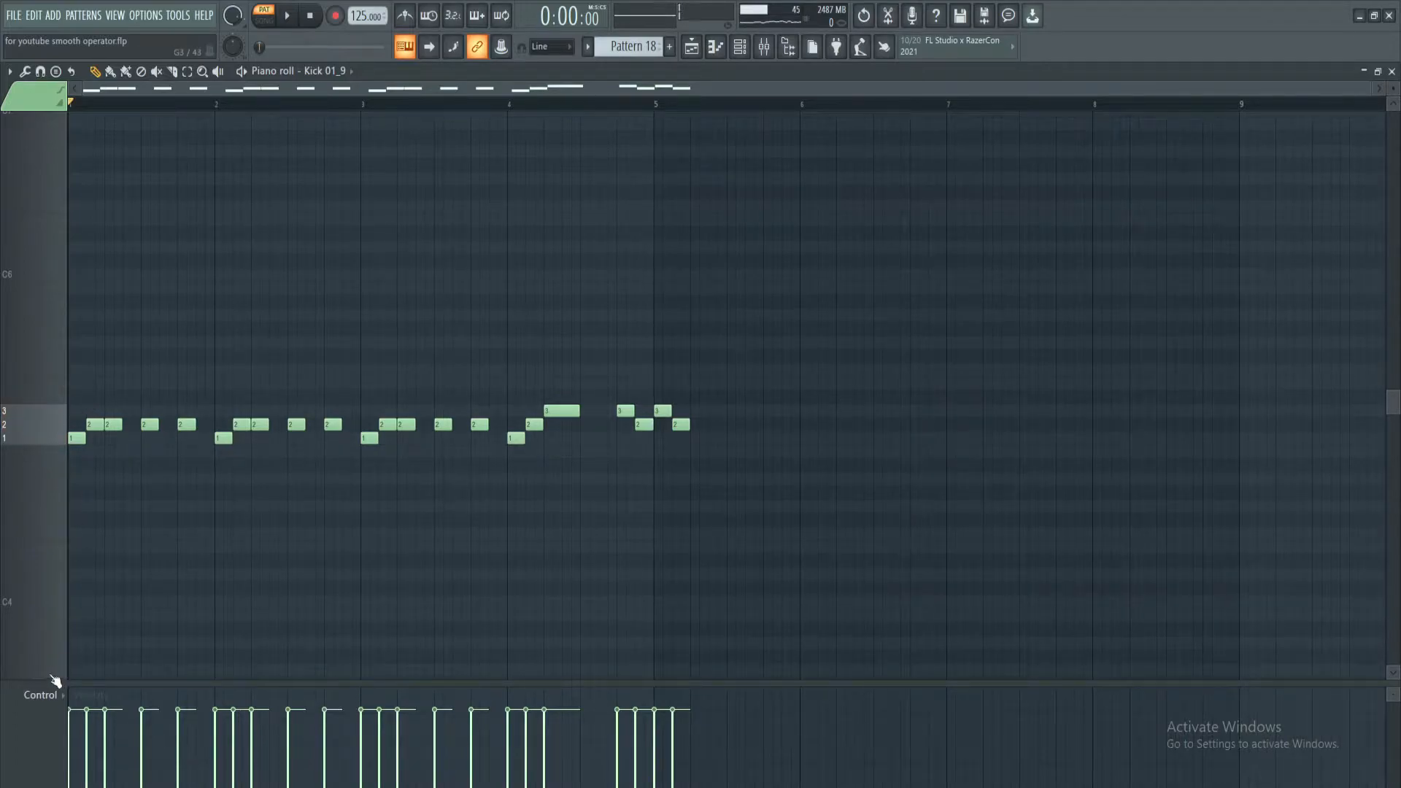
# Show note fine pitch in the control lane of Pattern 18's piano roll and enlarge the lane
pyautogui.moveTo(82, 675); pyautogui.dragTo(76, 557)
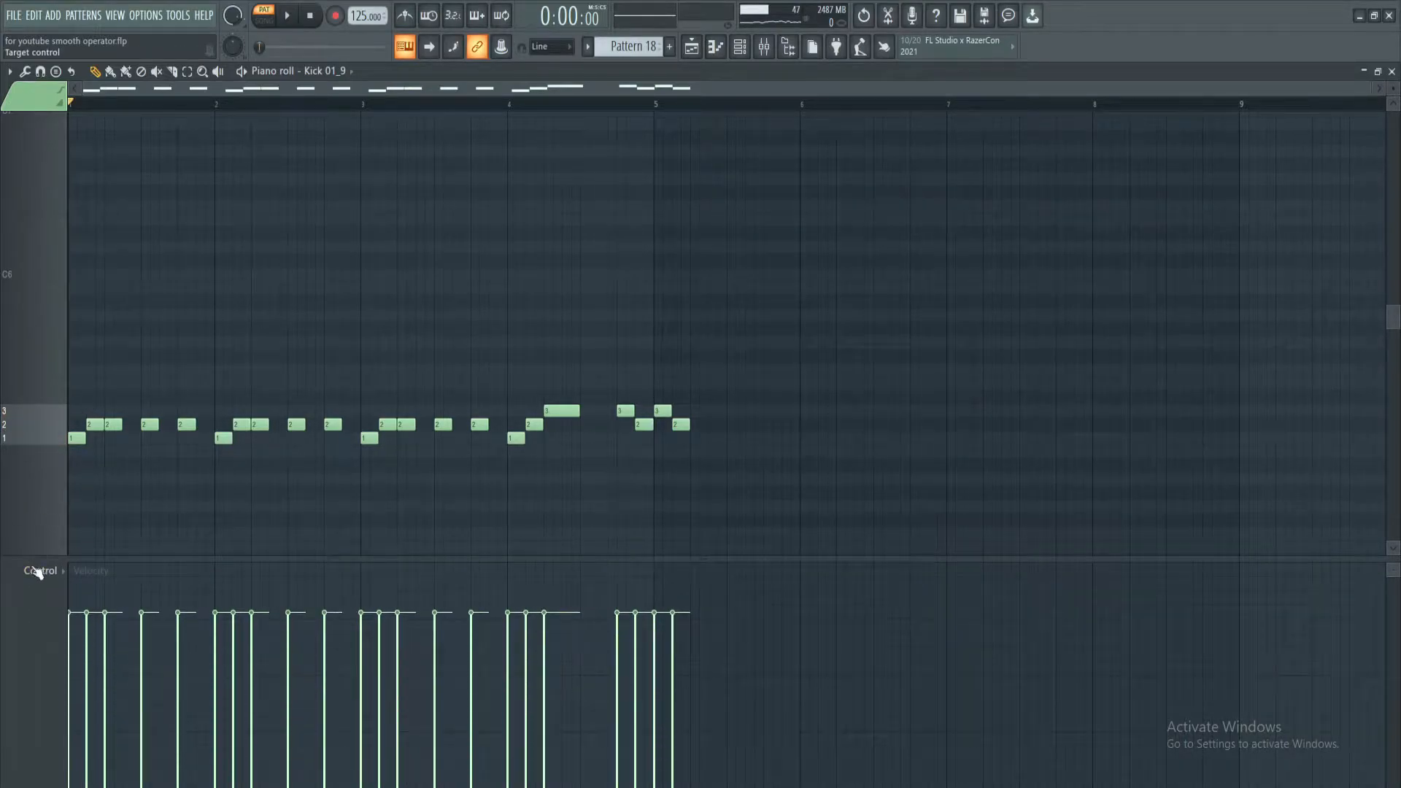
pyautogui.click(48, 575)
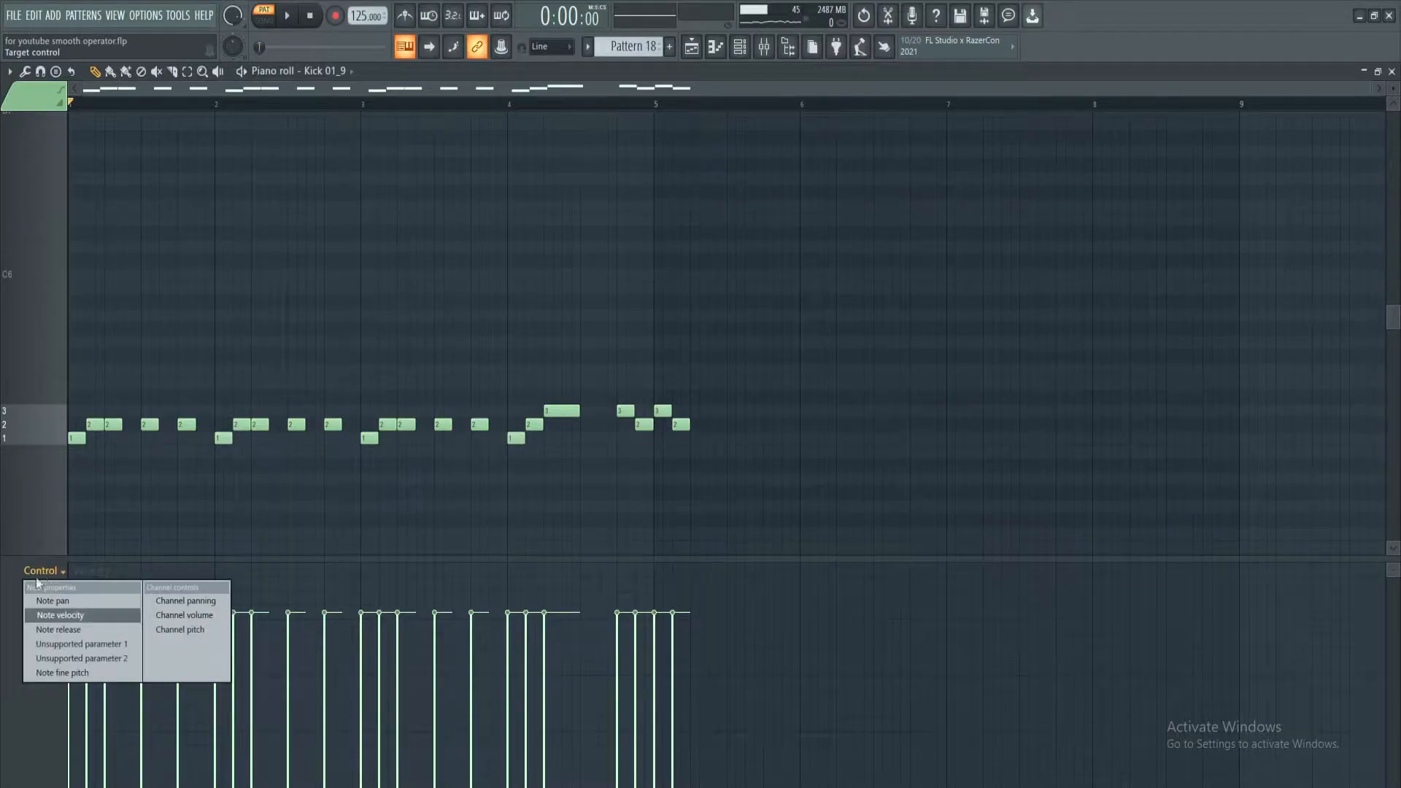
pyautogui.click(54, 673)
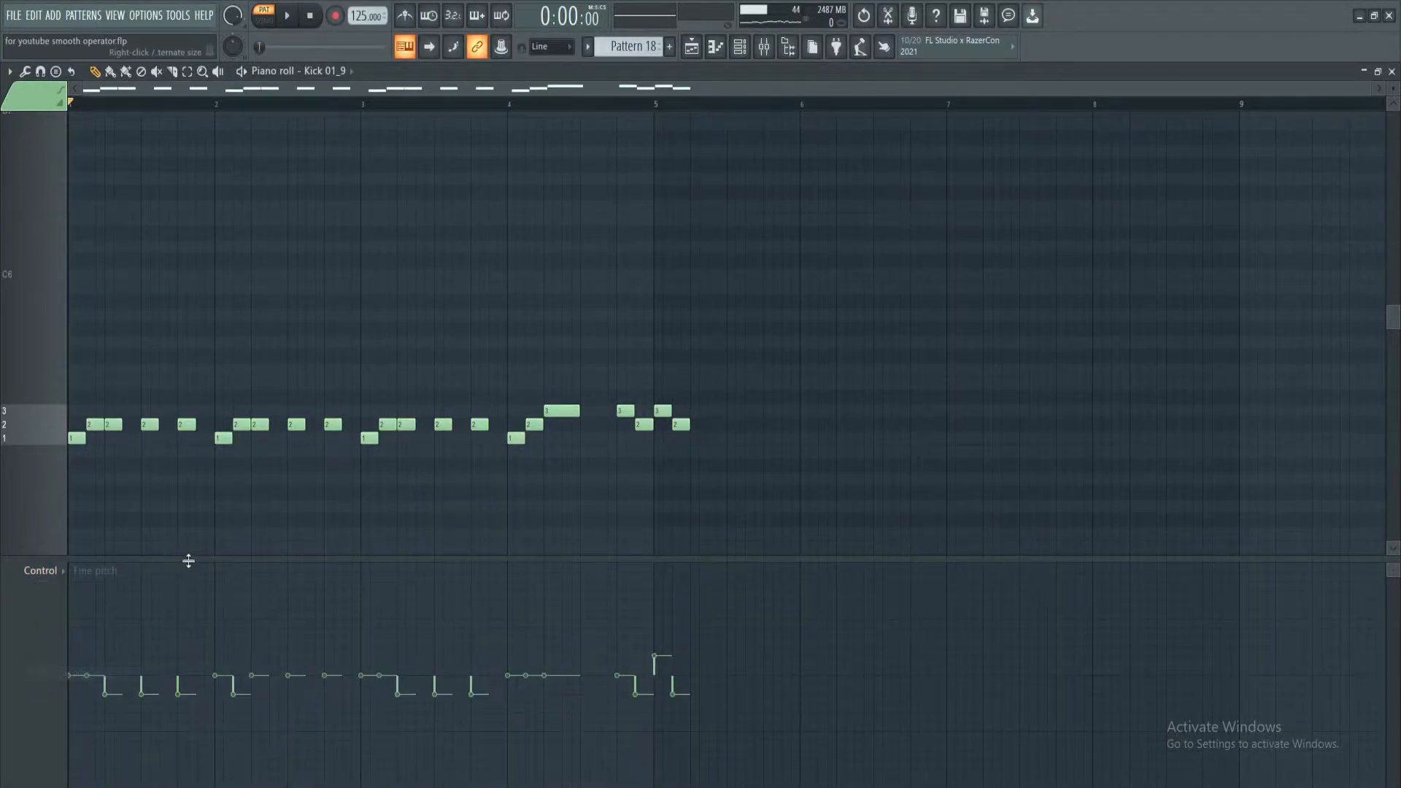
pyautogui.moveTo(187, 558); pyautogui.dragTo(173, 469)
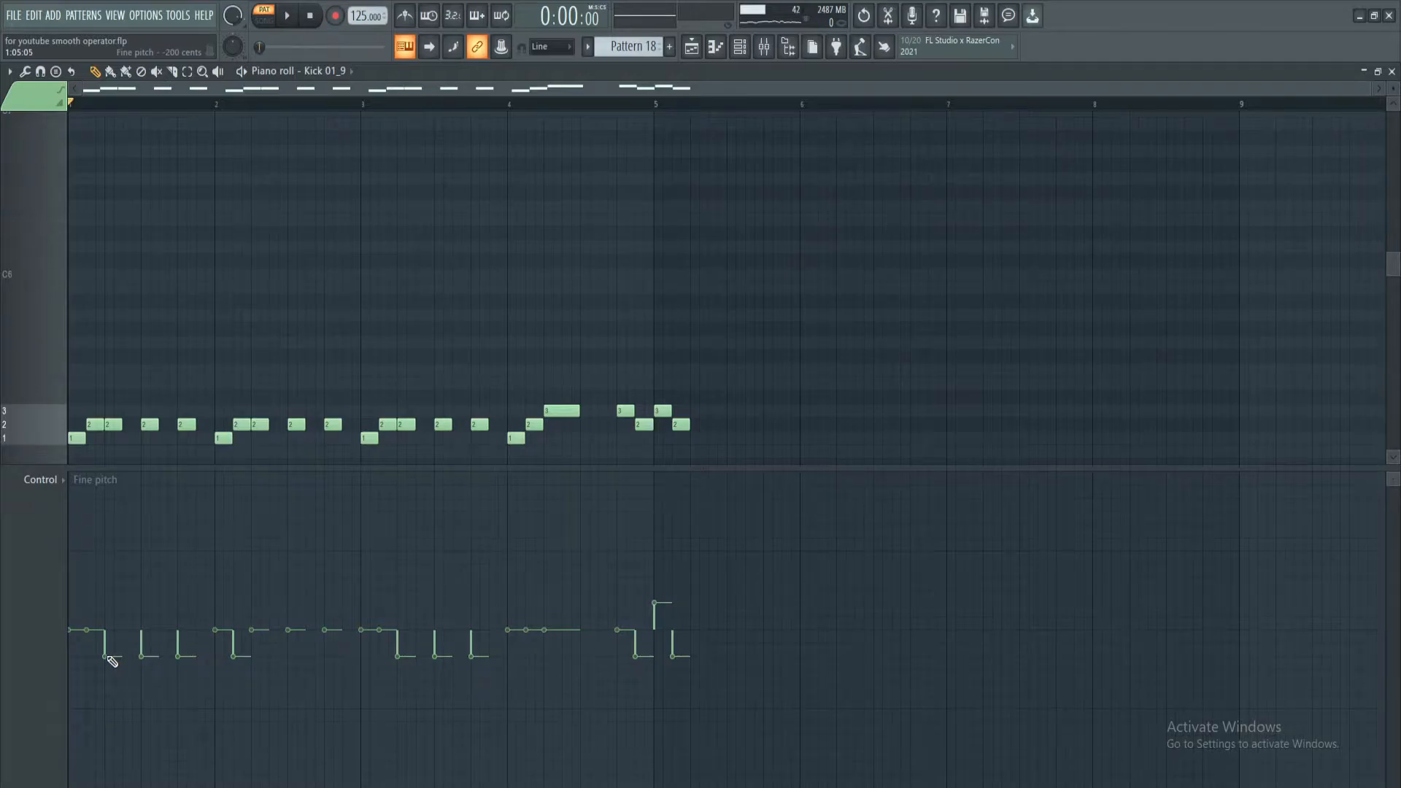
# Play Pattern 18 in the piano roll to hear its pitched vocal slices, shrink the control lane and return to the playlist
pyautogui.click(91, 422)
pyautogui.click(110, 424)
pyautogui.scroll(2, 109, 105)
pyautogui.press('space')
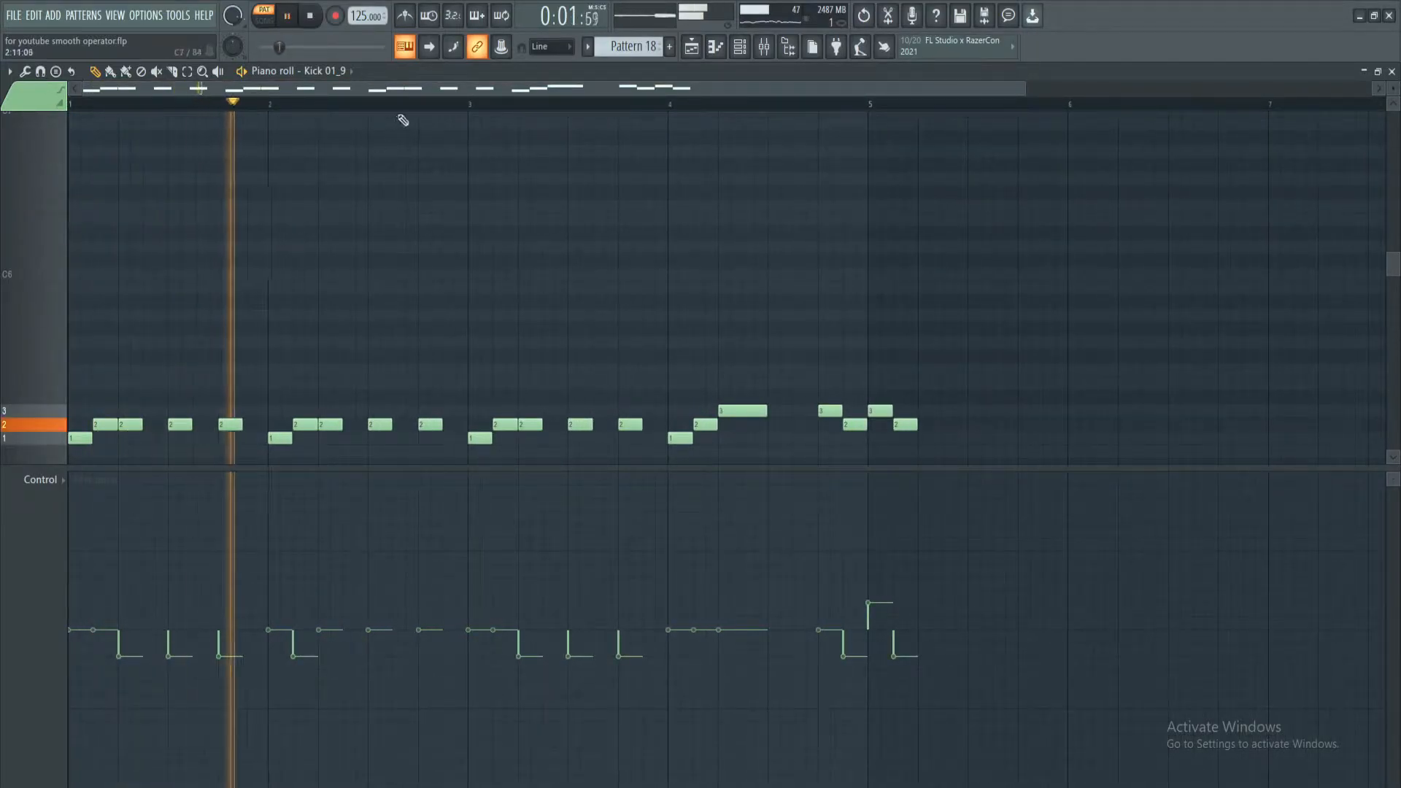
pyautogui.moveTo(457, 467); pyautogui.dragTo(461, 551)
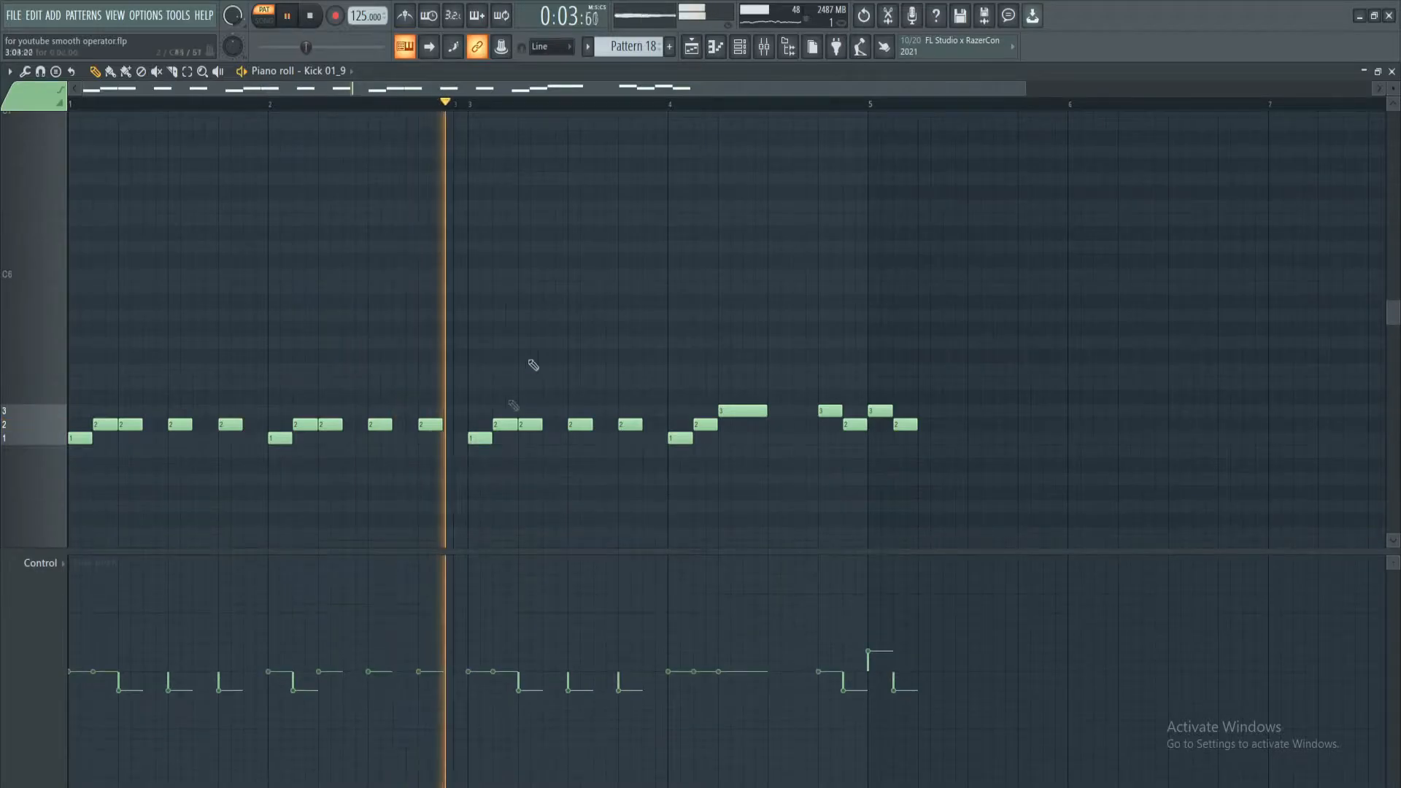
pyautogui.click(693, 48)
pyautogui.press('space')
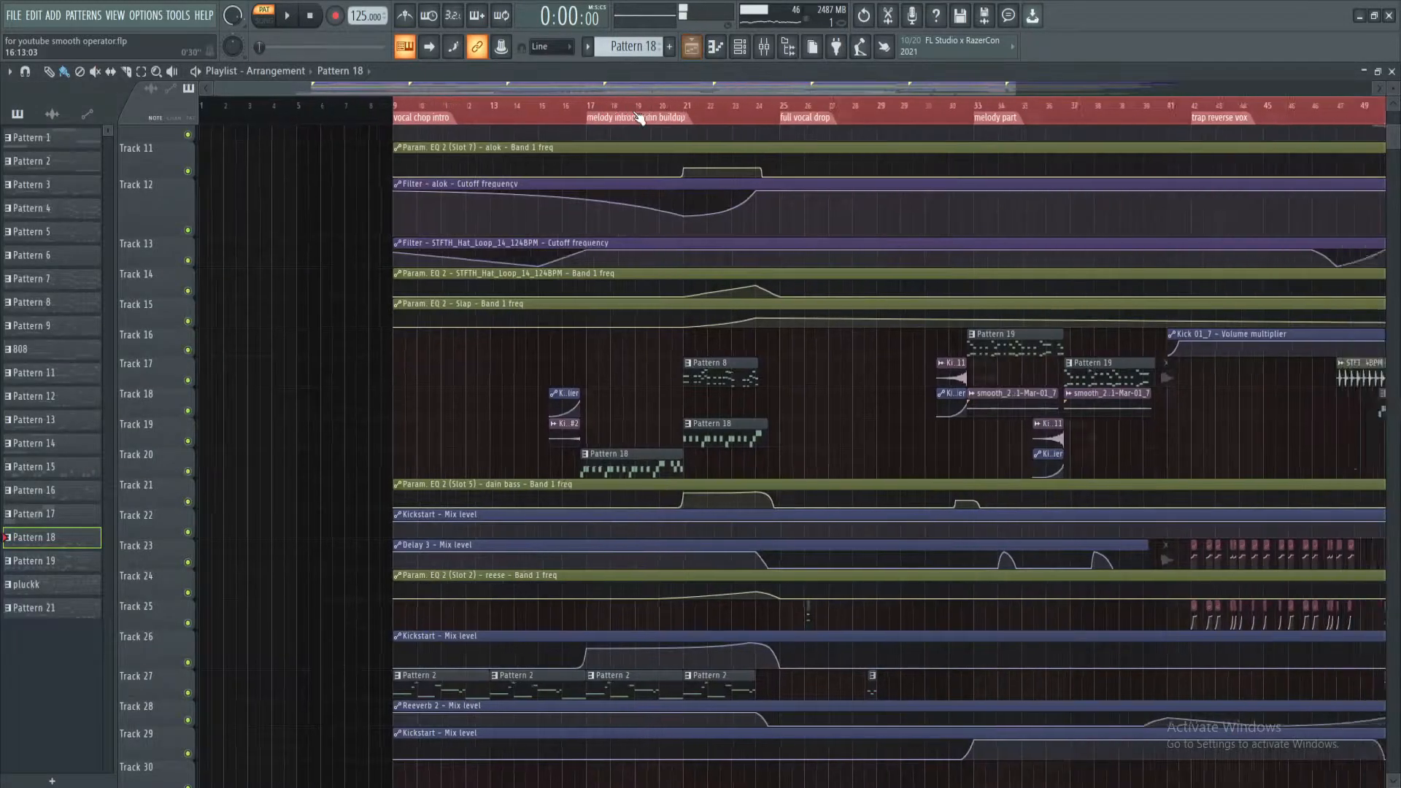
# Start song playback just before the melody introduction buildup marker at bar 17
pyautogui.scroll(3, 464, 116)
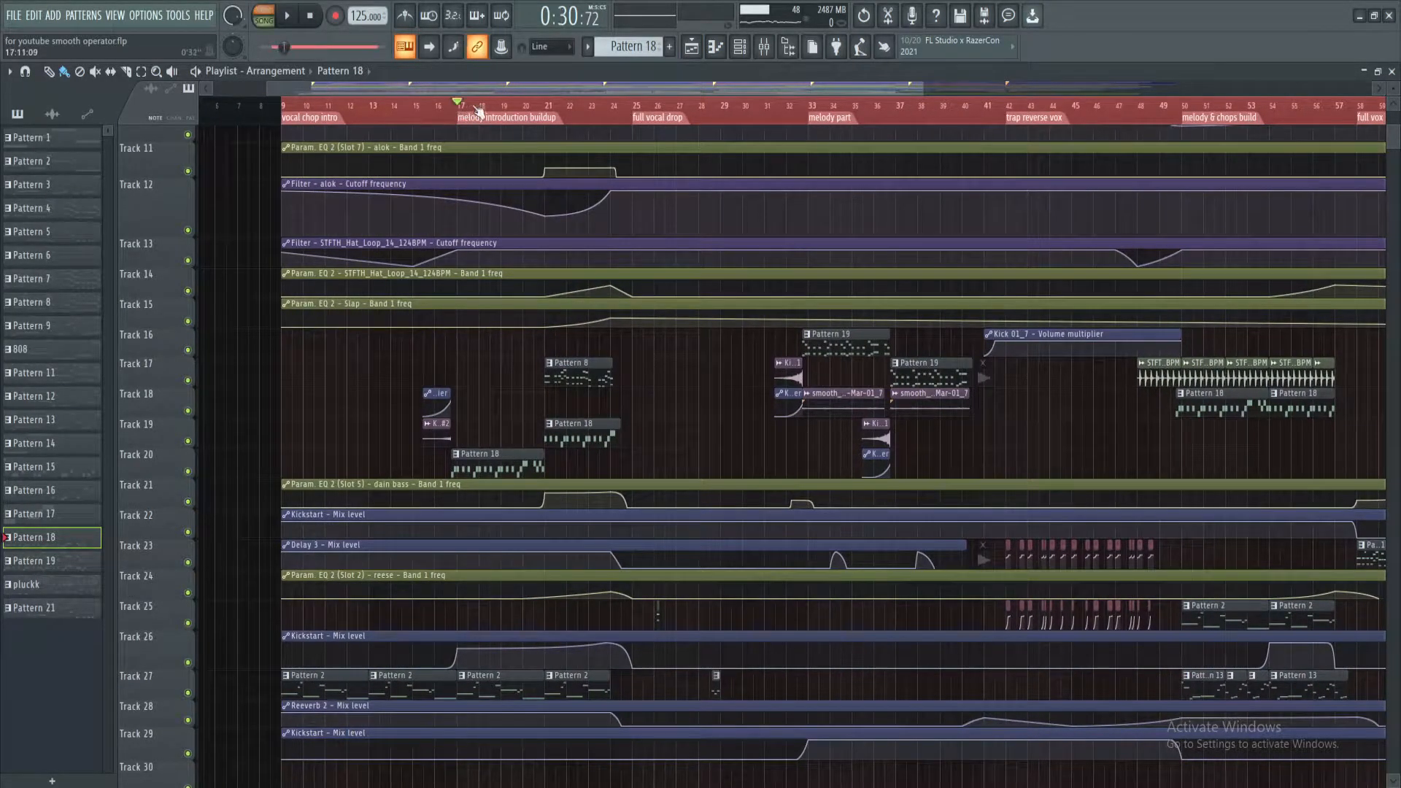
pyautogui.scroll(-2, 480, 111)
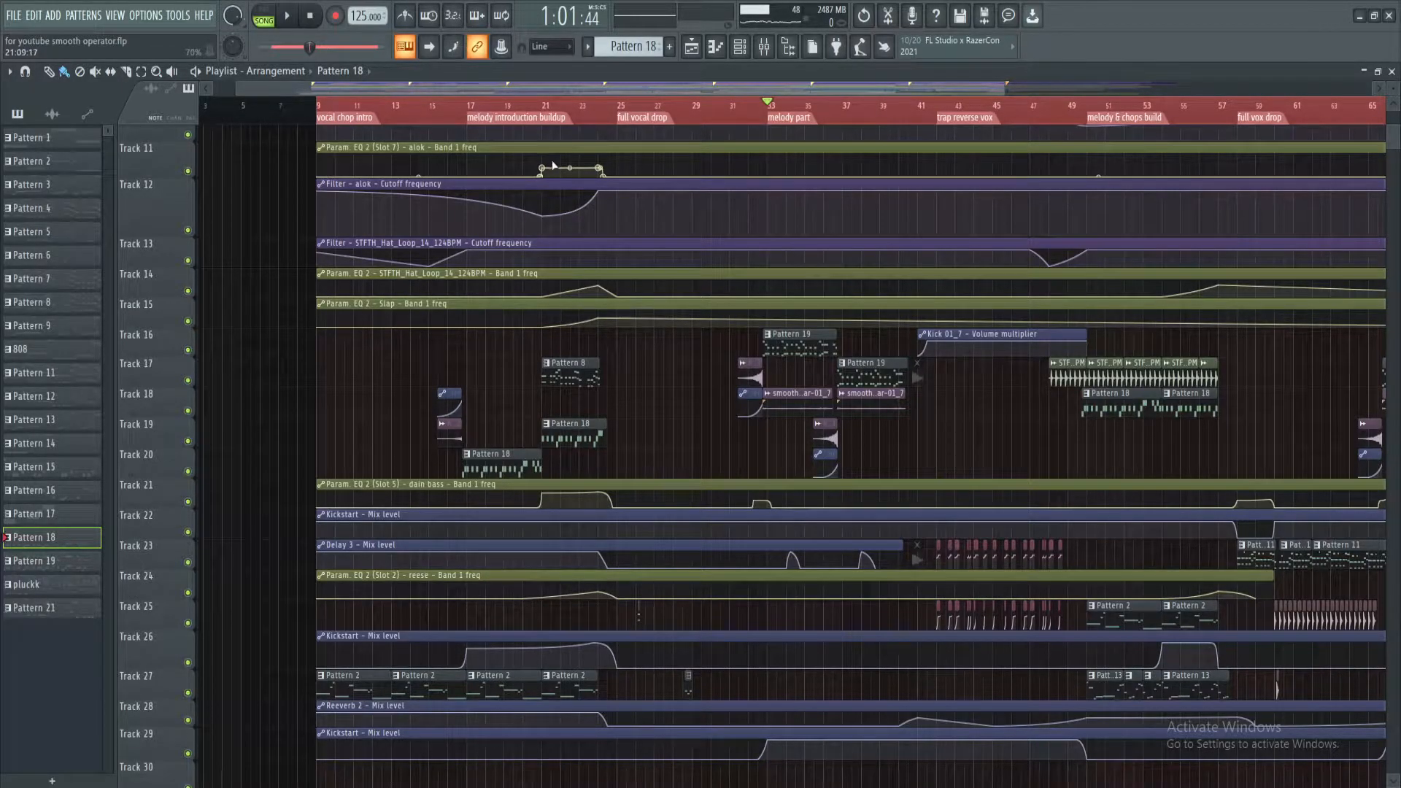
pyautogui.scroll(2, 474, 111)
pyautogui.click(451, 109)
pyautogui.scroll(2, 480, 113)
pyautogui.press('space')
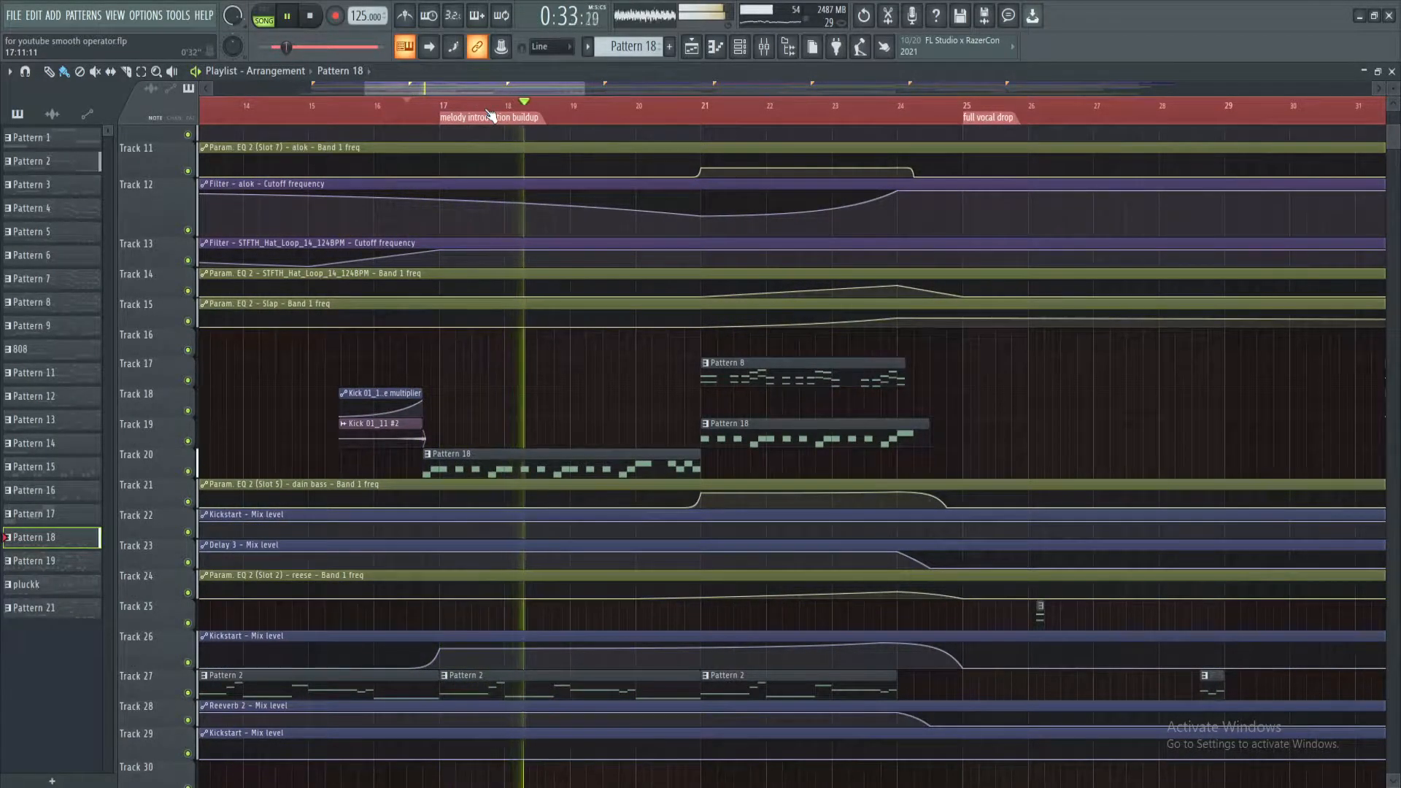
# Examine the buildup's vocal clips, automation and patterns while it plays past bar 21, and stop playback
pyautogui.scroll(-1, 661, 89)
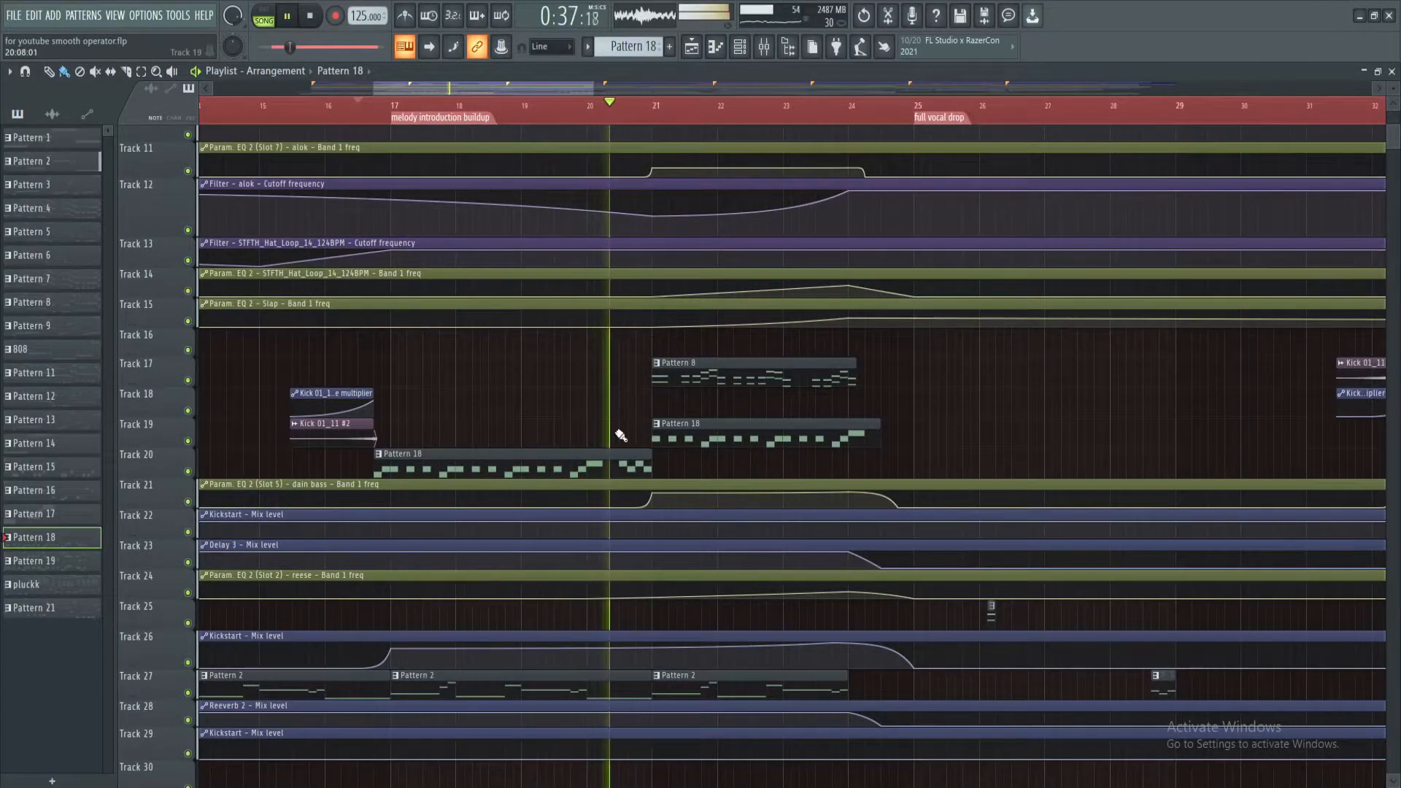
pyautogui.scroll(5, 620, 436)
pyautogui.scroll(-4, 633, 281)
pyautogui.scroll(9, 637, 313)
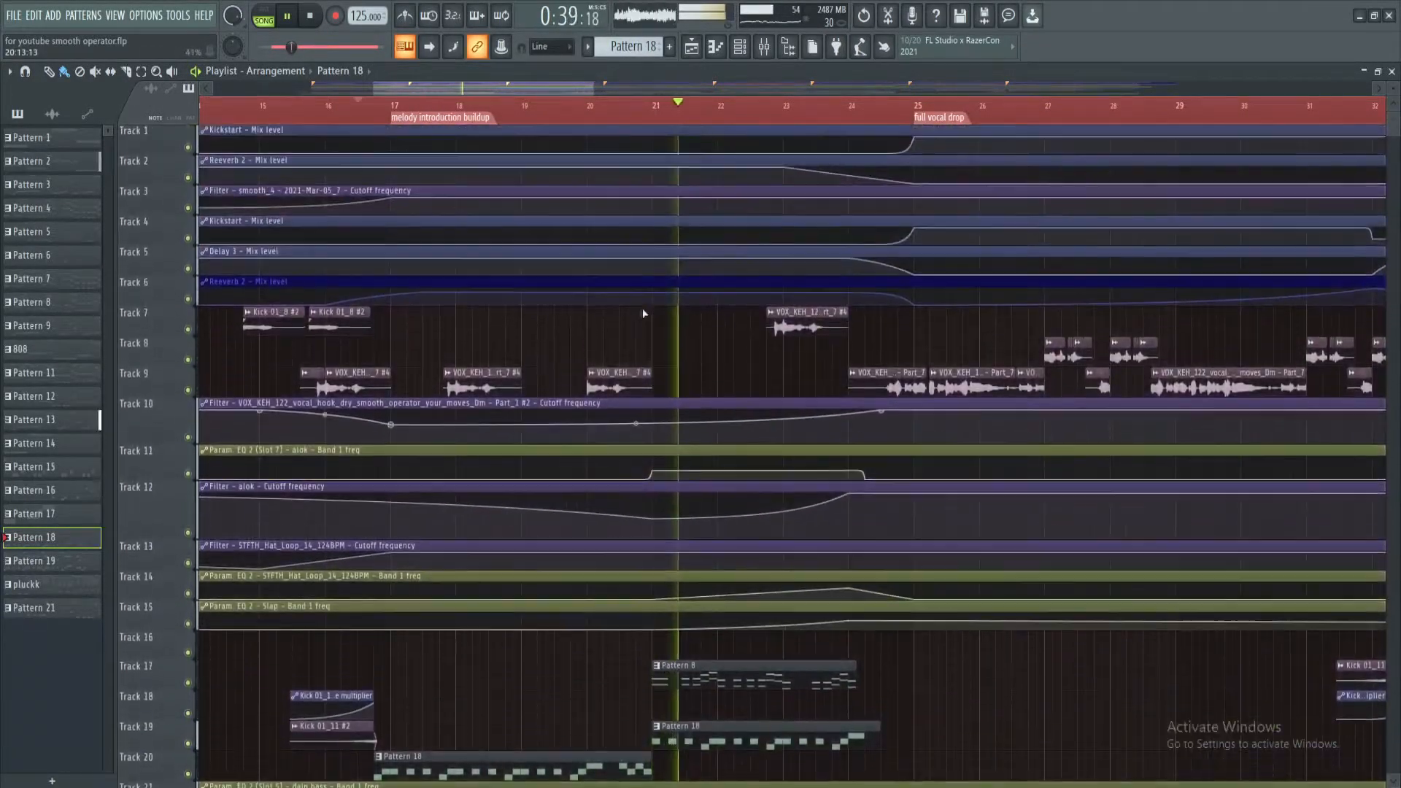
pyautogui.scroll(-1, 699, 362)
pyautogui.scroll(-2, 699, 361)
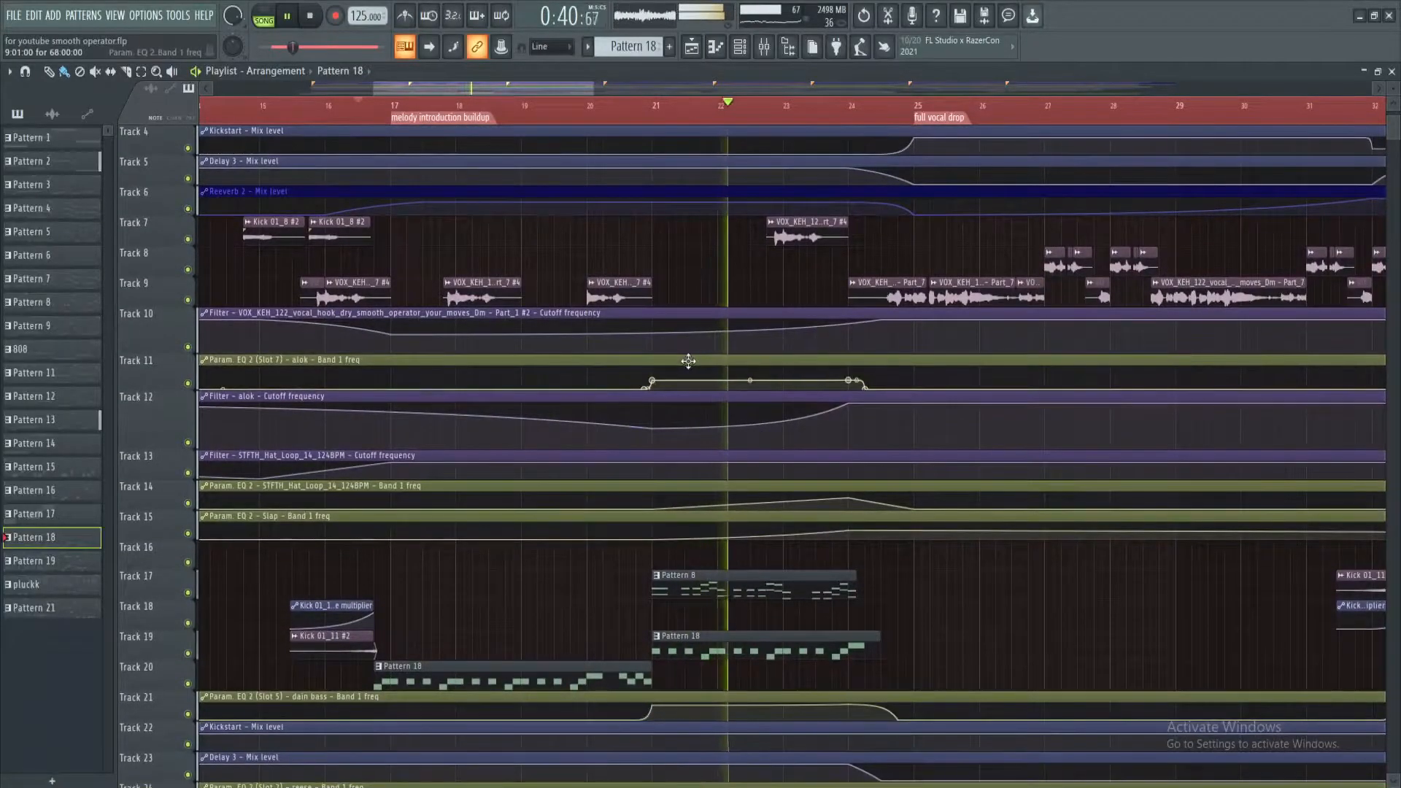
pyautogui.press('space')
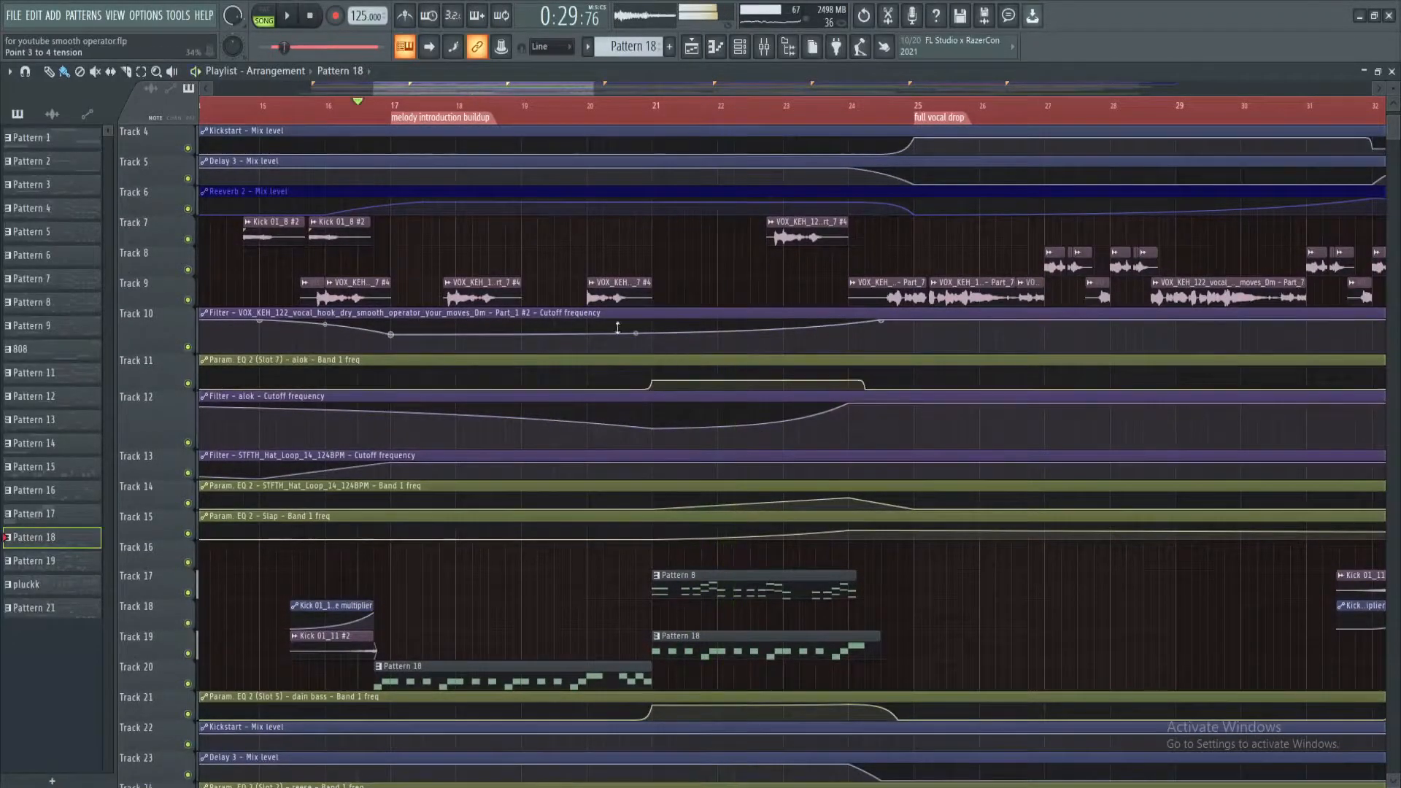
# Audition the buildup's two separate Part_7 vocal clips on Track 9 by themselves
pyautogui.scroll(2, 474, 131)
pyautogui.keyDown('alt'); pyautogui.rightClick(505, 288); pyautogui.keyUp('alt')
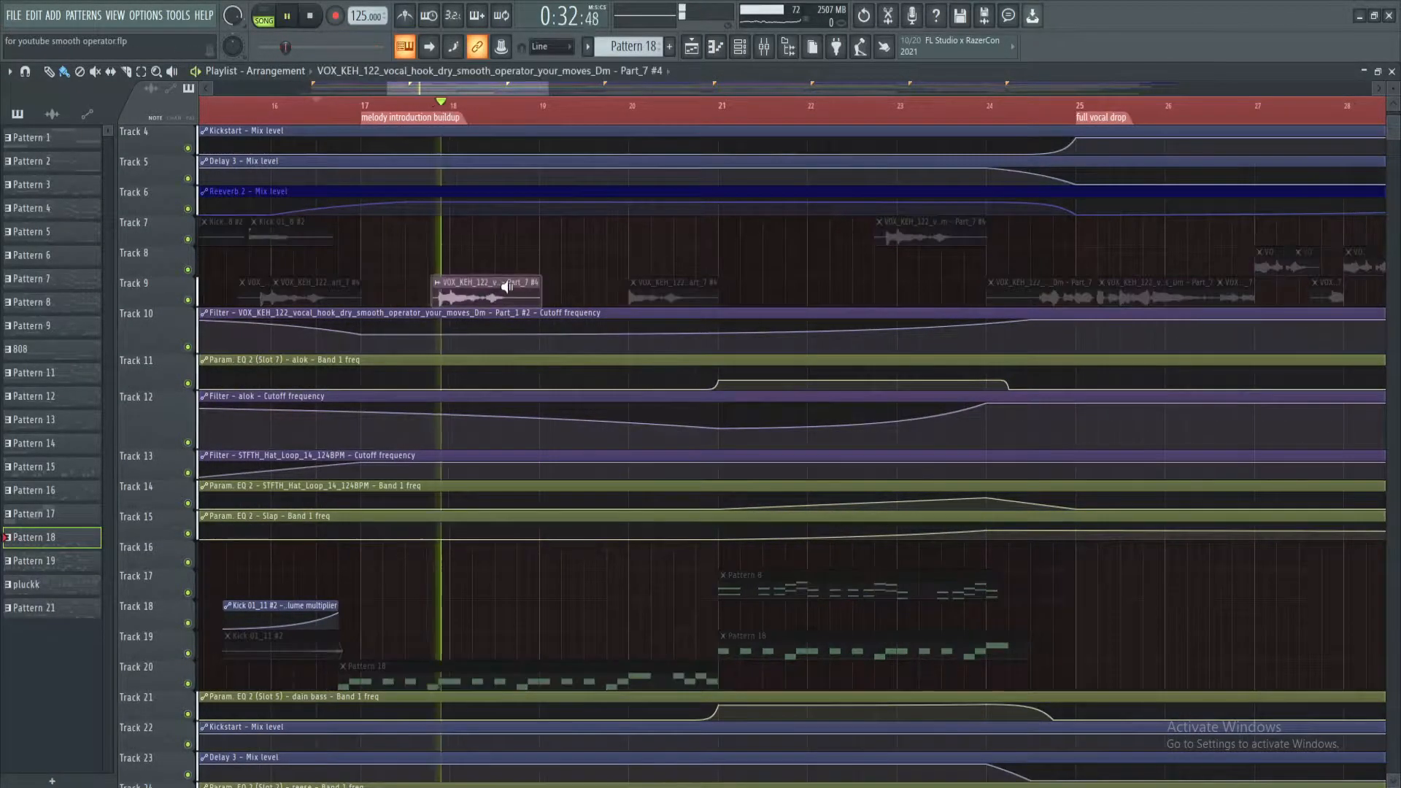
pyautogui.keyDown('alt'); pyautogui.rightClick(638, 289); pyautogui.keyUp('alt')
# Audition the patterns that start at bar 21 by themselves, including Pattern 13 on Track 31
pyautogui.scroll(-4, 834, 488)
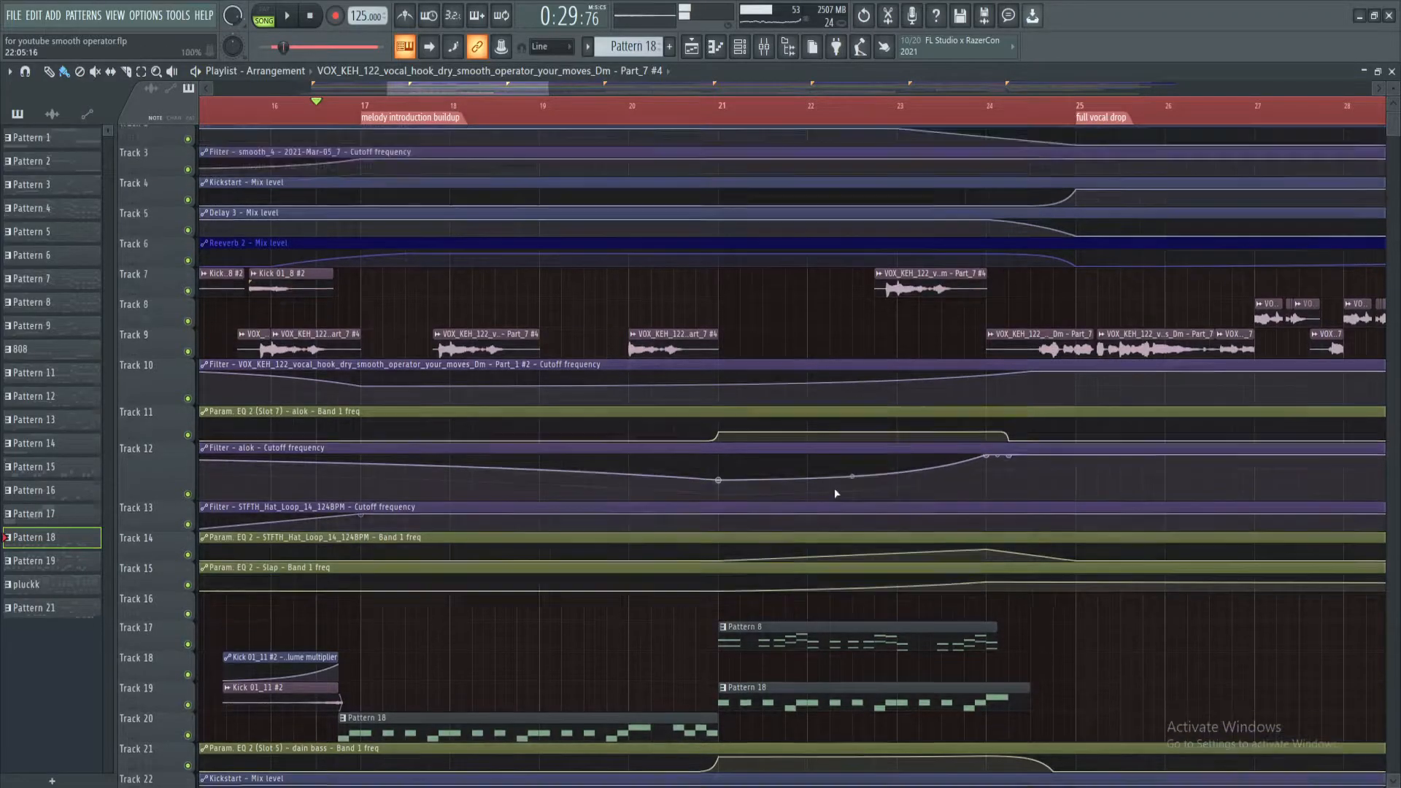
pyautogui.scroll(-6, 829, 484)
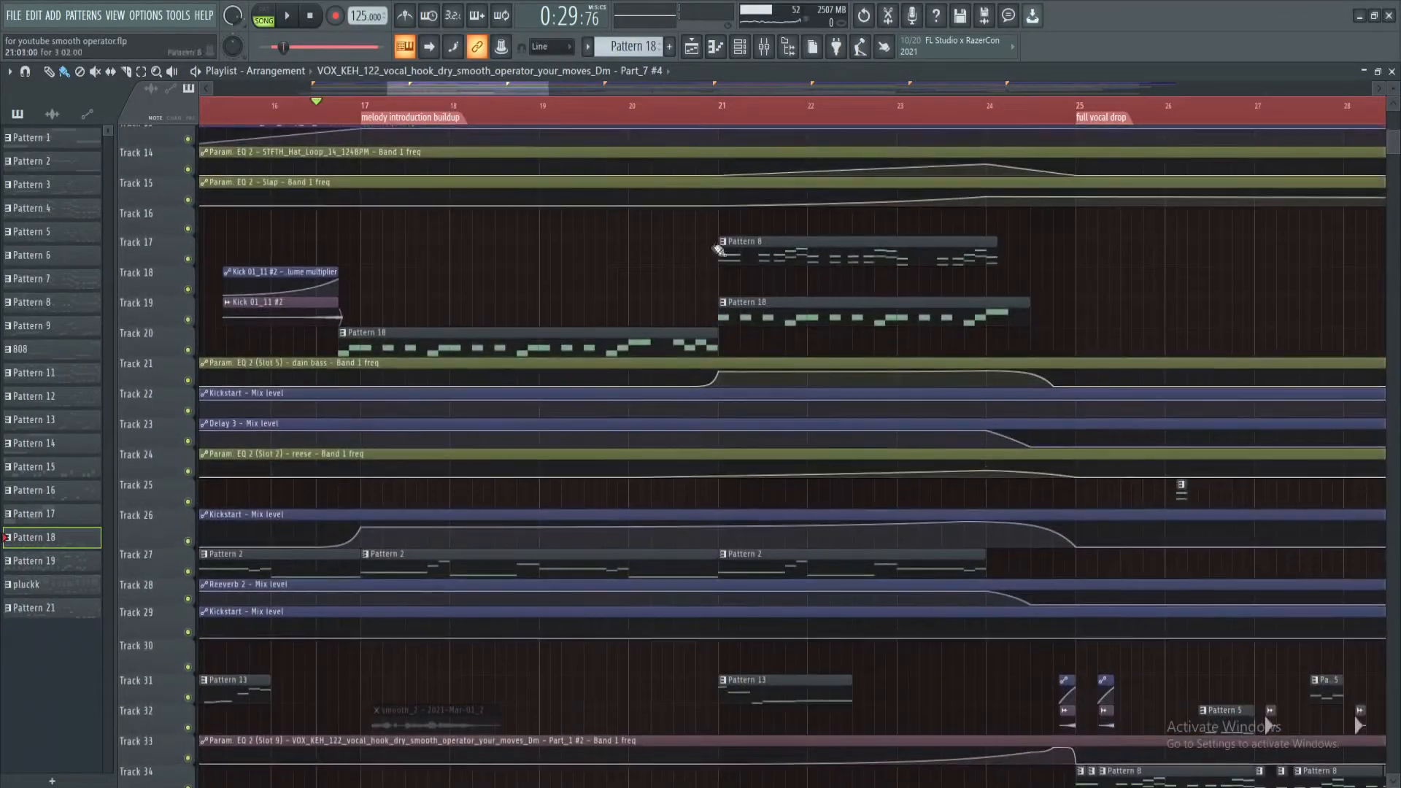
pyautogui.keyDown('alt'); pyautogui.rightClick(728, 292); pyautogui.keyUp('alt')
pyautogui.scroll(-6, 736, 452)
pyautogui.keyDown('alt'); pyautogui.rightClick(756, 508); pyautogui.keyUp('alt')
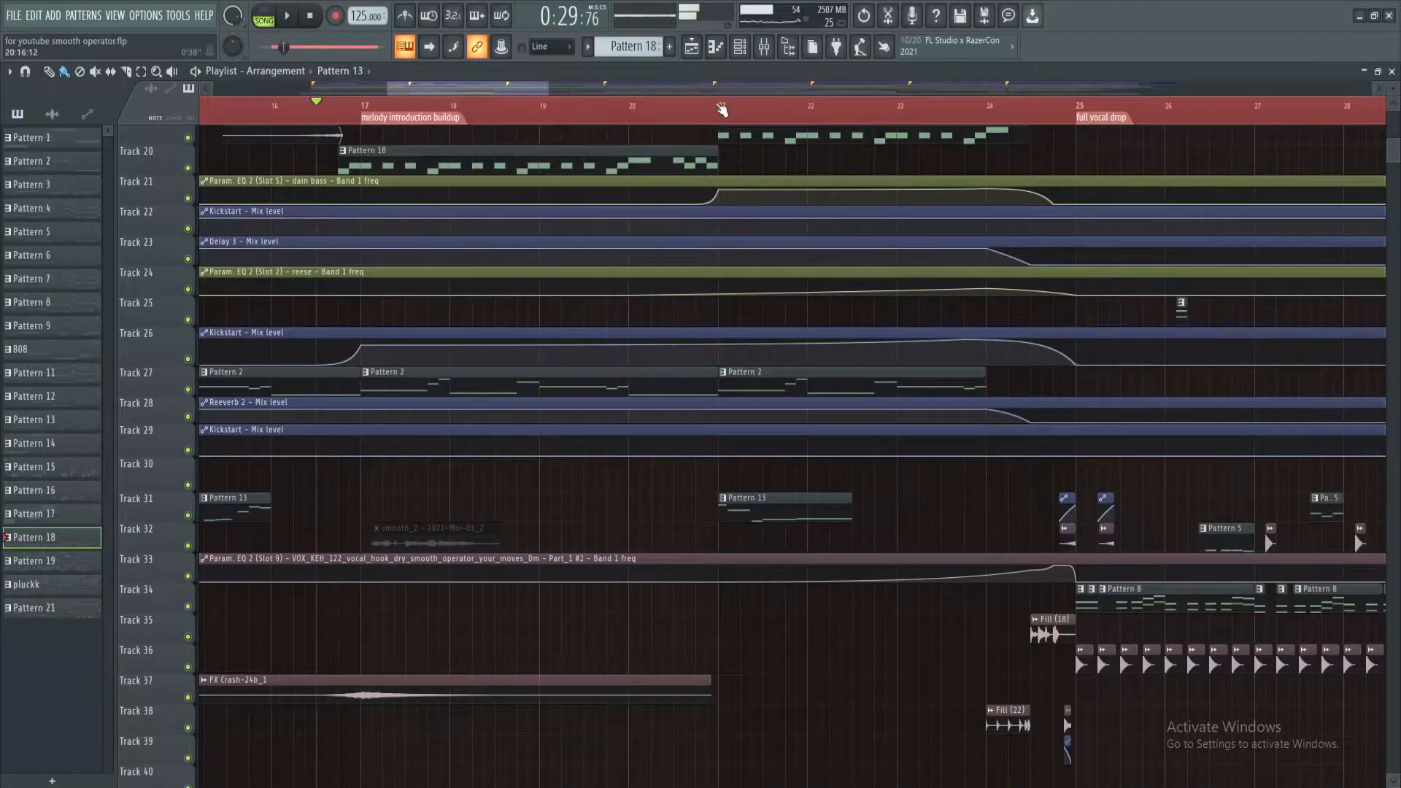
# Play the buildup from bar 21 up to the full vocal drop while examining its automation, patterns and vocal clips, and stop playback
pyautogui.scroll(-3, 721, 110)
pyautogui.scroll(5, 713, 161)
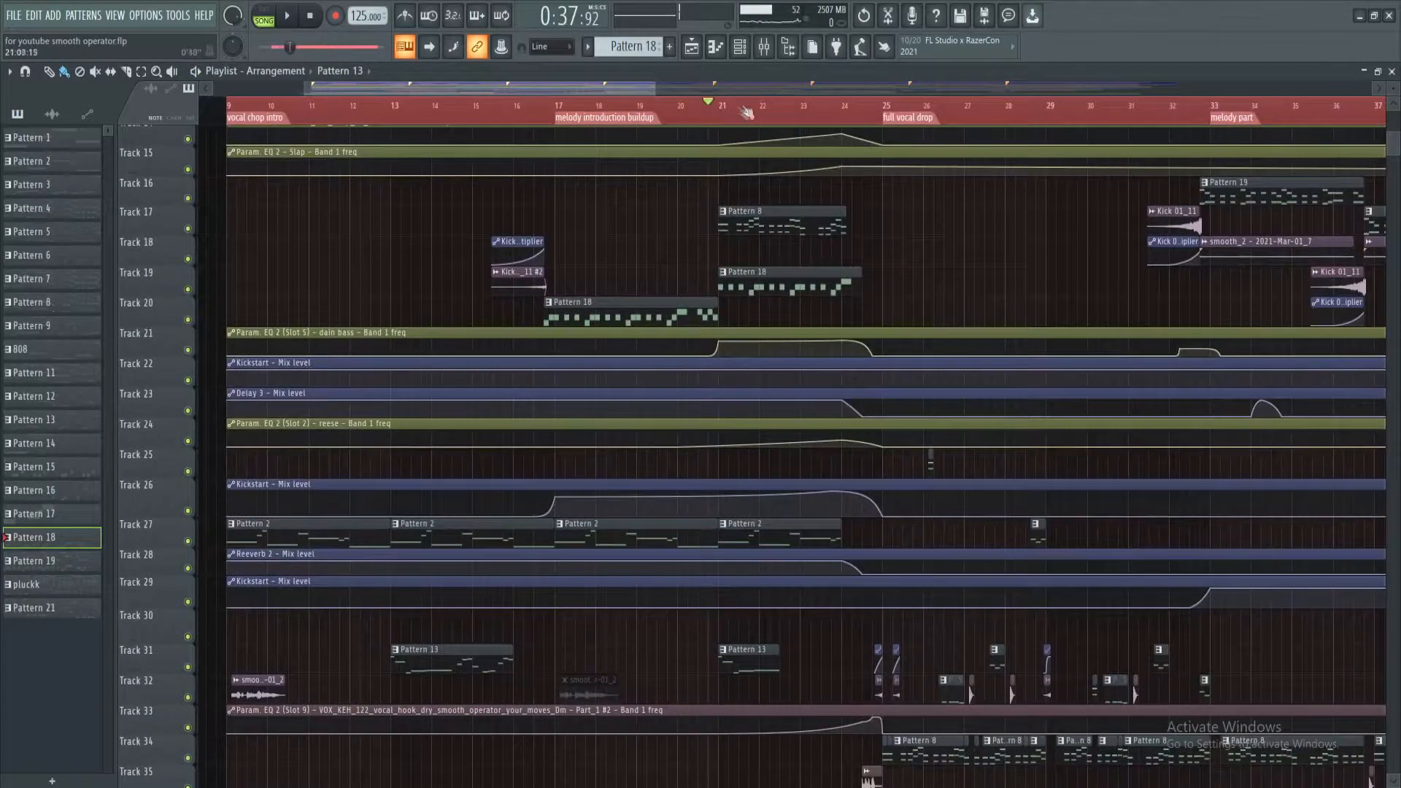
pyautogui.scroll(3, 745, 112)
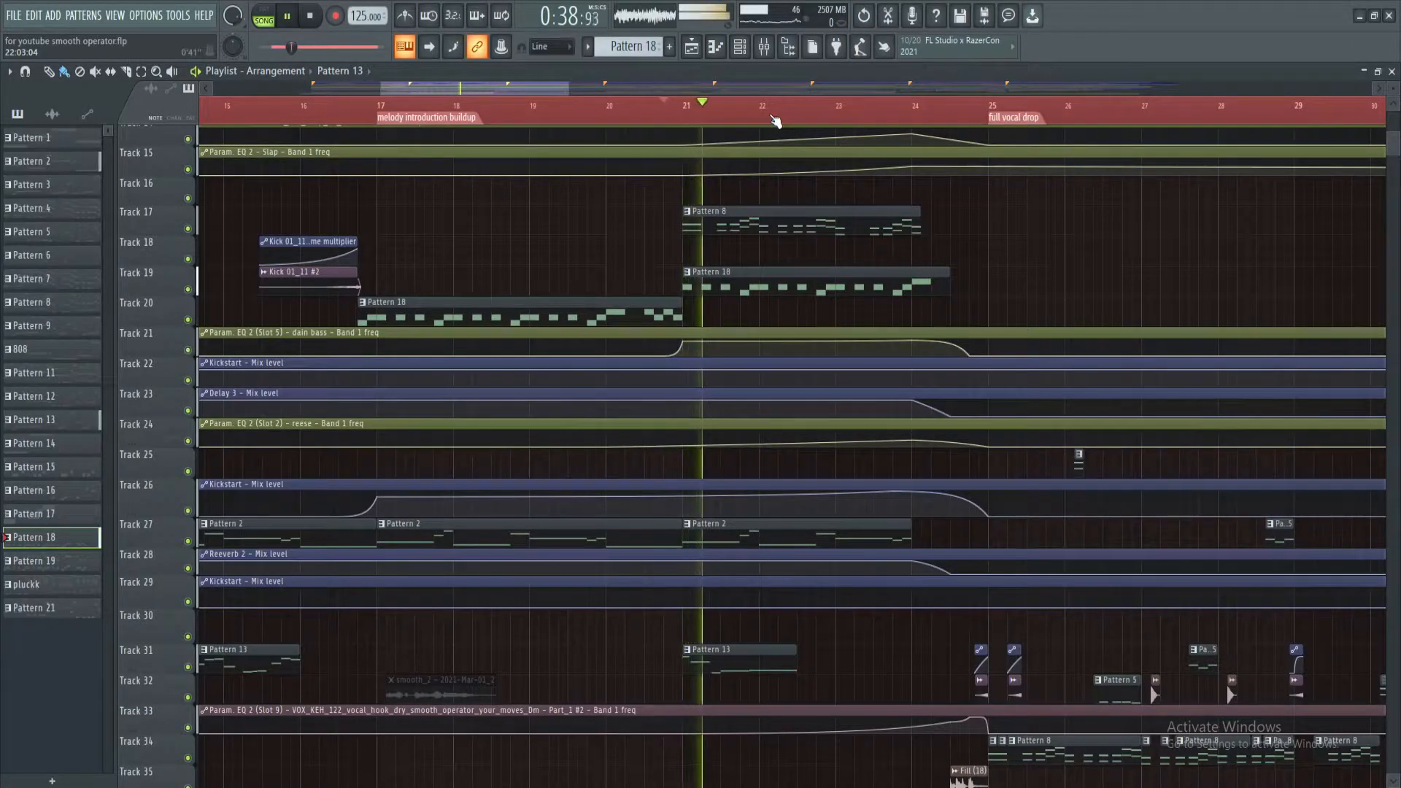
pyautogui.scroll(-1, 861, 88)
pyautogui.scroll(-5, 827, 111)
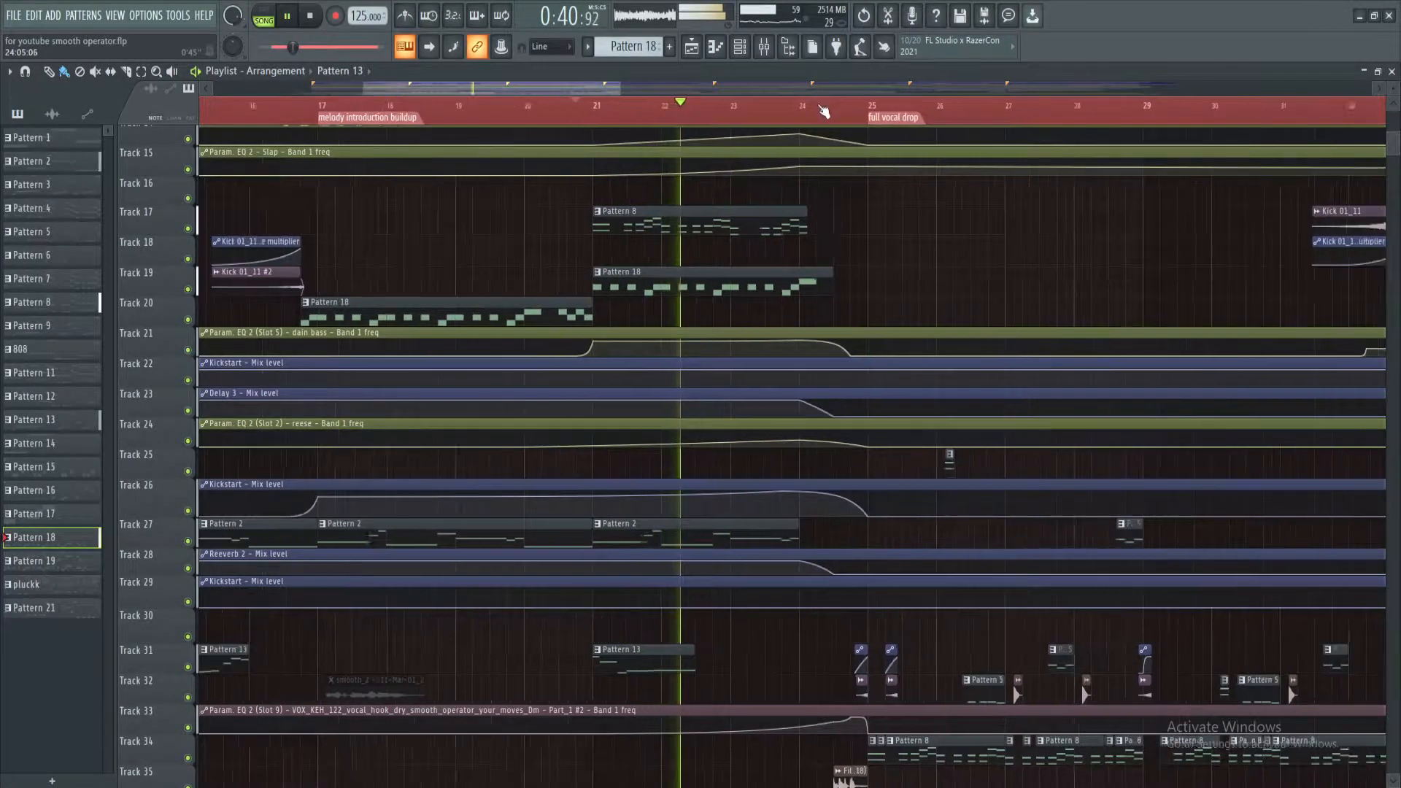
pyautogui.scroll(3, 877, 251)
pyautogui.scroll(7, 878, 252)
pyautogui.scroll(-2, 817, 102)
pyautogui.scroll(3, 704, 116)
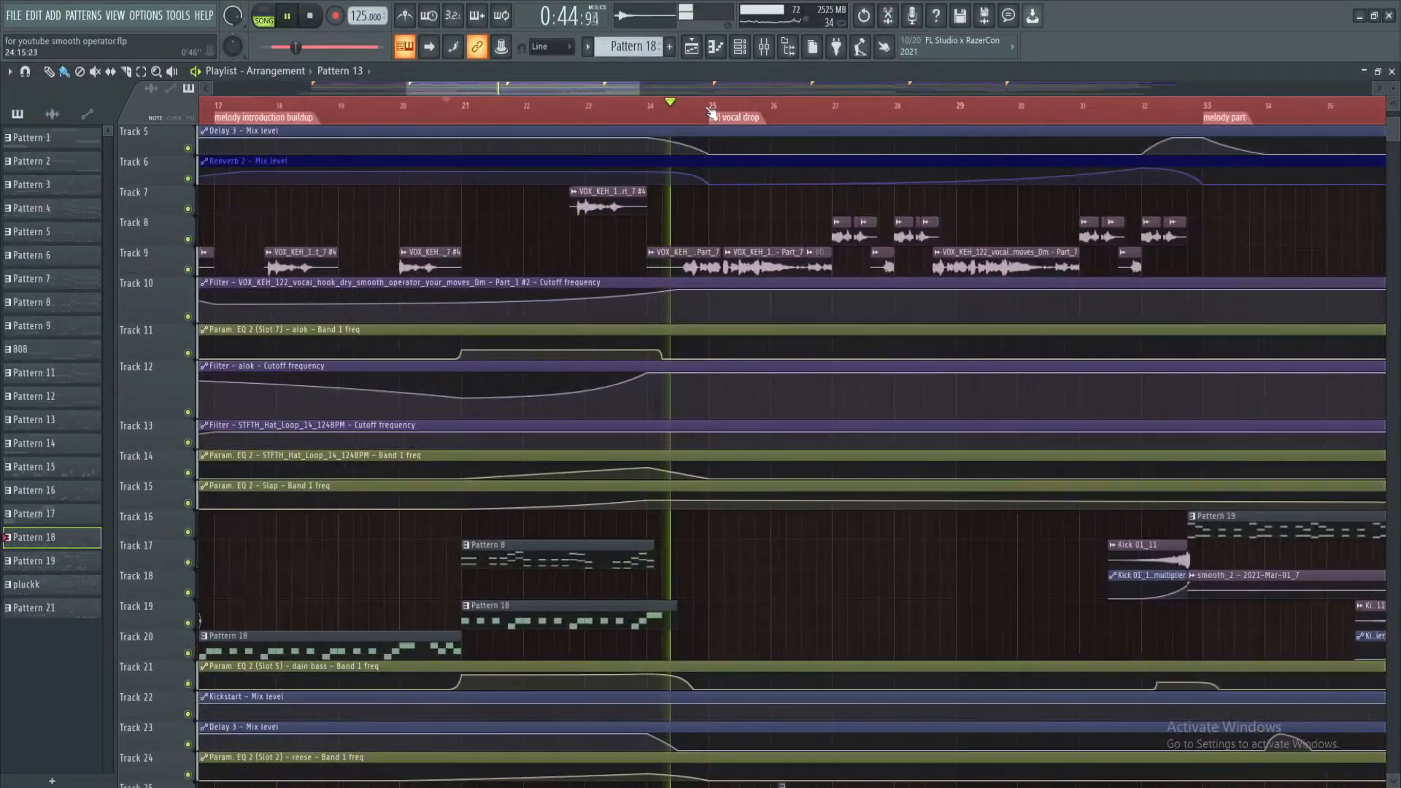
pyautogui.press('space')
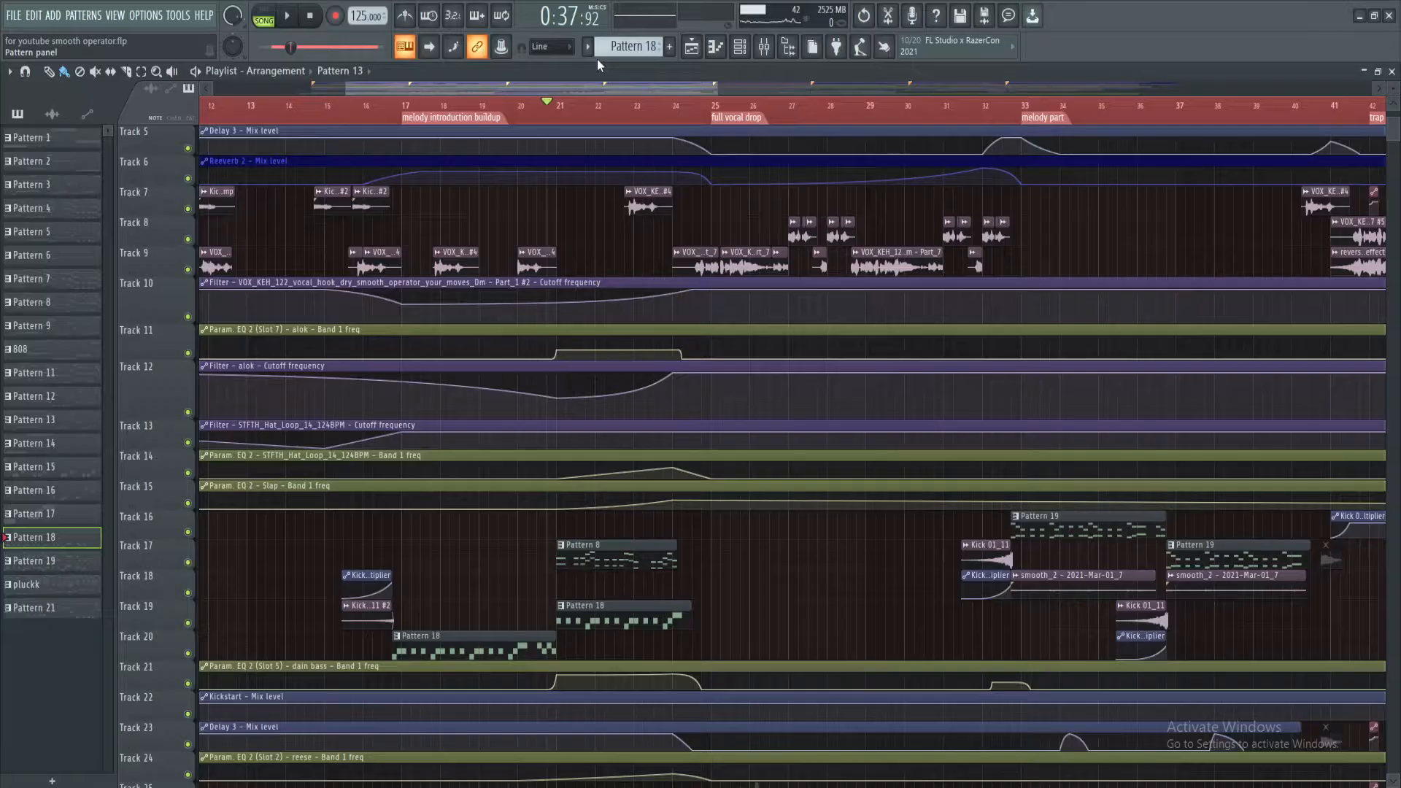
# Play the full vocal drop through to the melody part at bar 33 and stop playback
pyautogui.scroll(3, 716, 119)
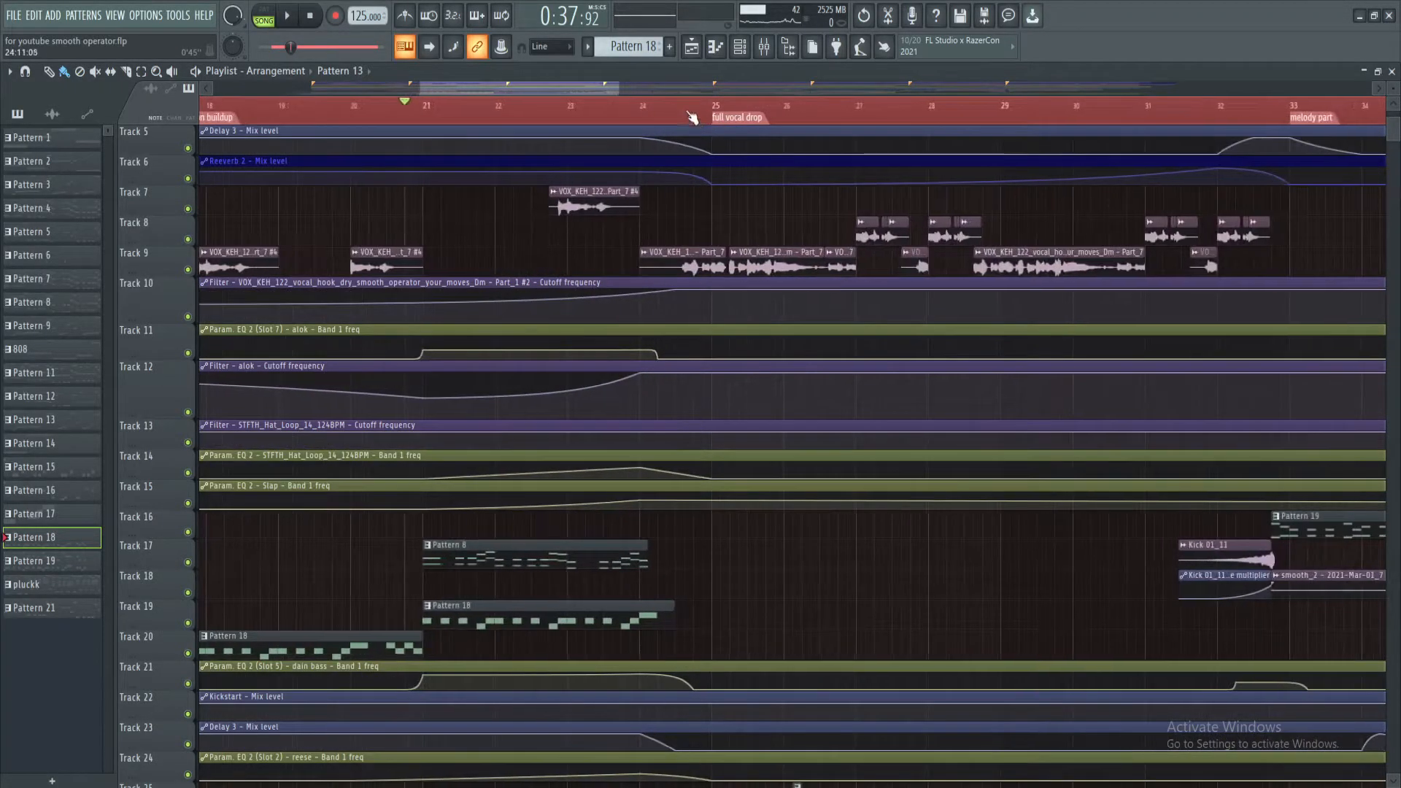
pyautogui.scroll(-3, 711, 95)
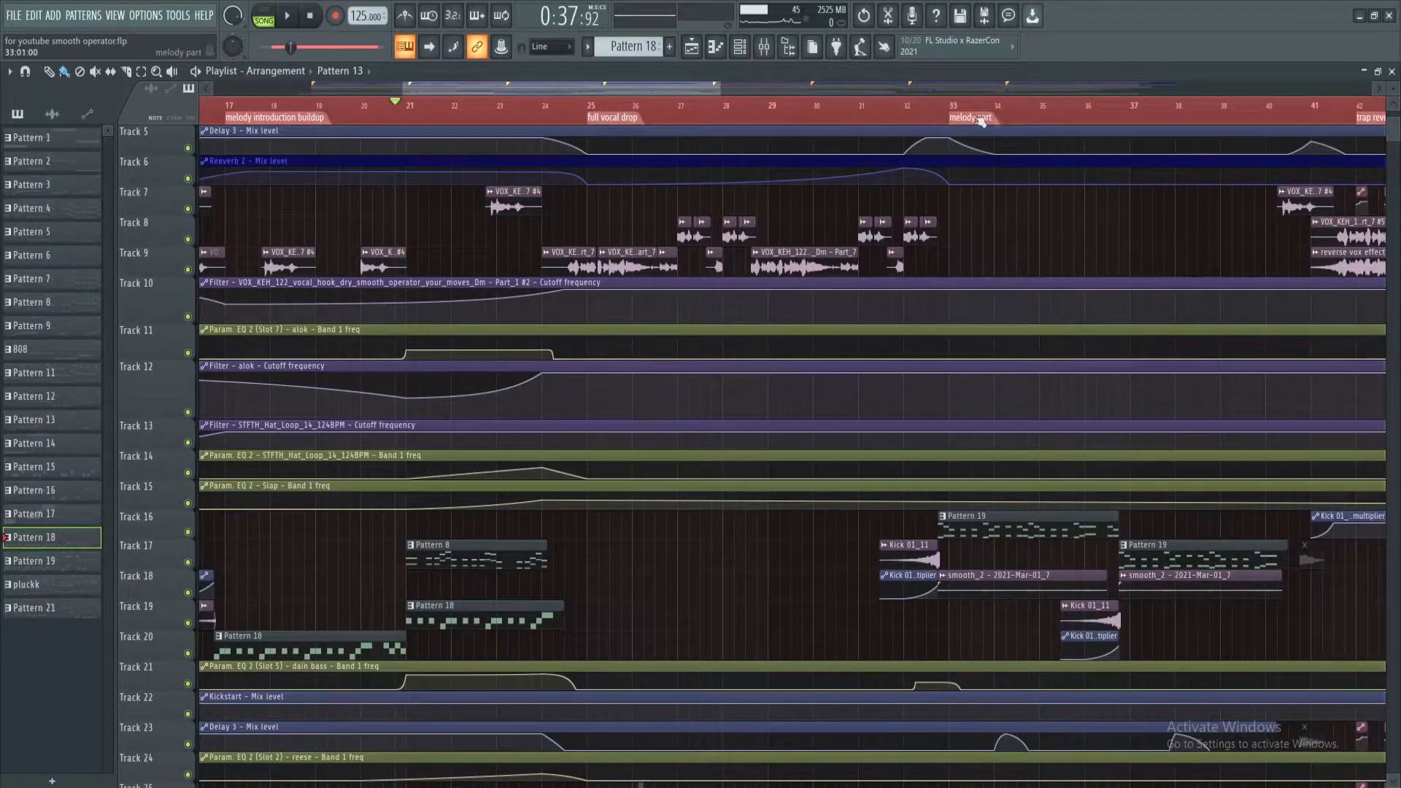
pyautogui.press('space')
pyautogui.scroll(-2, 682, 108)
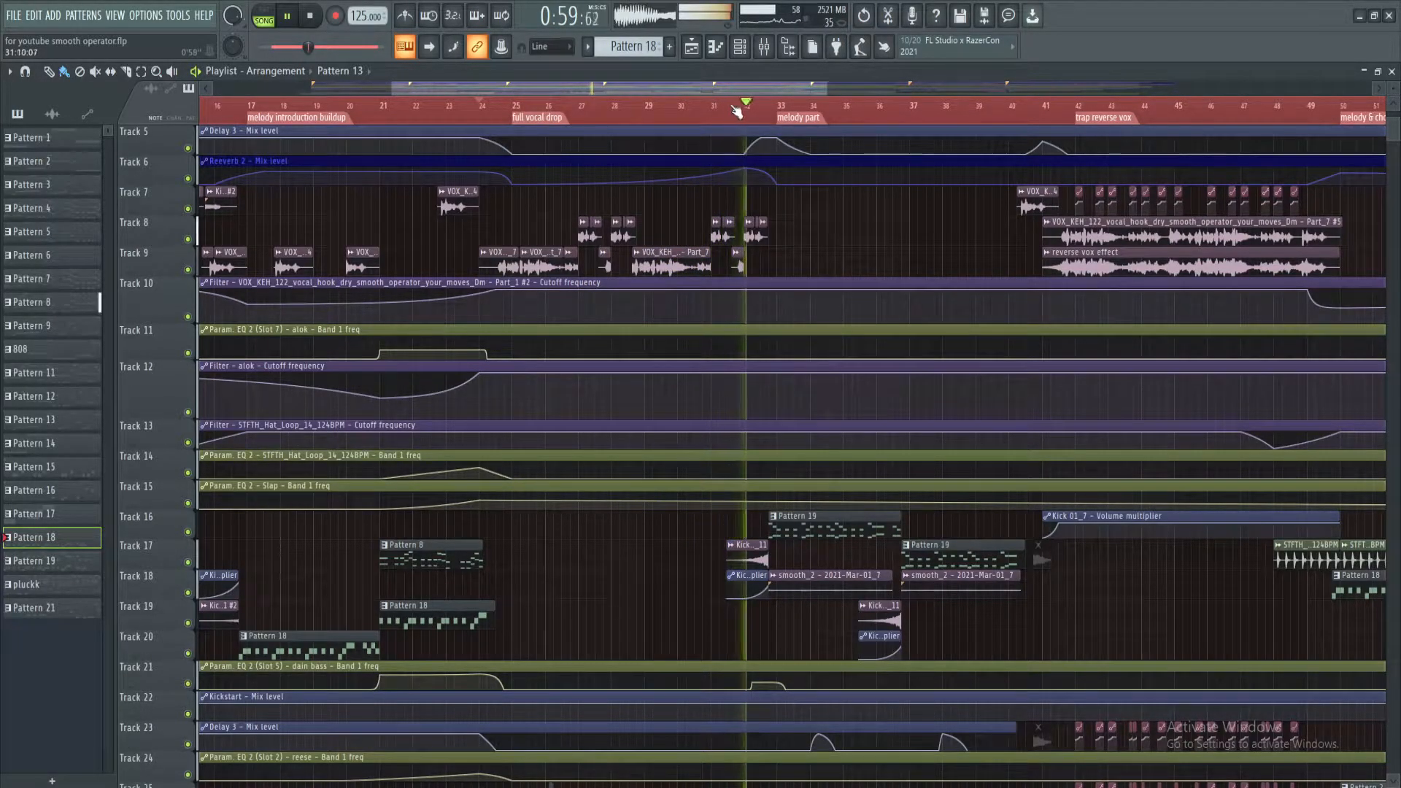
pyautogui.press('space')
# Audition the short smooth_2 clip on Track 32 just before the full vocal drop marker by itself
pyautogui.scroll(-5, 554, 211)
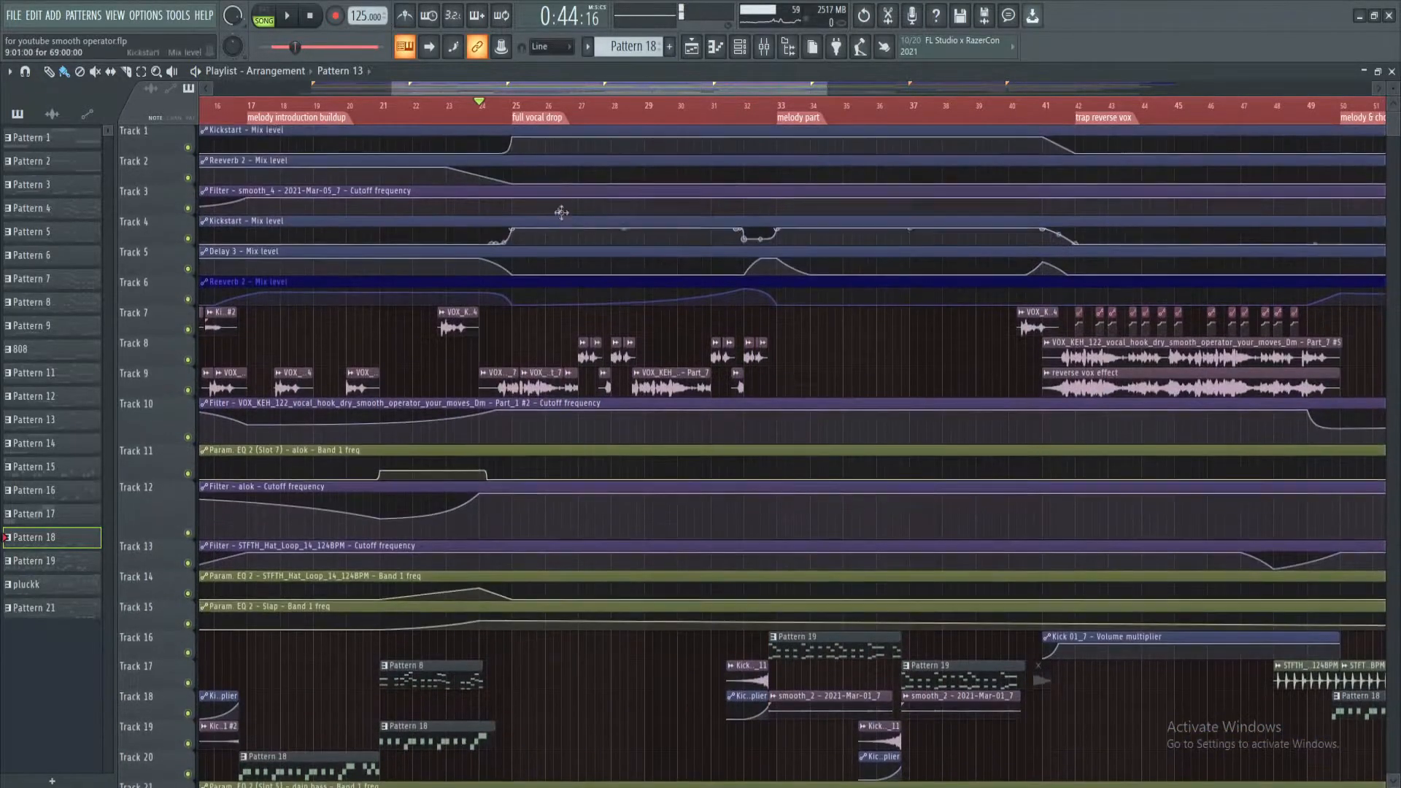
pyautogui.scroll(-5, 524, 185)
pyautogui.keyDown('ctrl'); pyautogui.scroll(5, 503, 219); pyautogui.keyUp('ctrl')
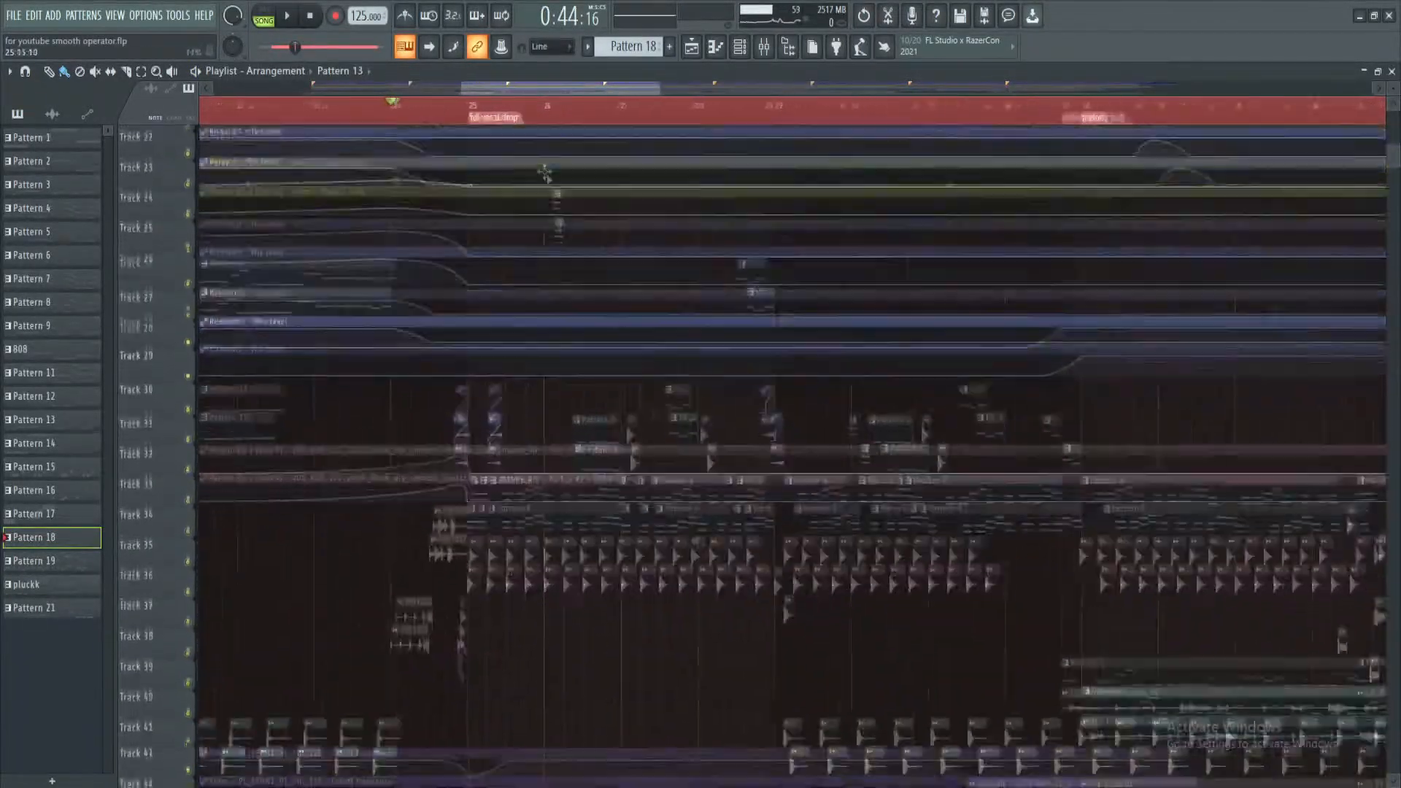
pyautogui.scroll(-2, 491, 253)
pyautogui.press('space')
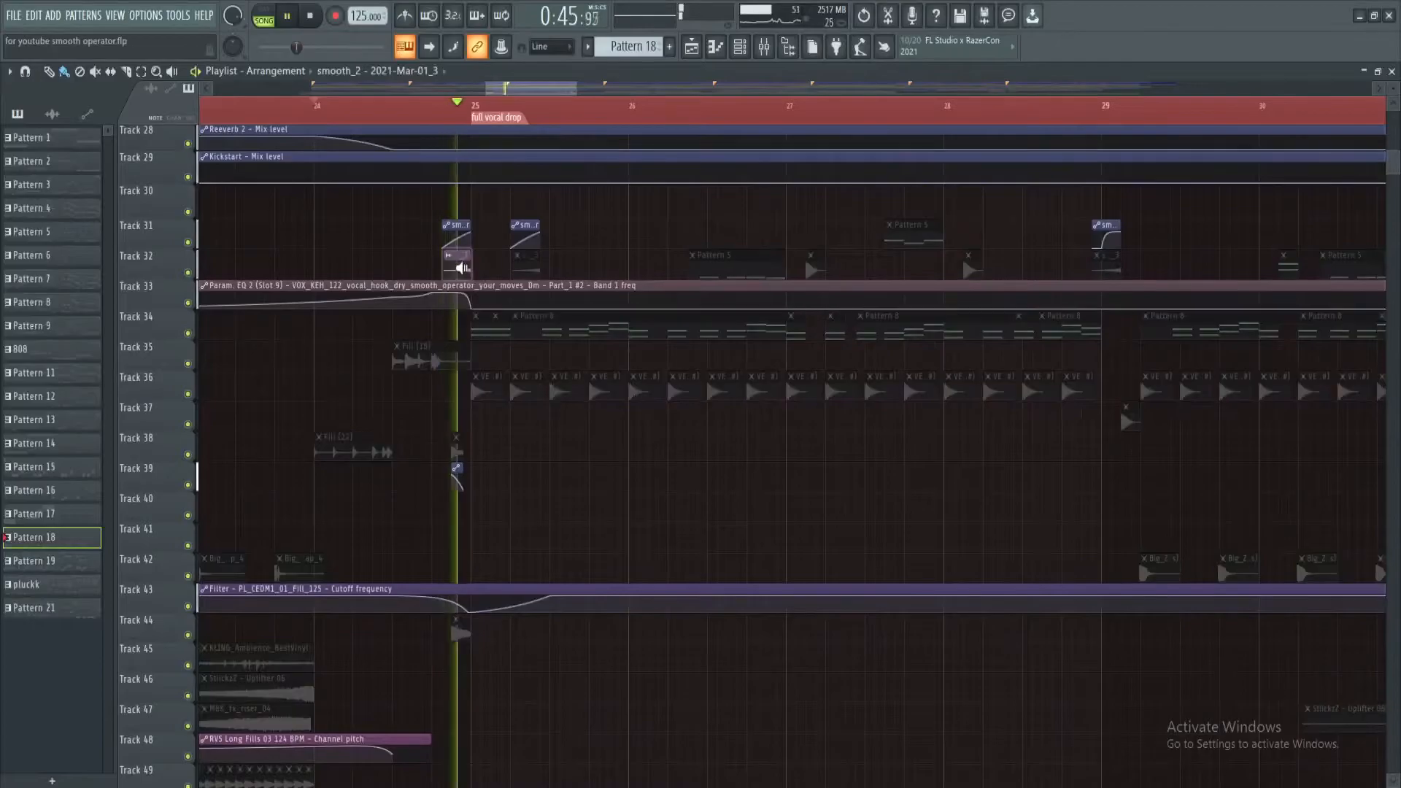
pyautogui.press('space')
# Audition the drop's CM2 Kick 05 clip and Pattern 5 clips on Tracks 31 and 32 by themselves
pyautogui.click(809, 267)
pyautogui.scroll(-2, 842, 108)
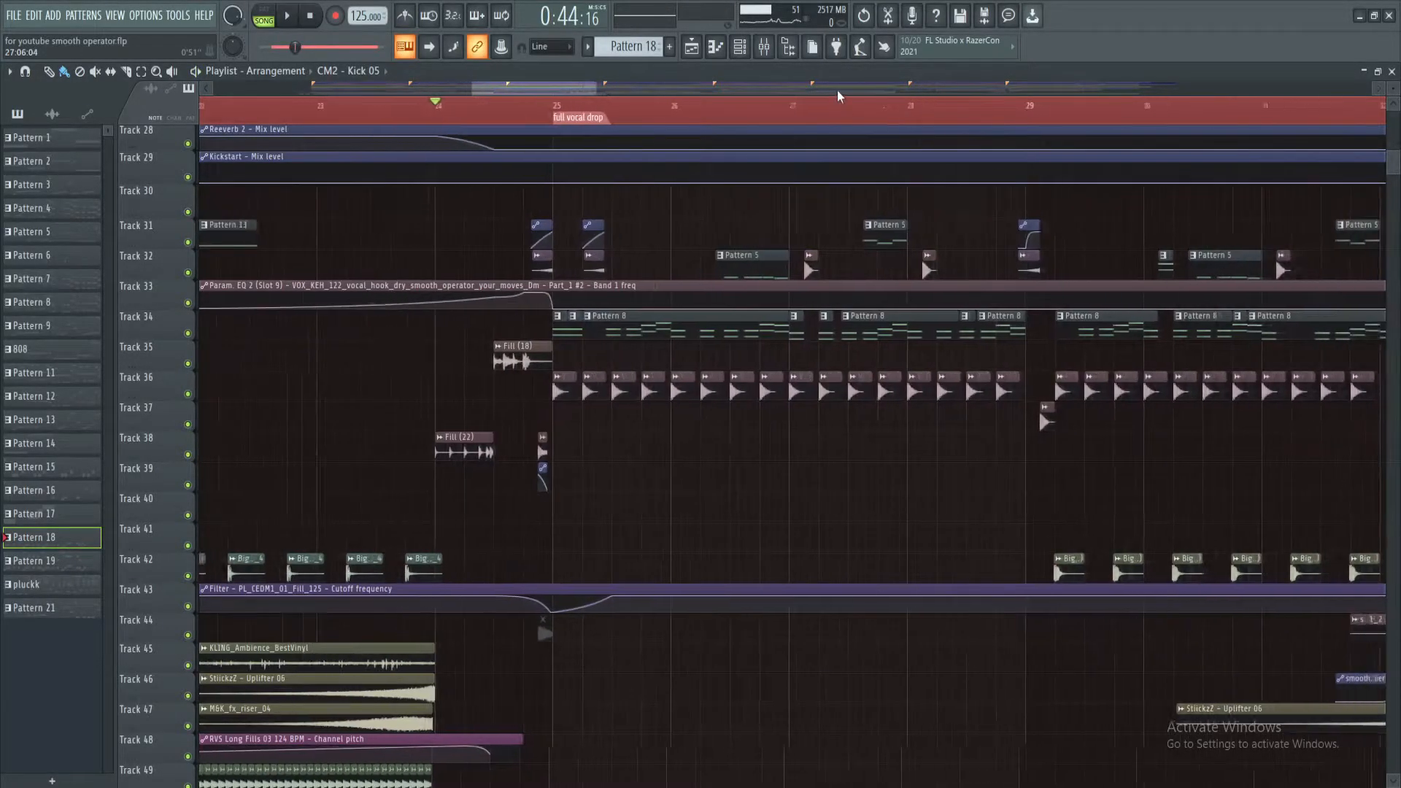
pyautogui.click(687, 261)
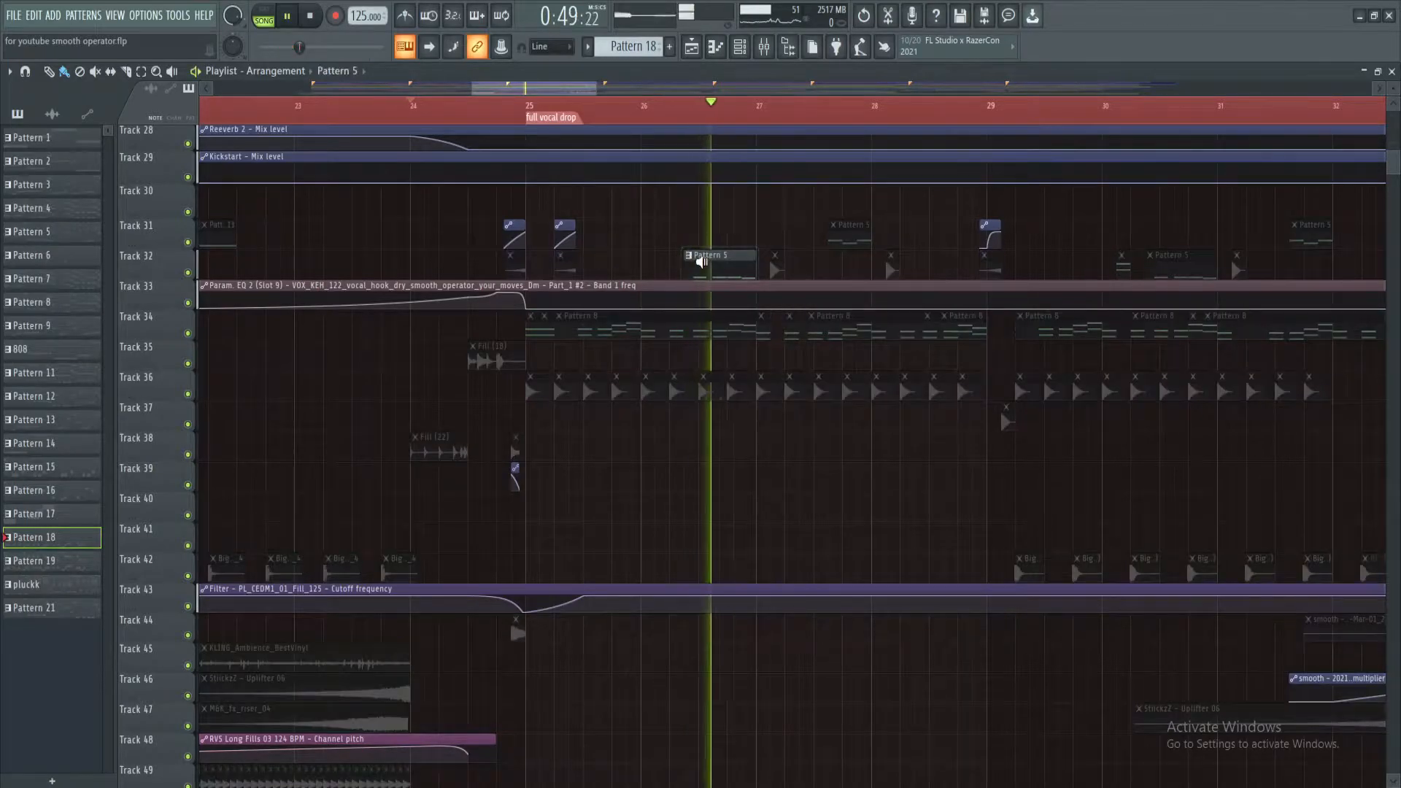
pyautogui.click(832, 235)
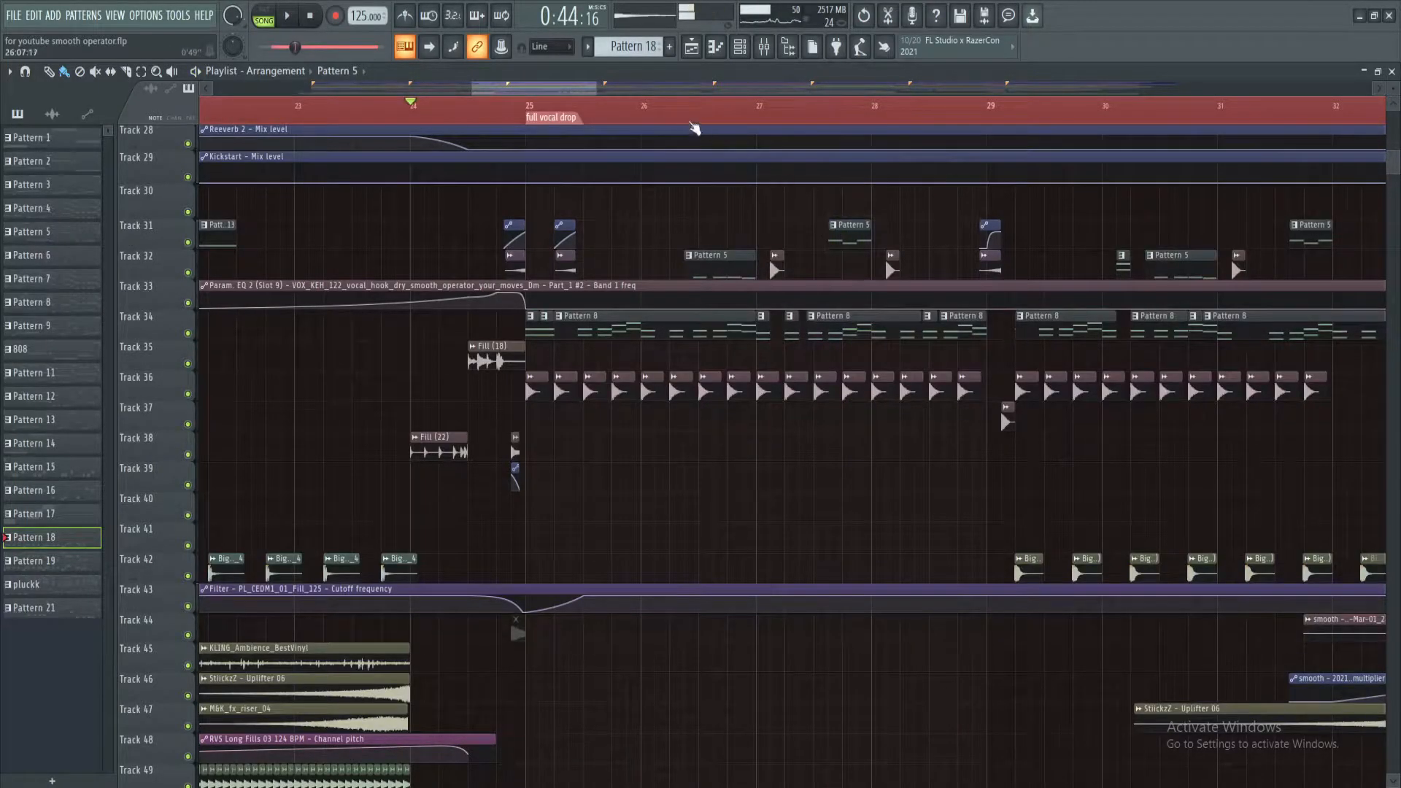
# Play the full vocal drop again from around bar 26 and inspect its kick, clap and effect tracks
pyautogui.press('space')
pyautogui.scroll(-4, 699, 113)
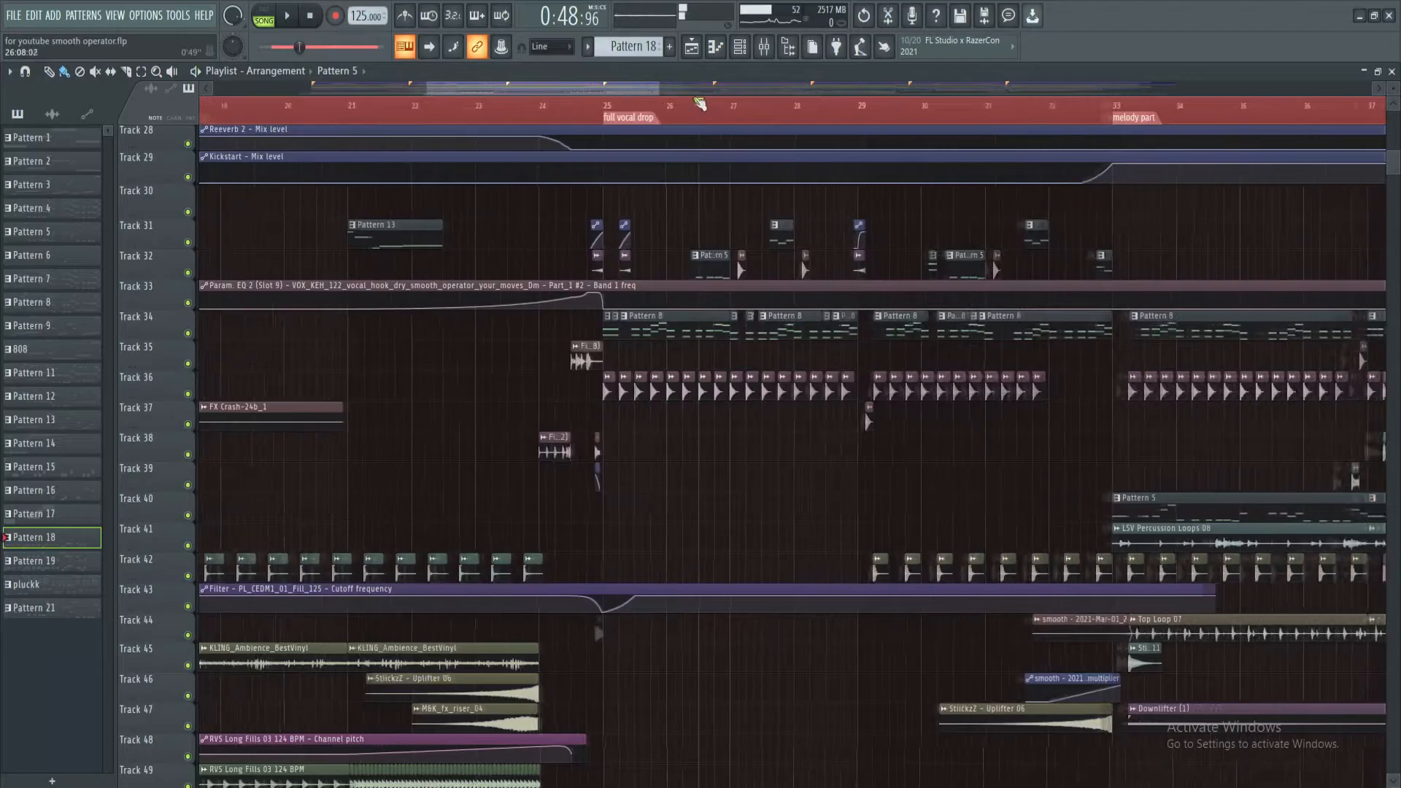
pyautogui.scroll(-2, 695, 89)
pyautogui.scroll(-6, 576, 350)
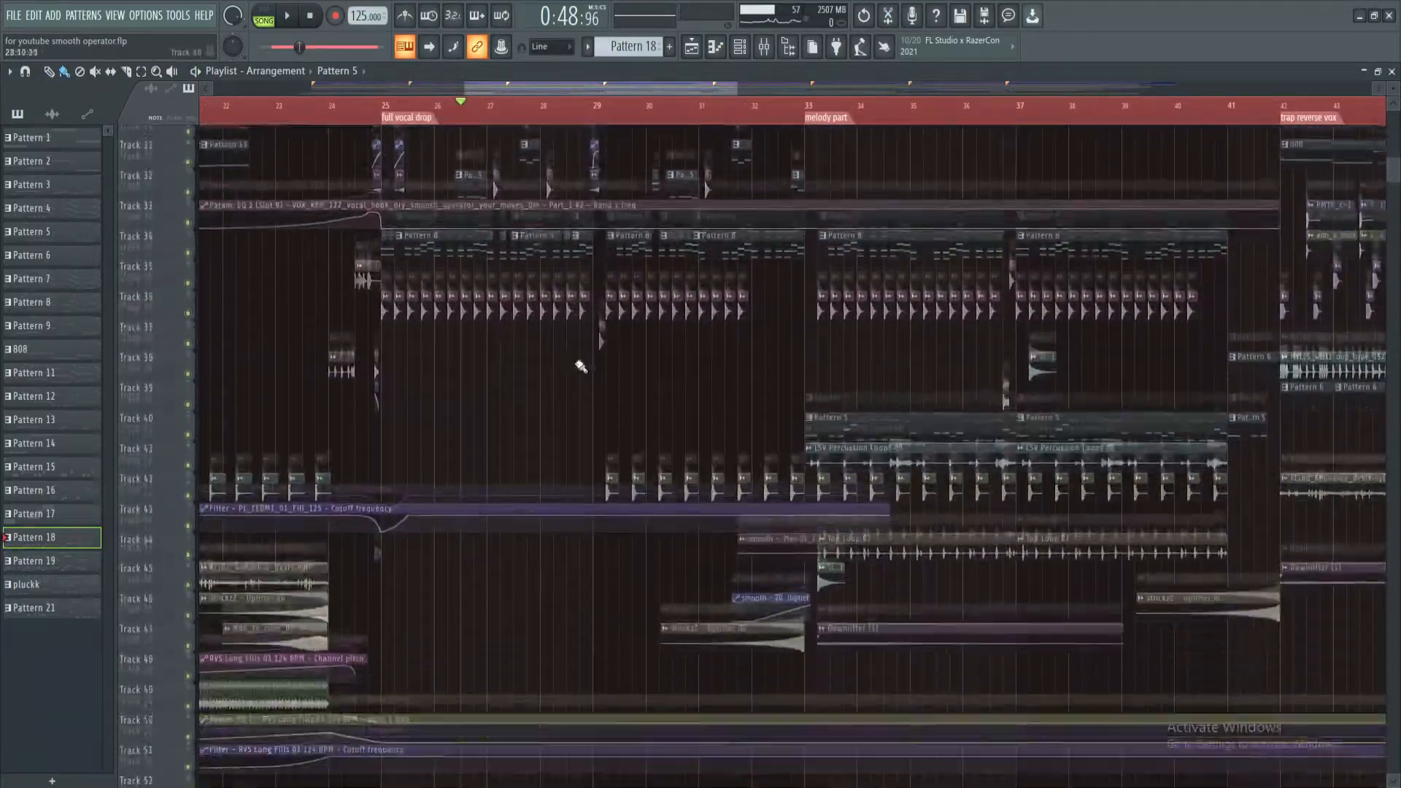
# Audition the first Pattern 19 clip of the melody part on Track 16 by itself
pyautogui.scroll(5, 572, 323)
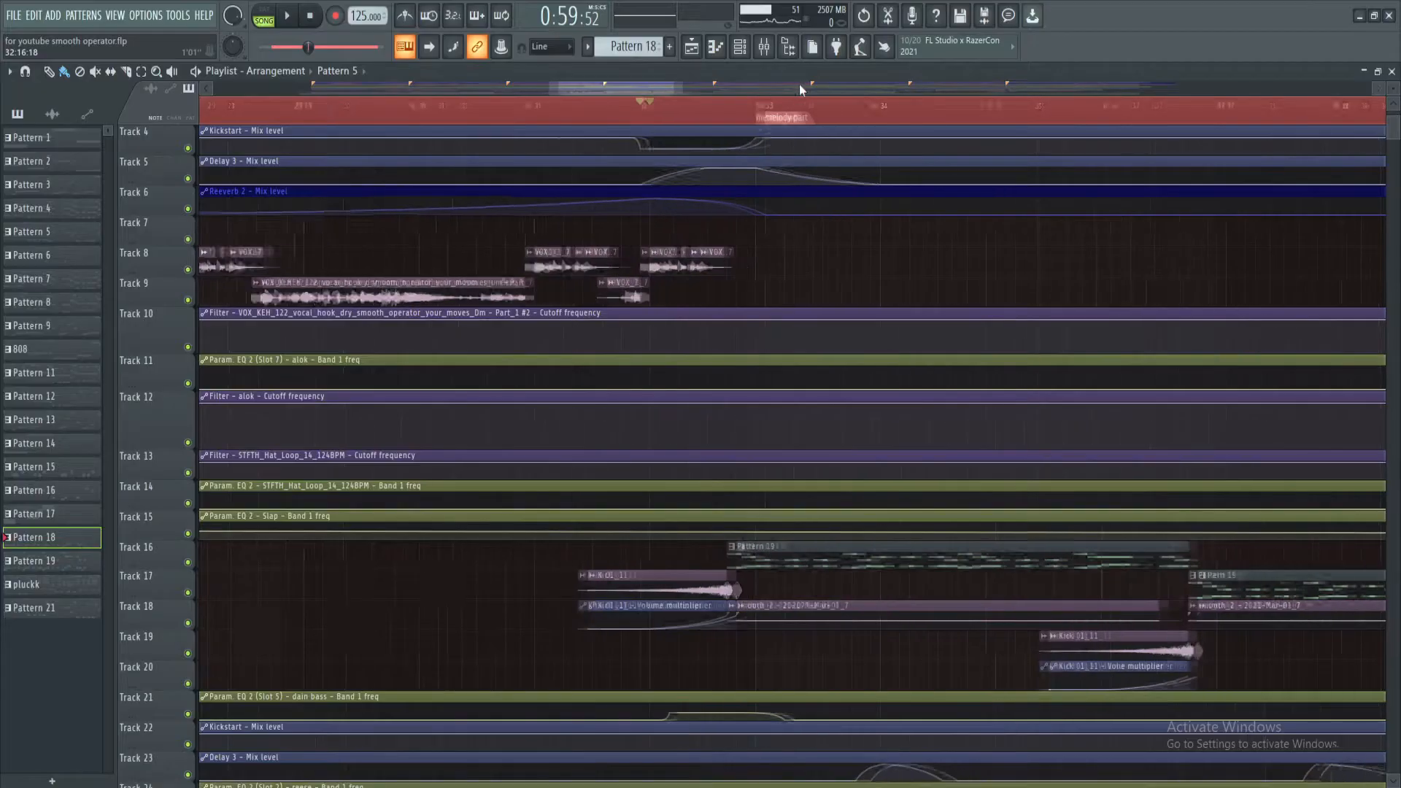
pyautogui.scroll(-3, 639, 314)
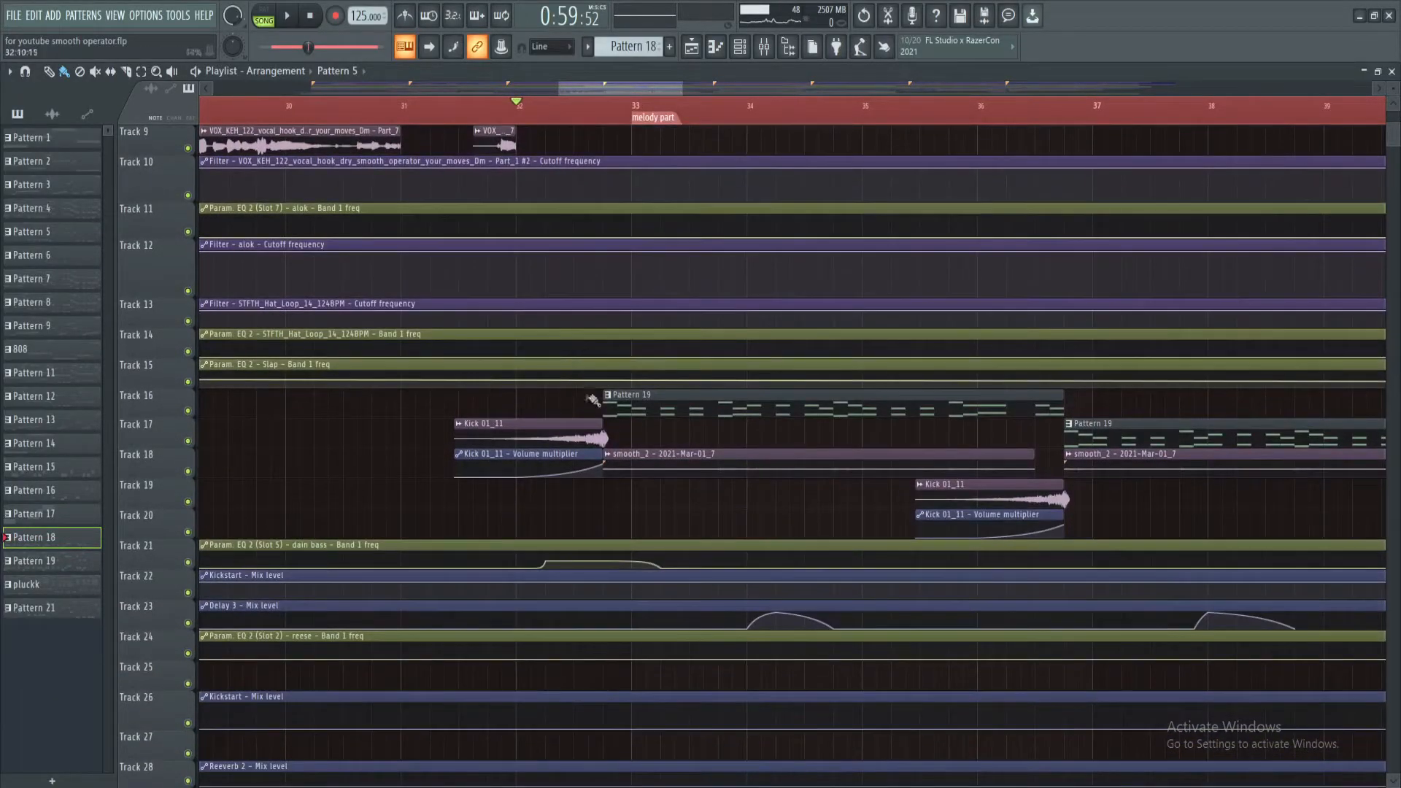
pyautogui.keyDown('alt'); pyautogui.rightClick(605, 401); pyautogui.keyUp('alt')
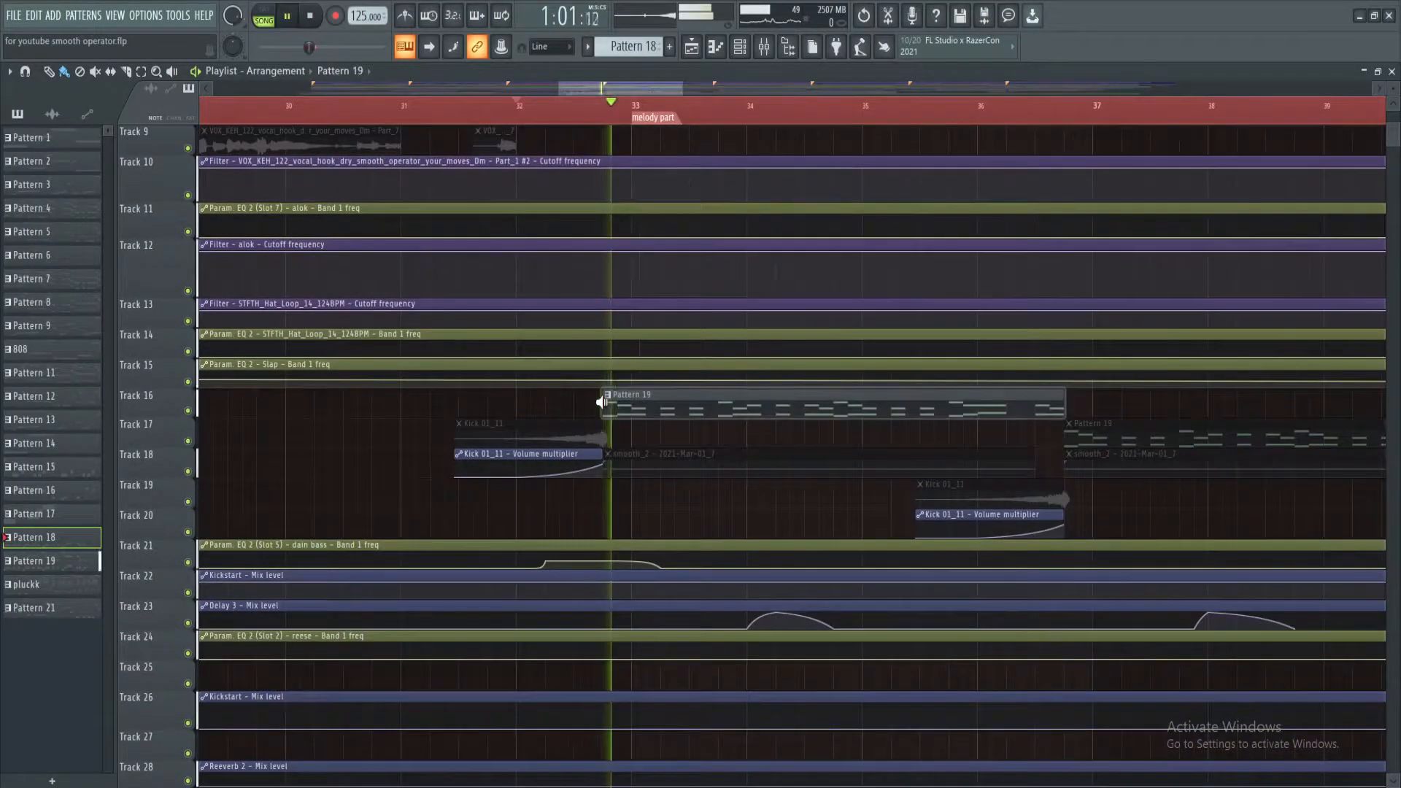
# Open Pattern 19 and show its pluck channel's notes in the piano roll
pyautogui.doubleClick(649, 405)
pyautogui.click(739, 47)
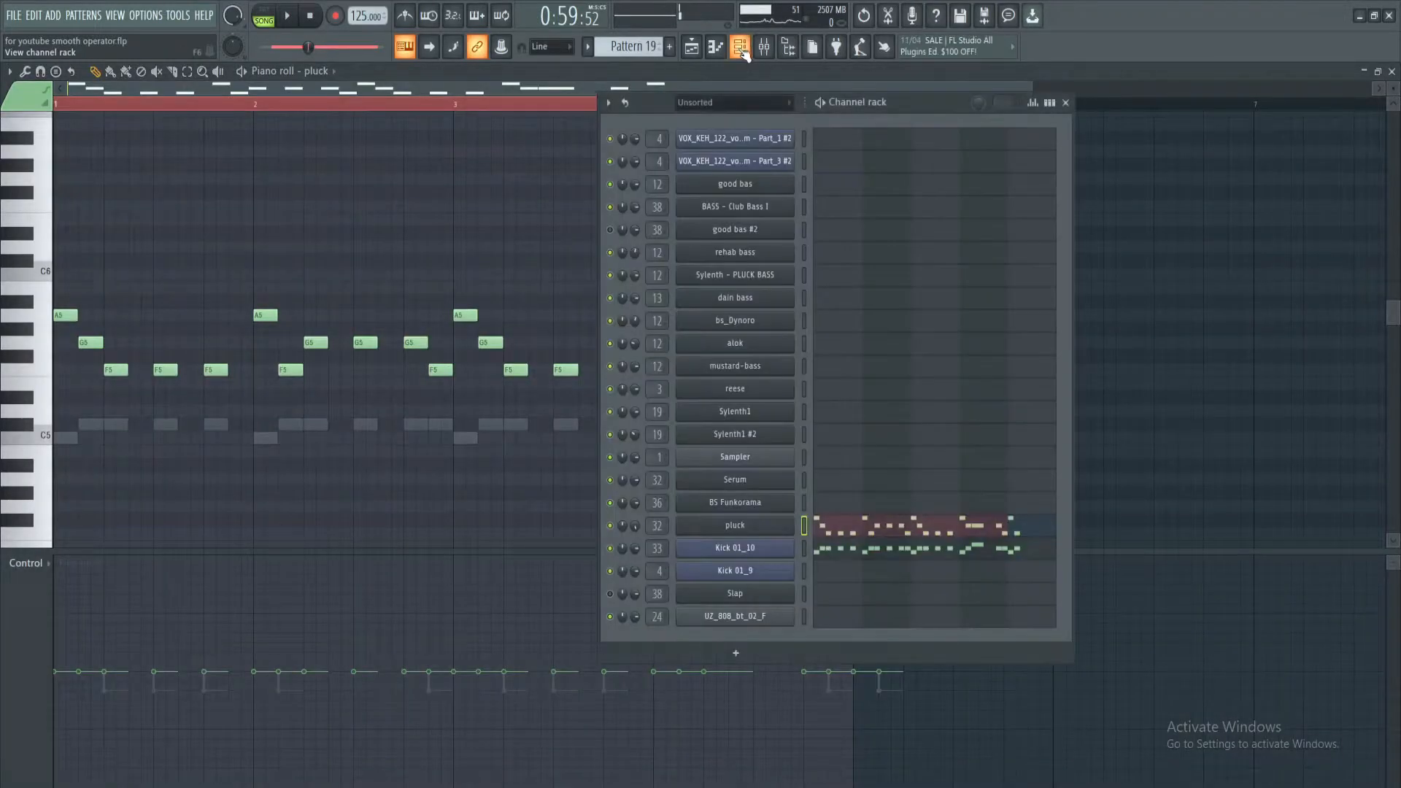
pyautogui.click(846, 535)
pyautogui.click(846, 534)
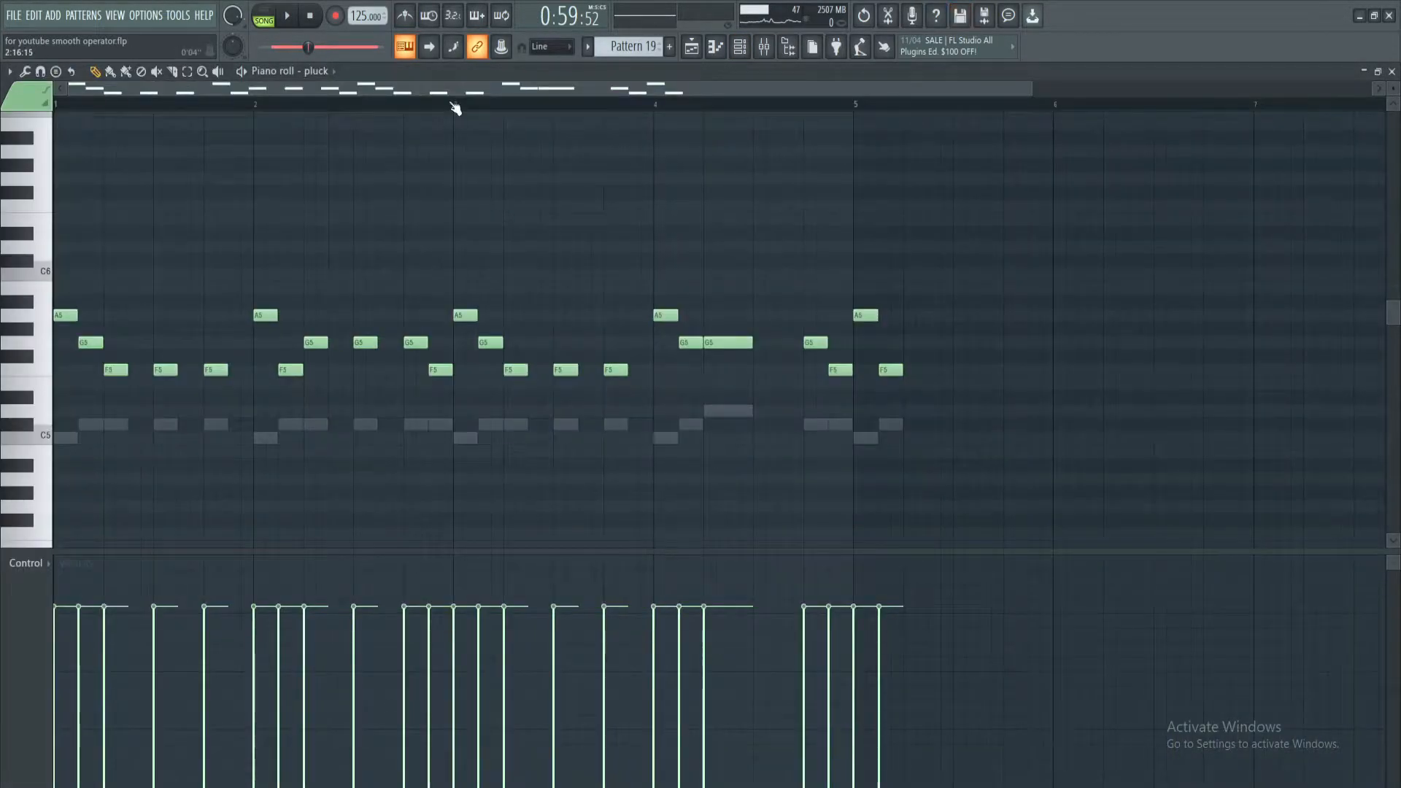
# Play Pattern 19 on its own in pattern mode, view its channels in the channel rack, and stop playback
pyautogui.scroll(-2, 452, 103)
pyautogui.click(266, 18)
pyautogui.press('space')
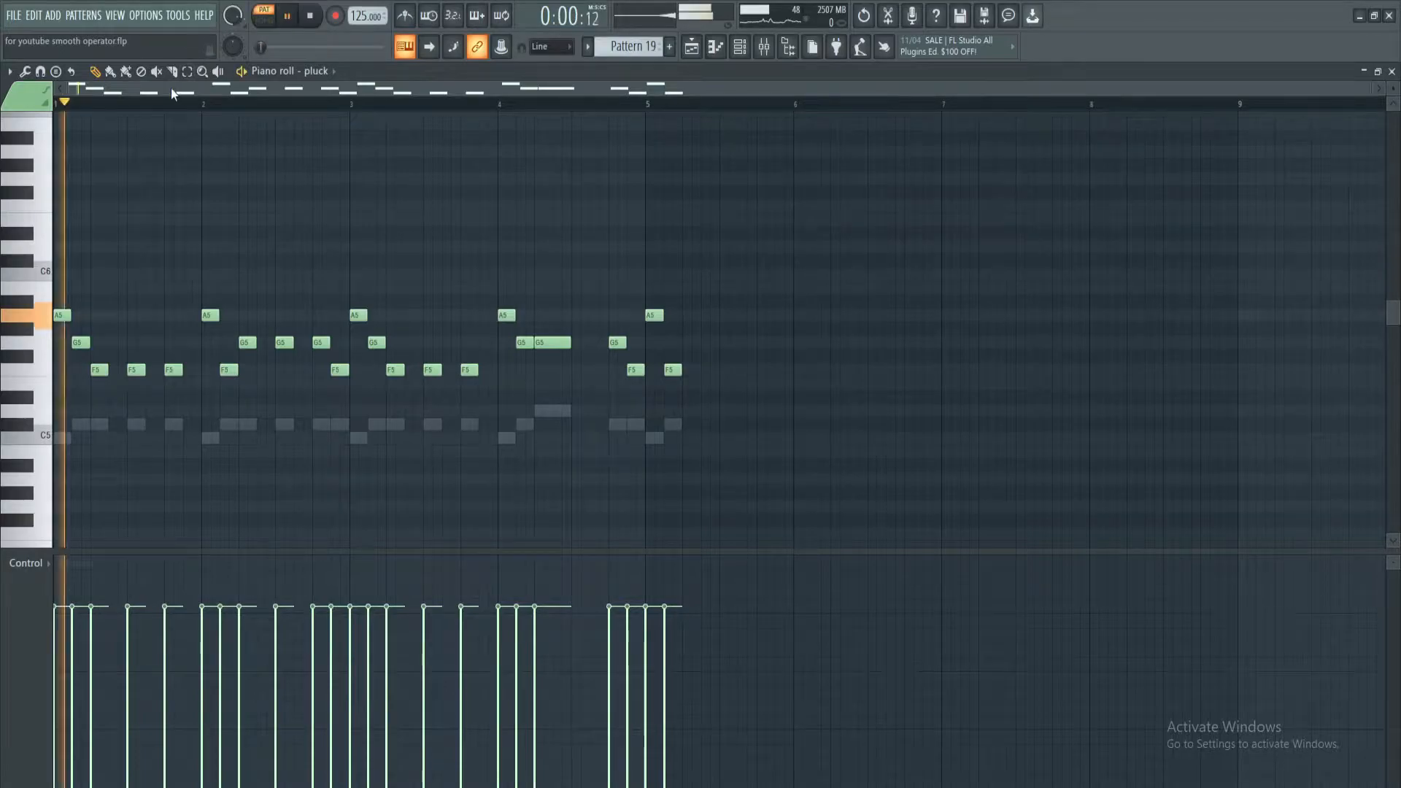
pyautogui.click(740, 48)
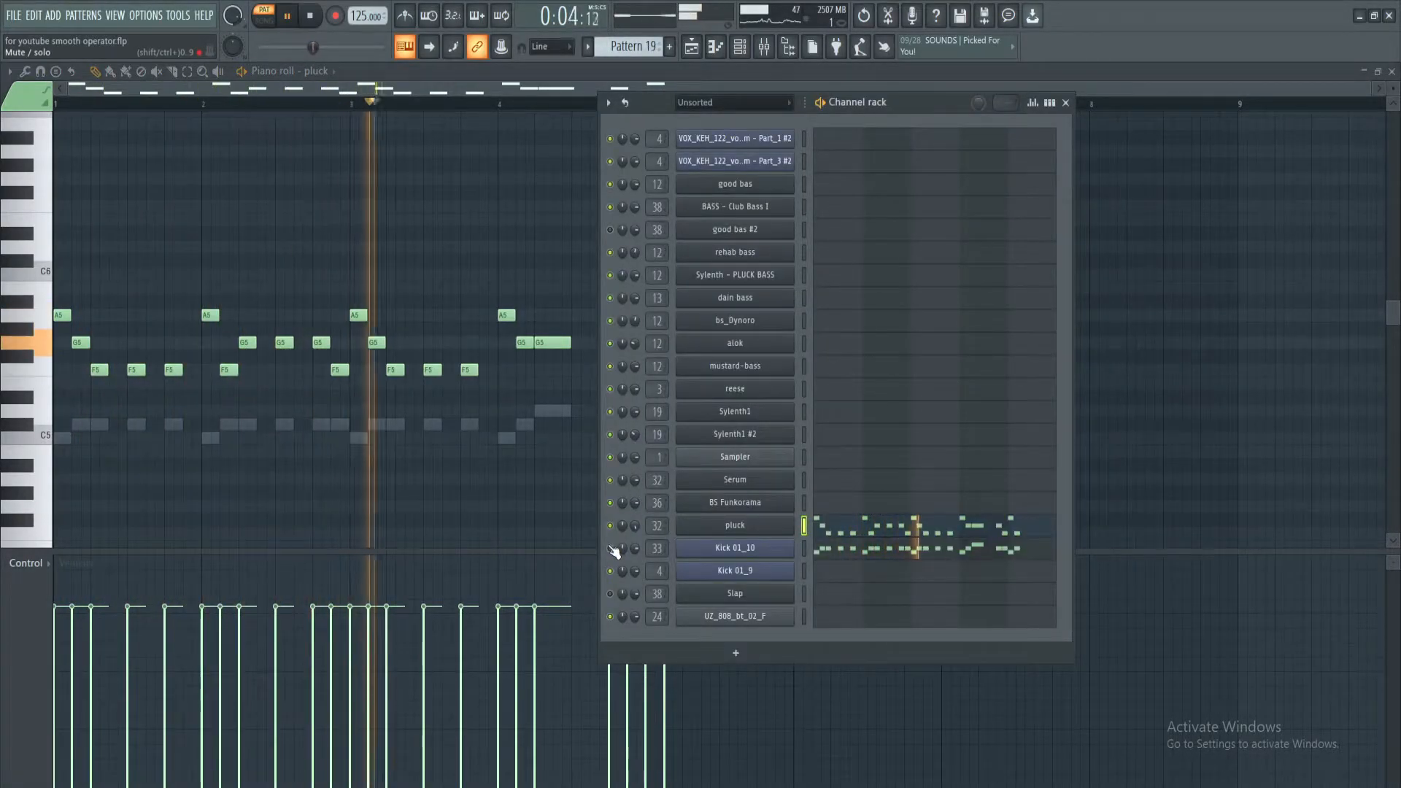
pyautogui.press('space')
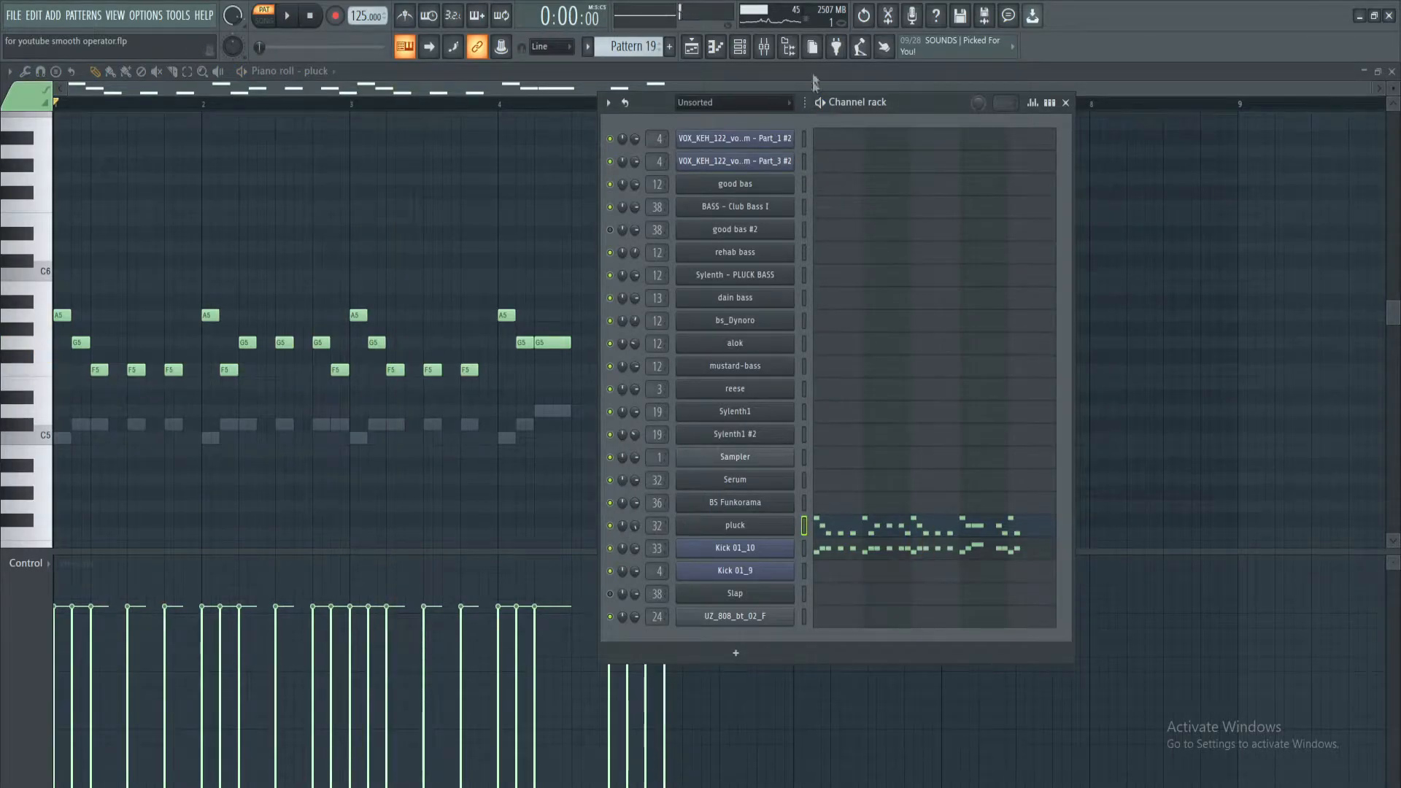
# Return to the playlist and start song playback just before the melody part marker at bar 33
pyautogui.click(772, 51)
pyautogui.click(692, 51)
pyautogui.scroll(-7, 695, 111)
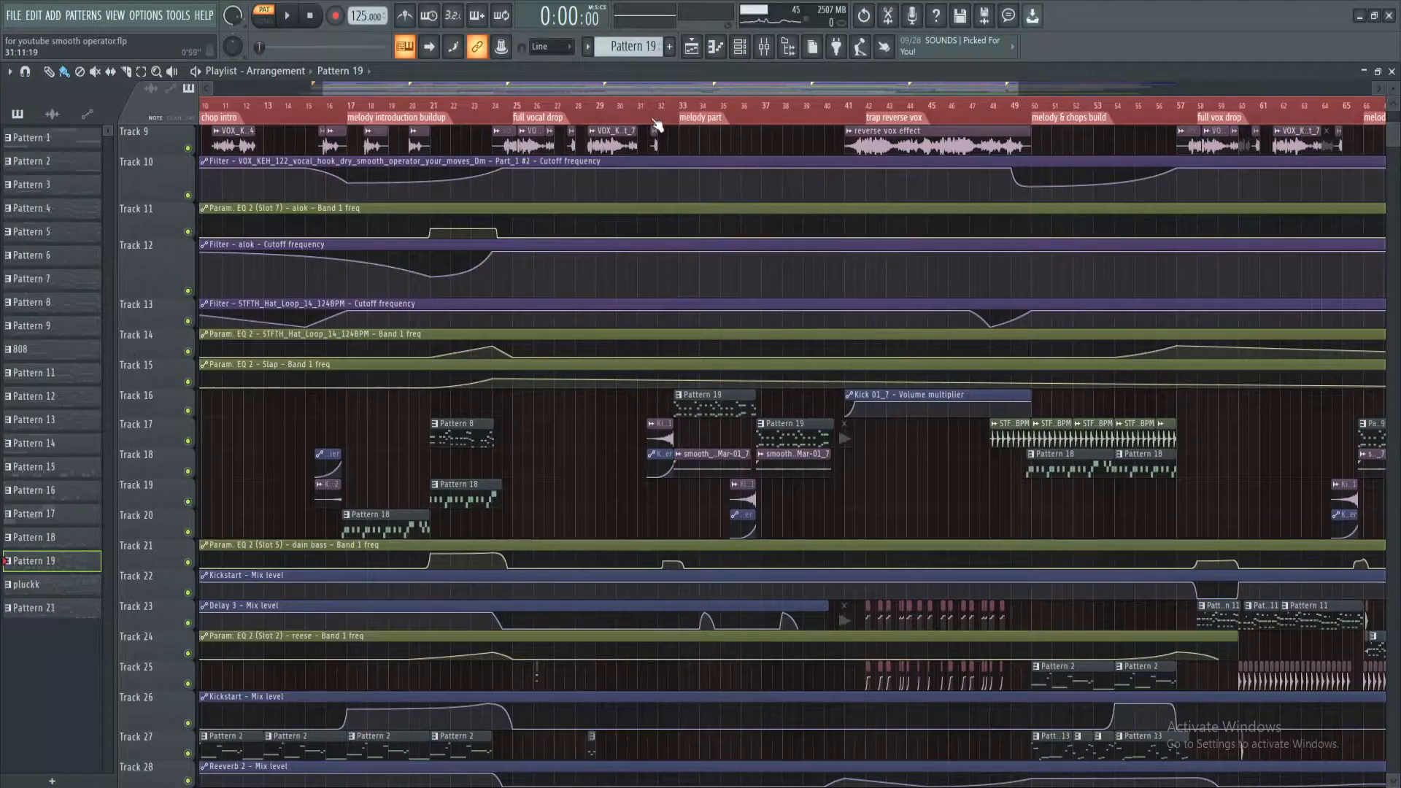
pyautogui.press('space')
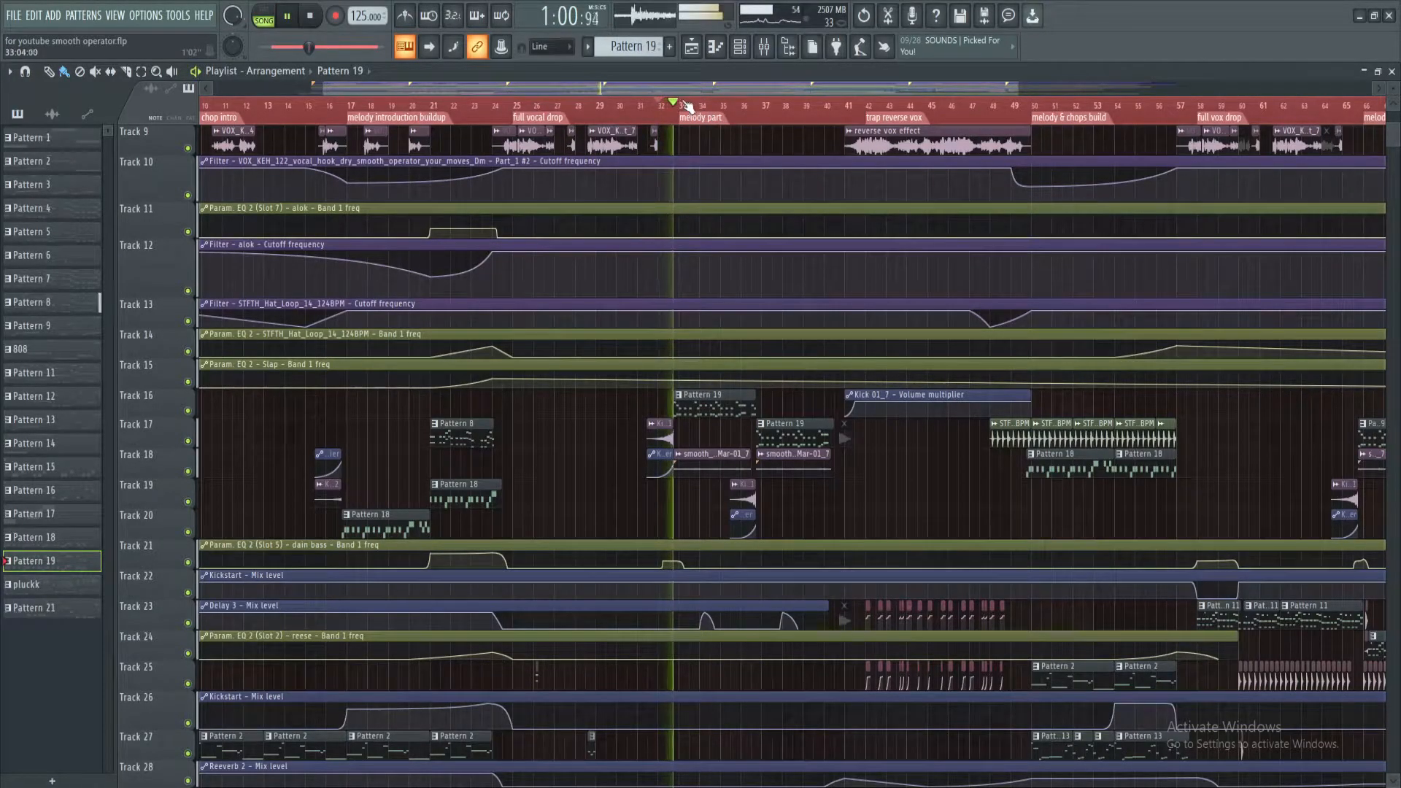
# Examine the melody part's Pattern 19 clips, reversed kicks and automation while it plays past bar 36, and stop playback
pyautogui.scroll(2, 686, 106)
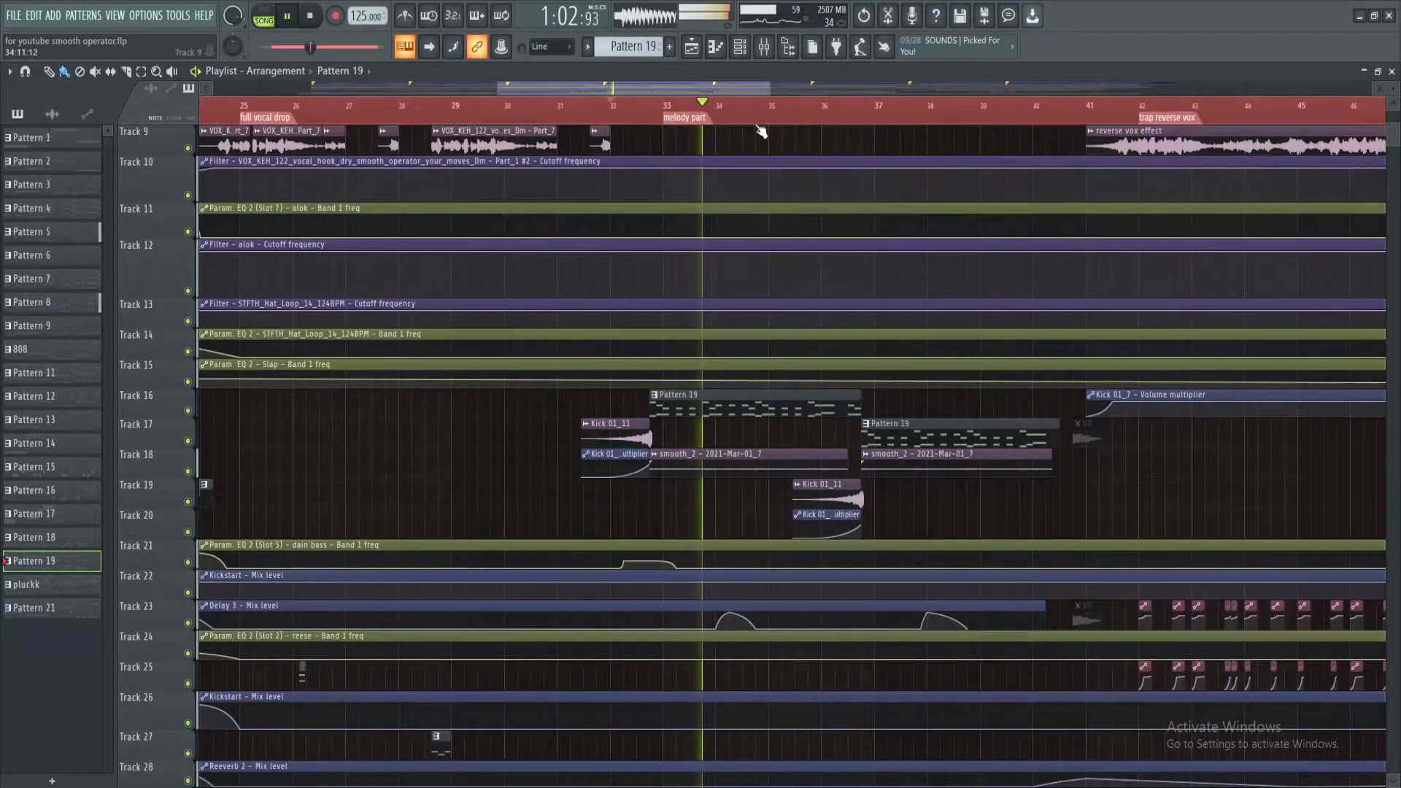
pyautogui.scroll(5, 784, 147)
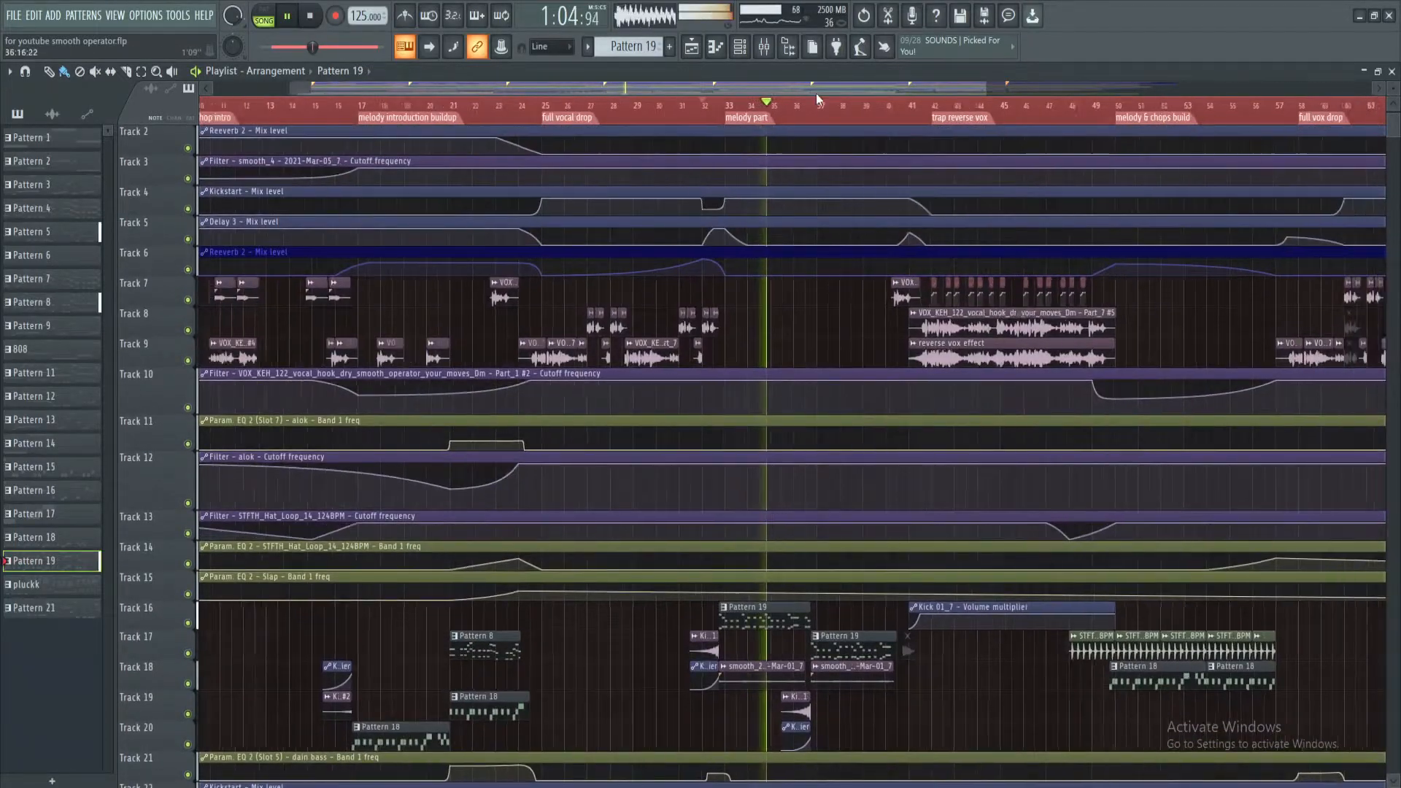
pyautogui.scroll(-2, 813, 94)
pyautogui.scroll(-2, 813, 93)
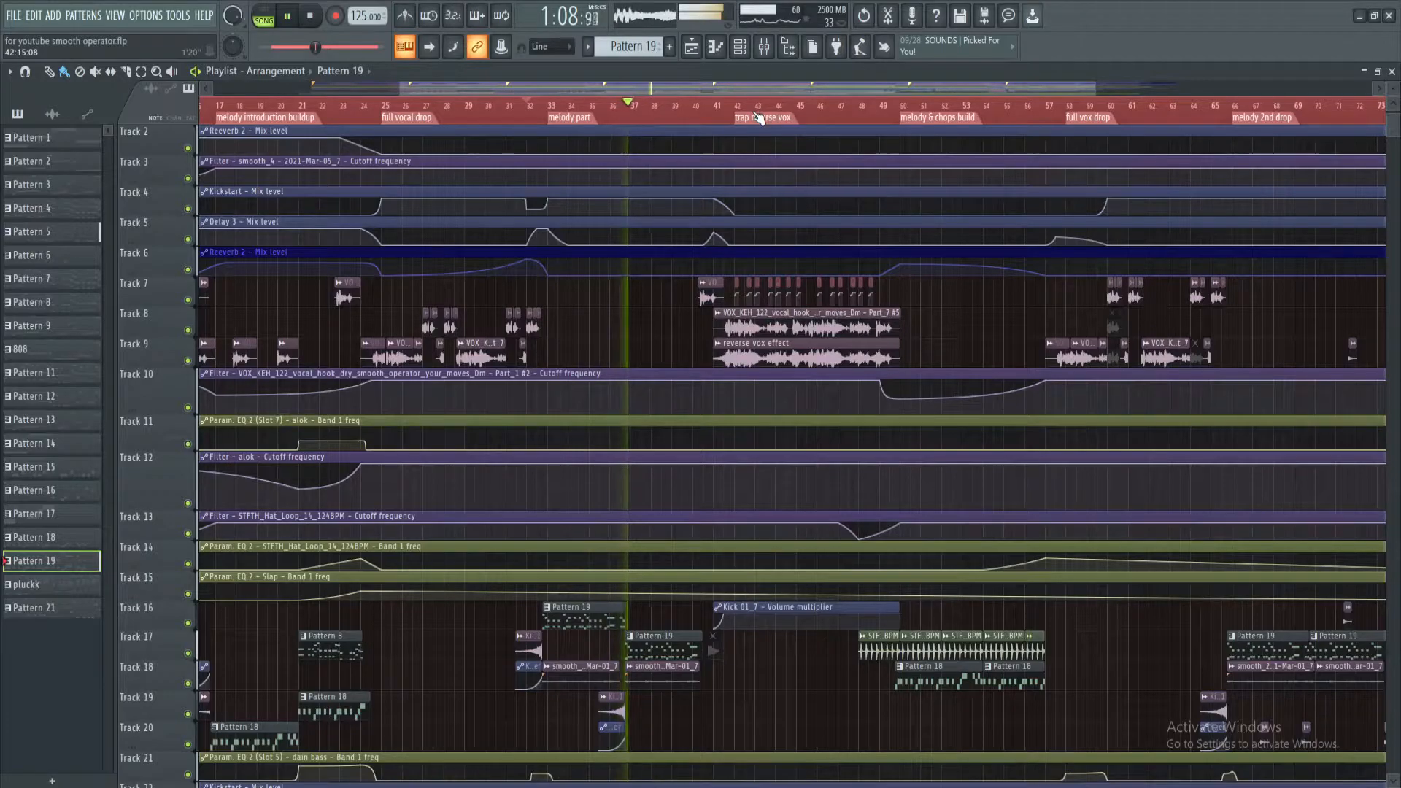
pyautogui.press('space')
# Open the melody part's Pattern 5 Sylenth1 notes in the piano roll and play that pattern on its own
pyautogui.scroll(3, 580, 114)
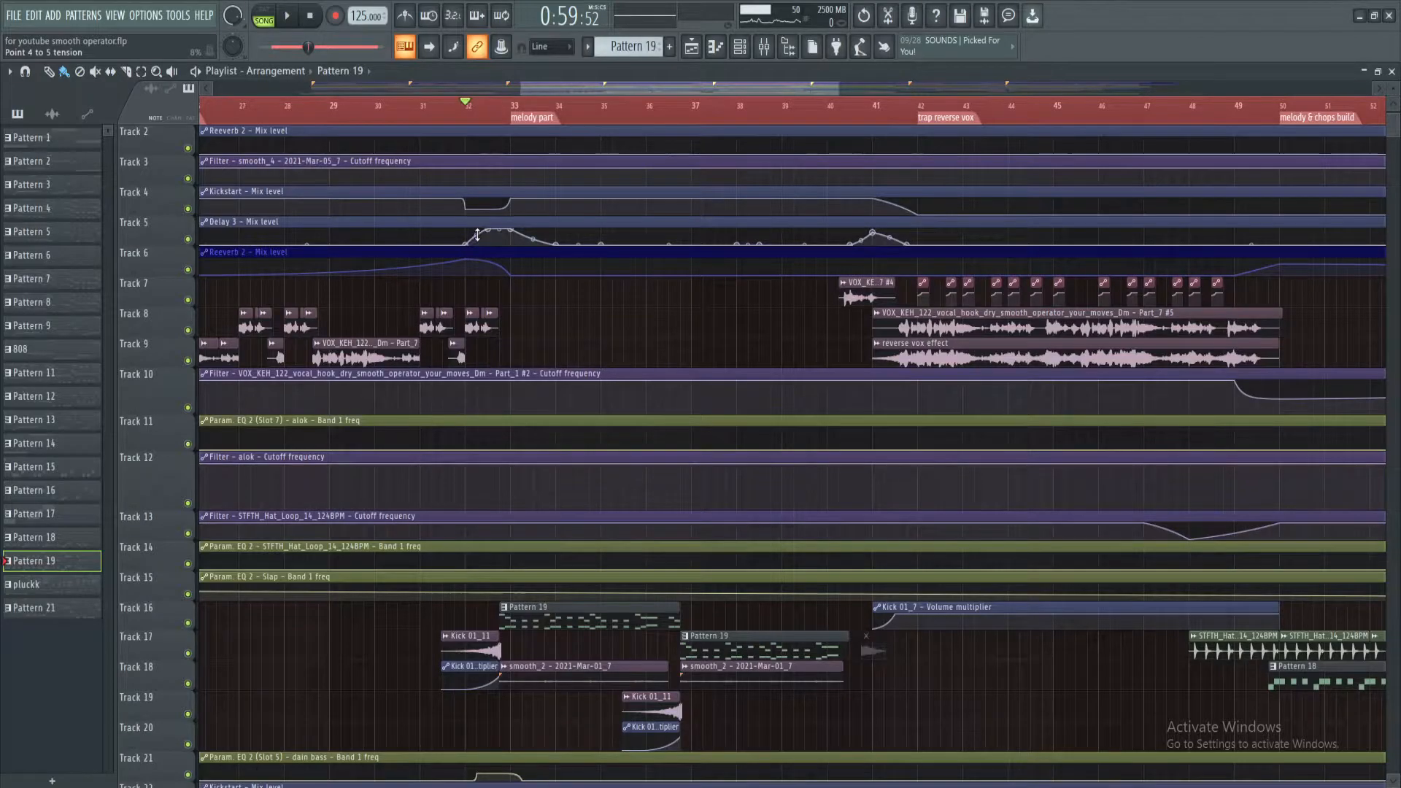
pyautogui.scroll(-6, 577, 447)
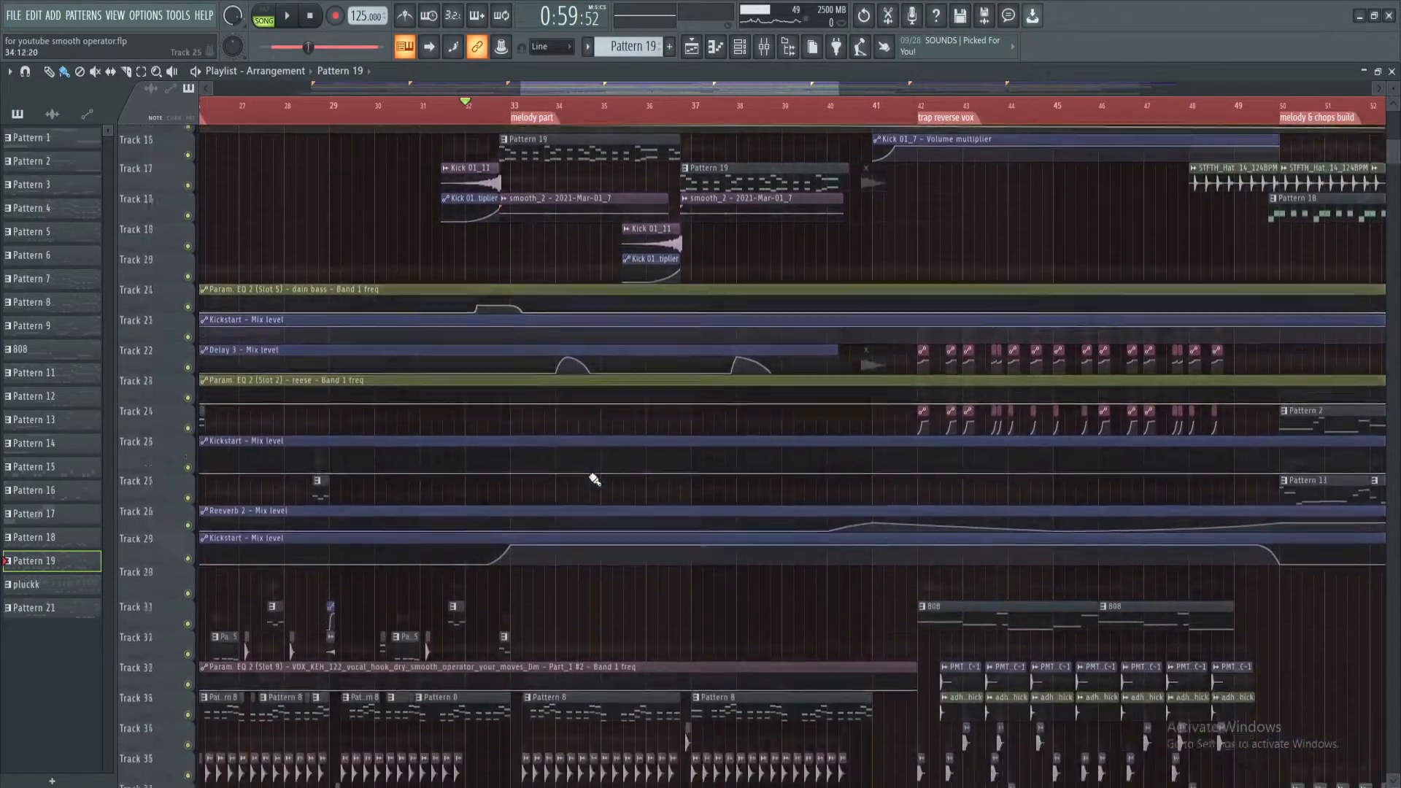
pyautogui.scroll(-10, 594, 479)
pyautogui.click(527, 629)
pyautogui.doubleClick(528, 629)
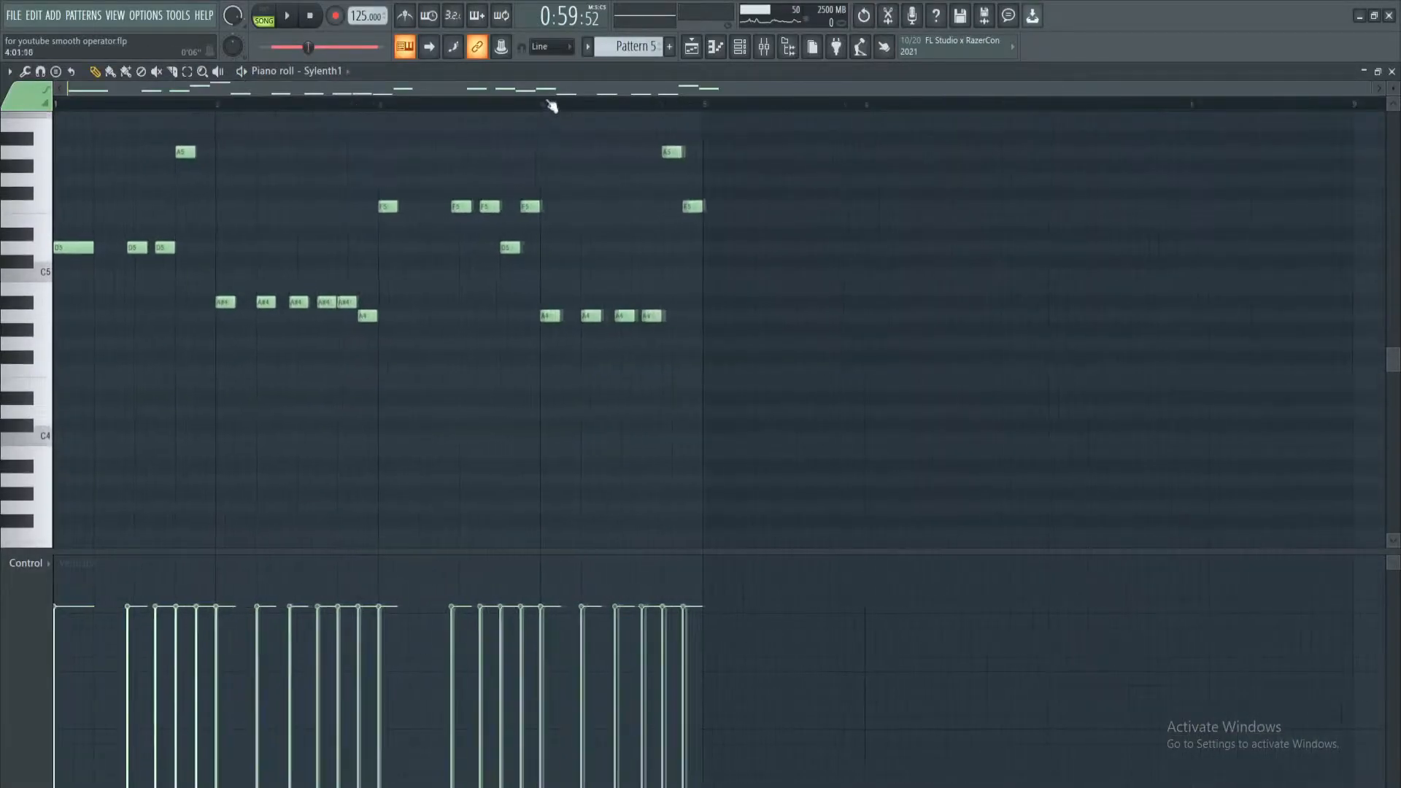
pyautogui.click(290, 15)
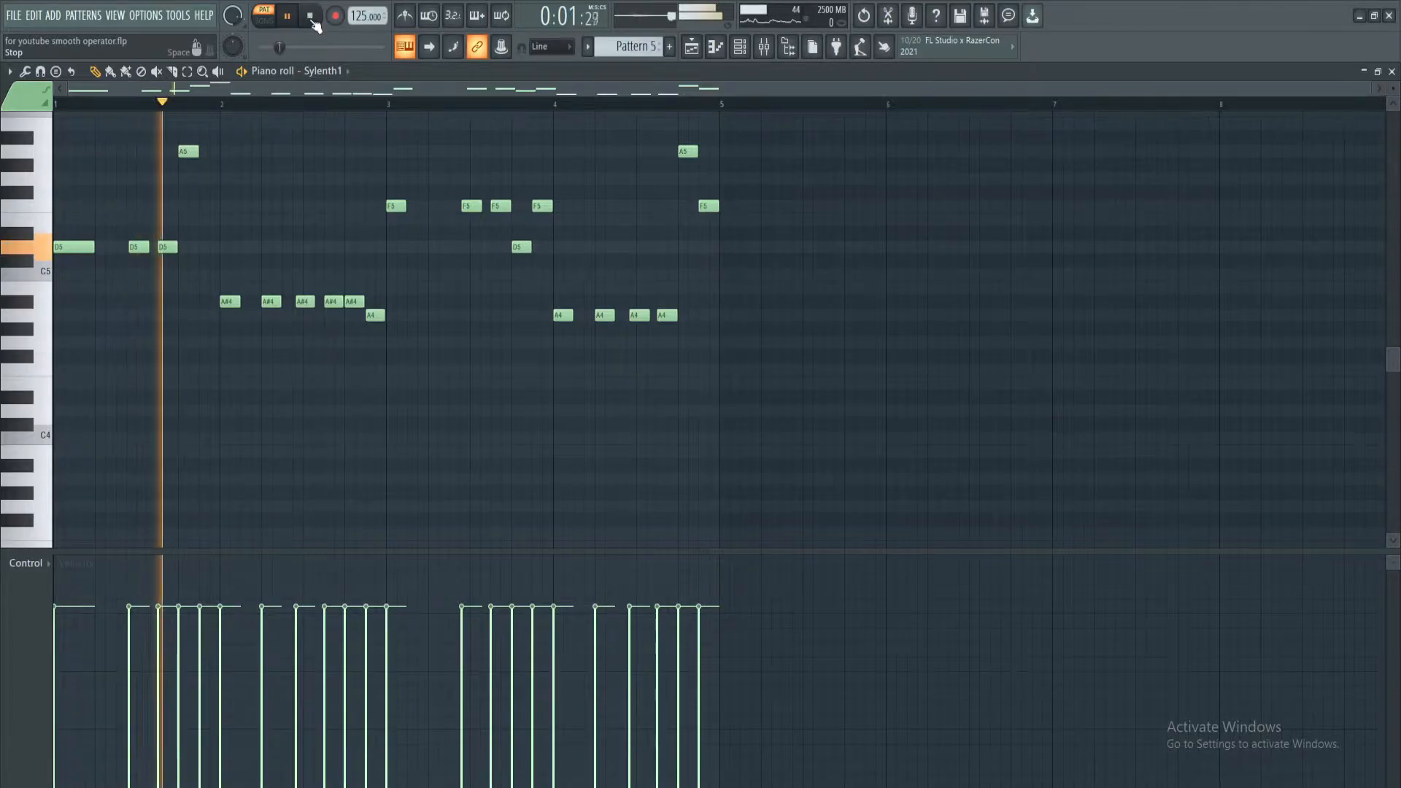
# Isolate Pattern 8 on Track 34 with Pattern 5 on Track 40 in the melody part, and unmute all tracks
pyautogui.scroll(2, 326, 172)
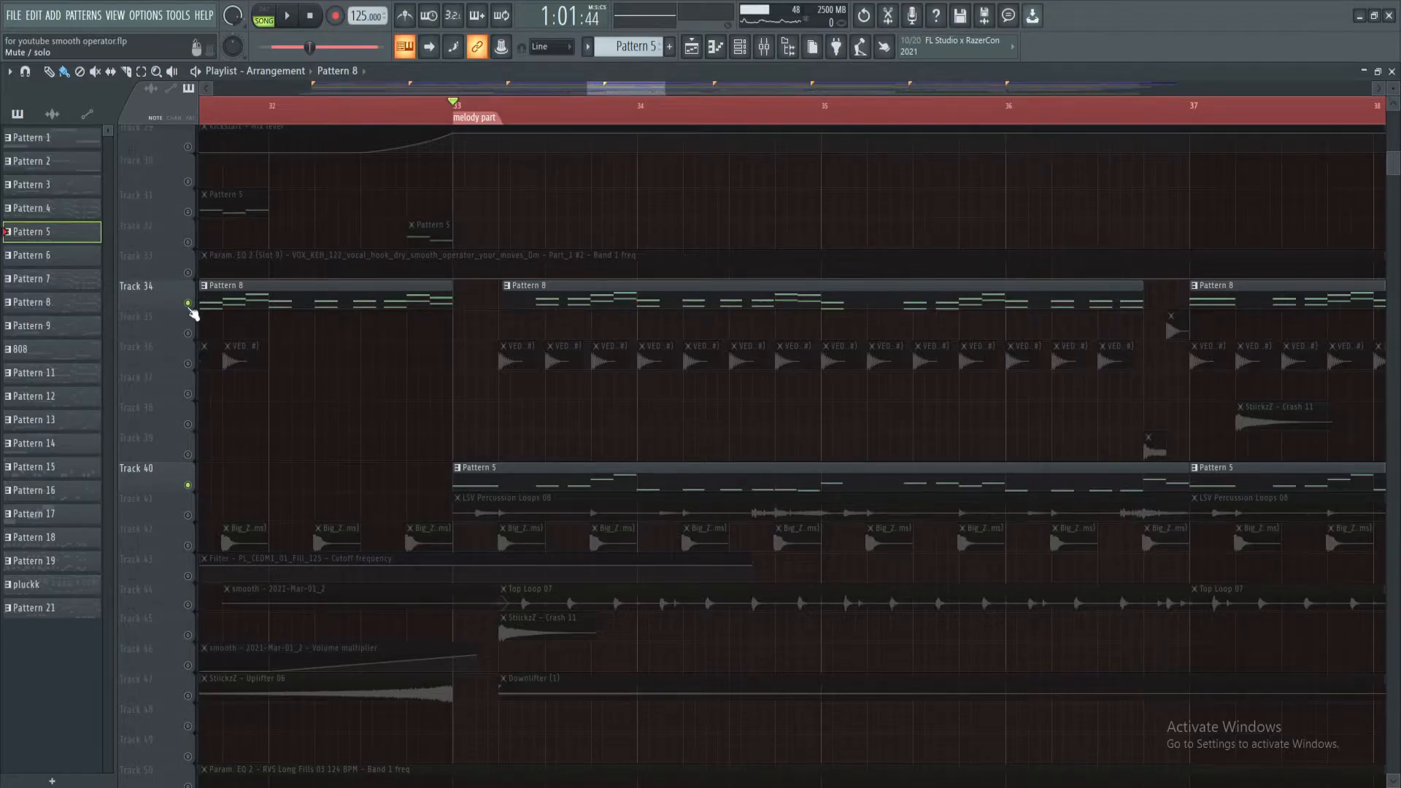
pyautogui.scroll(-5, 575, 124)
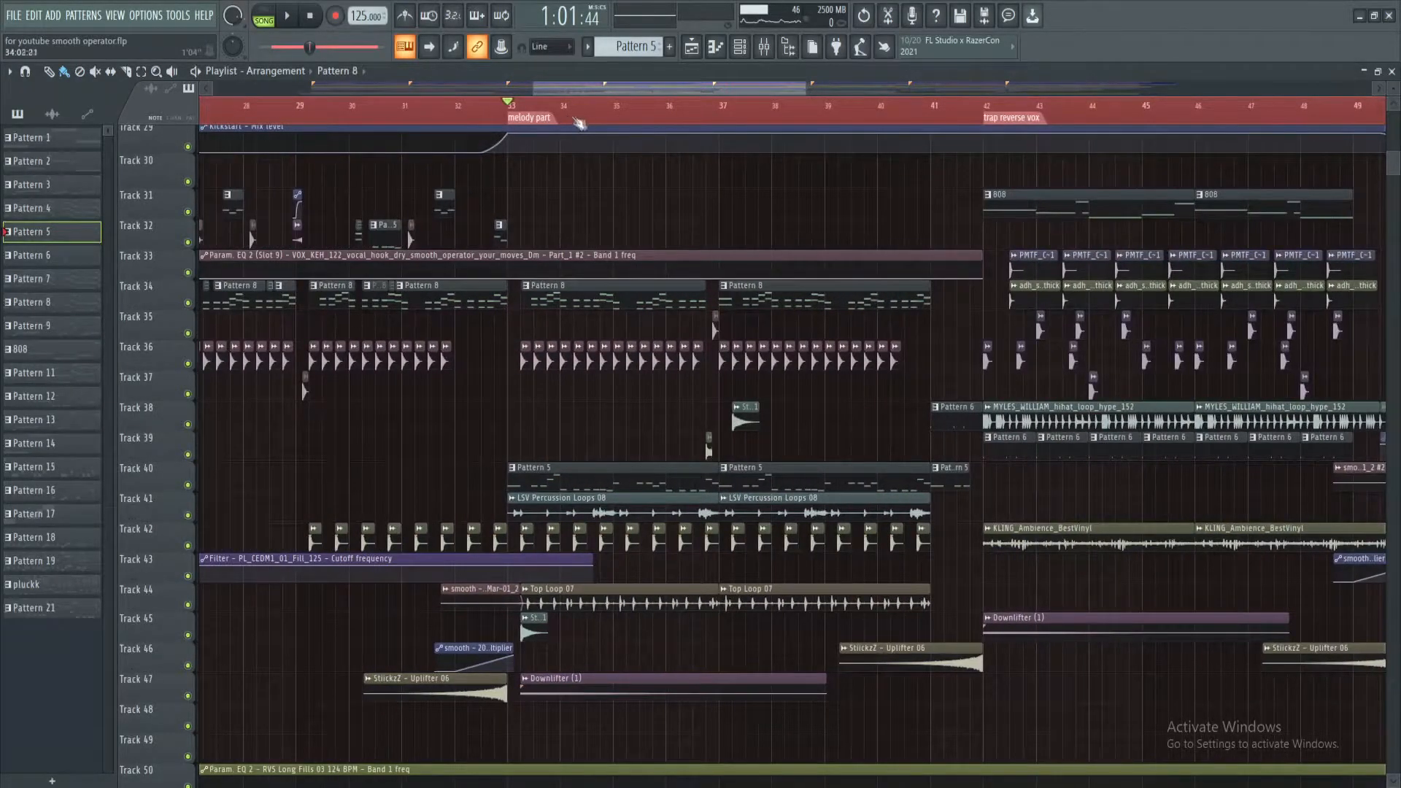
# Play the rest of the melody part through into the trap reverse vox section, and stop playback
pyautogui.hscroll(2, 623, 93)
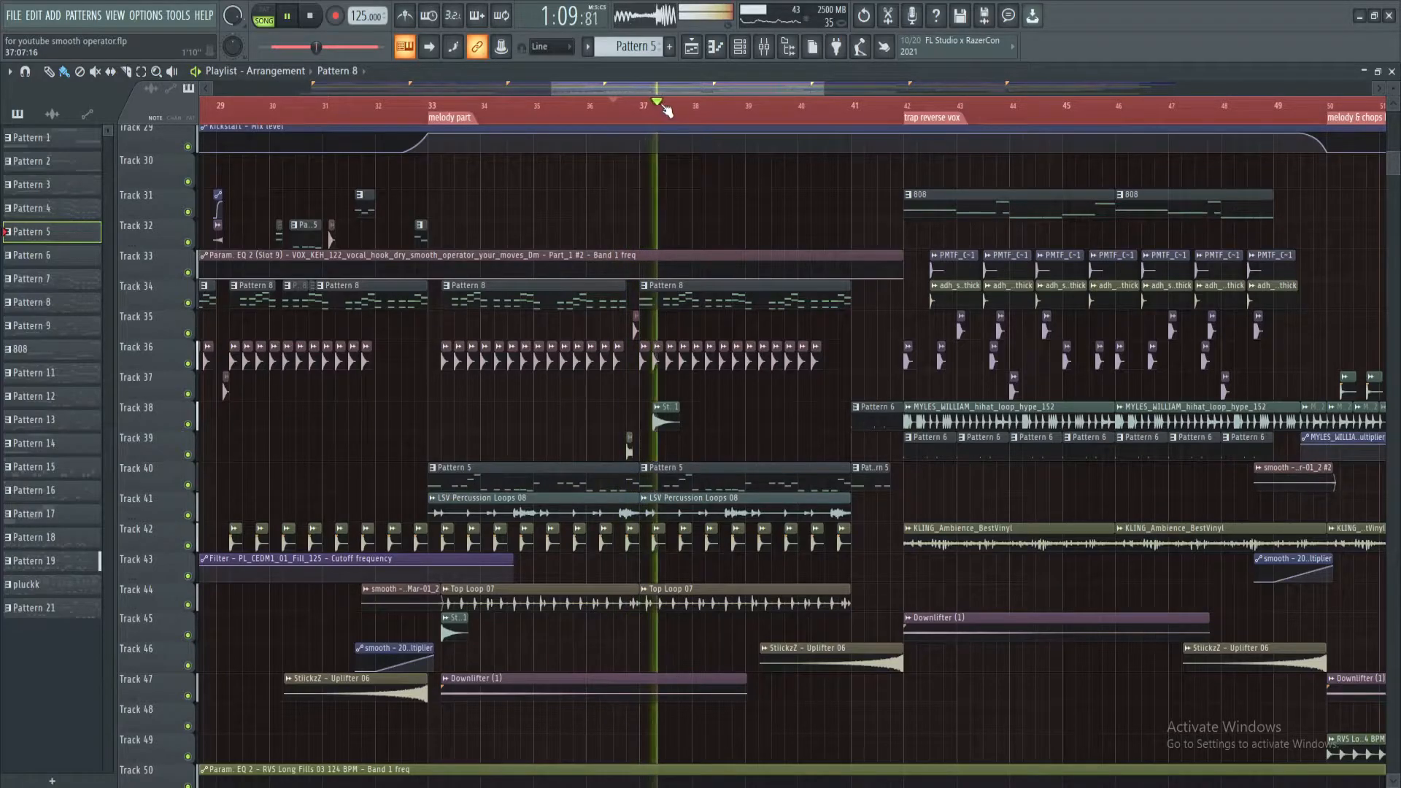
pyautogui.scroll(-4, 664, 105)
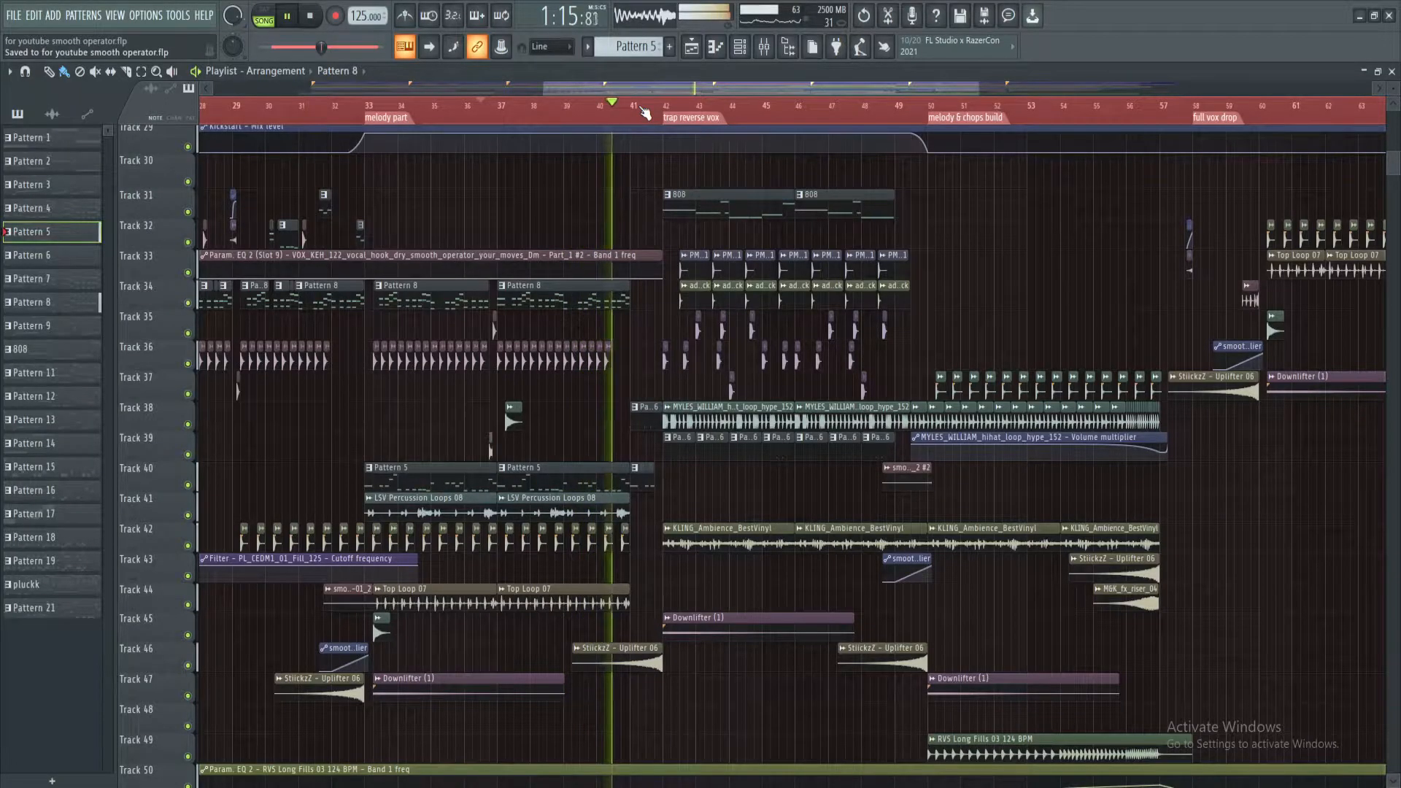
pyautogui.scroll(3, 661, 116)
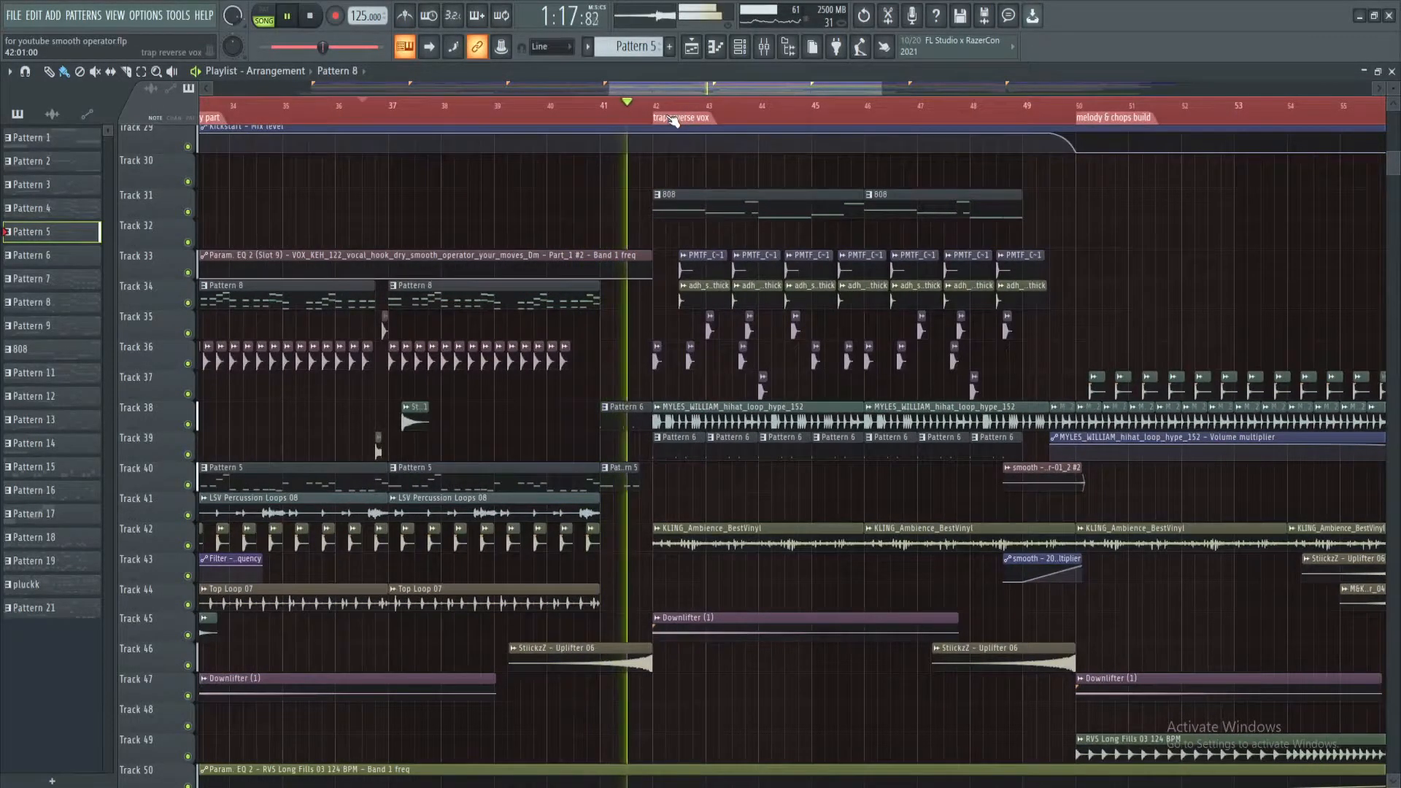
pyautogui.press('space')
pyautogui.scroll(1, 656, 115)
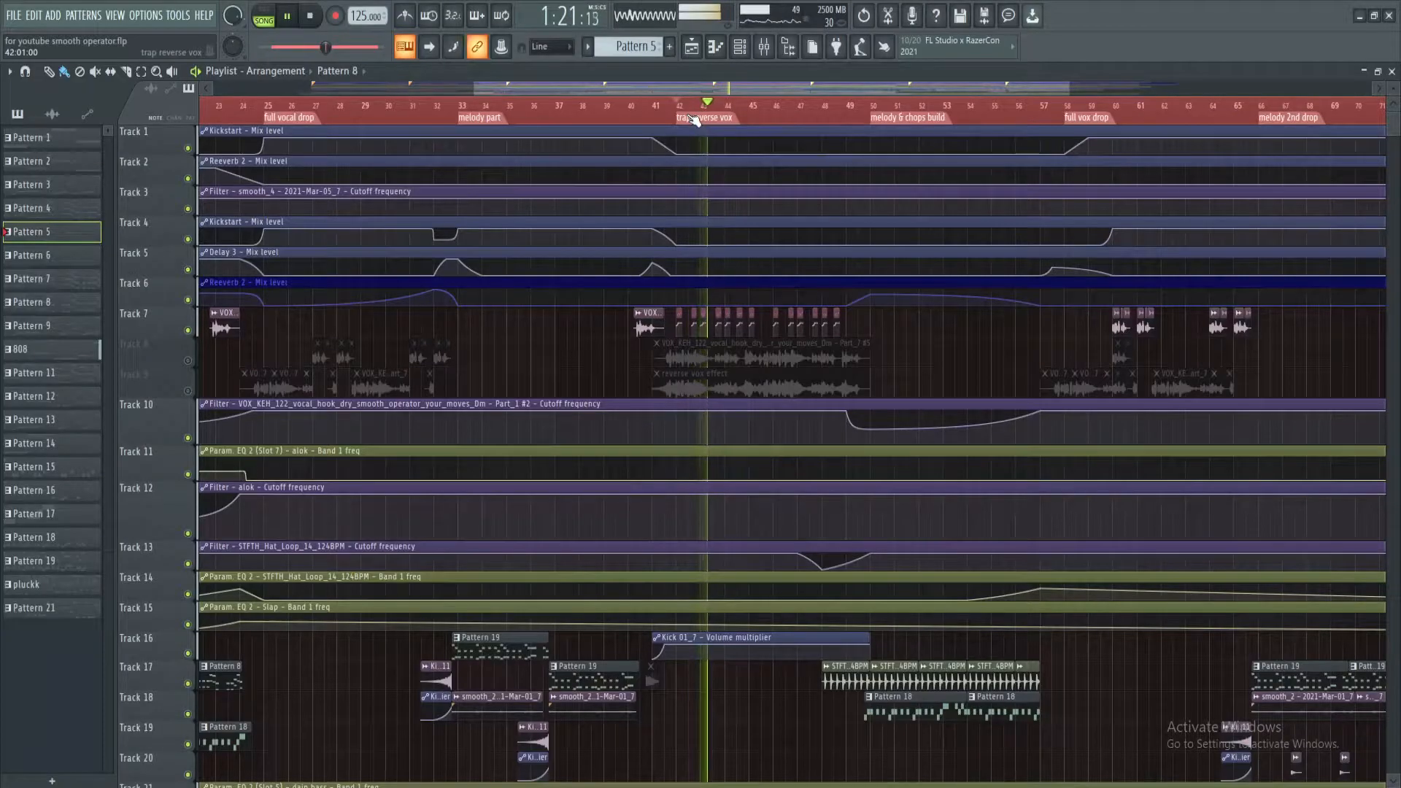
pyautogui.press('space')
# Unmute Tracks 8 and 9 and examine the vocal and reverse vox effect clips around the trap reverse vox marker
pyautogui.click(187, 360)
pyautogui.click(188, 391)
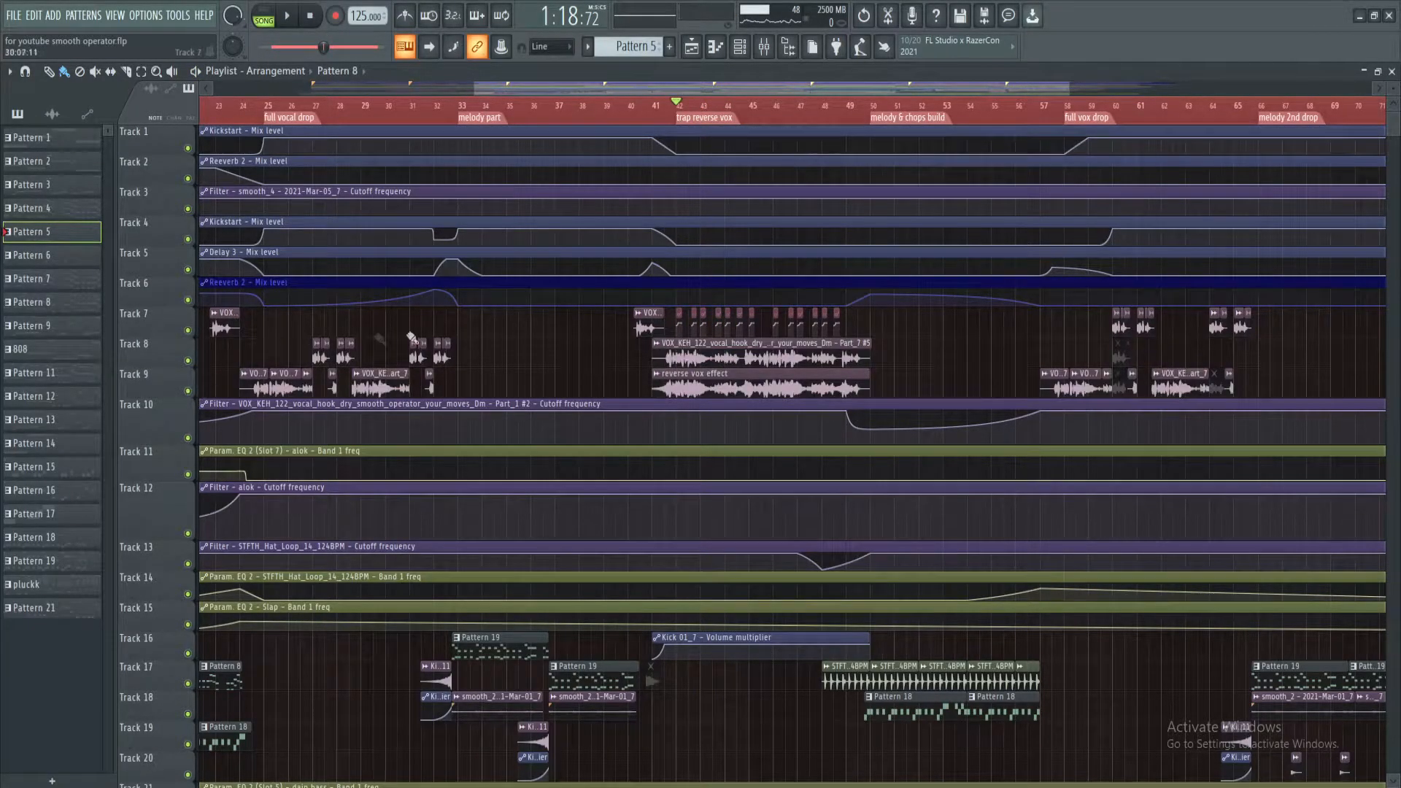
pyautogui.scroll(4, 706, 117)
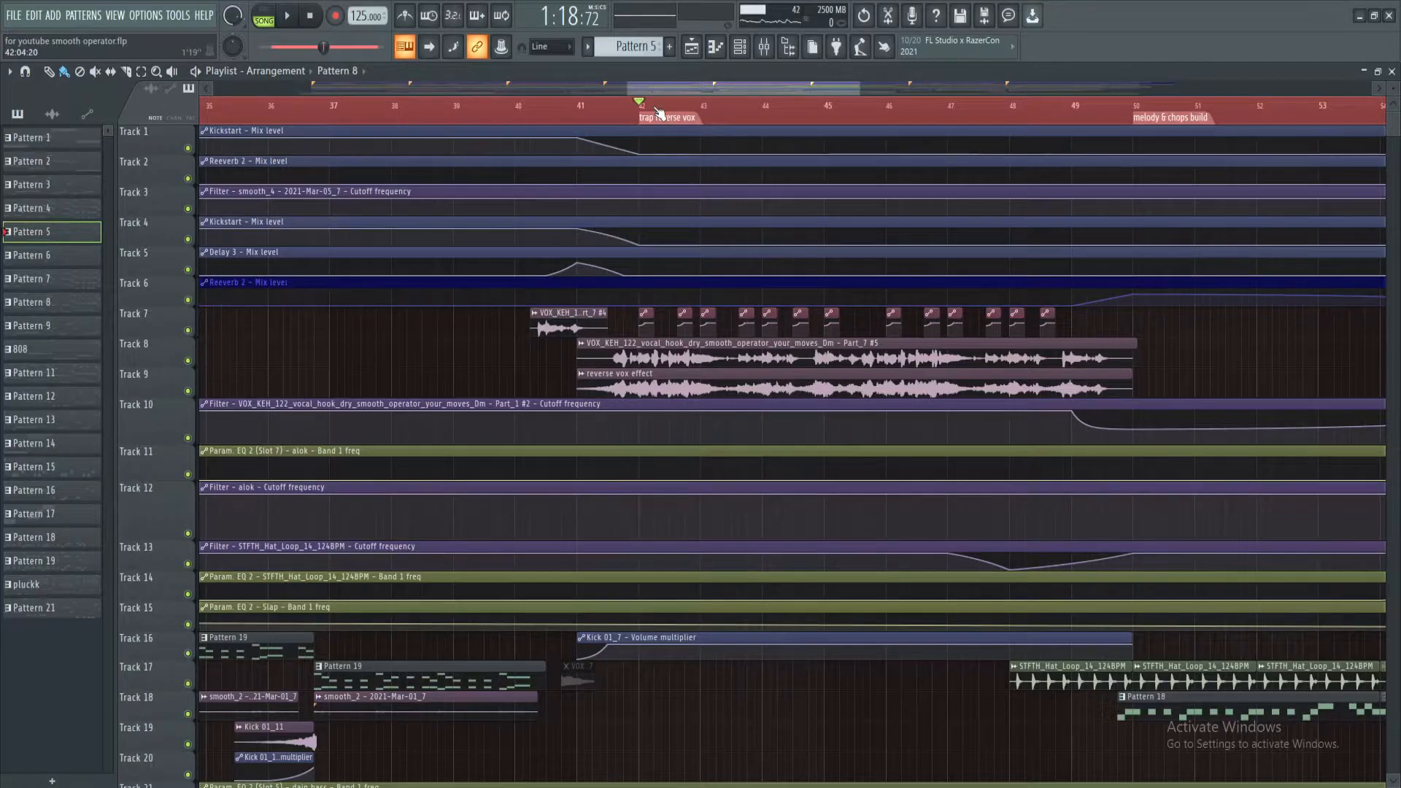
pyautogui.click(604, 355)
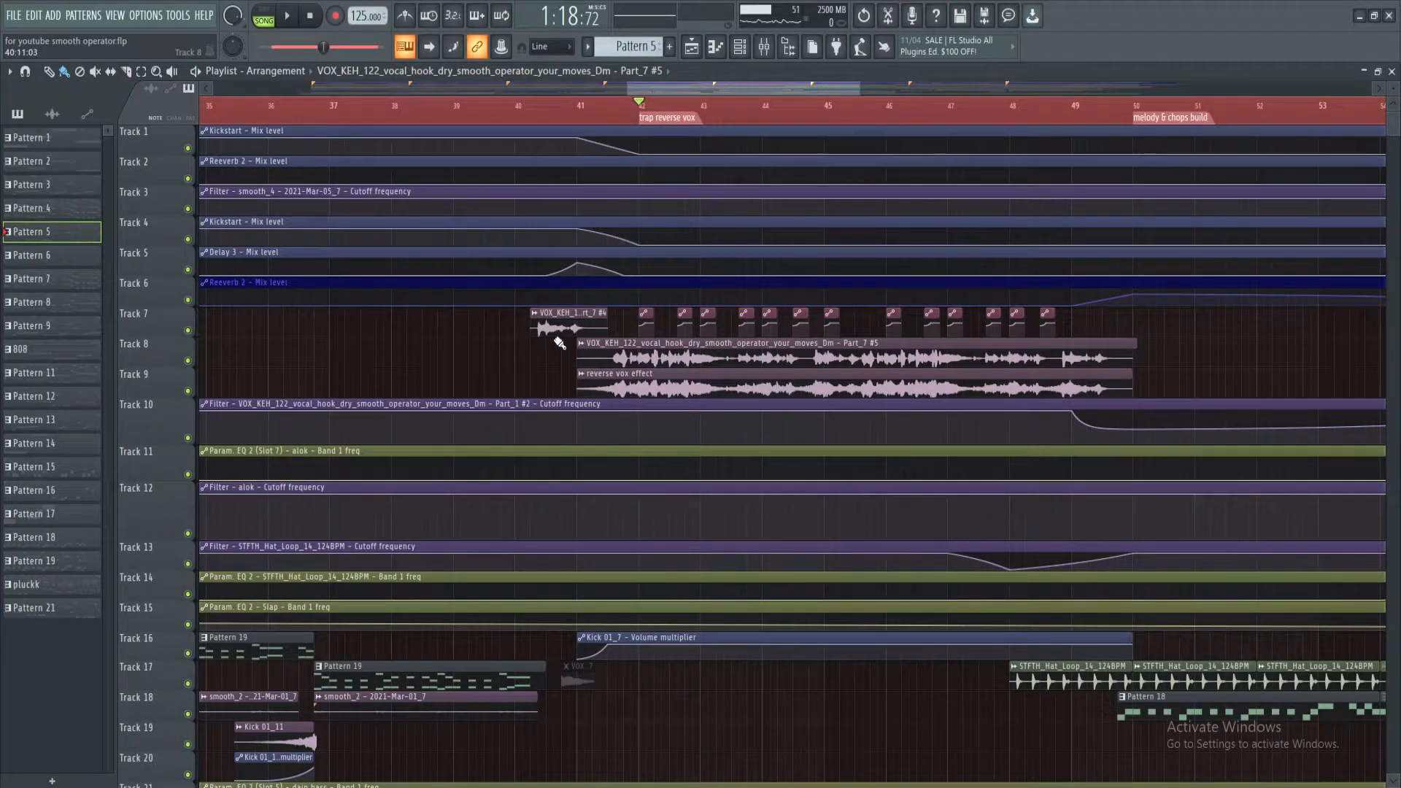
pyautogui.scroll(-1, 576, 350)
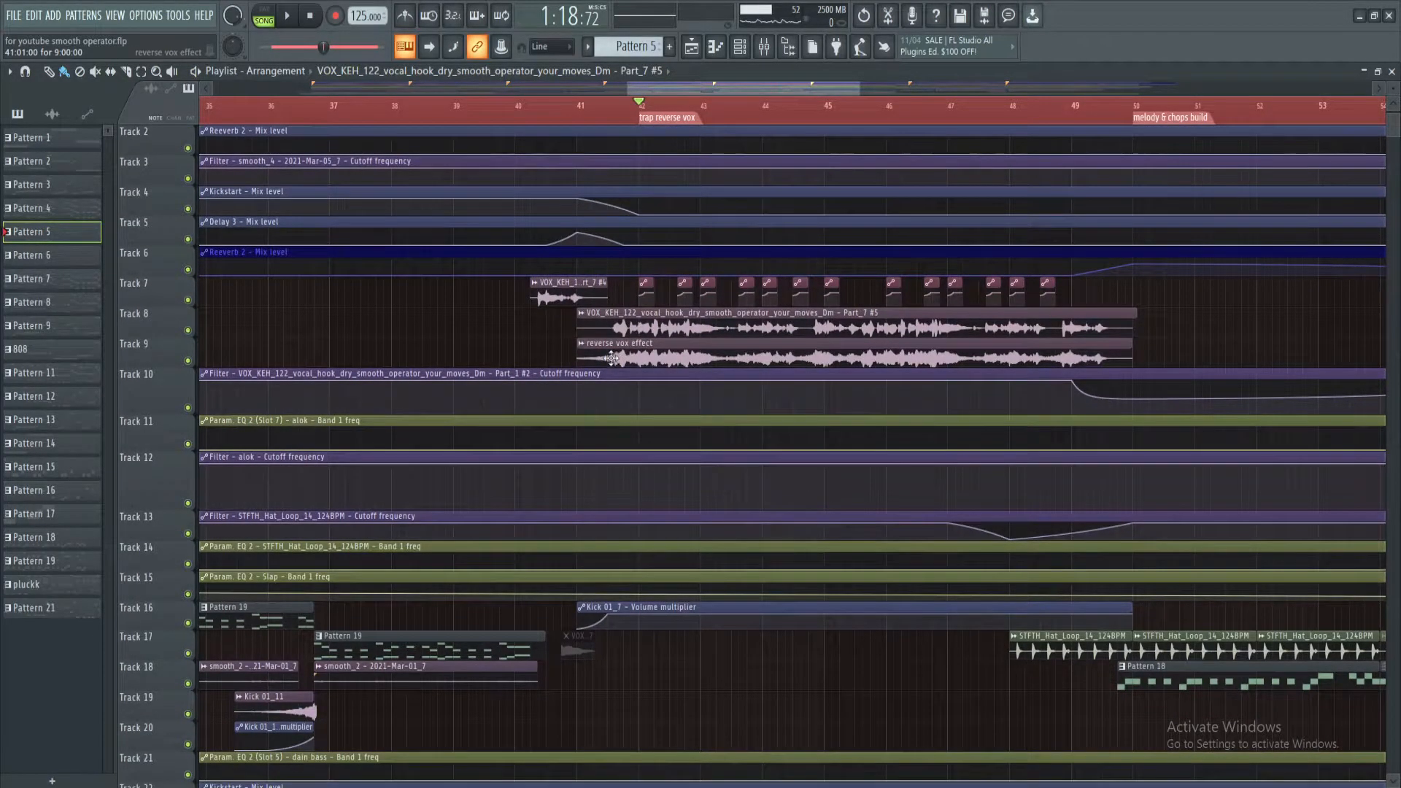
pyautogui.keyDown('alt'); pyautogui.rightClick(578, 354); pyautogui.keyUp('alt')
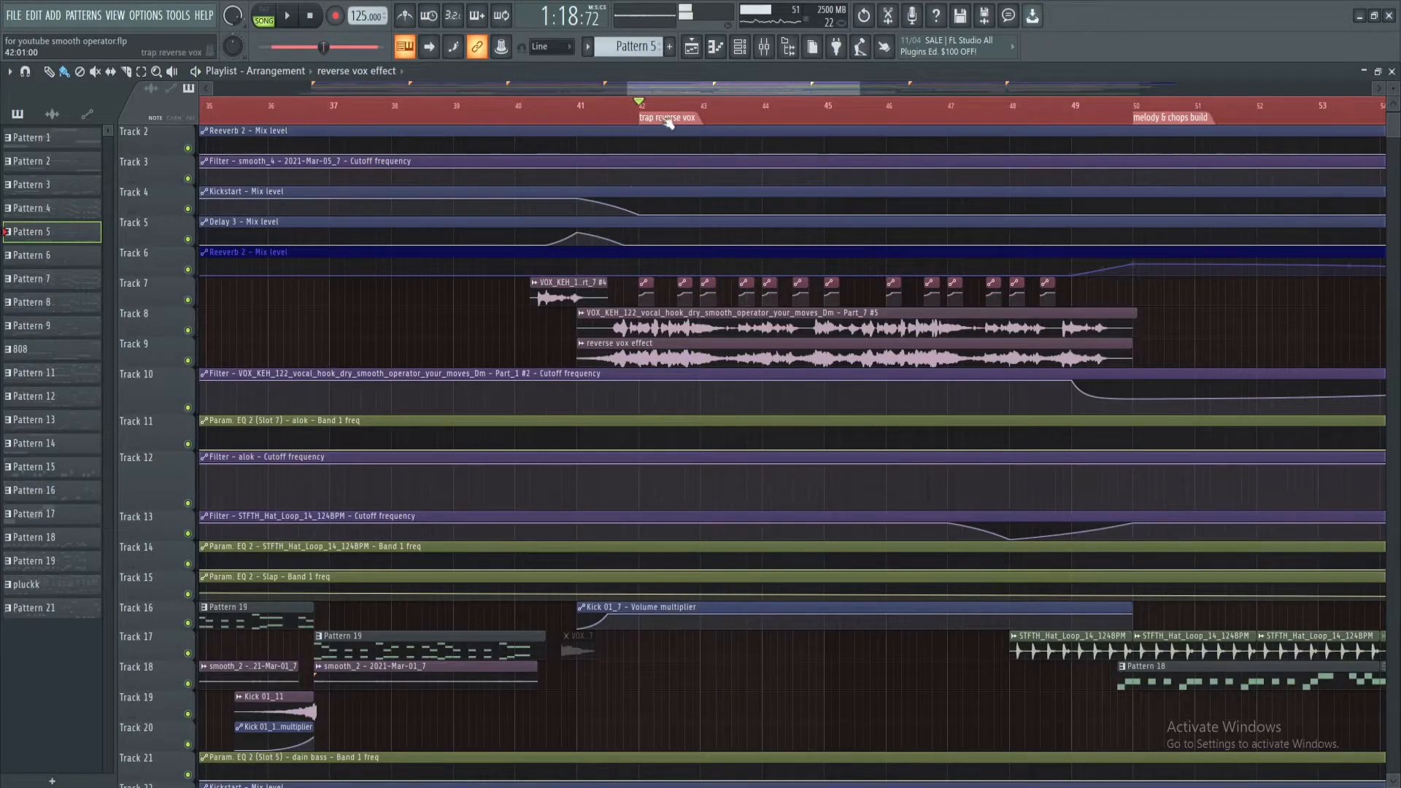
# Unmute the spare vocal copy at bar 81 on Track 8, and clear the existing sample from the Master's Edison
pyautogui.scroll(-5, 674, 117)
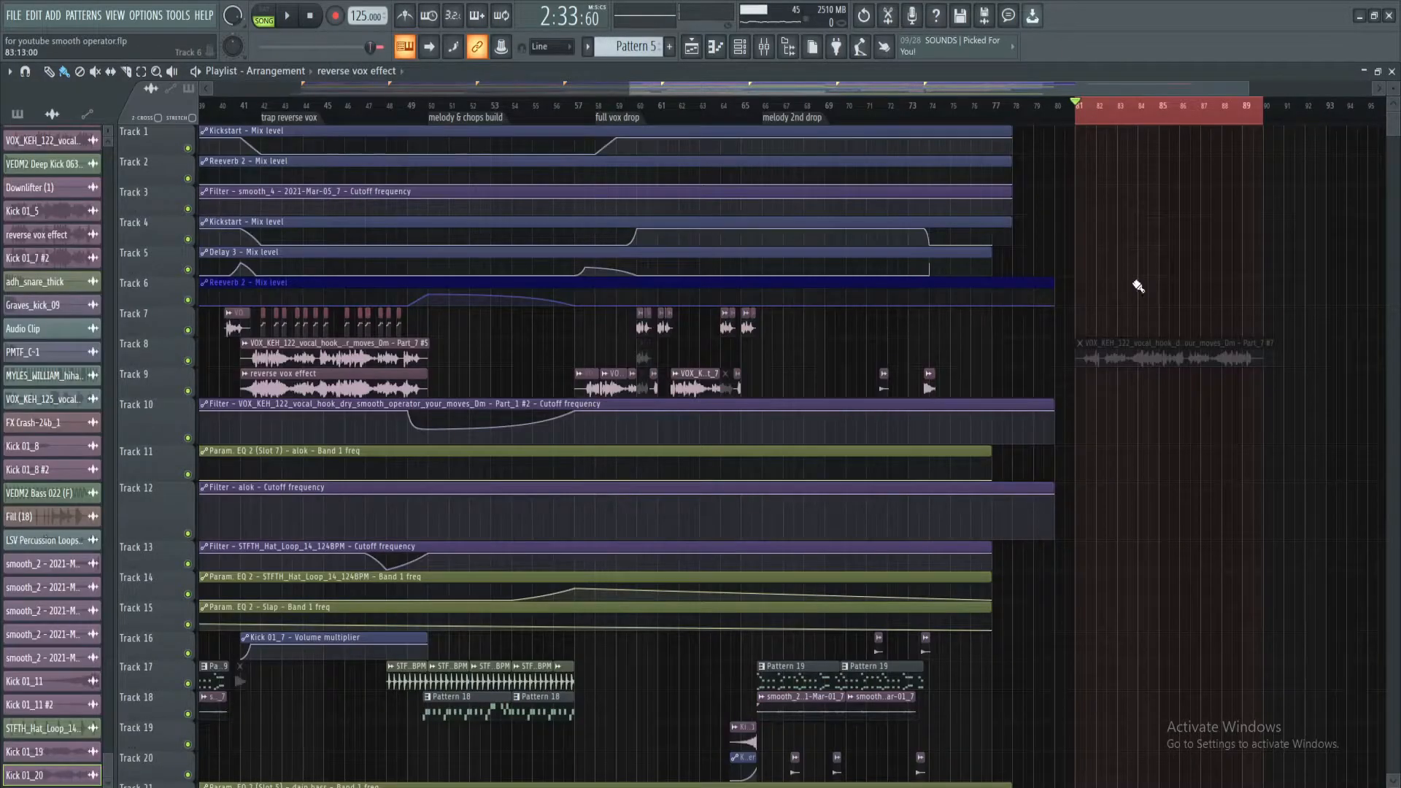
pyautogui.scroll(1, 1087, 108)
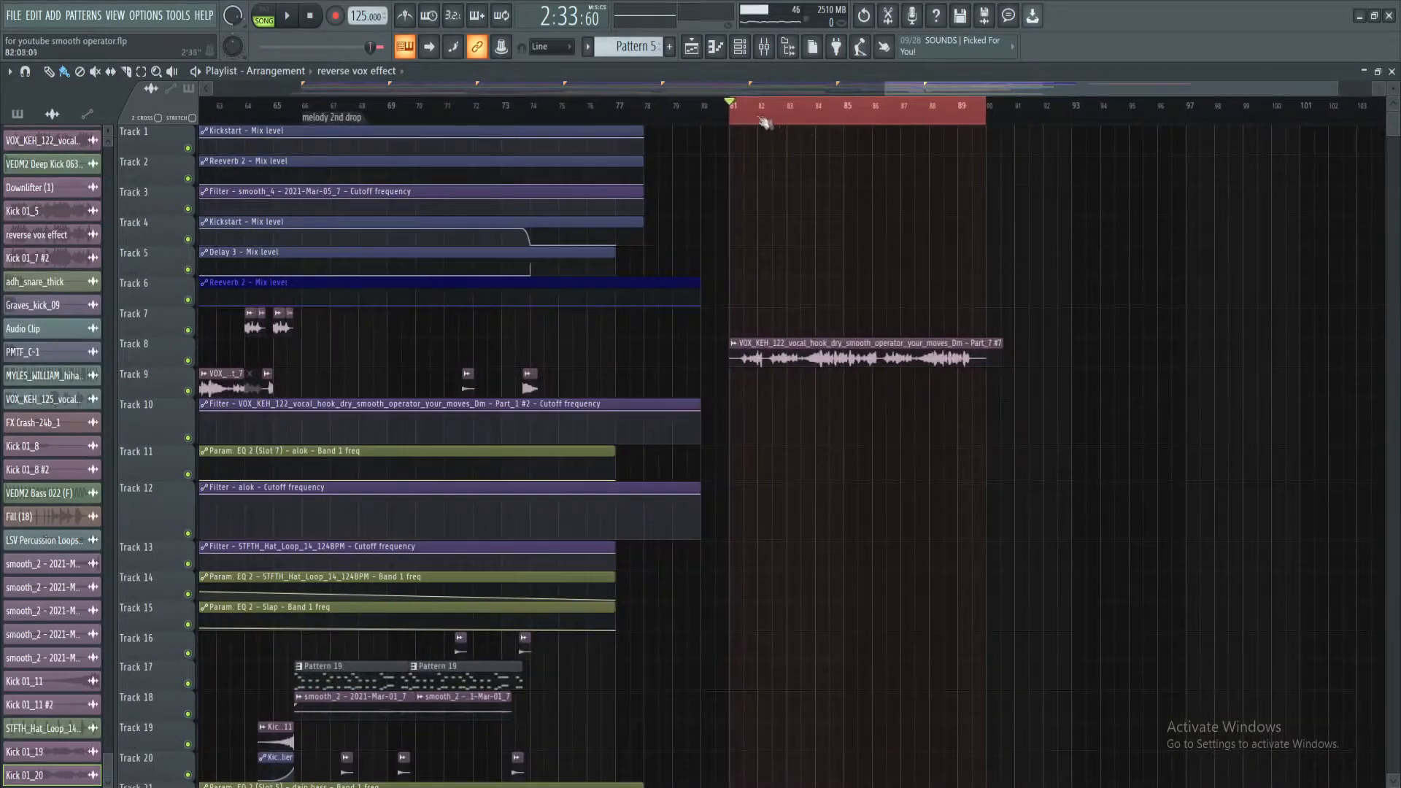
pyautogui.click(776, 45)
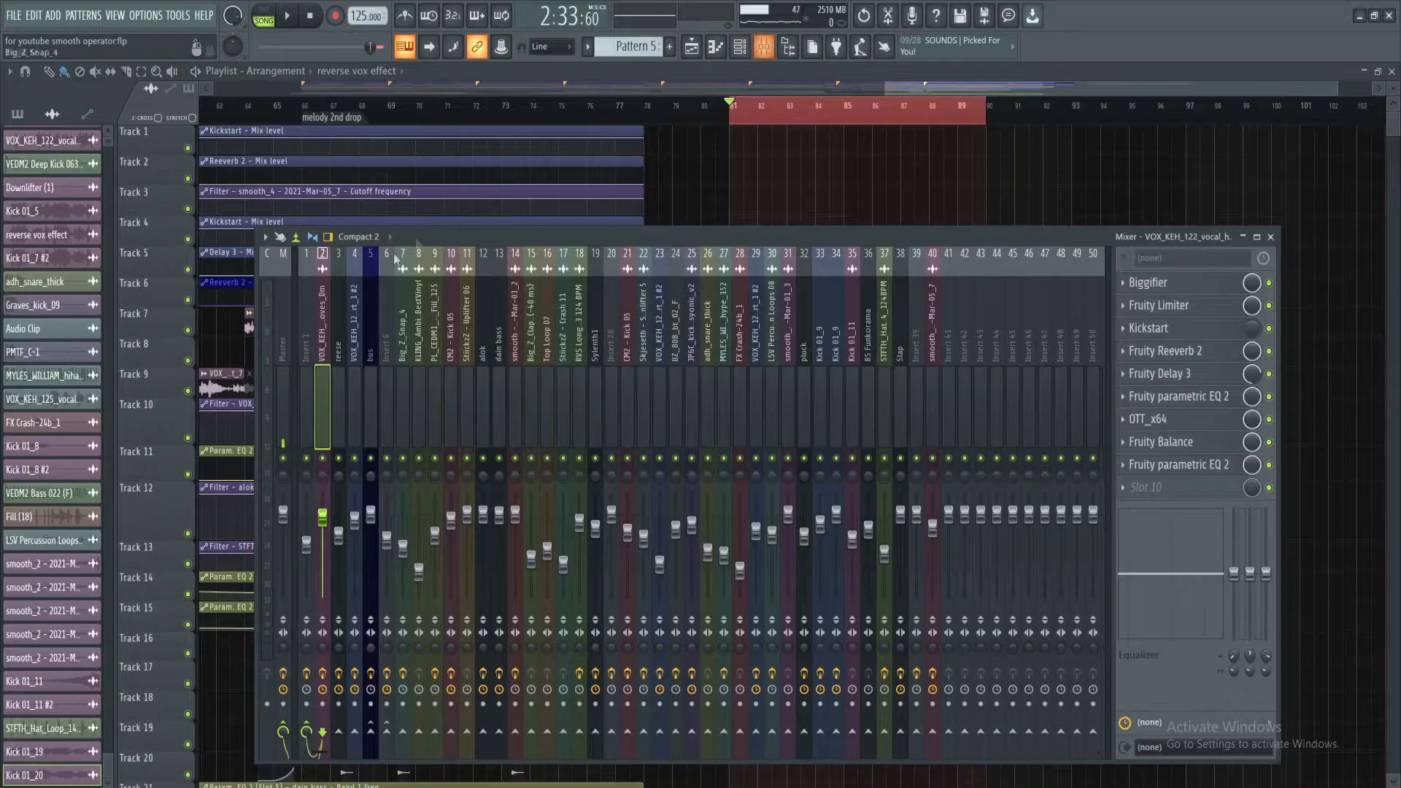
pyautogui.click(286, 343)
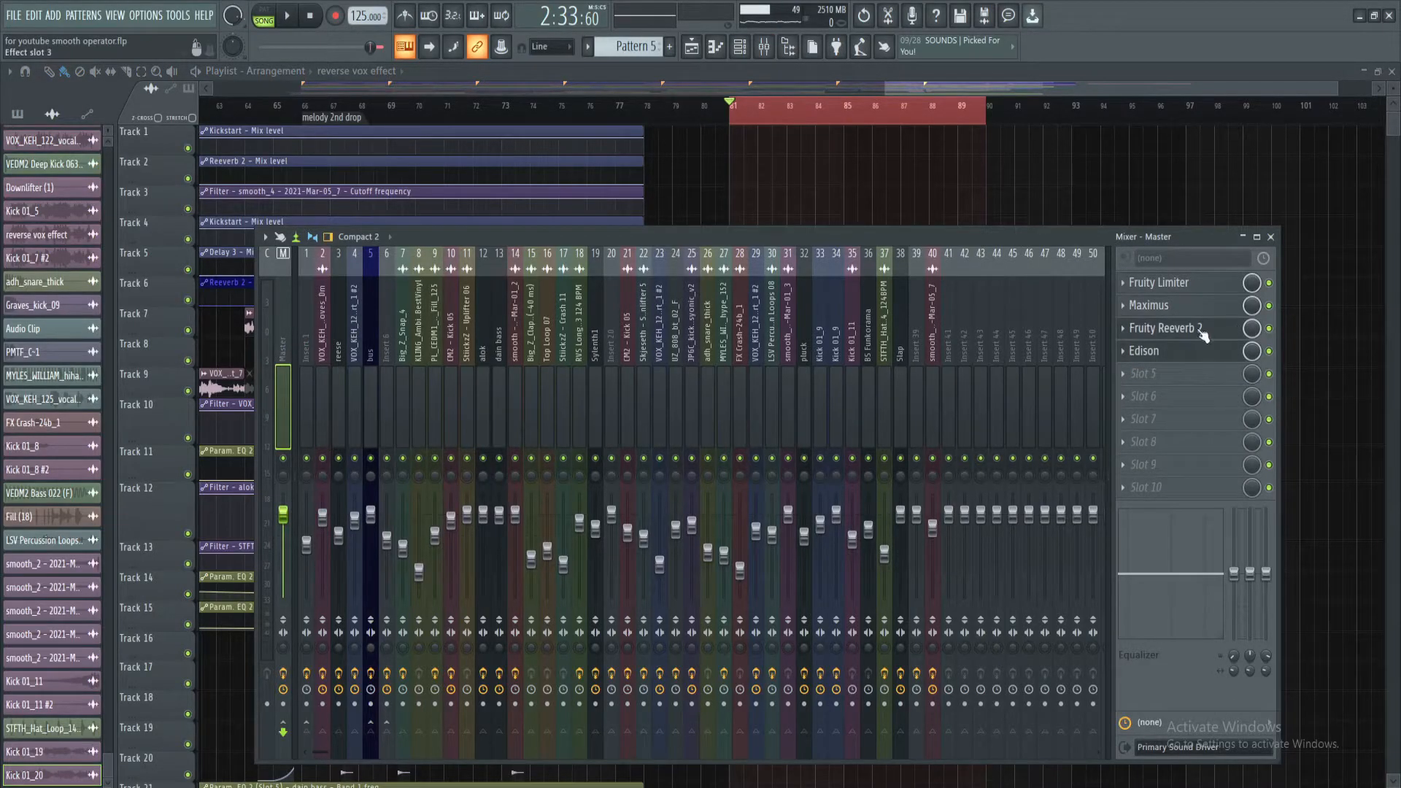
pyautogui.click(1204, 335)
pyautogui.click(1203, 351)
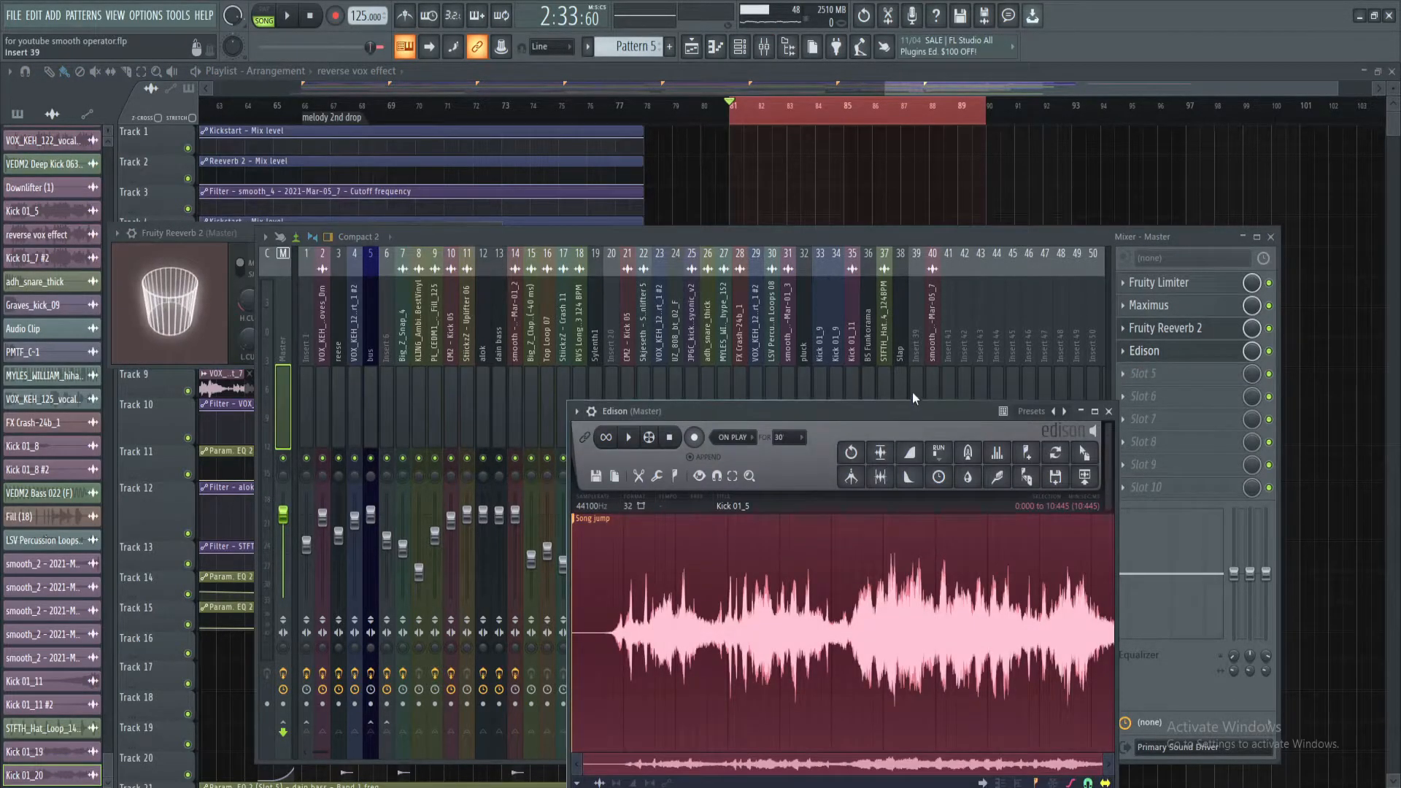
pyautogui.press('Delete')
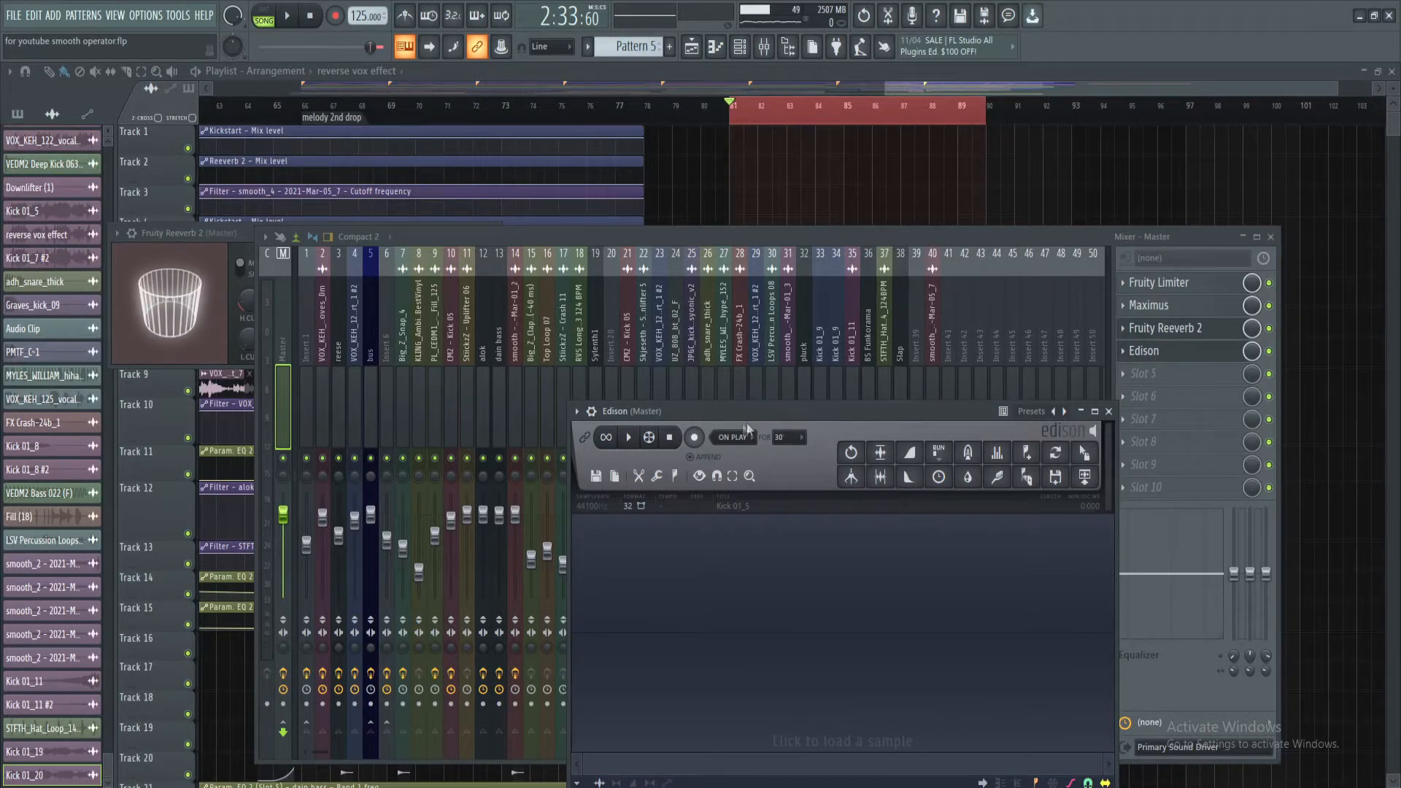
# Record the playback of the vocal copy at bar 81 into the Master's Edison in On Play mode
pyautogui.moveTo(418, 248); pyautogui.dragTo(426, 223)
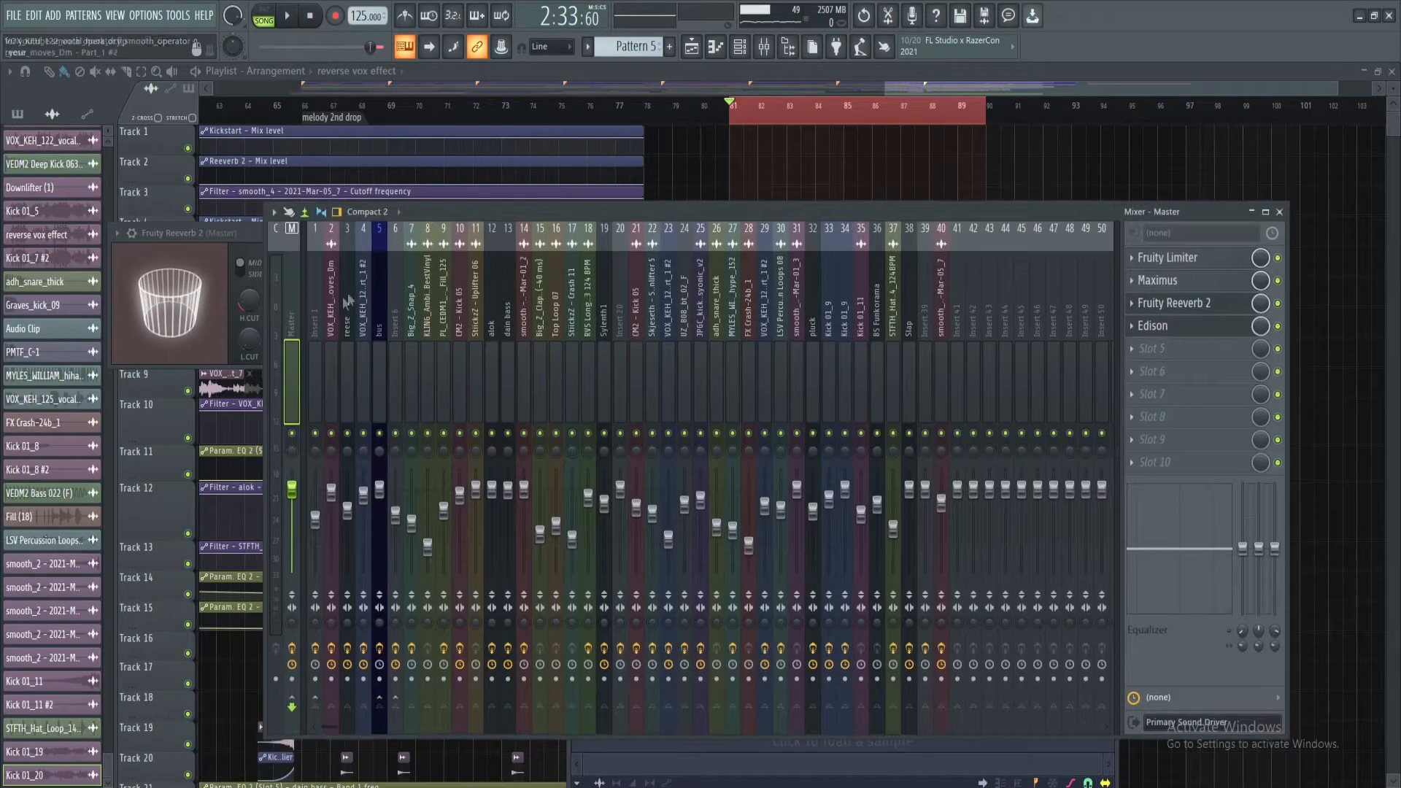
pyautogui.click(362, 315)
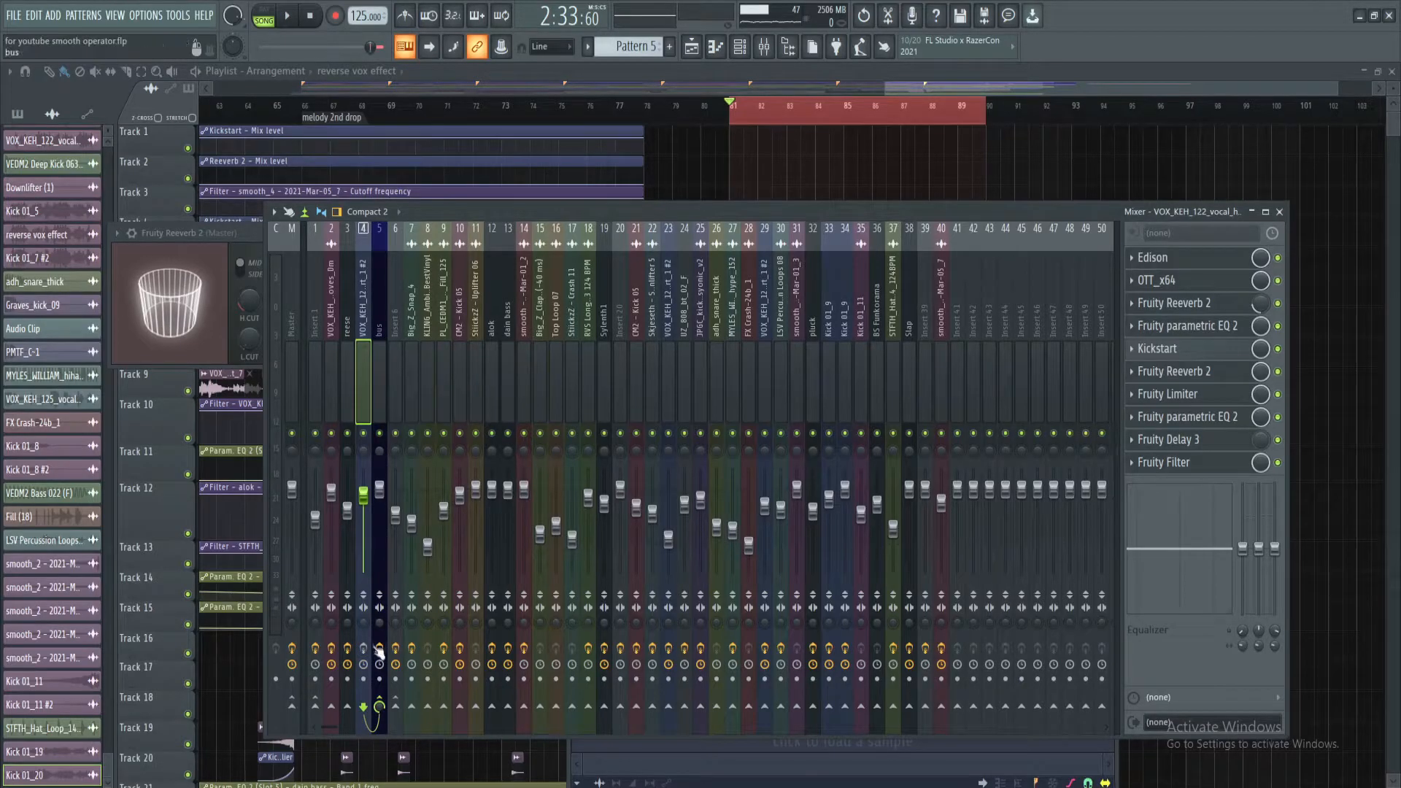
pyautogui.click(291, 299)
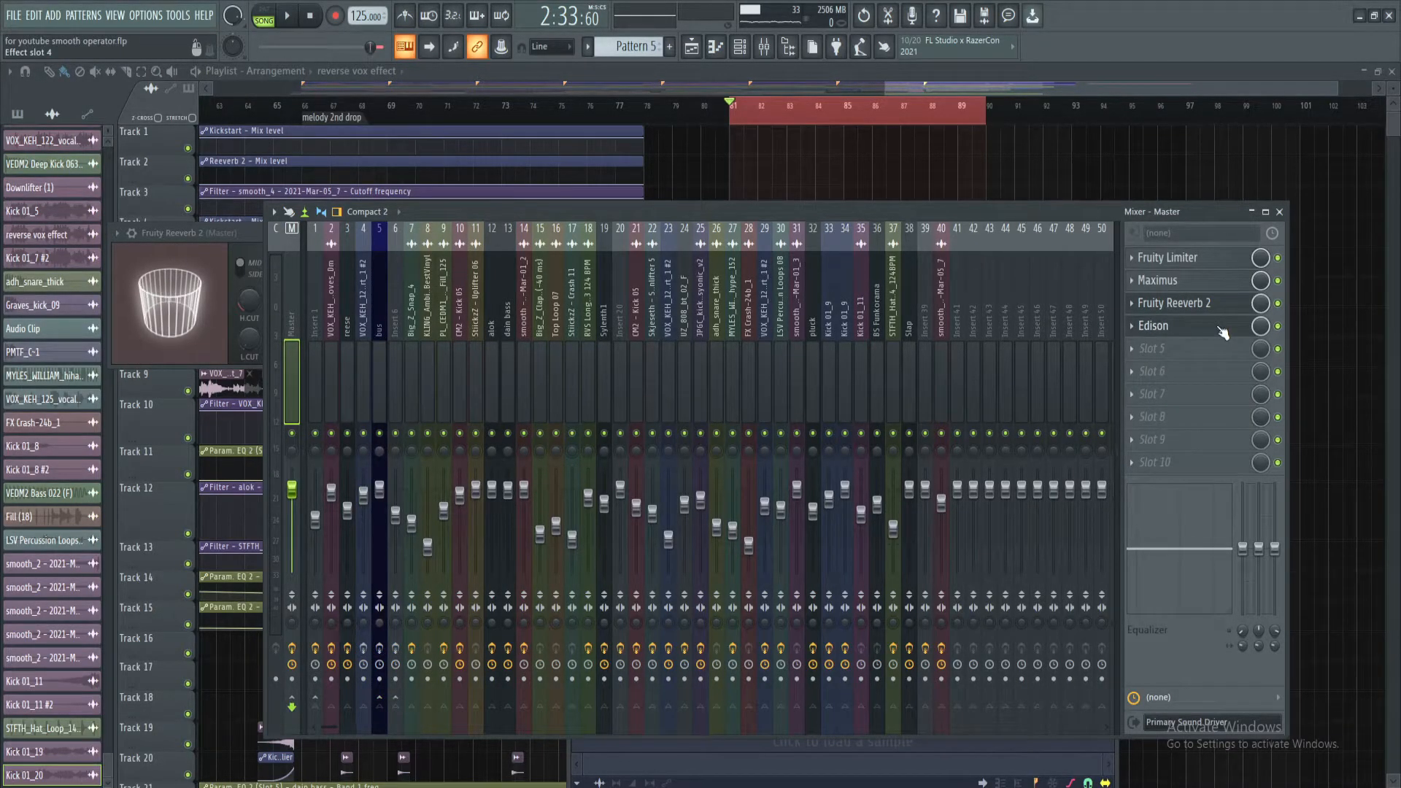
pyautogui.click(1223, 329)
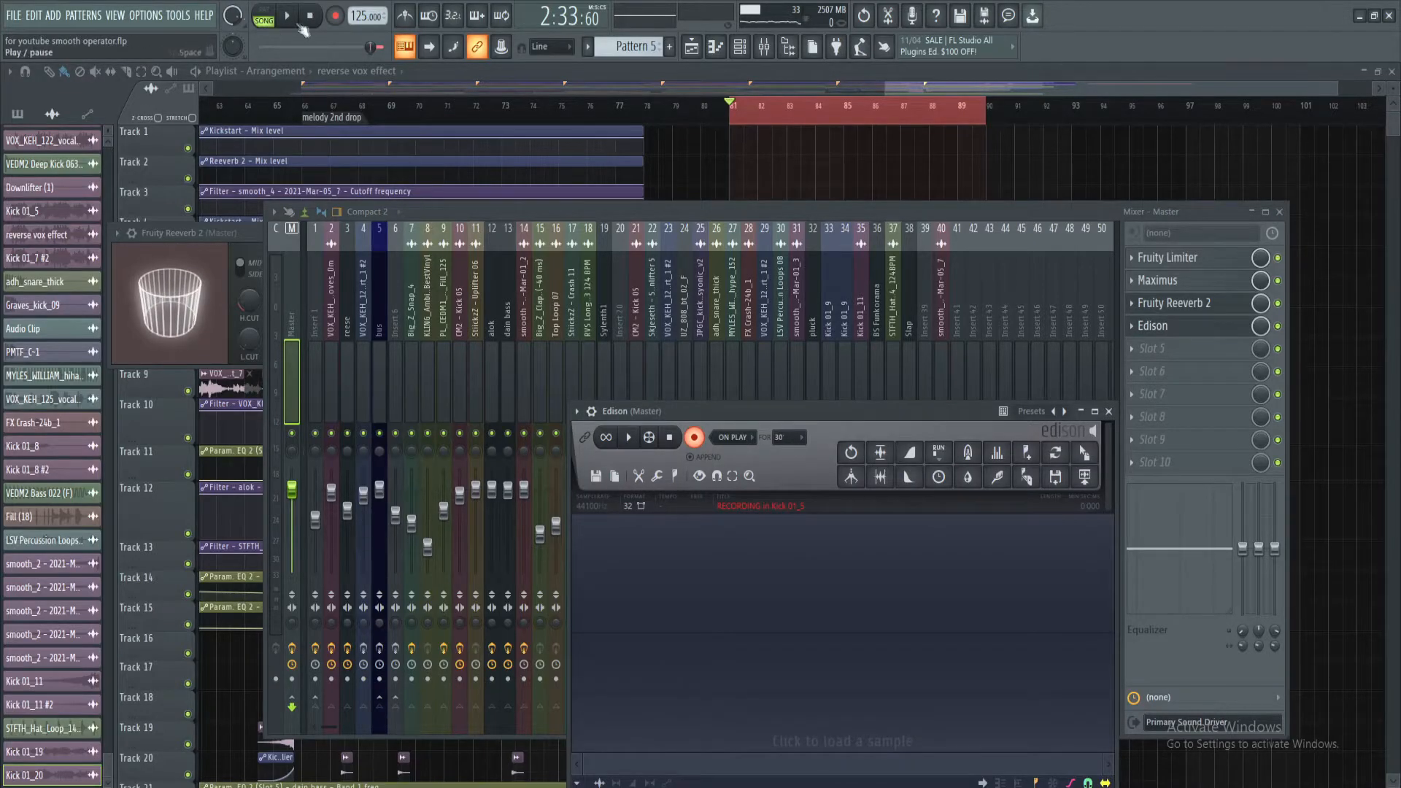
pyautogui.rightClick(755, 141)
pyautogui.click(289, 18)
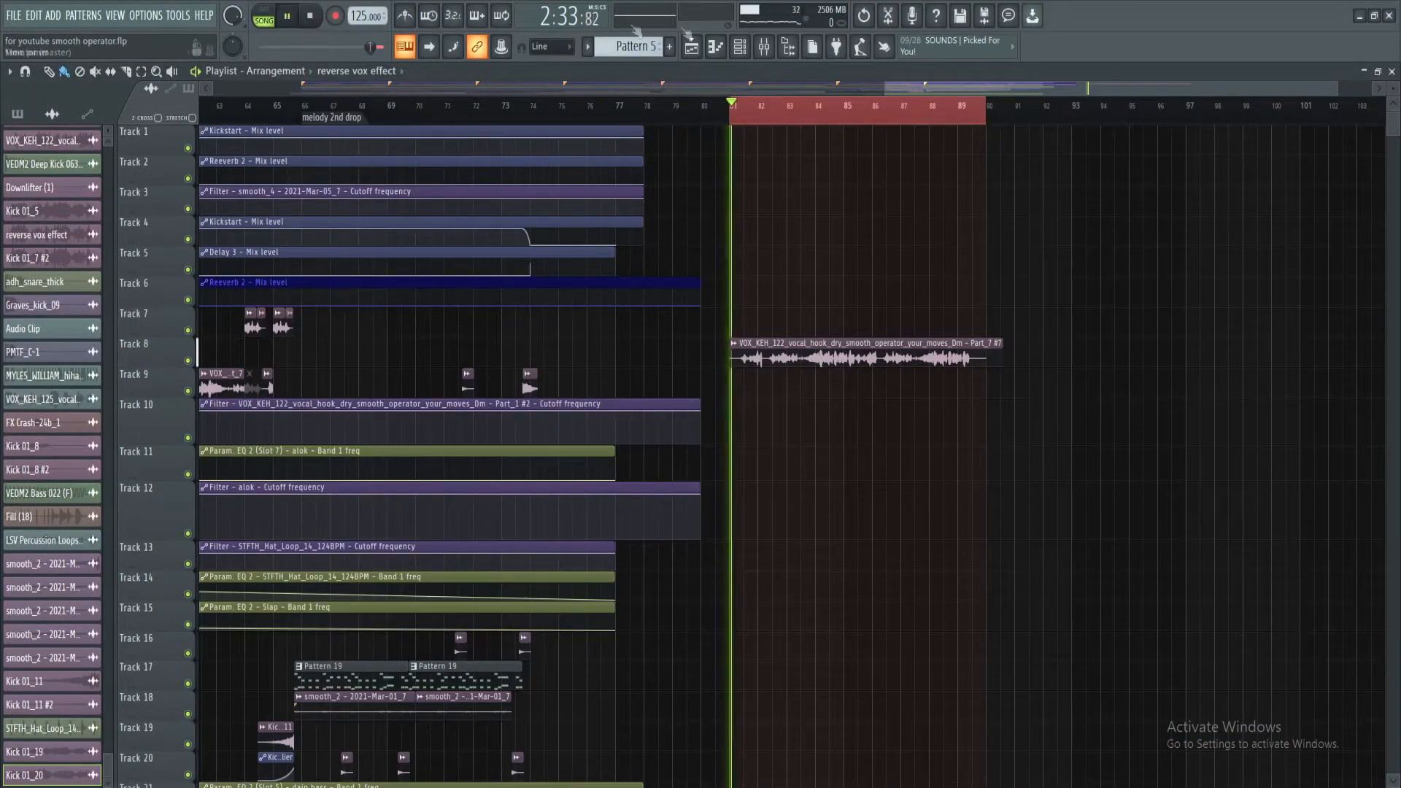
pyautogui.press('F9')
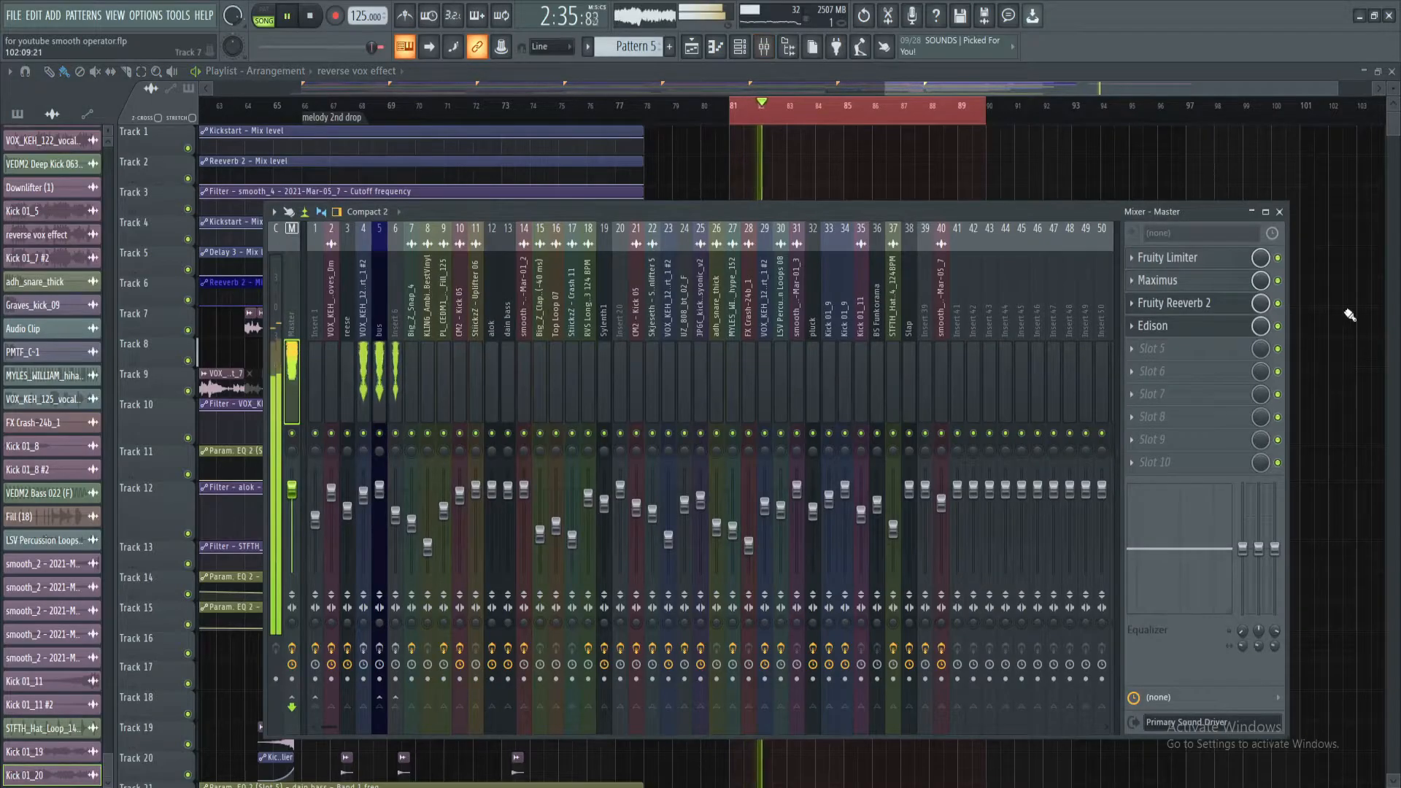
pyautogui.click(1178, 330)
pyautogui.press('space')
pyautogui.moveTo(937, 413); pyautogui.dragTo(919, 344)
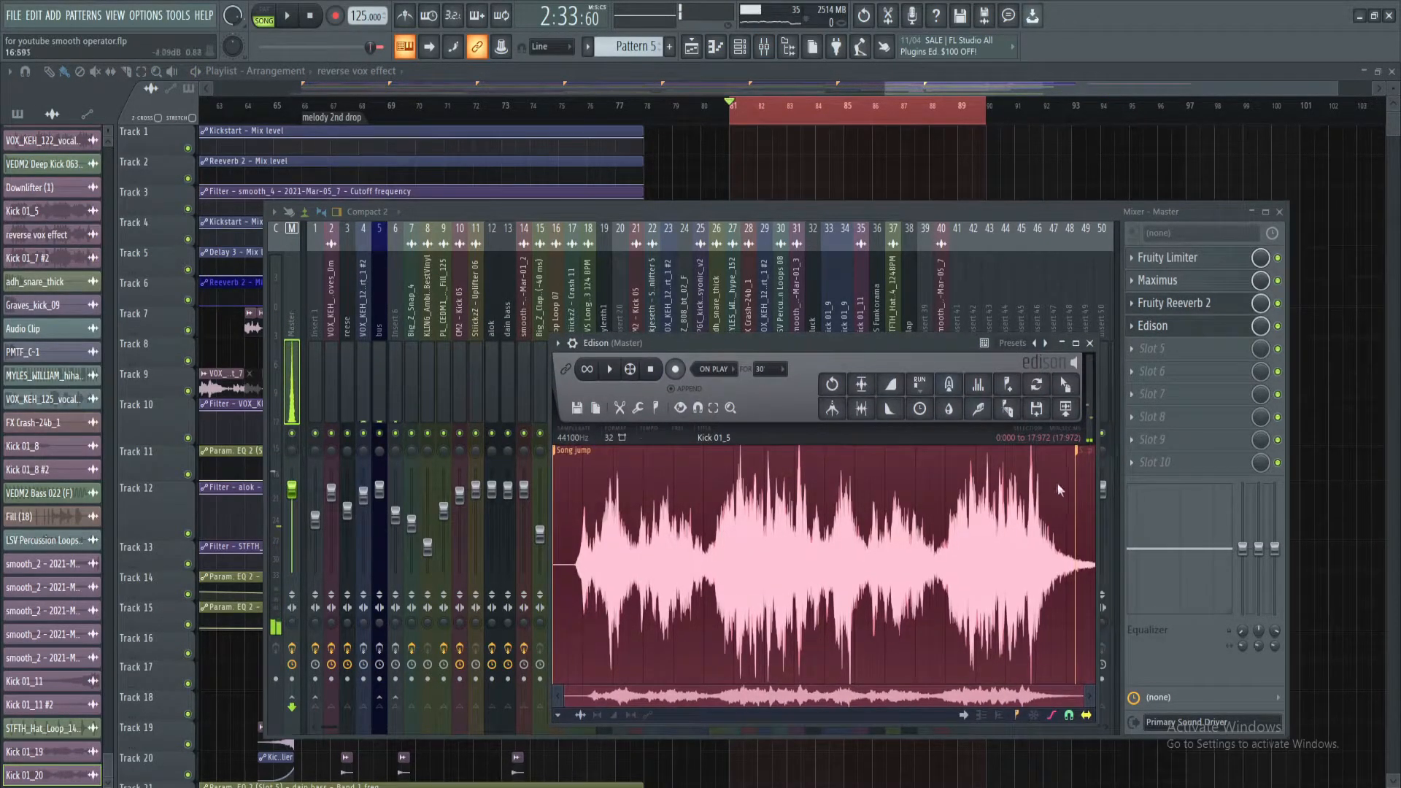
# Place the Edison recording on Track 2 at bar 81 and mute the original vocal copy on Track 8
pyautogui.moveTo(1011, 408); pyautogui.dragTo(762, 163)
pyautogui.doubleClick(762, 163)
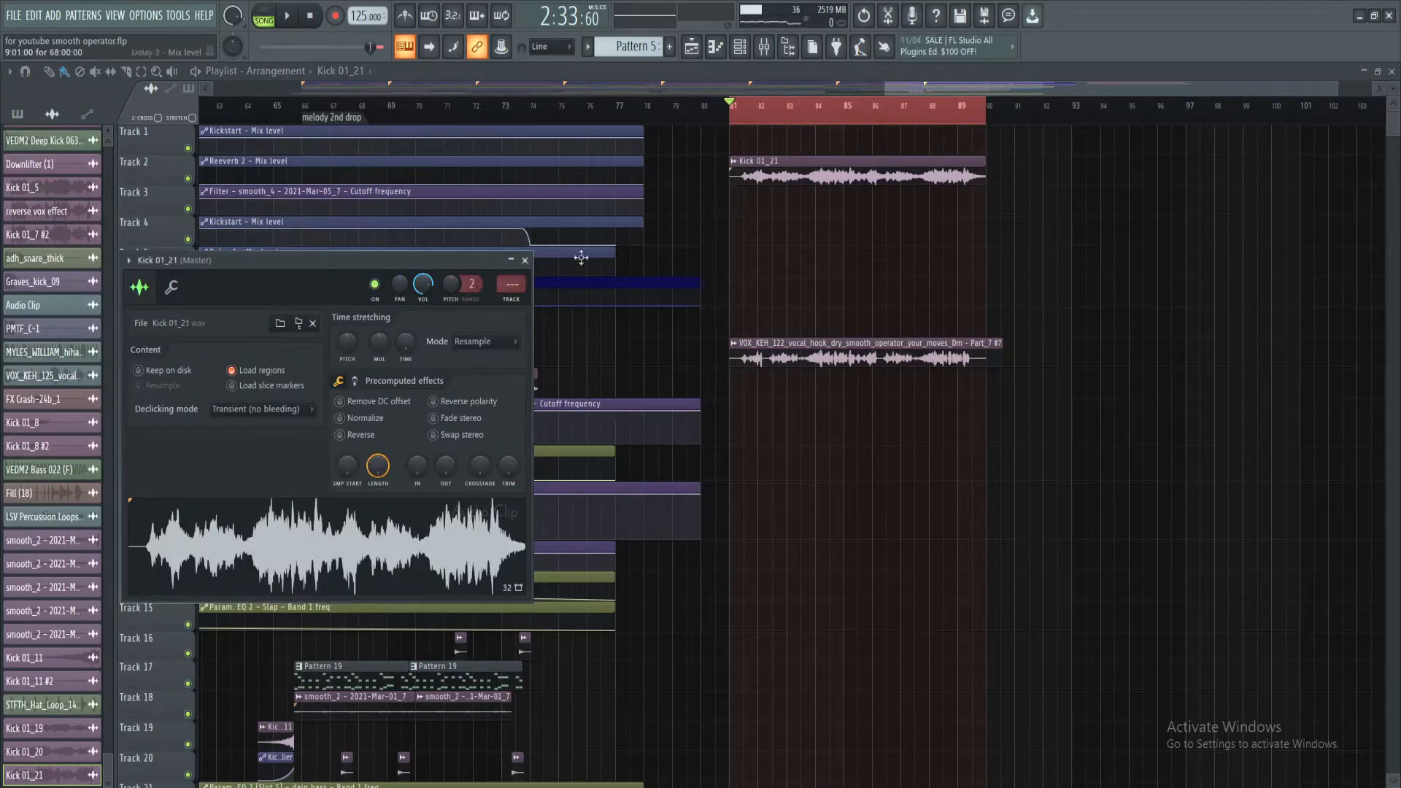
pyautogui.click(764, 46)
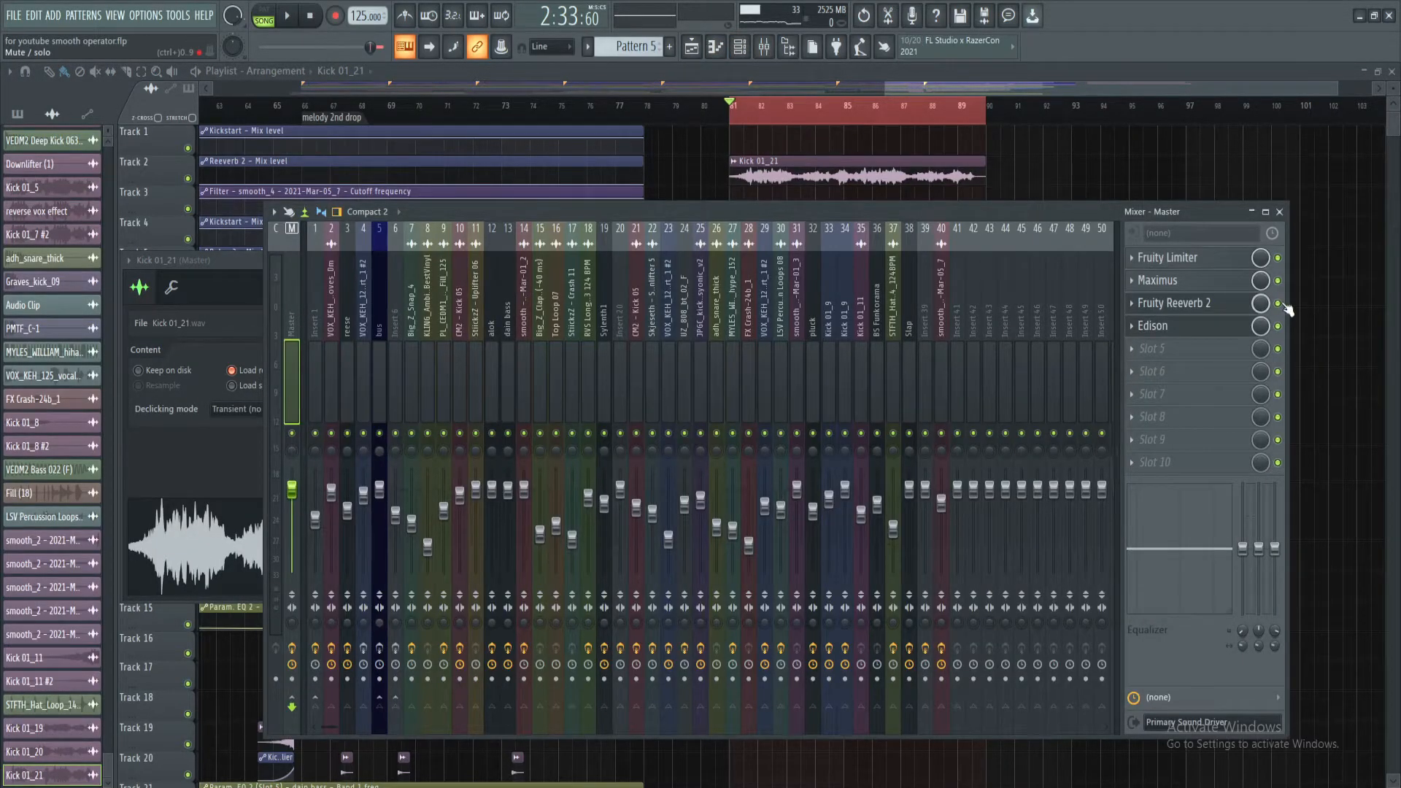
pyautogui.click(1121, 169)
pyautogui.keyDown('alt'); pyautogui.rightClick(755, 365); pyautogui.keyUp('alt')
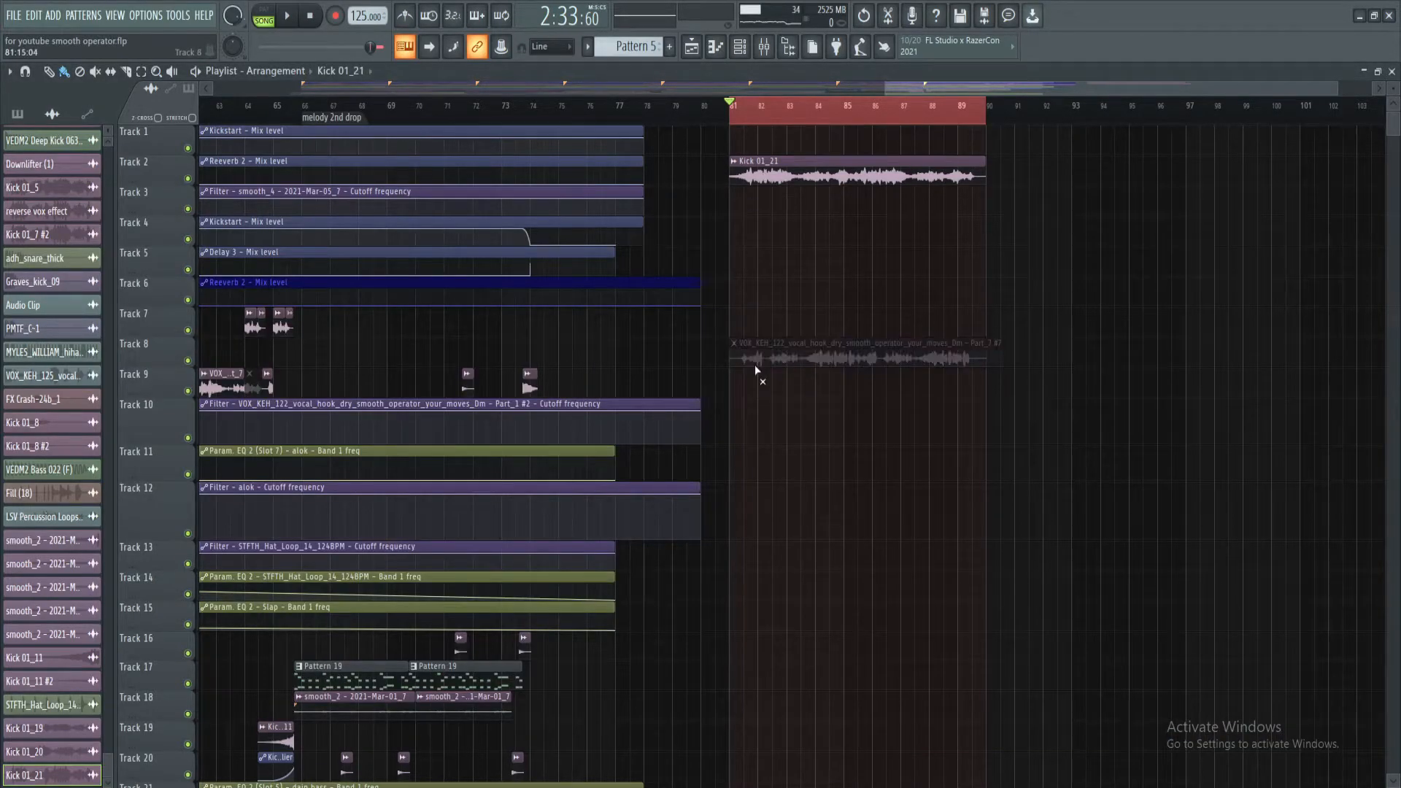
# Turn on Reverse for the recorded clip on Track 2, and play it back from bar 81
pyautogui.doubleClick(777, 159)
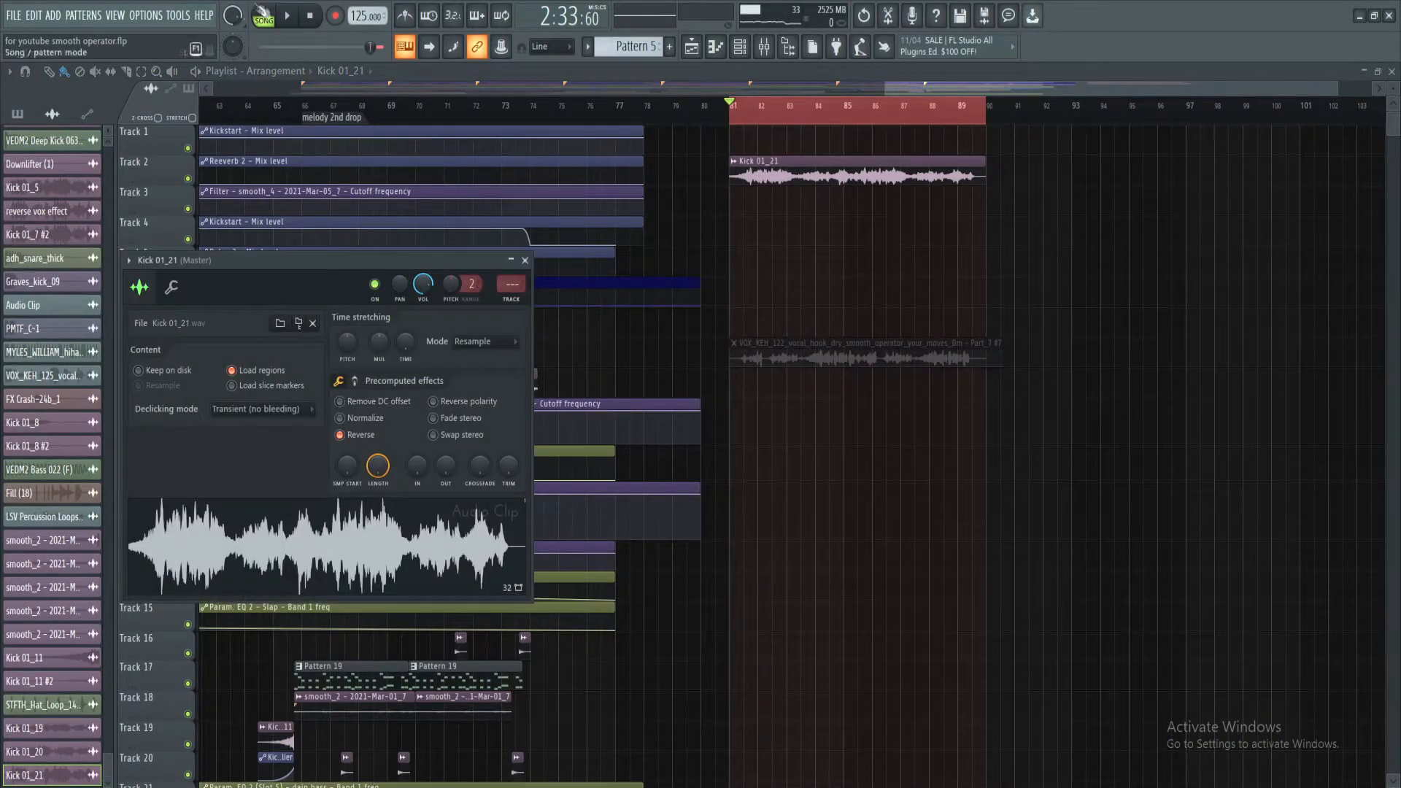
pyautogui.click(289, 19)
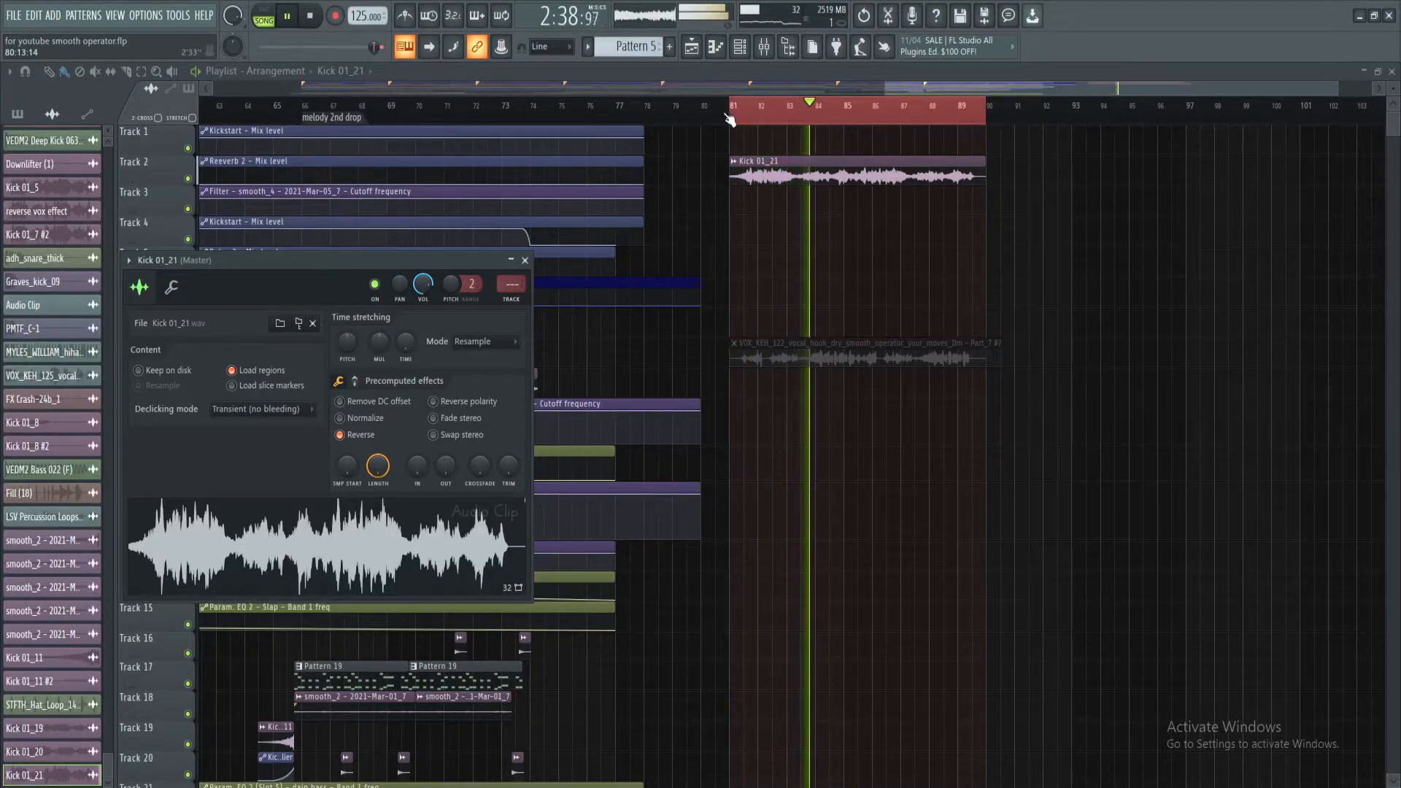
pyautogui.scroll(-3, 732, 119)
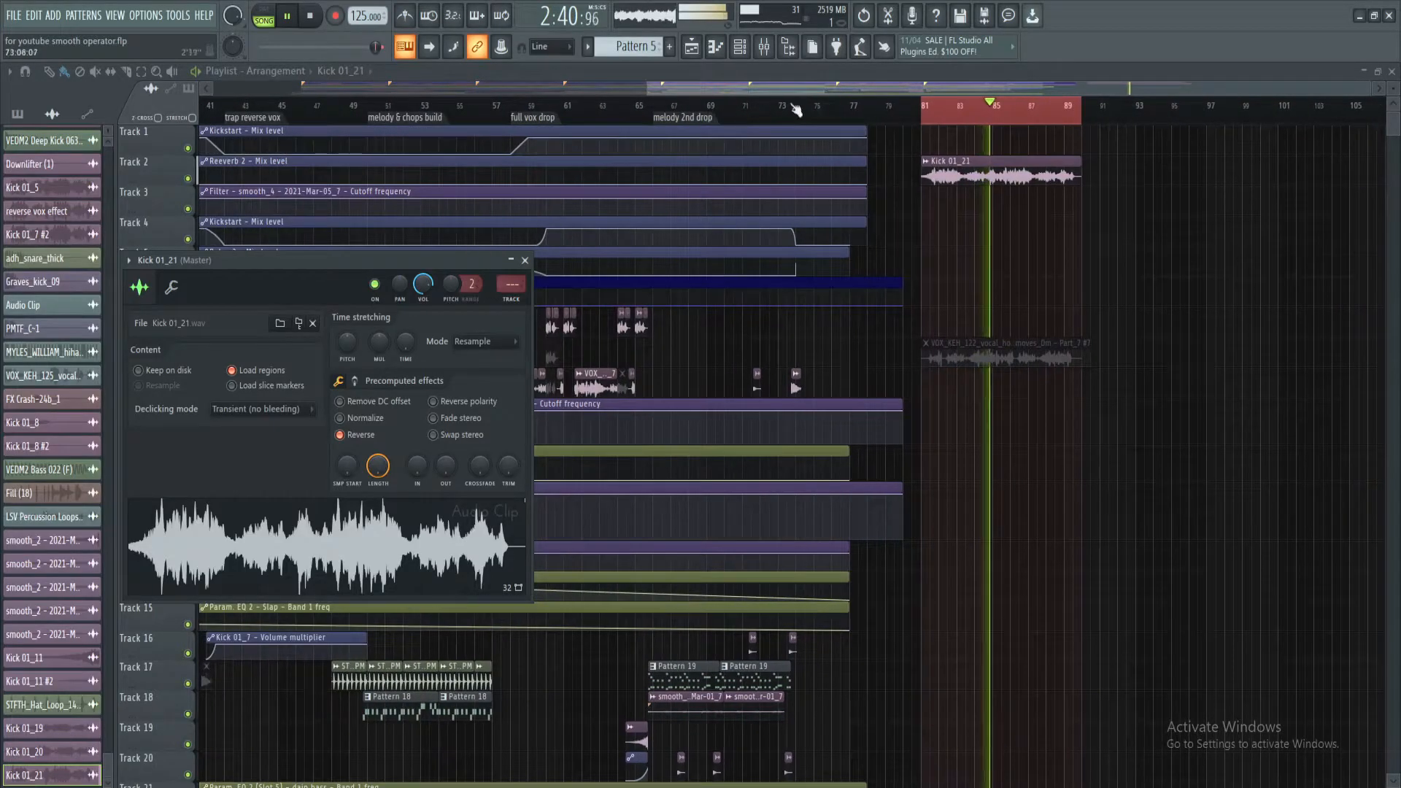
pyautogui.press('space')
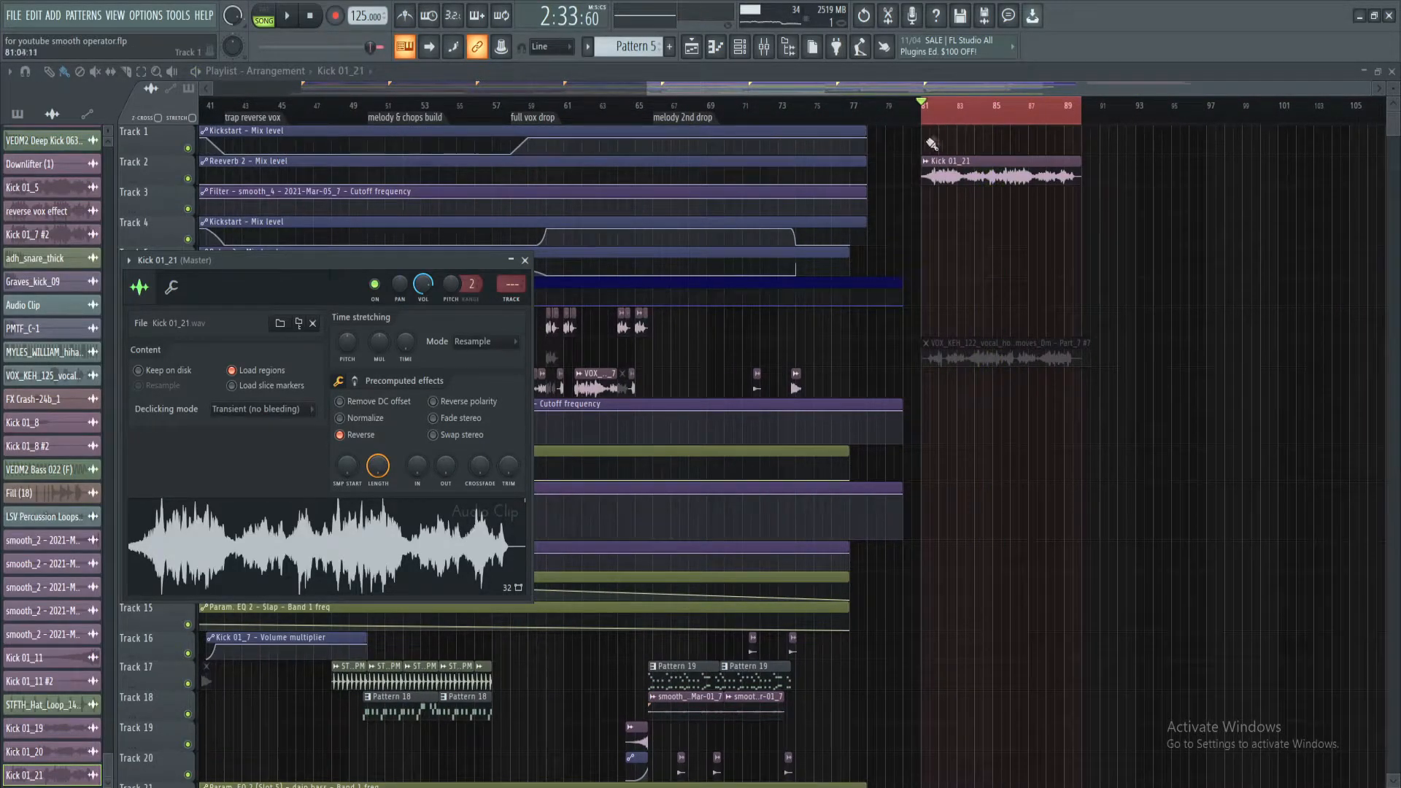
# Mute the reversed recording on Track 2 and set the timeline selection from the vocal chop intro to just past bar 77
pyautogui.keyDown('alt'); pyautogui.rightClick(934, 168); pyautogui.keyUp('alt')
pyautogui.scroll(-3, 963, 117)
pyautogui.moveTo(1095, 115); pyautogui.dragTo(292, 114)
pyautogui.rightClick(1088, 123)
pyautogui.rightClick(1071, 183)
pyautogui.moveTo(1093, 110); pyautogui.dragTo(1073, 111)
pyautogui.rightClick(1081, 167)
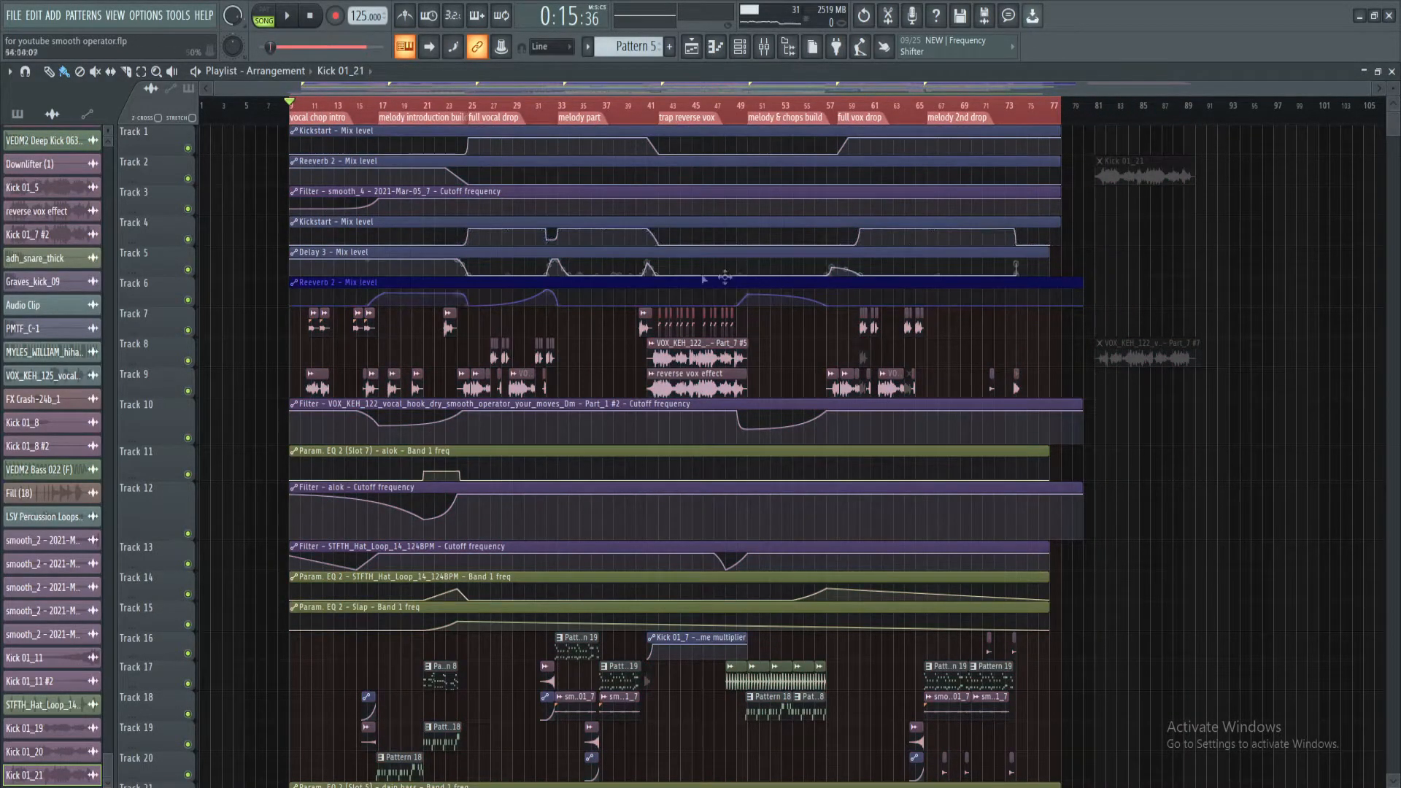
# Open the reverse vox effect clip's mixer insert and examine its Fruity parametric EQ 2 and OTT_x64 settings
pyautogui.scroll(4, 549, 115)
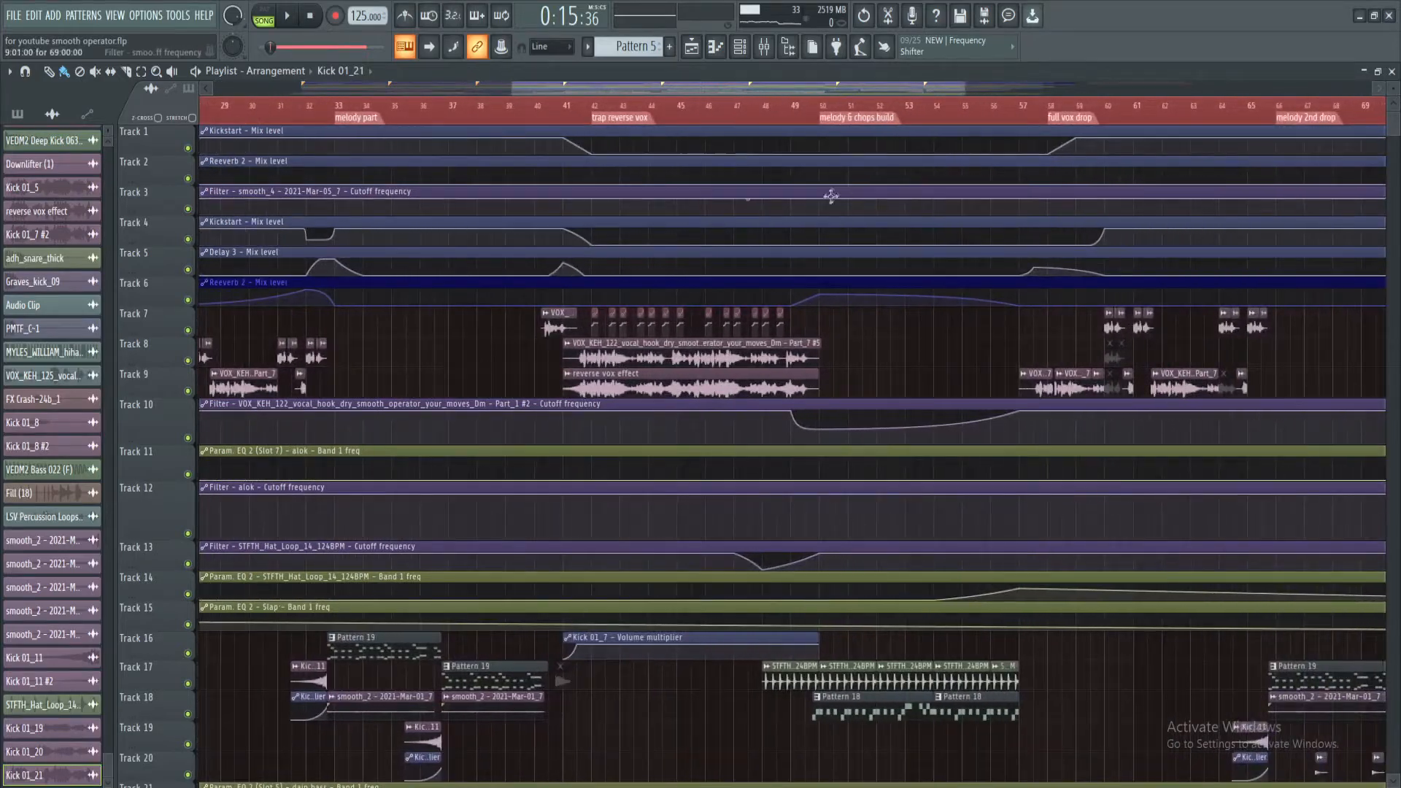
pyautogui.scroll(-1, 678, 285)
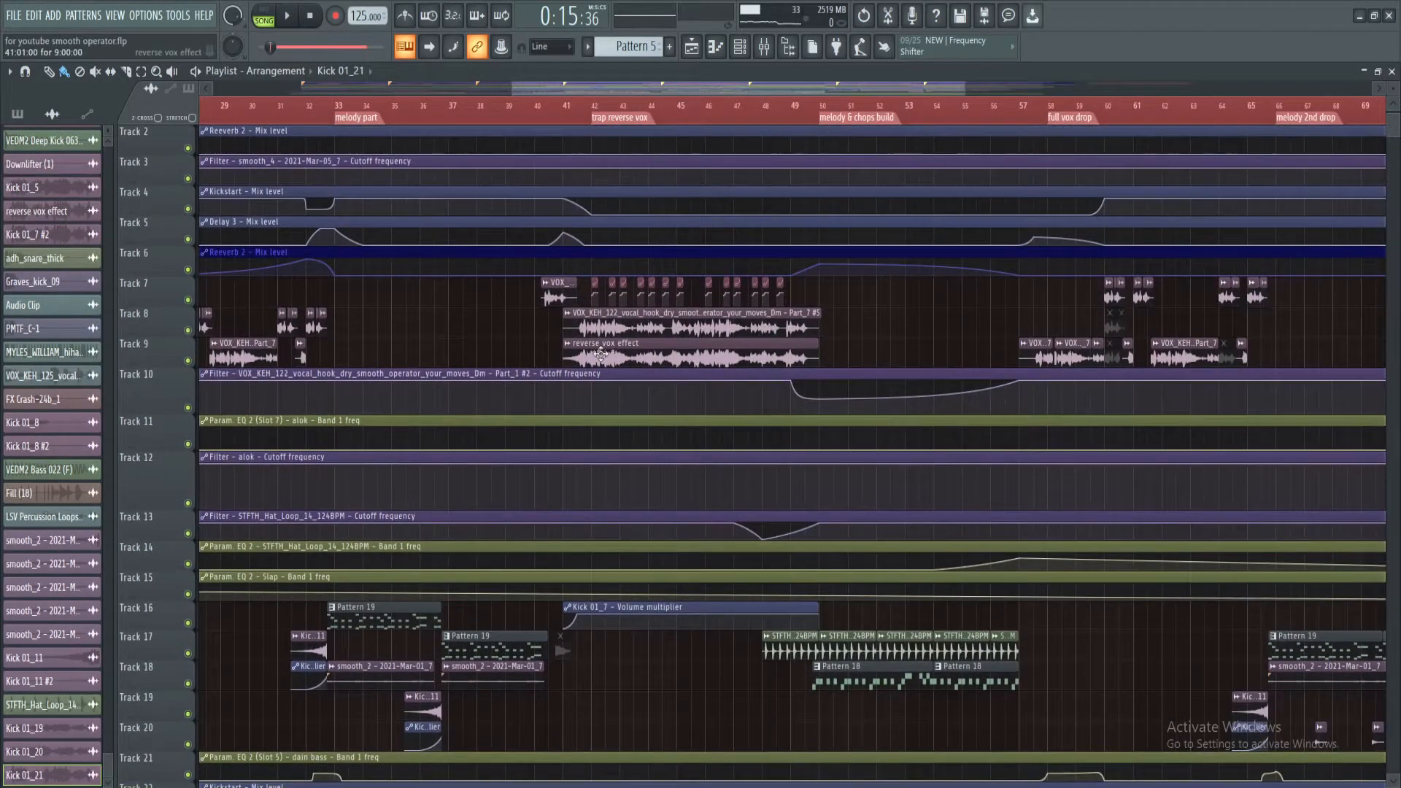
pyautogui.doubleClick(577, 351)
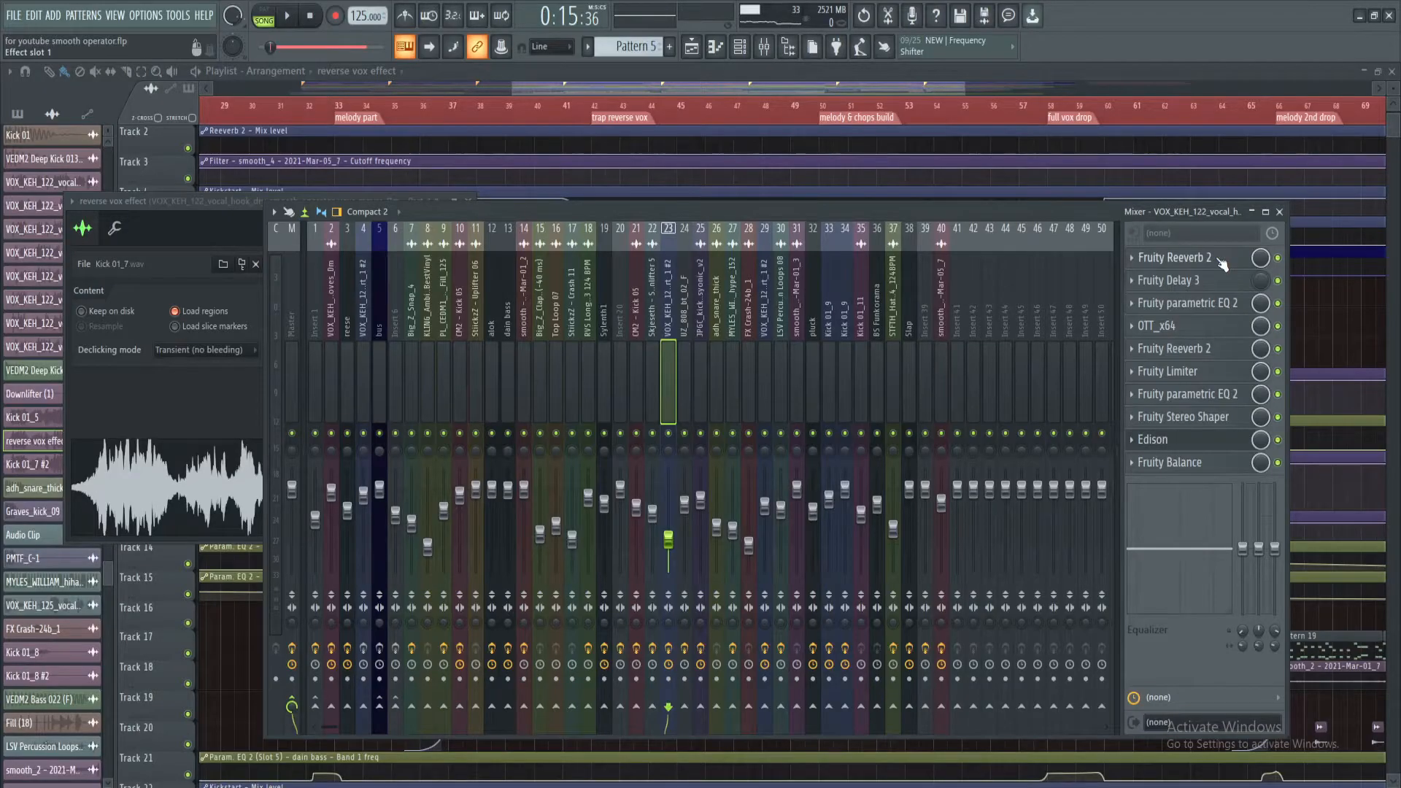
pyautogui.click(1225, 310)
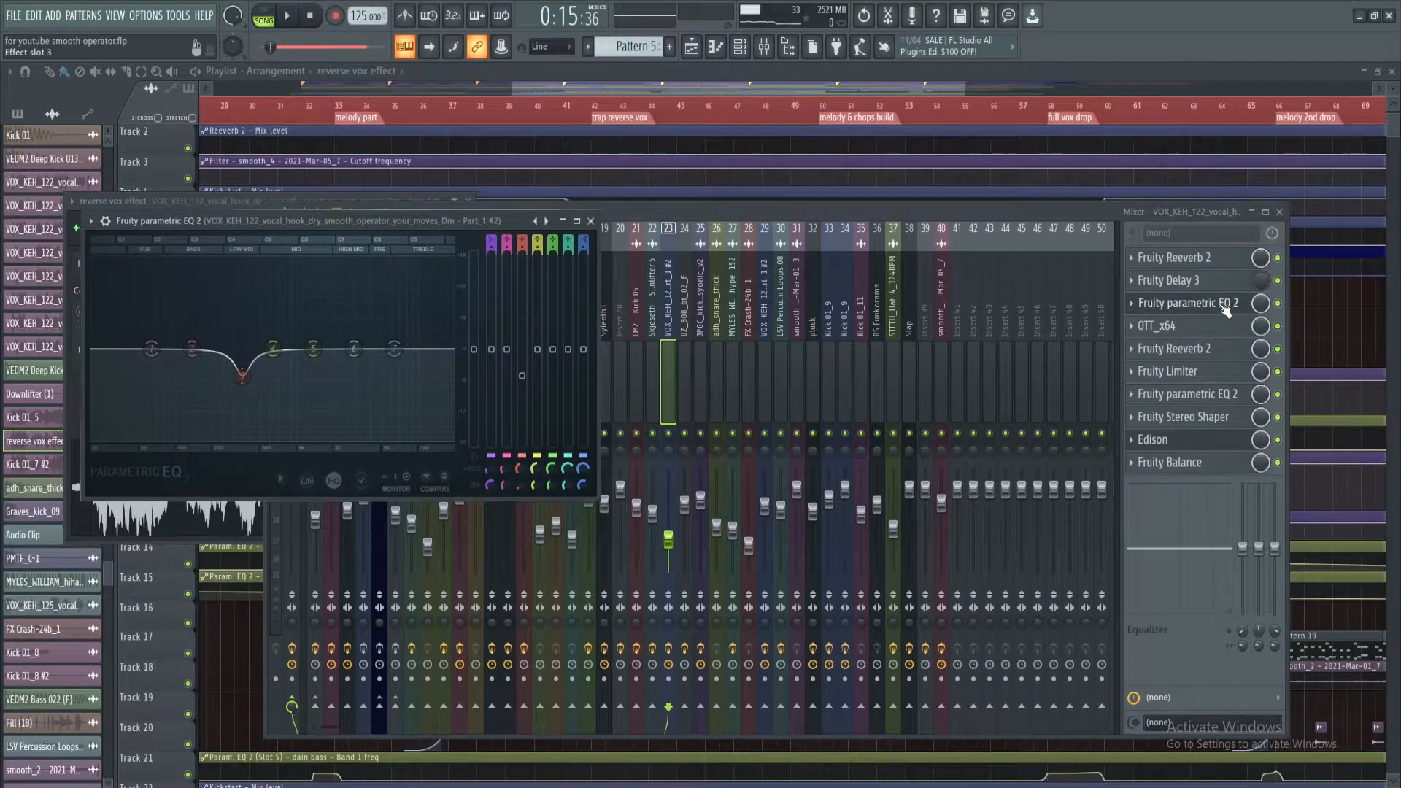
pyautogui.click(1183, 320)
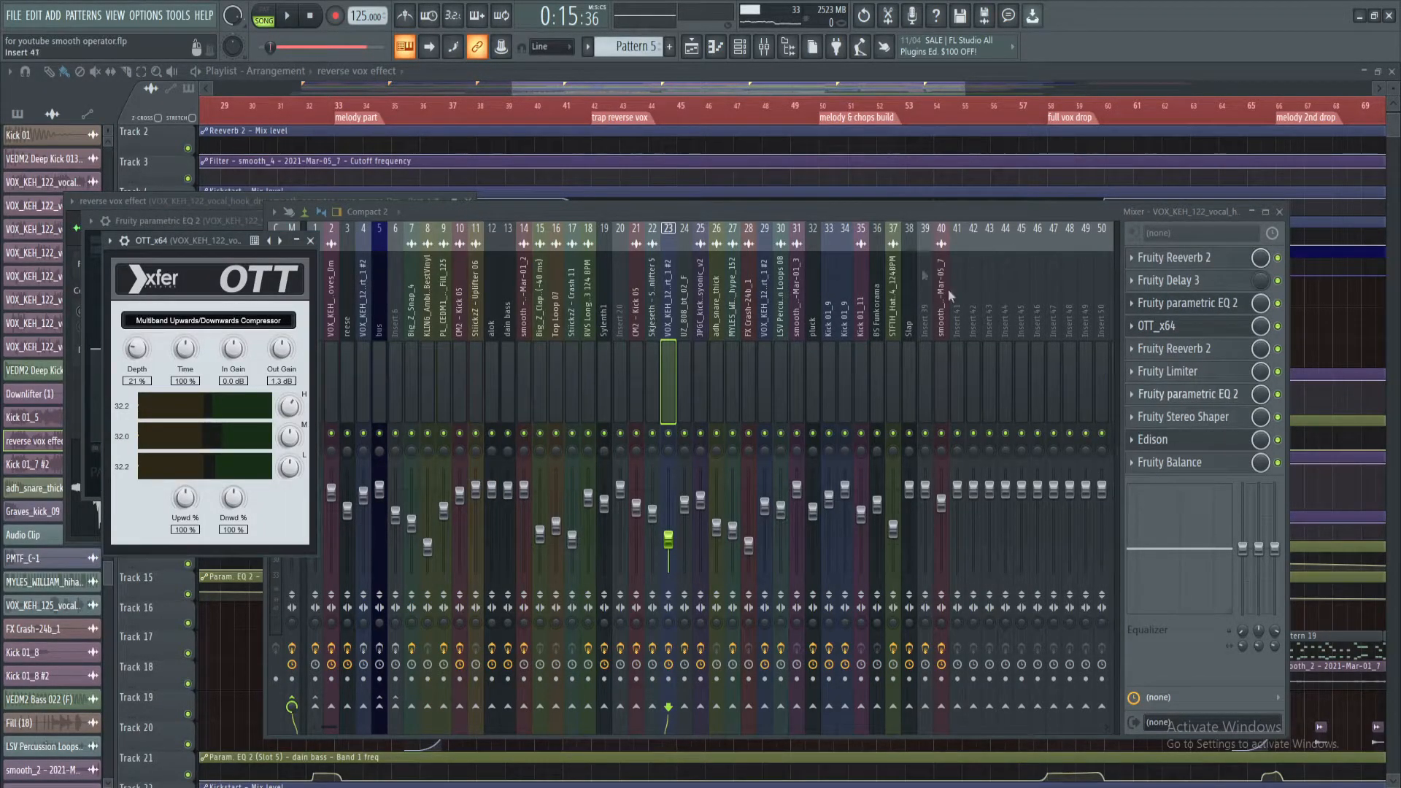
# Close the mixer and effect windows and return to the trap reverse vox section in the playlist
pyautogui.click(863, 216)
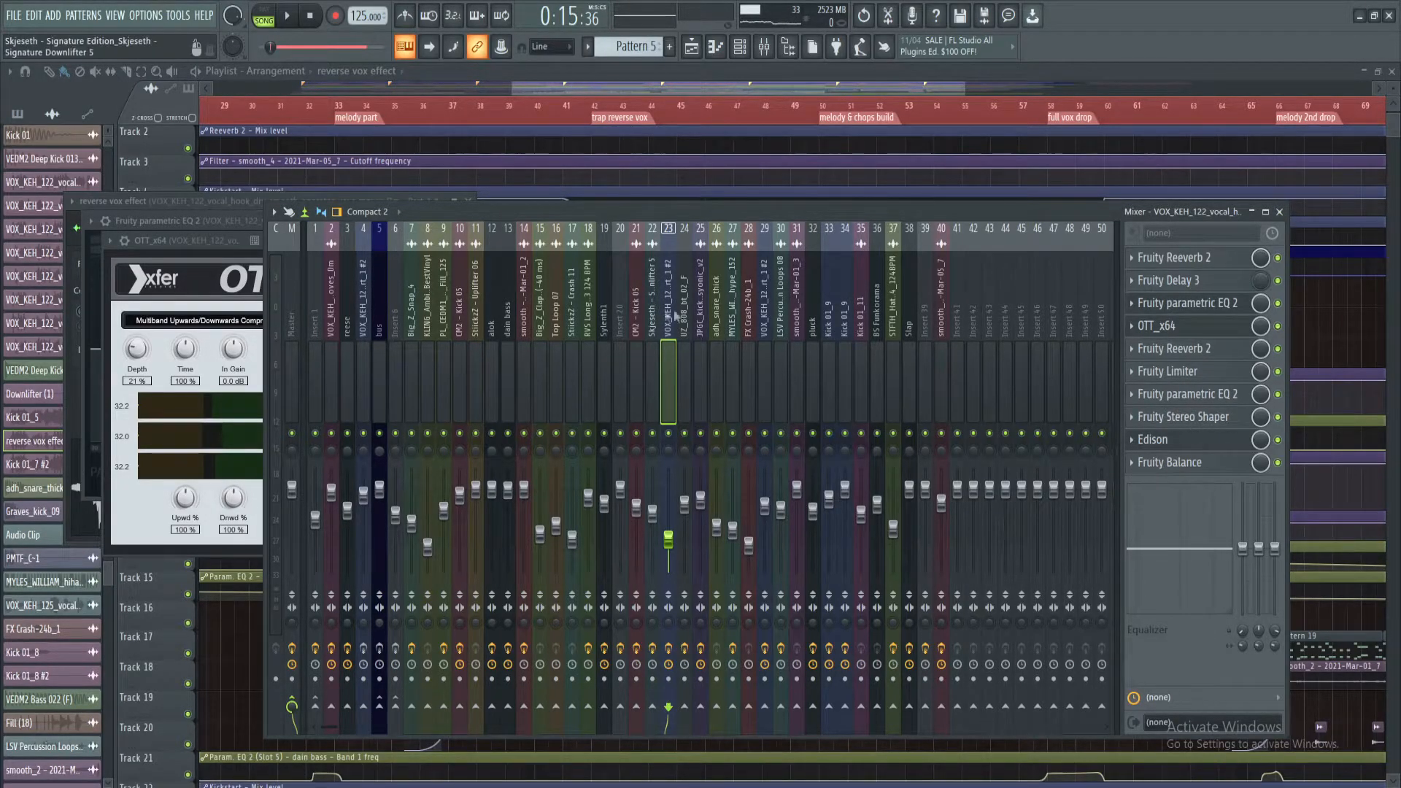
pyautogui.rightClick(1330, 349)
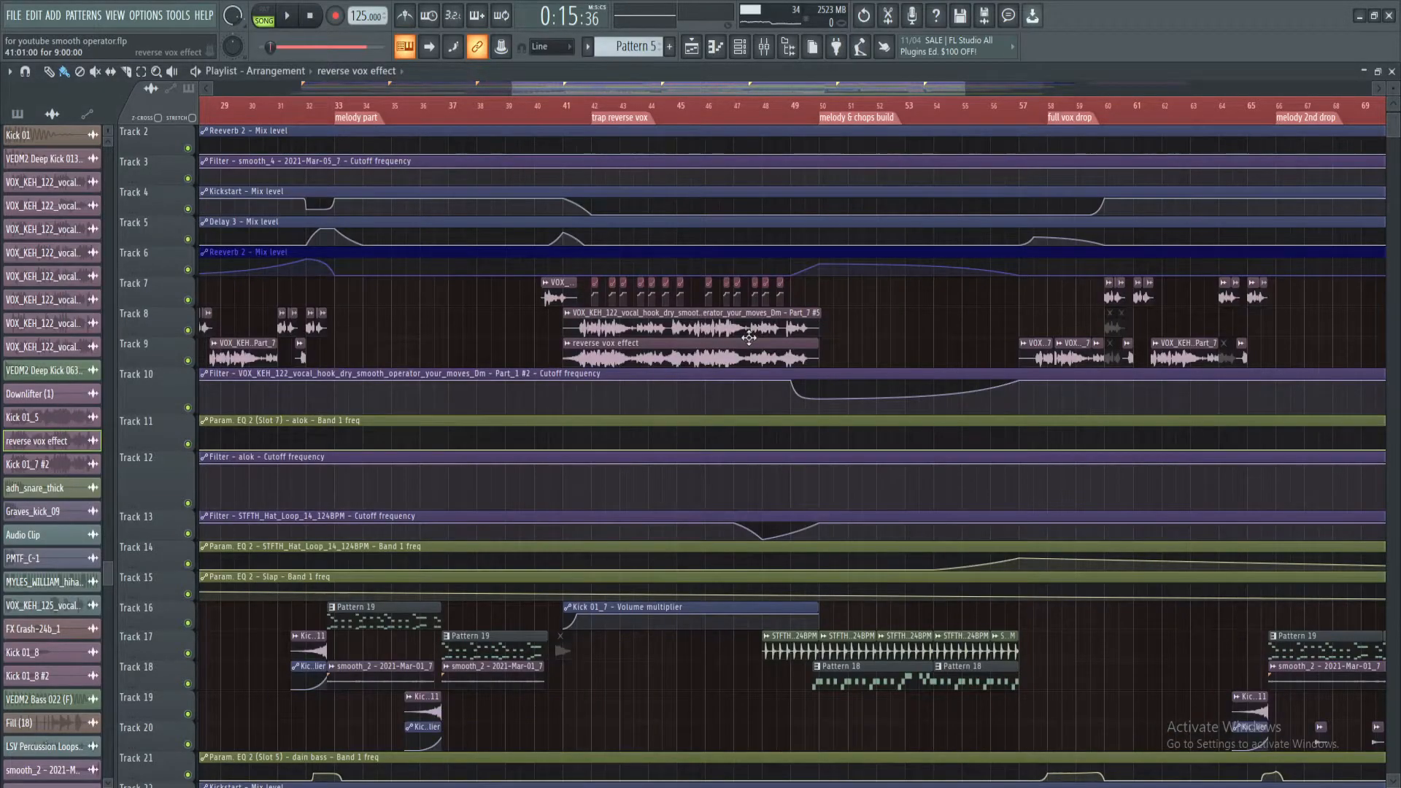
pyautogui.scroll(1, 750, 334)
pyautogui.scroll(4, 573, 109)
pyautogui.scroll(-3, 578, 111)
pyautogui.scroll(-3, 576, 109)
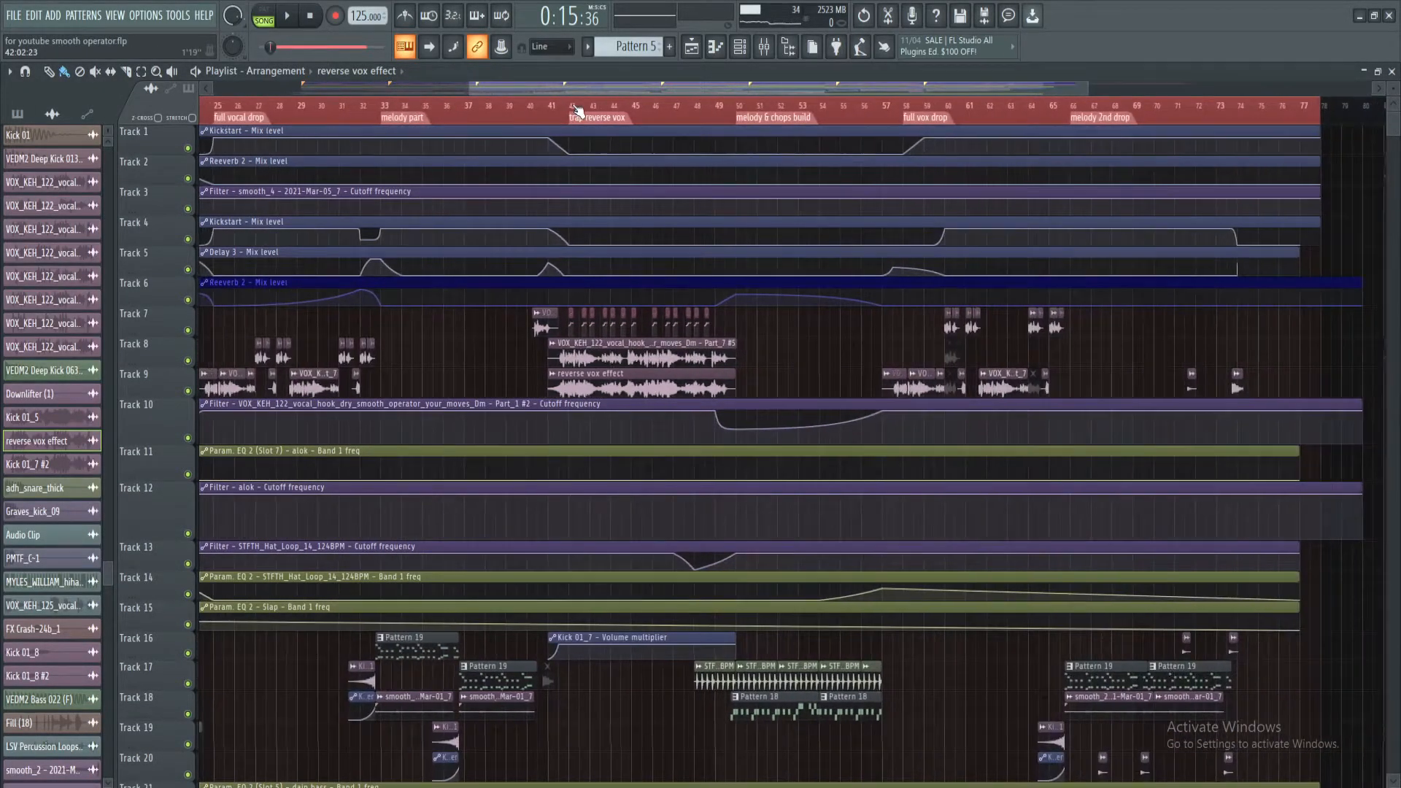
# Play the trap reverse vox section from bar 41, checking the mixer meters during playback
pyautogui.click(549, 108)
pyautogui.scroll(2, 575, 112)
pyautogui.press('space')
pyautogui.press('space')
pyautogui.press('F9')
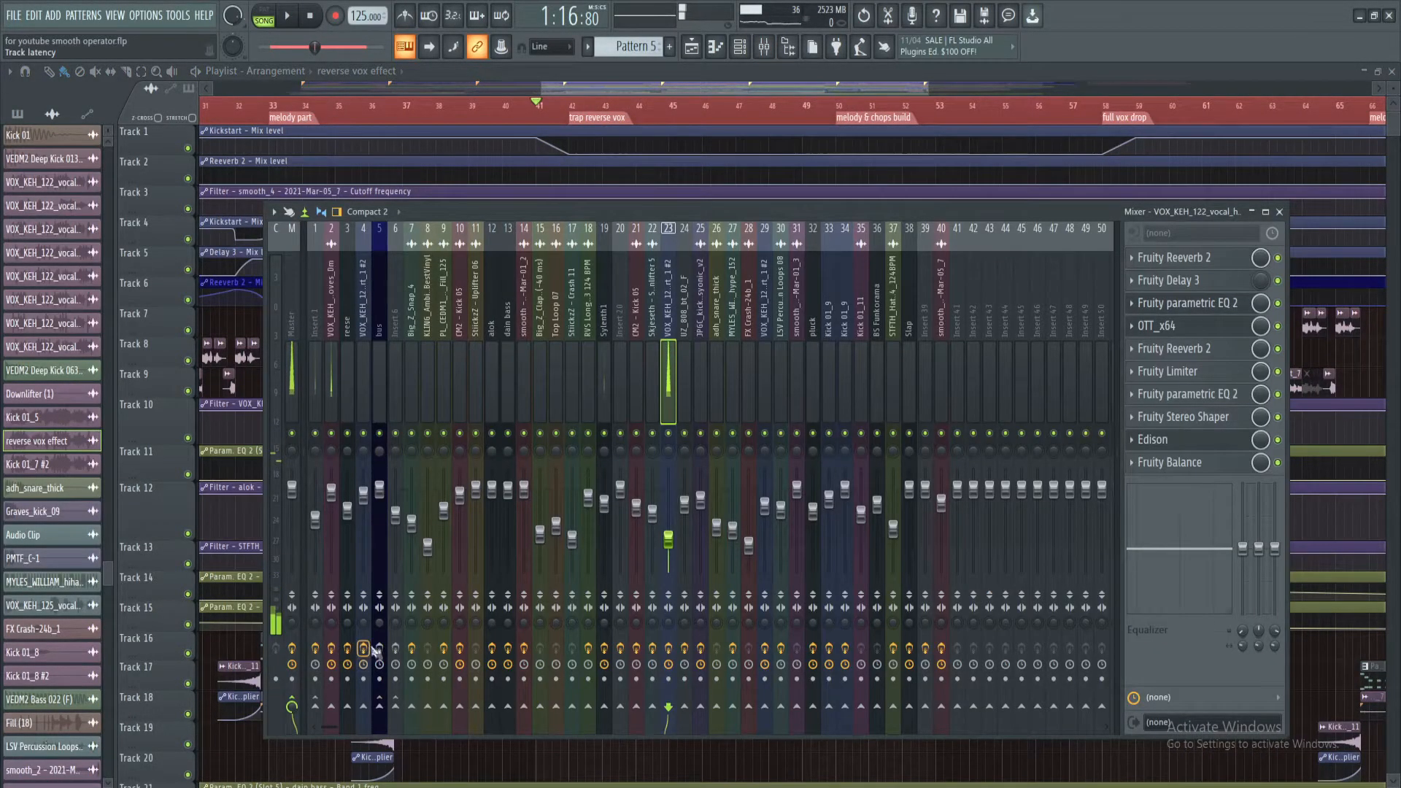
pyautogui.click(287, 22)
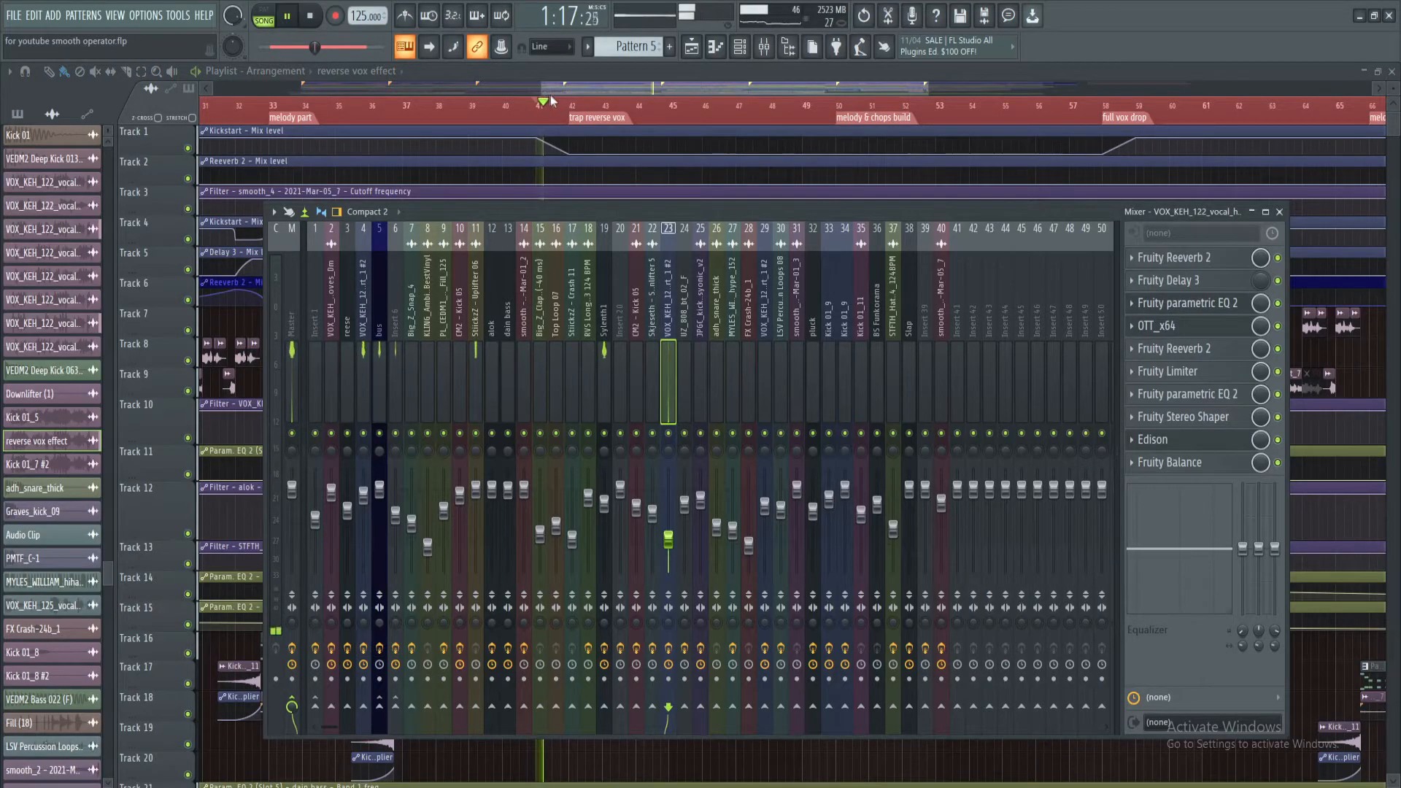
pyautogui.press('F9')
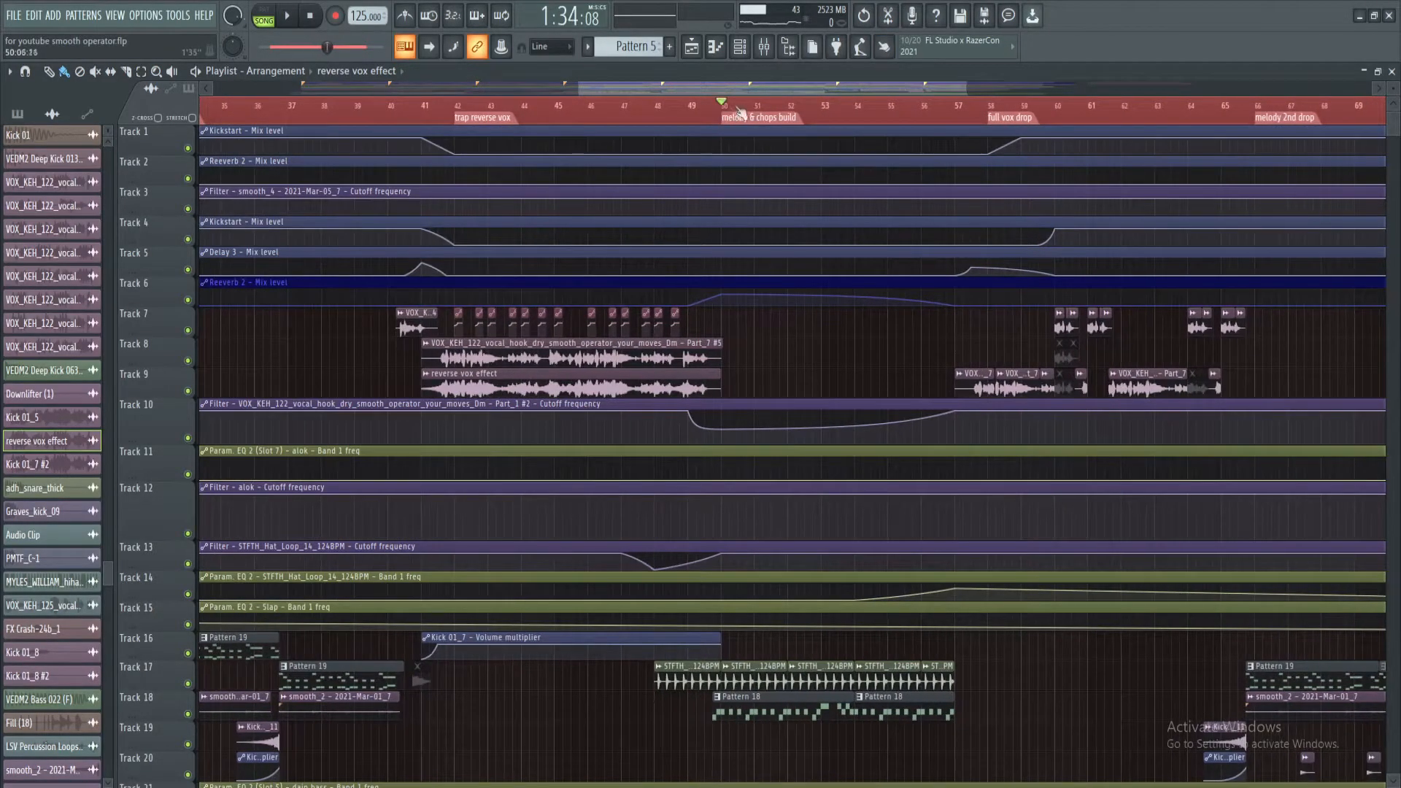
# Play the melody & chops build section from bar 50 and examine its hat loop and melody patterns
pyautogui.scroll(3, 768, 97)
pyautogui.scroll(-3, 781, 337)
pyautogui.scroll(-5, 781, 338)
pyautogui.scroll(3, 726, 343)
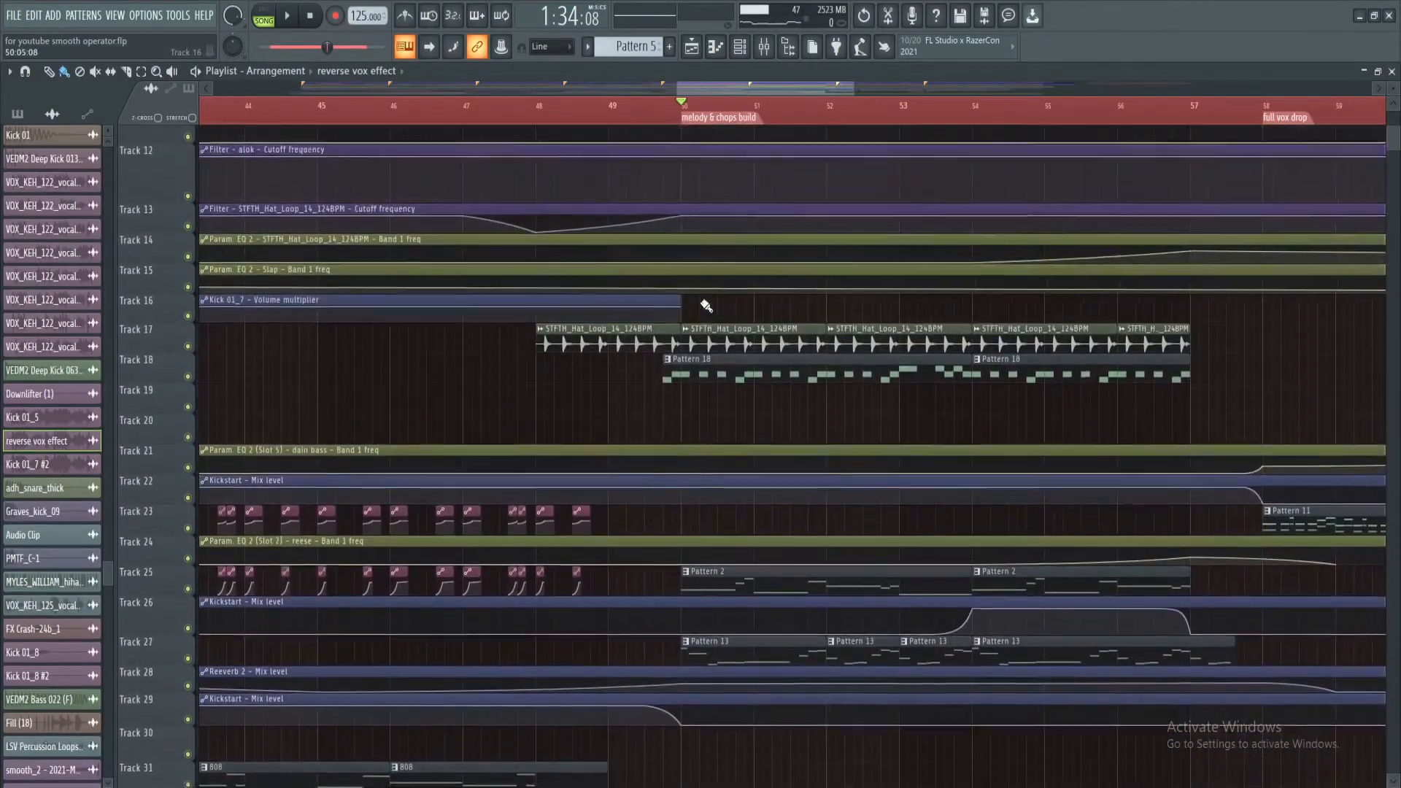
pyautogui.press('space')
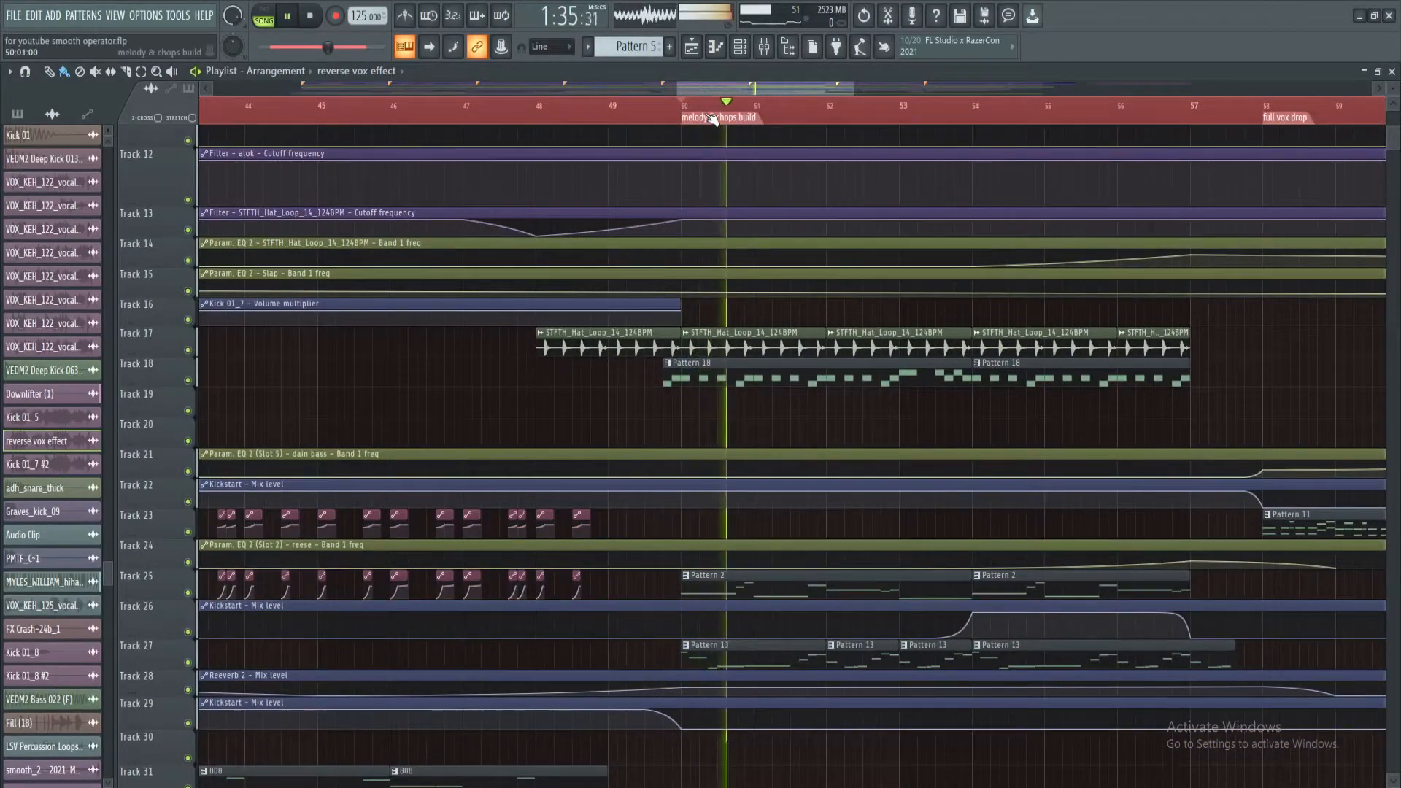
pyautogui.press('space')
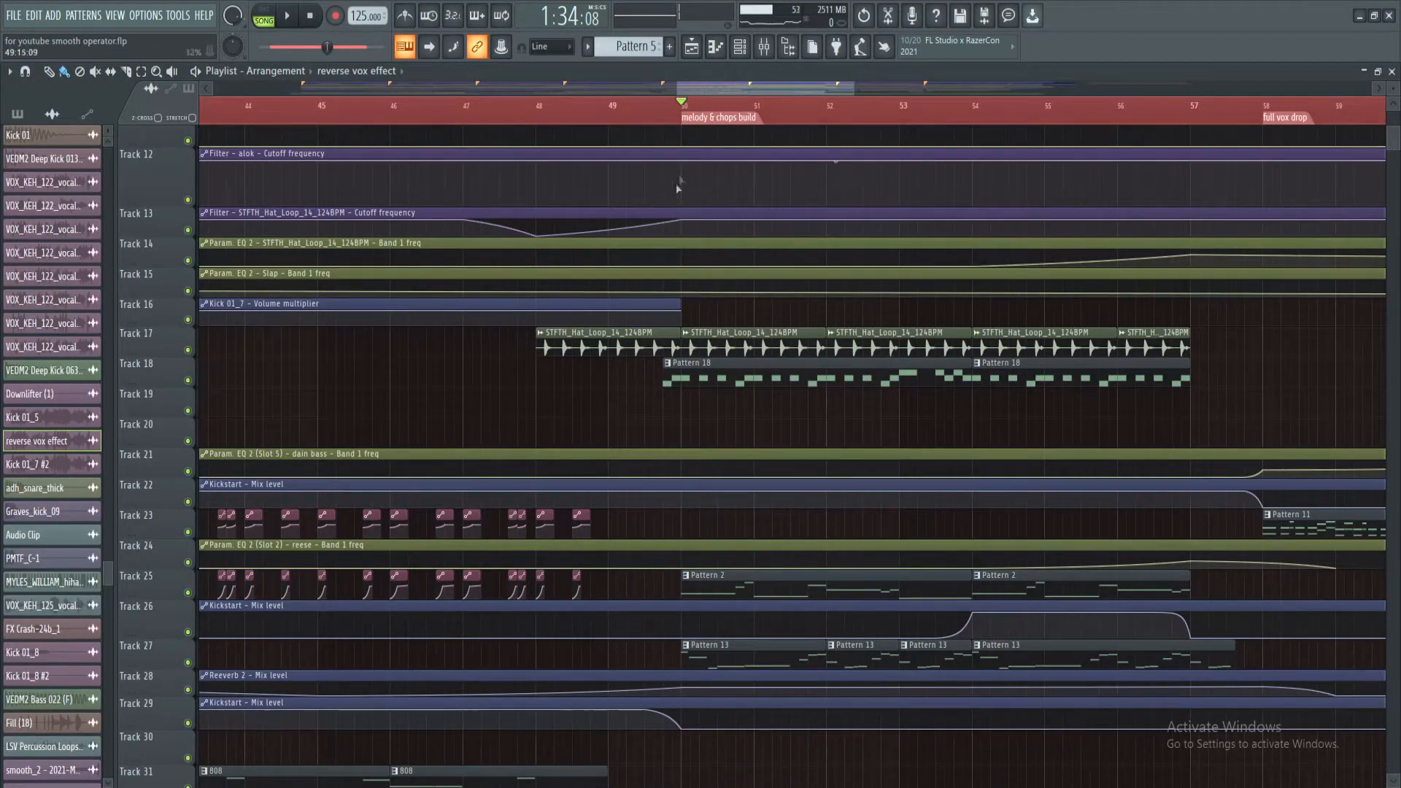
pyautogui.scroll(-5, 701, 102)
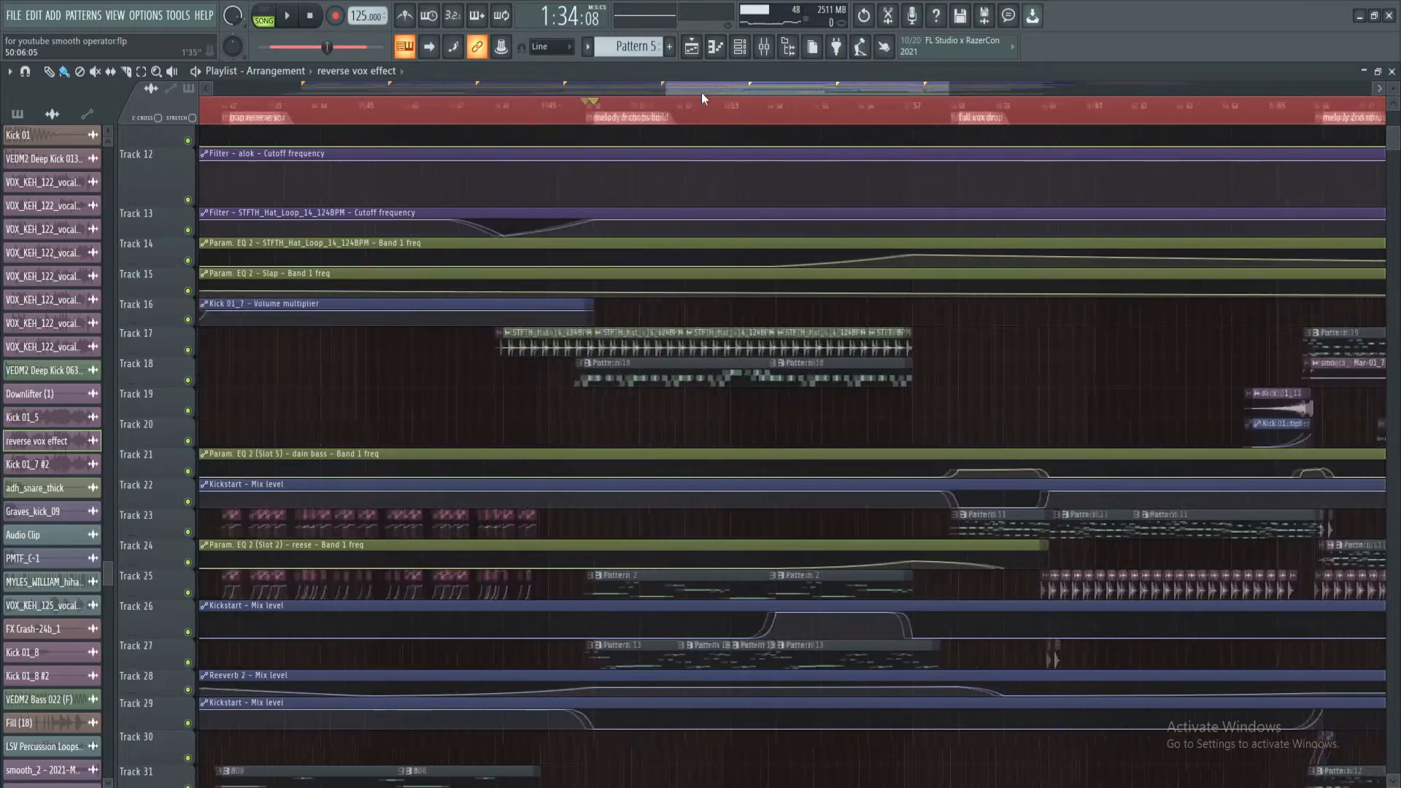
pyautogui.press('space')
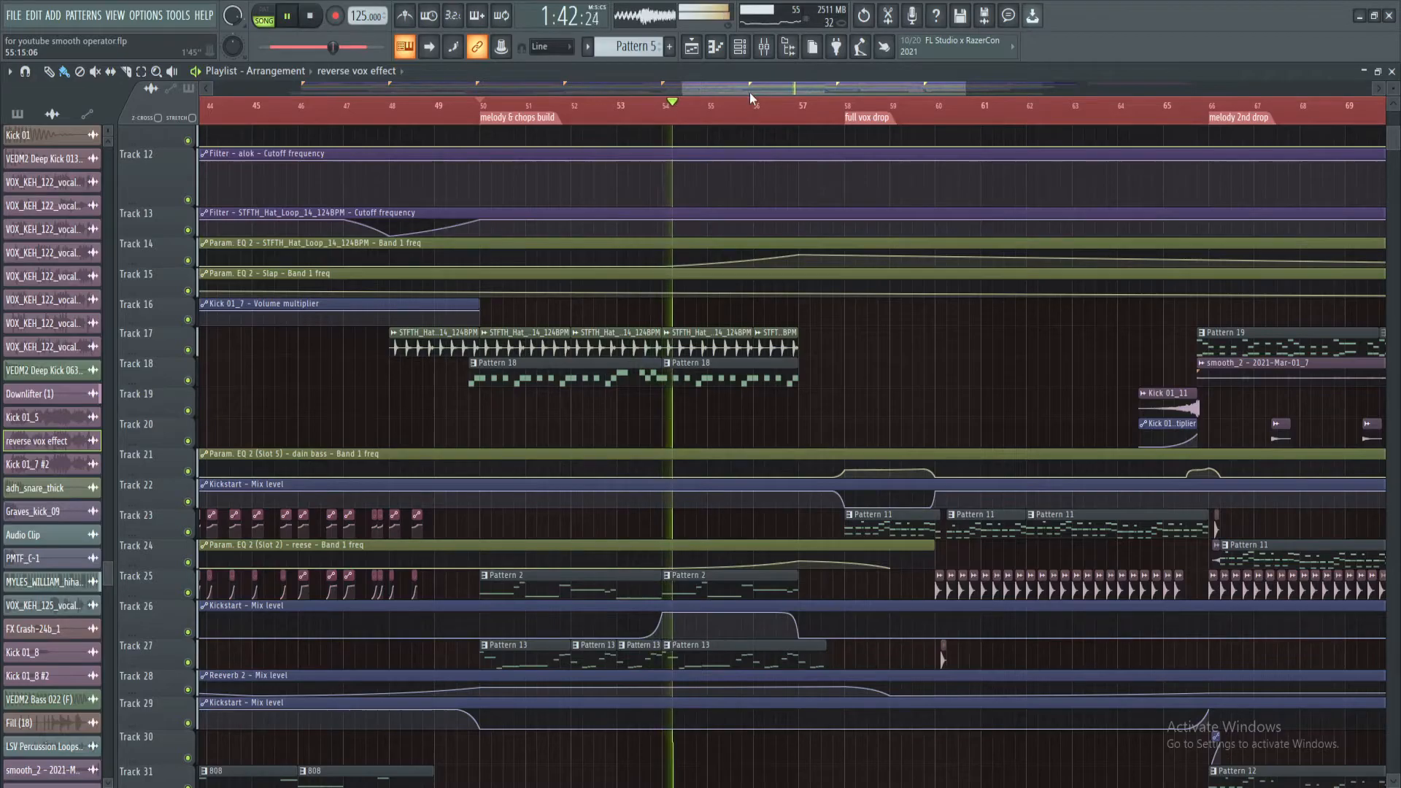
pyautogui.hscroll(3, 749, 93)
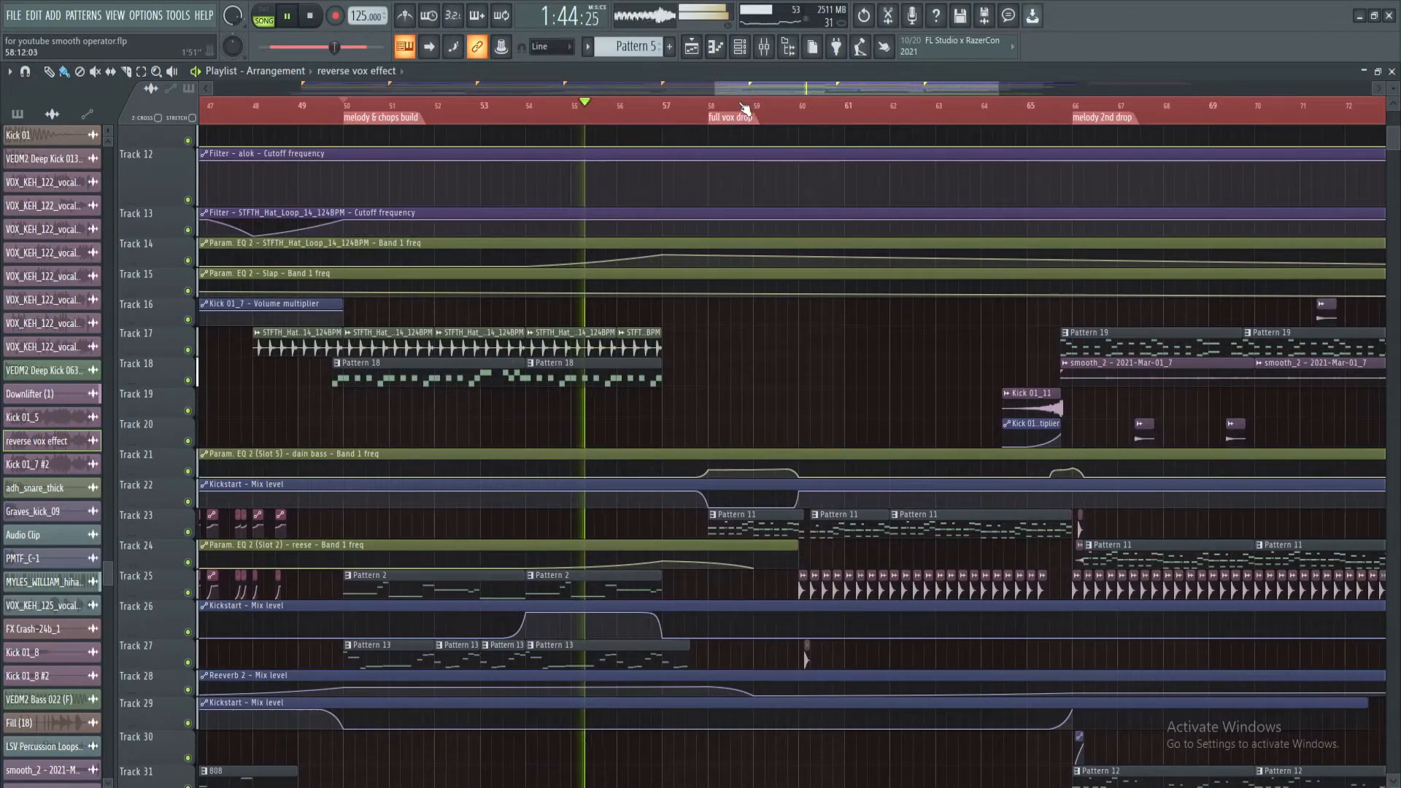
pyautogui.press('space')
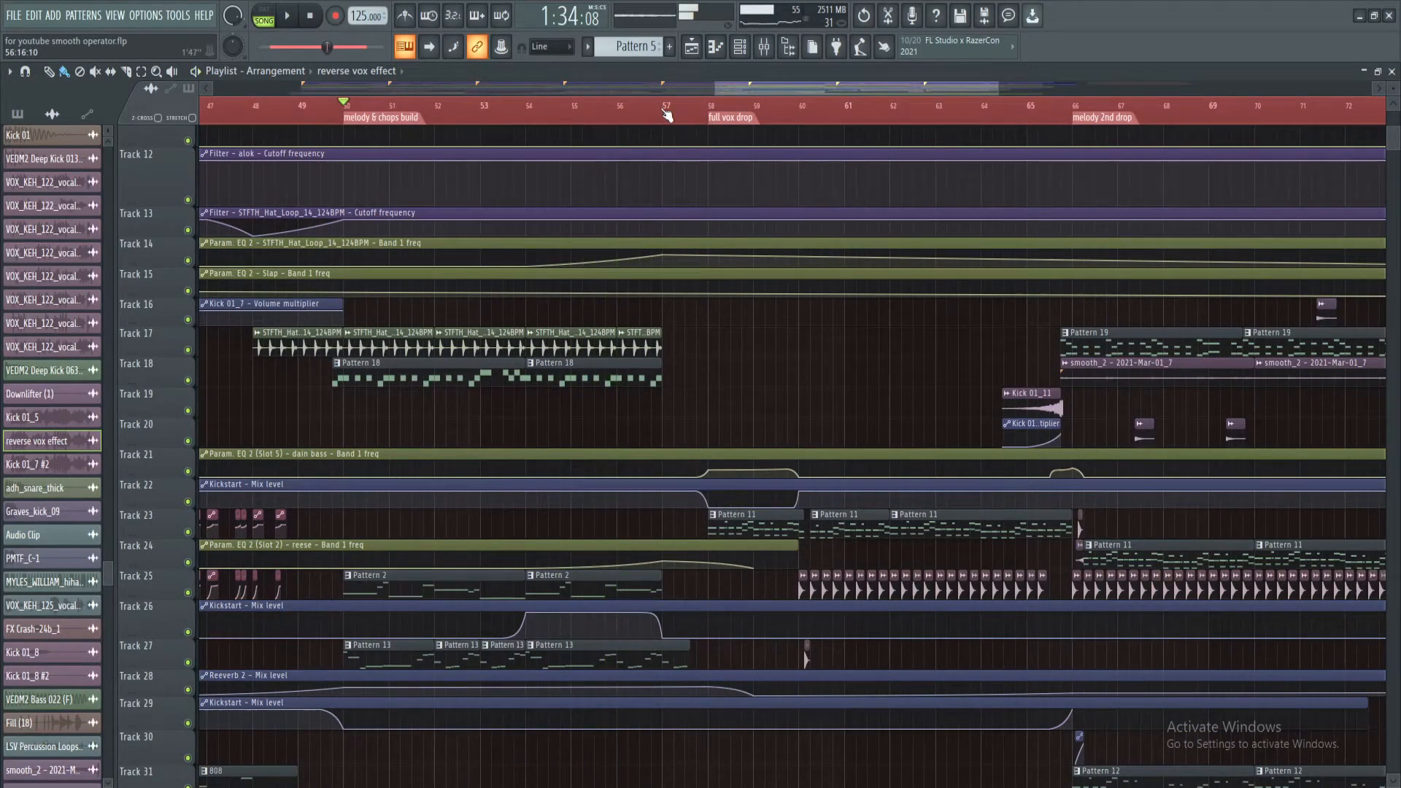
# Play the transition from bar 57 into the full vox drop
pyautogui.scroll(3, 712, 117)
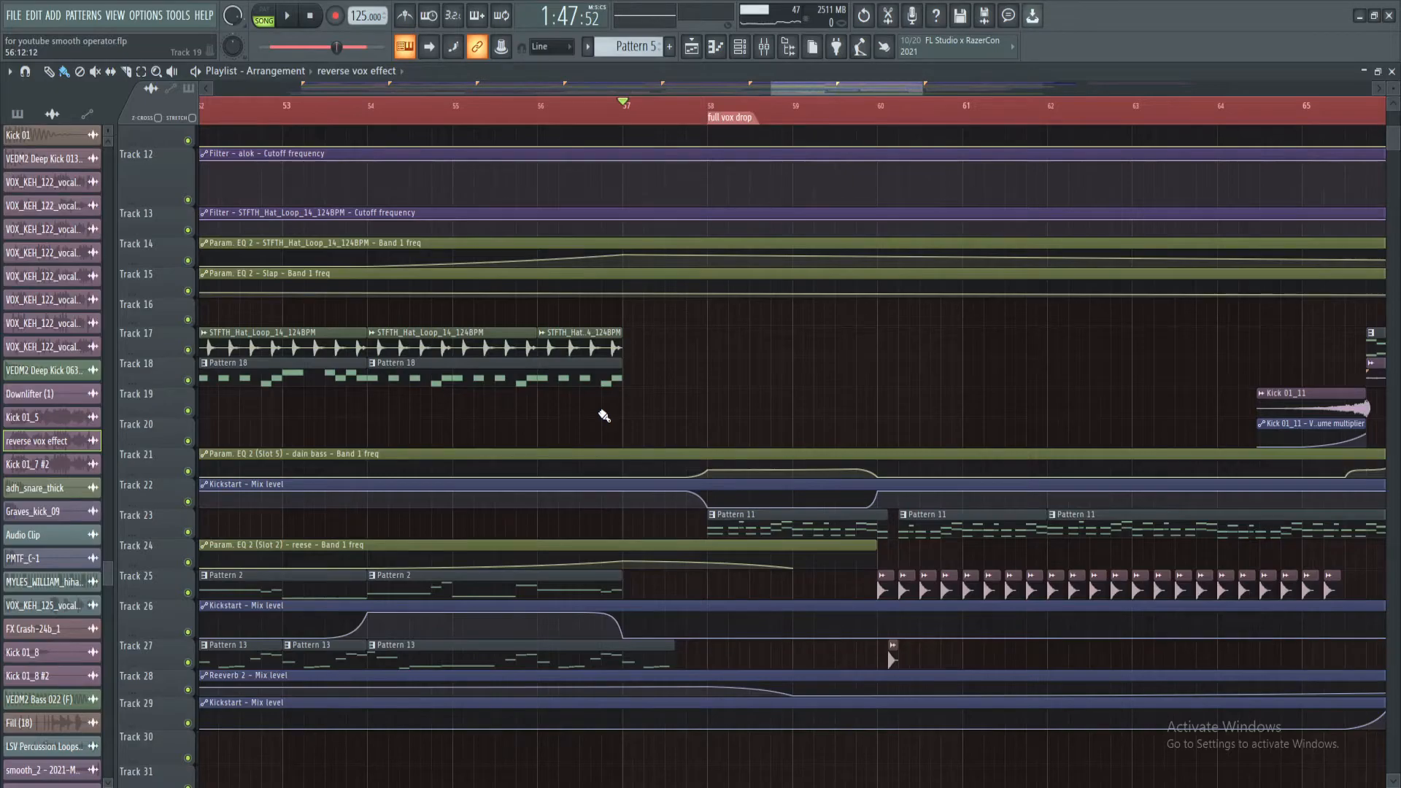
pyautogui.scroll(-3, 887, 109)
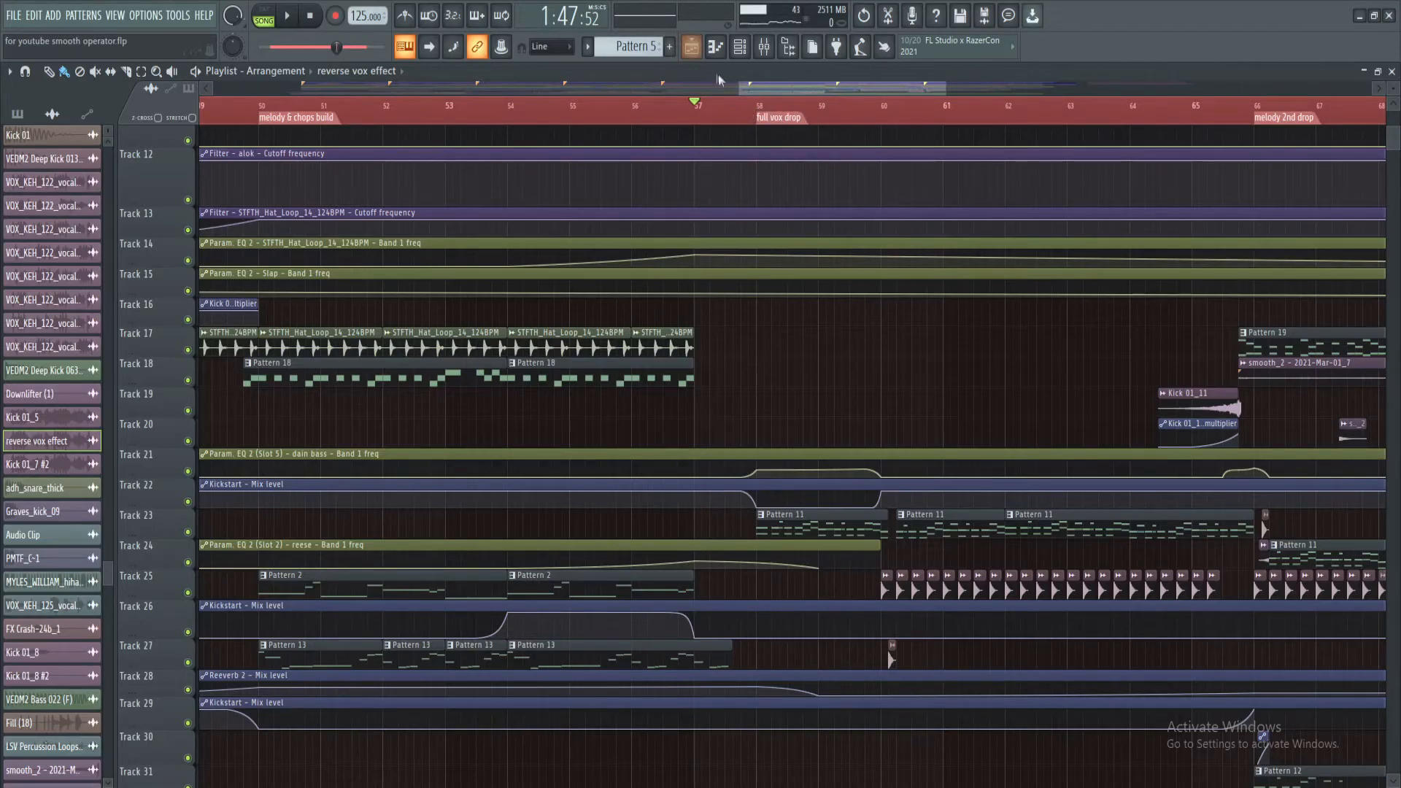
pyautogui.press('space')
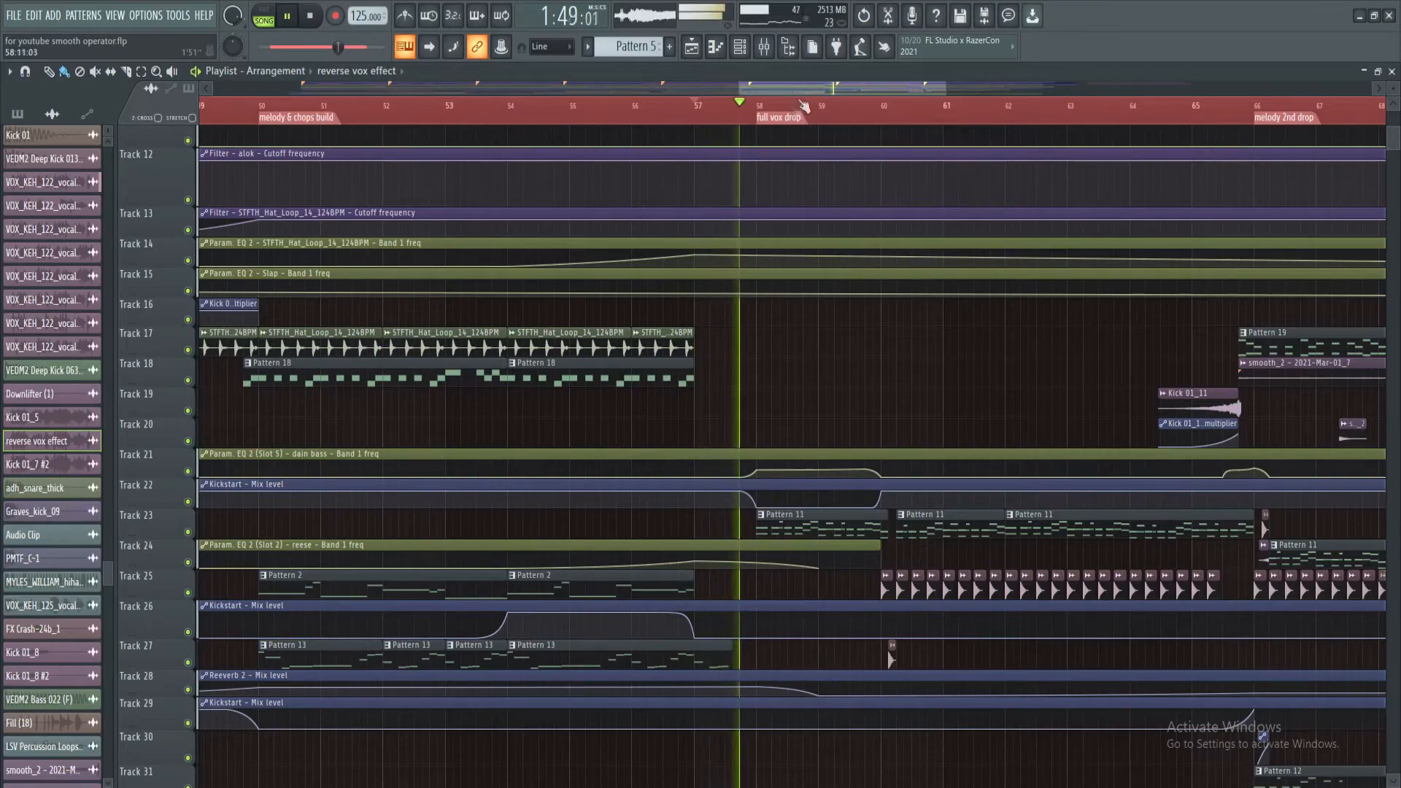
pyautogui.hscroll(3, 795, 92)
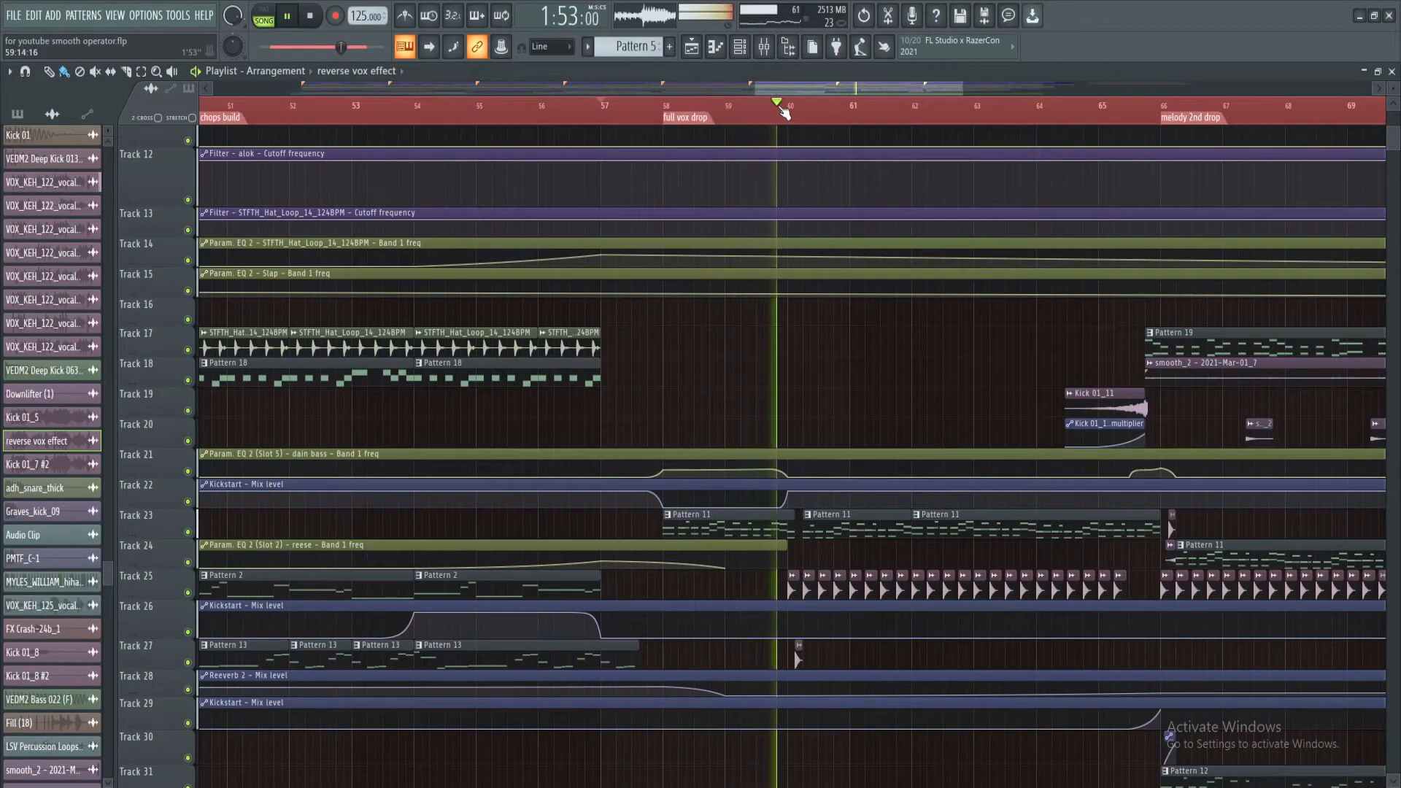
pyautogui.press('space')
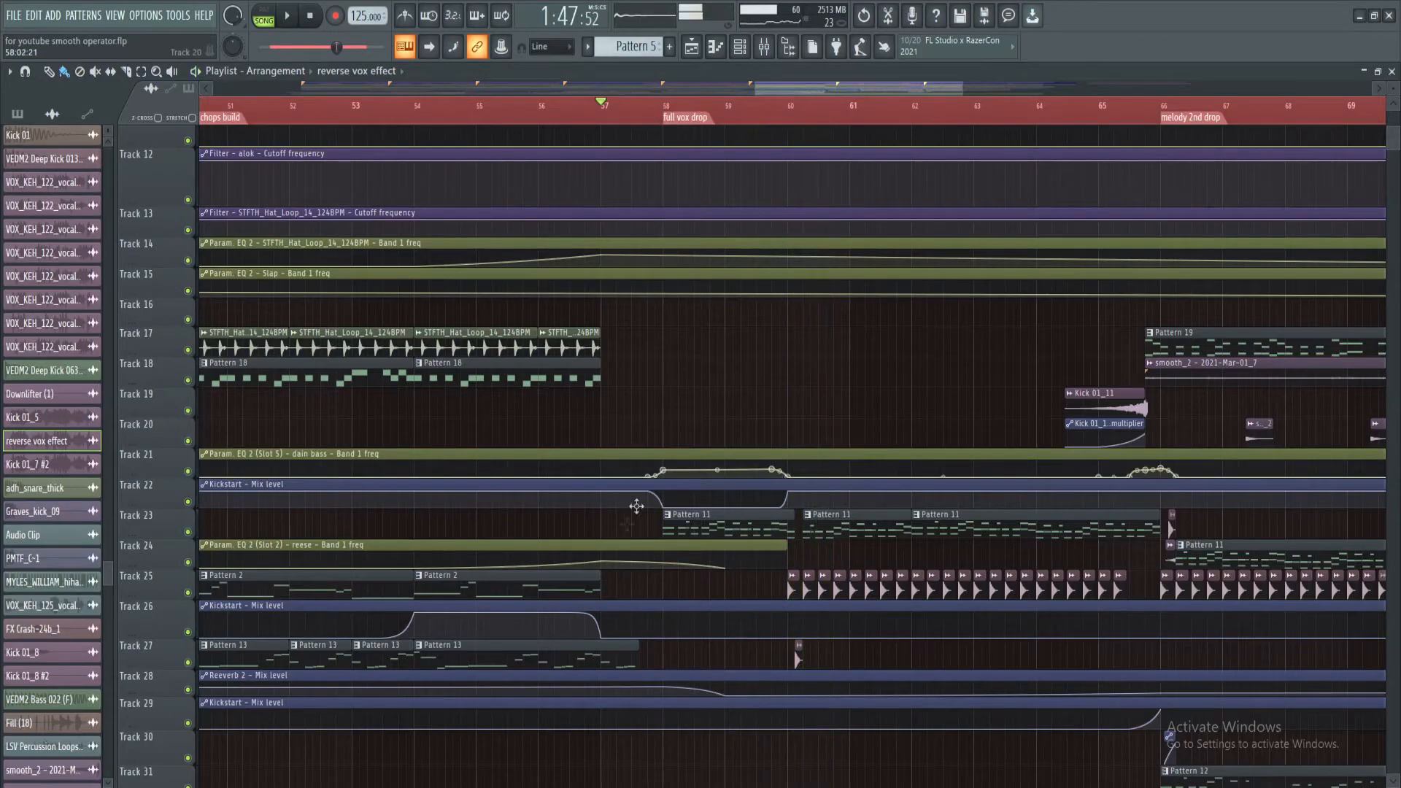
# Open Pattern 11 from the full vox drop in the piano roll, examine its PLUCK BASS notes, and return to the playlist
pyautogui.scroll(3, 659, 124)
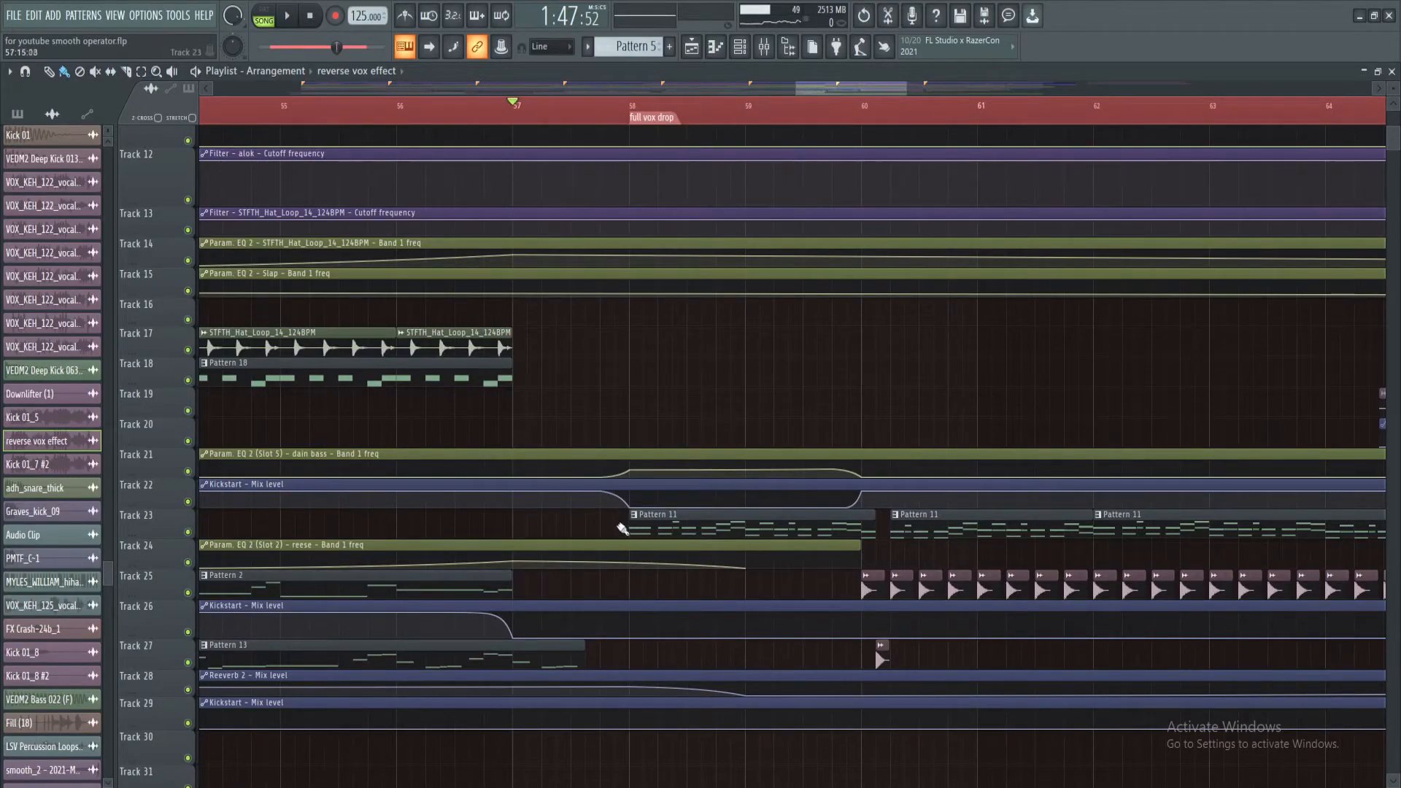
pyautogui.scroll(-2, 741, 115)
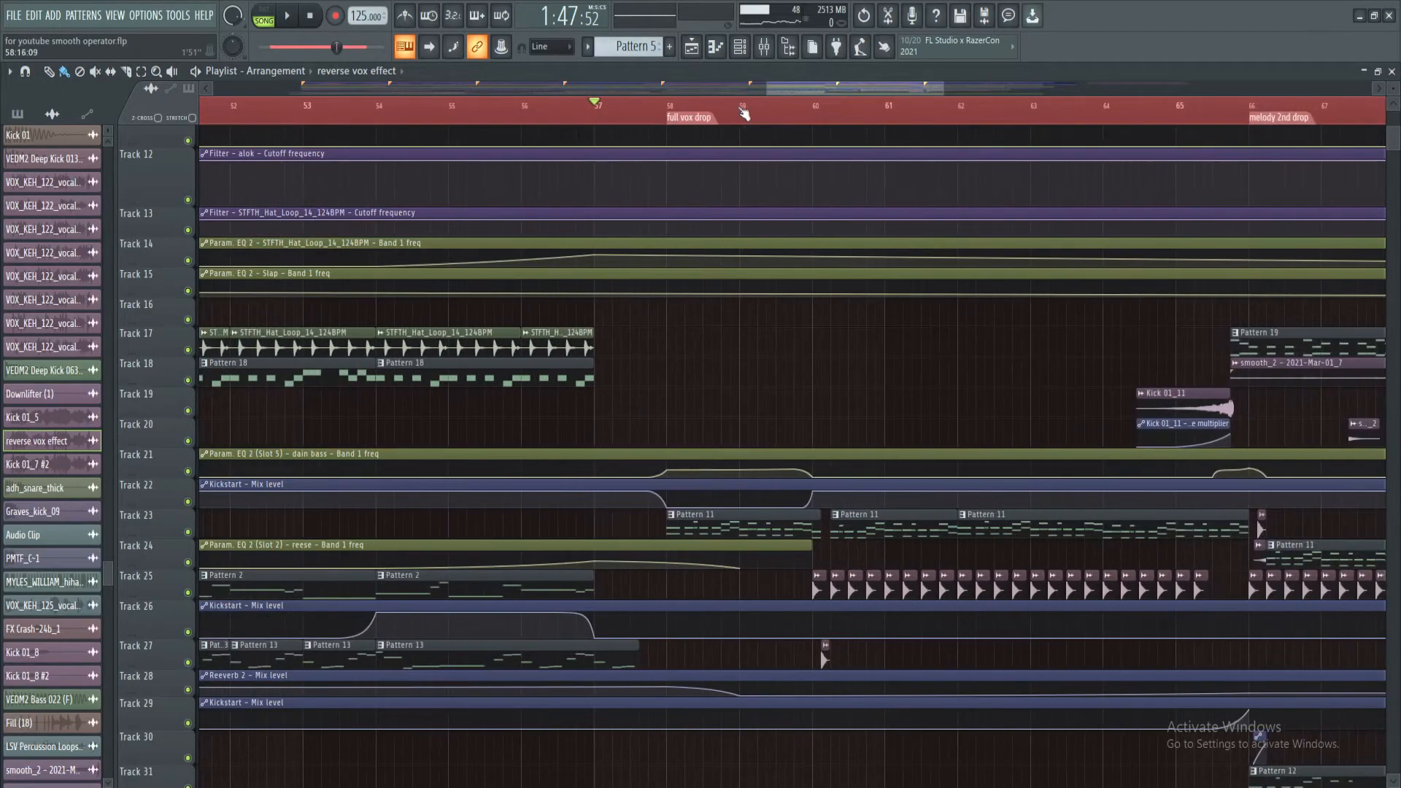
pyautogui.moveTo(782, 86); pyautogui.dragTo(790, 88)
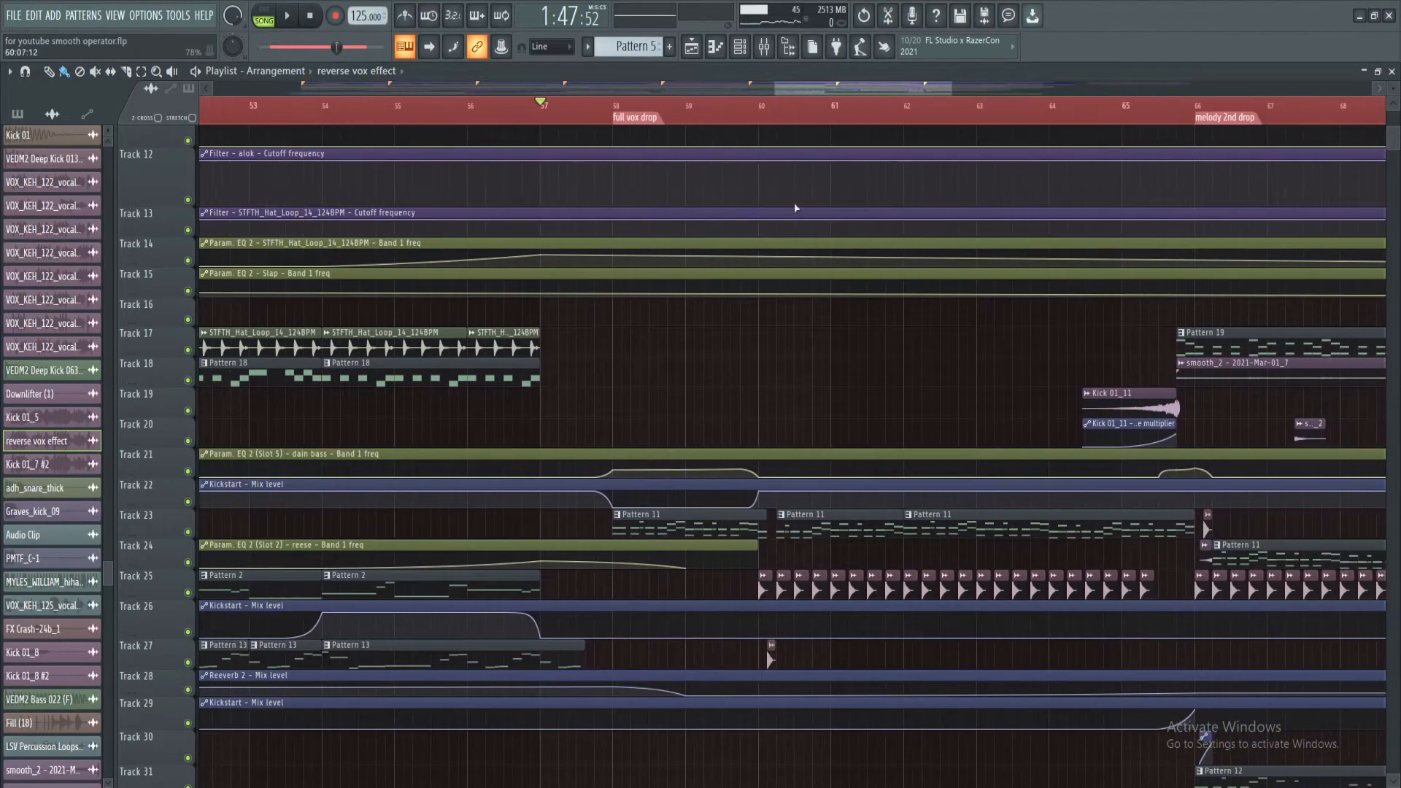
pyautogui.doubleClick(813, 528)
pyautogui.scroll(-3, 762, 128)
pyautogui.keyDown('ctrl'); pyautogui.click(750, 108); pyautogui.keyUp('ctrl')
pyautogui.scroll(2, 749, 107)
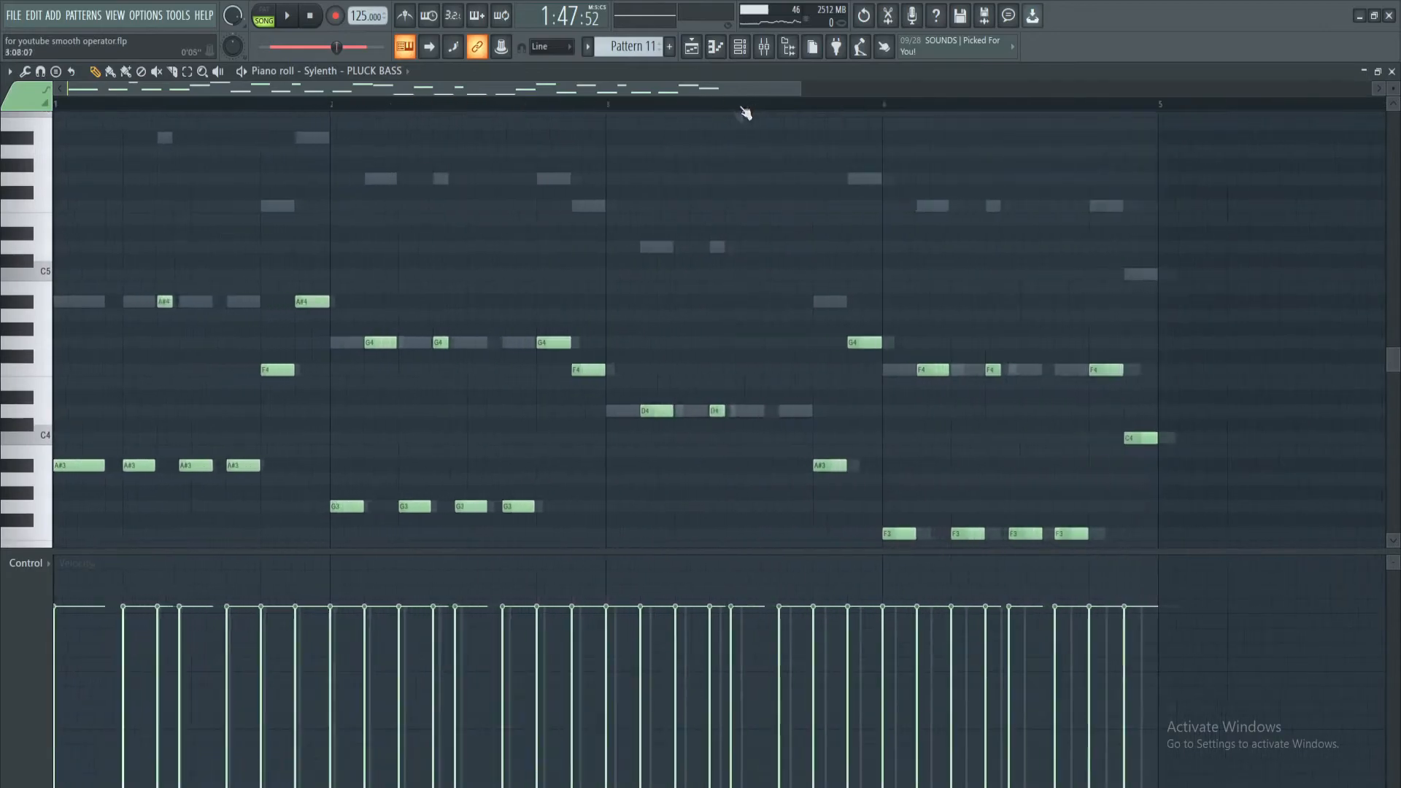
pyautogui.scroll(-3, 554, 145)
pyautogui.scroll(1, 529, 143)
pyautogui.scroll(-2, 509, 108)
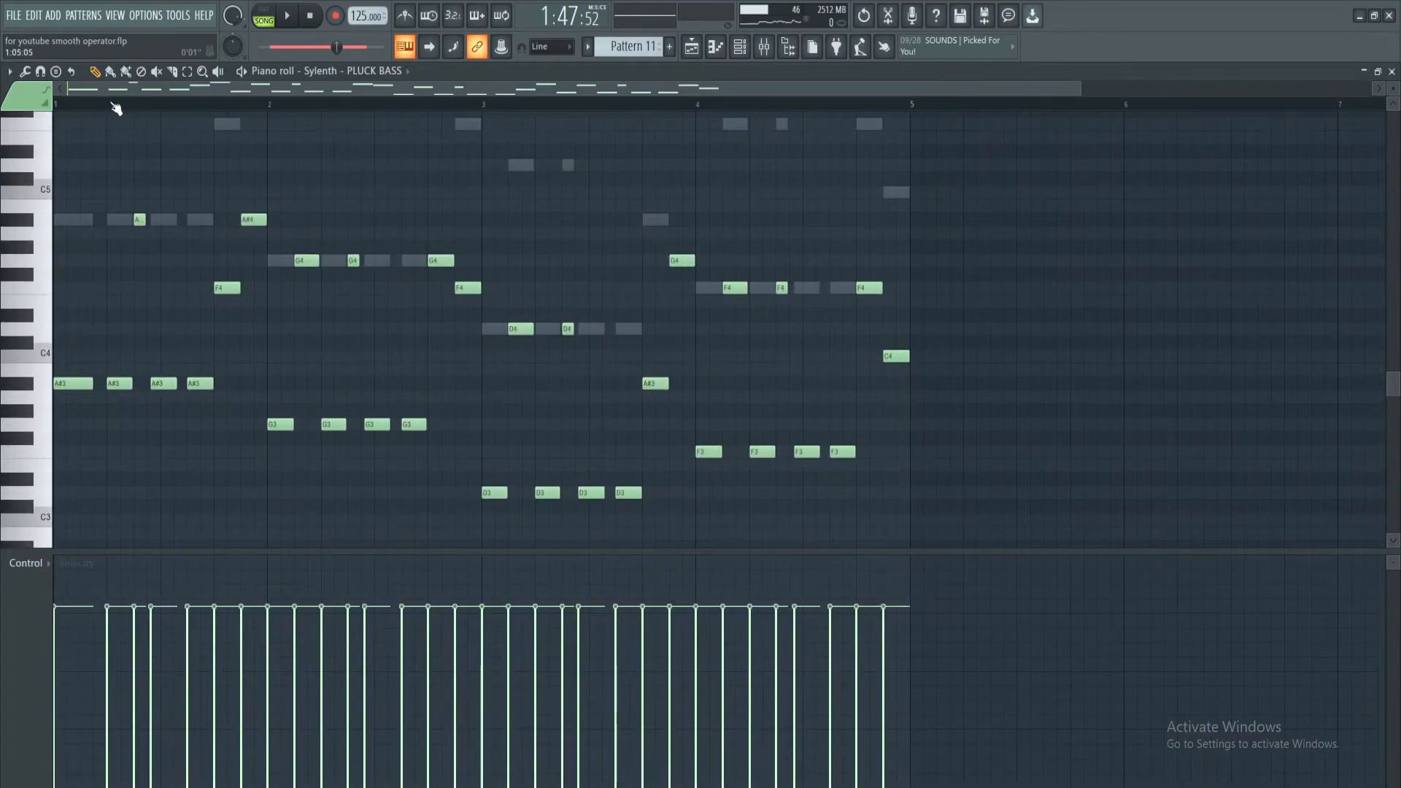
pyautogui.press('F5')
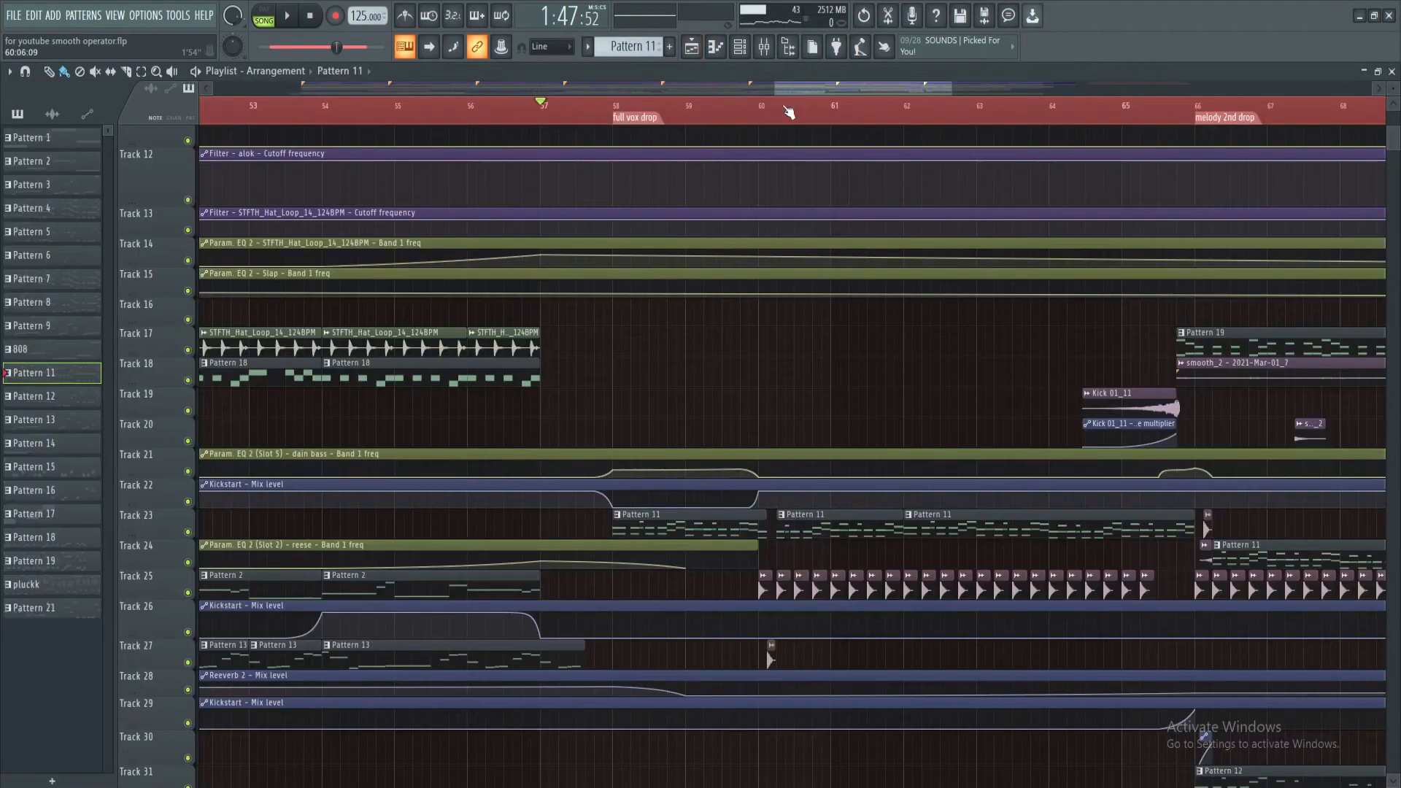
# Play the full vox drop from just before bar 60 and check Pattern 11's notes in the piano roll during playback
pyautogui.scroll(-1, 788, 111)
pyautogui.click(756, 117)
pyautogui.press('space')
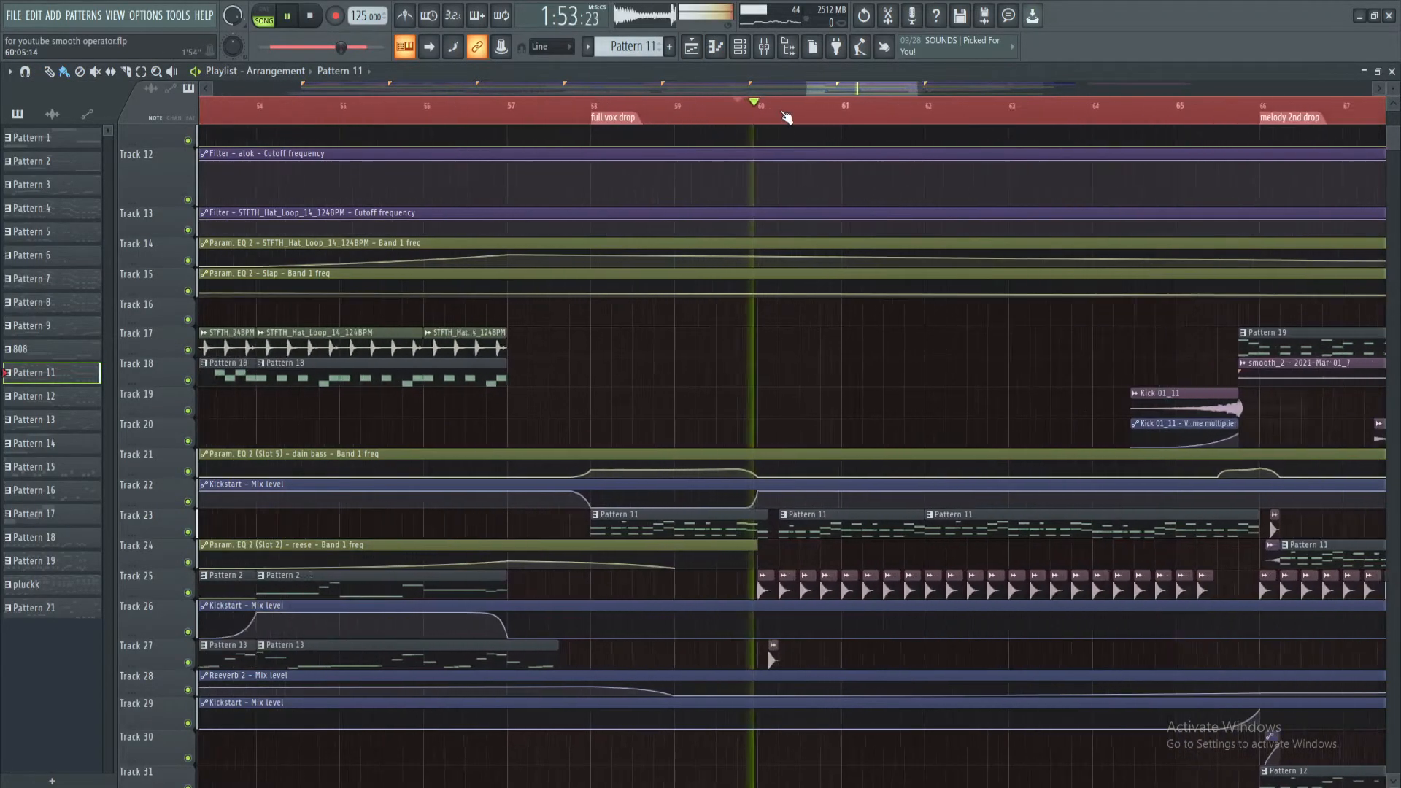
pyautogui.hscroll(3, 782, 89)
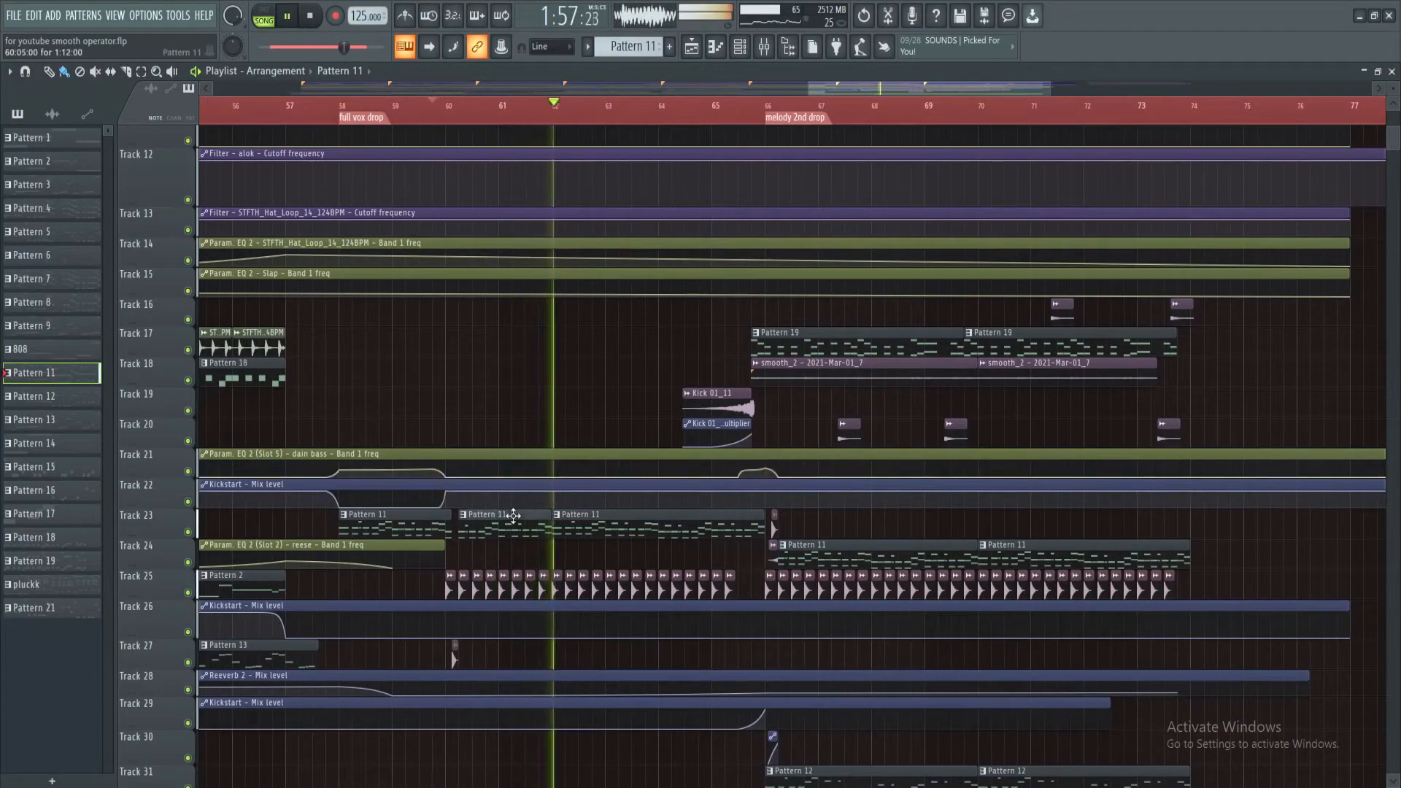
pyautogui.press('F7')
pyautogui.press('space')
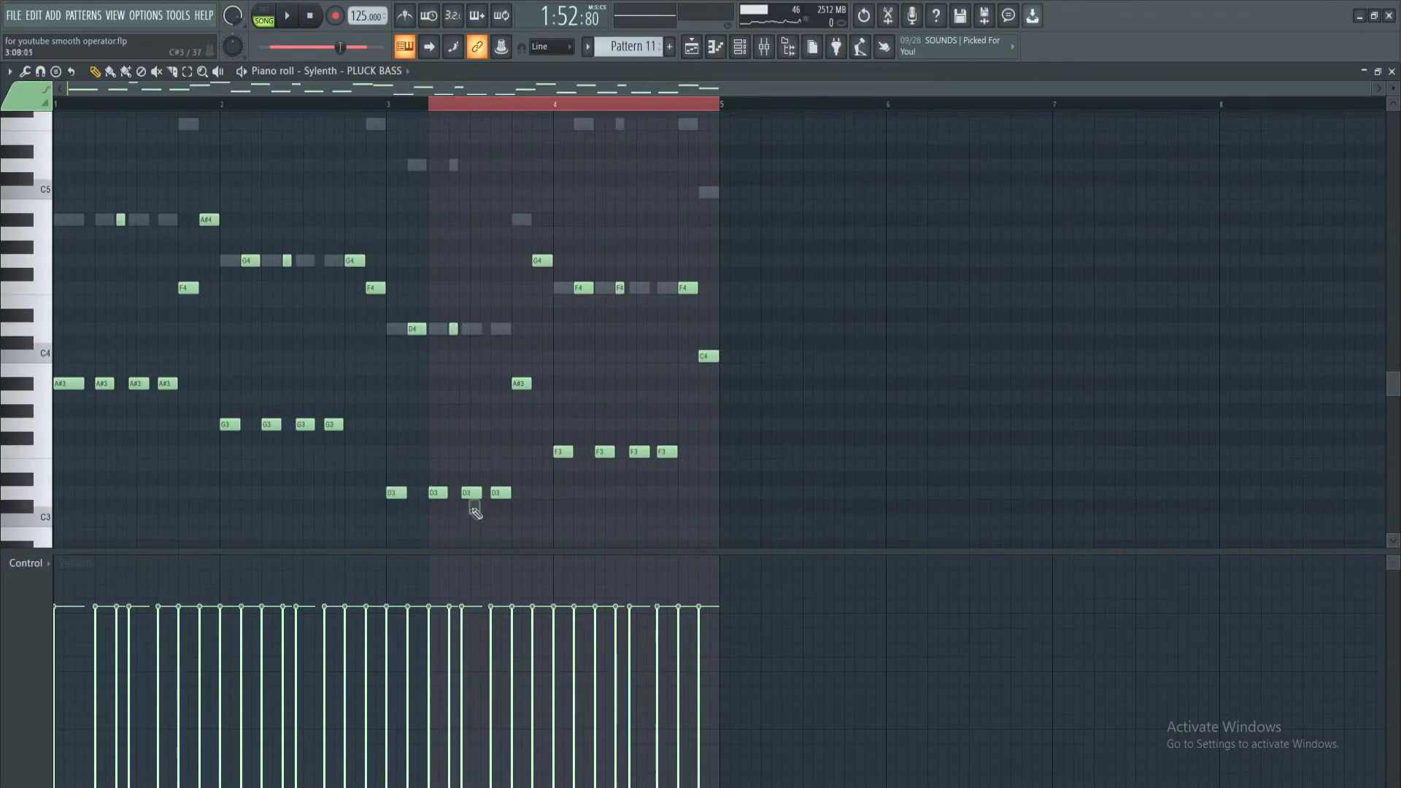
pyautogui.press('F5')
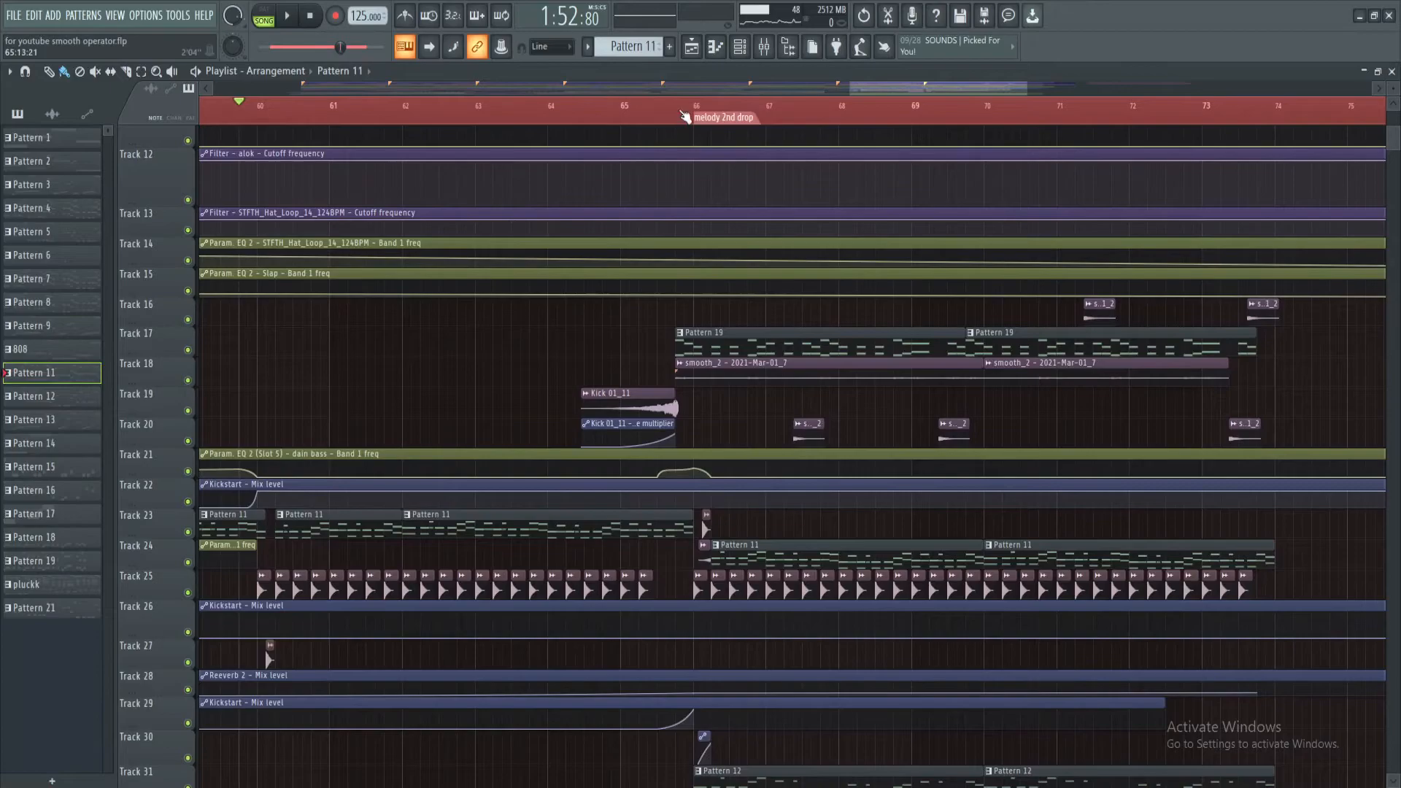
# Play the lead-in to the melody 2nd drop from about bar 65 and examine the clips on its tracks
pyautogui.scroll(-3, 692, 120)
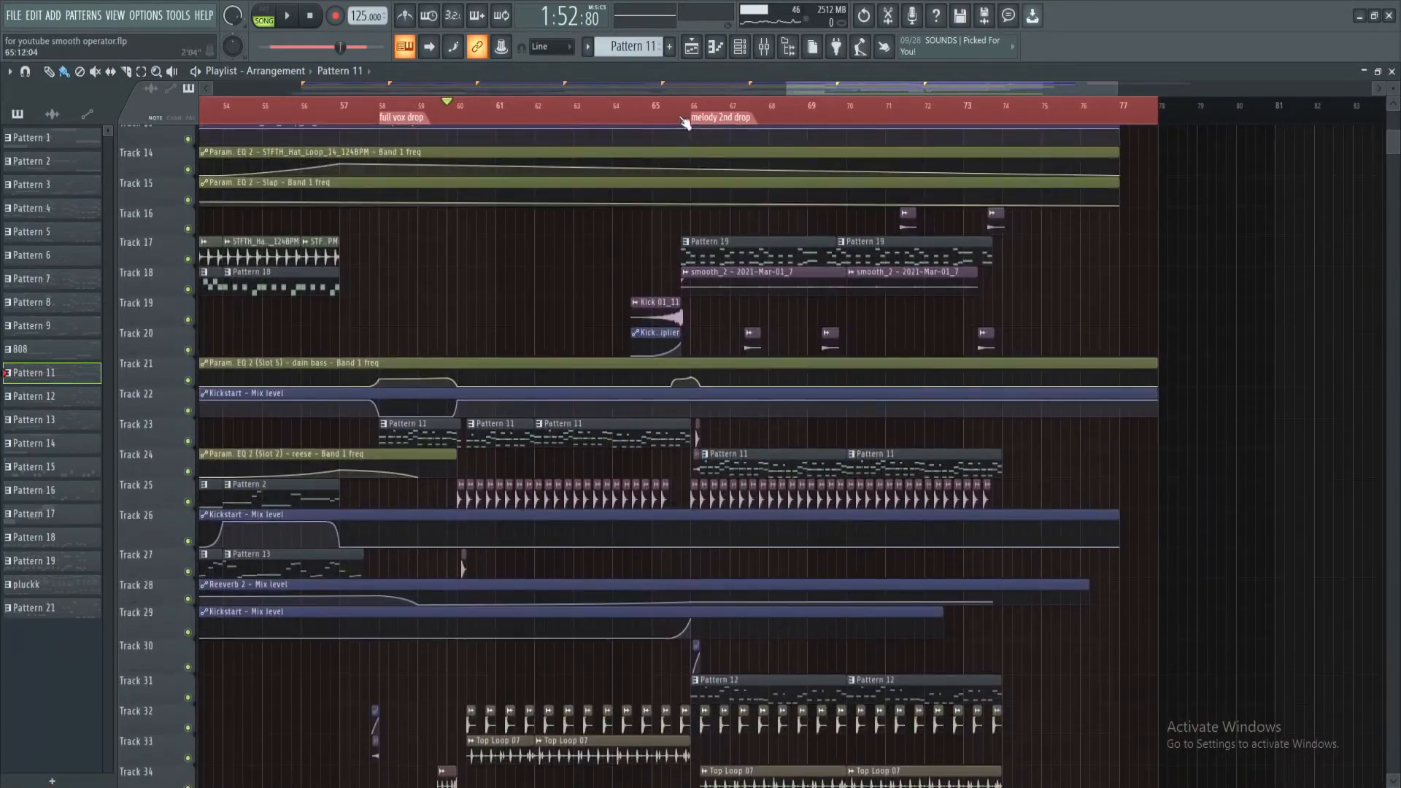
pyautogui.press('space')
pyautogui.scroll(2, 679, 117)
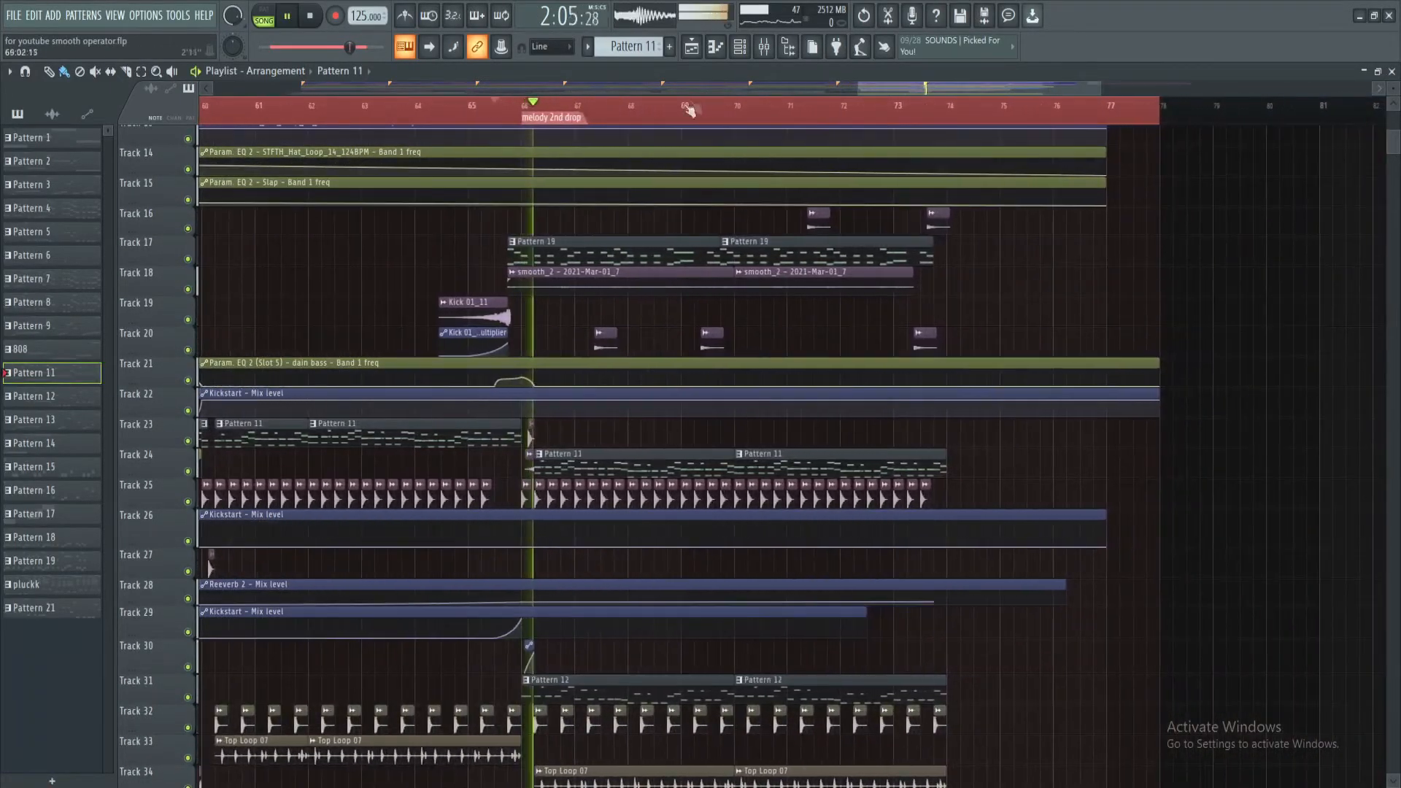
pyautogui.scroll(-4, 625, 204)
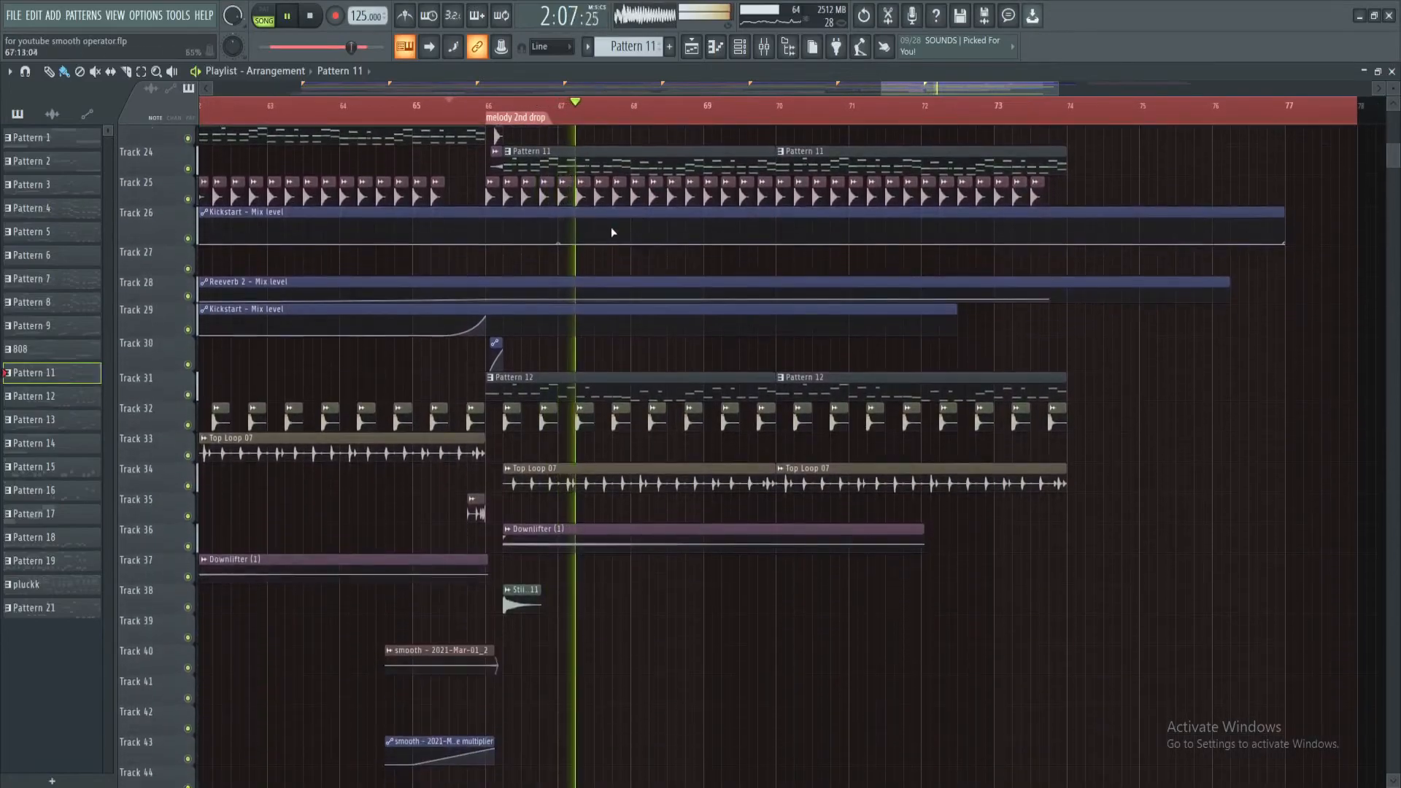
pyautogui.press('space')
pyautogui.scroll(2, 584, 241)
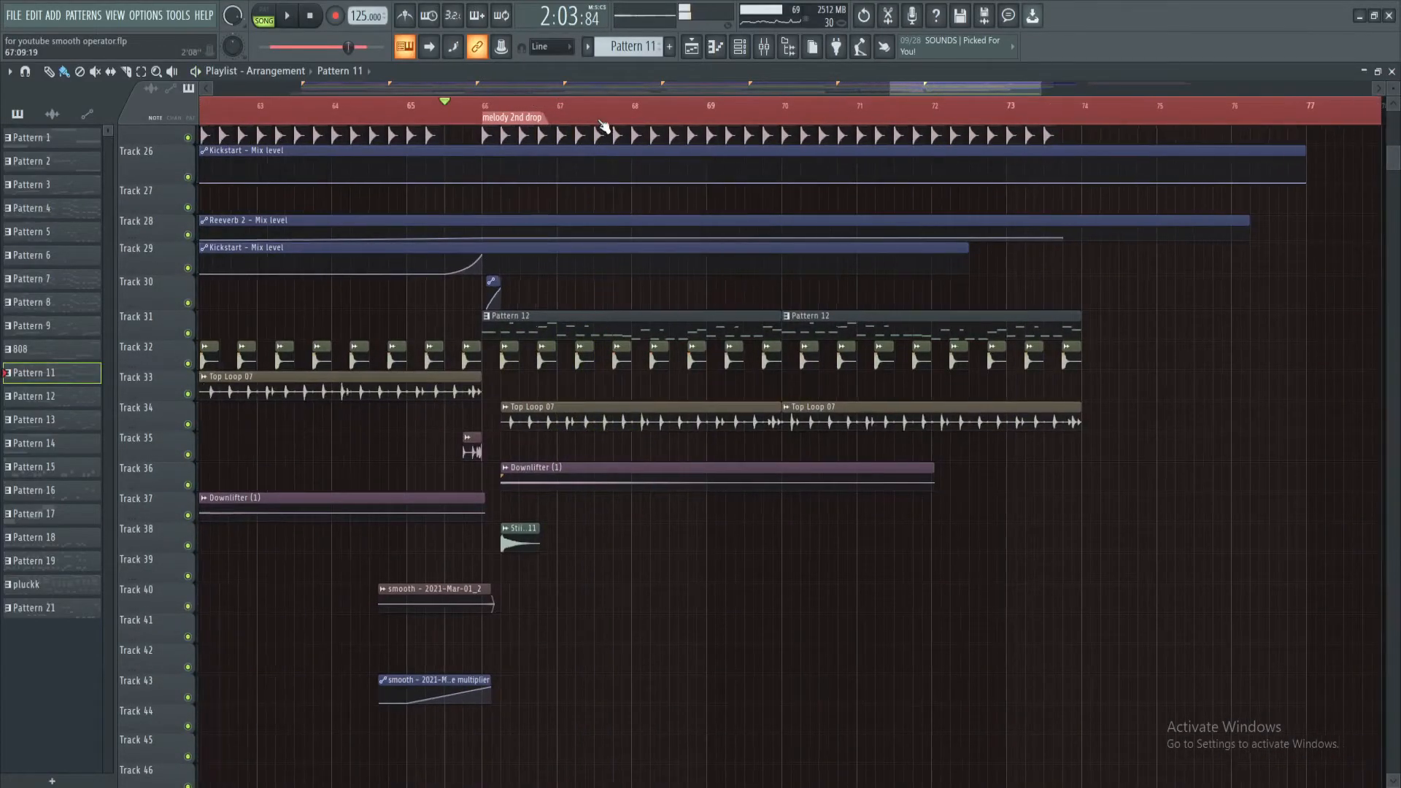
pyautogui.scroll(3, 578, 246)
pyautogui.scroll(1, 582, 240)
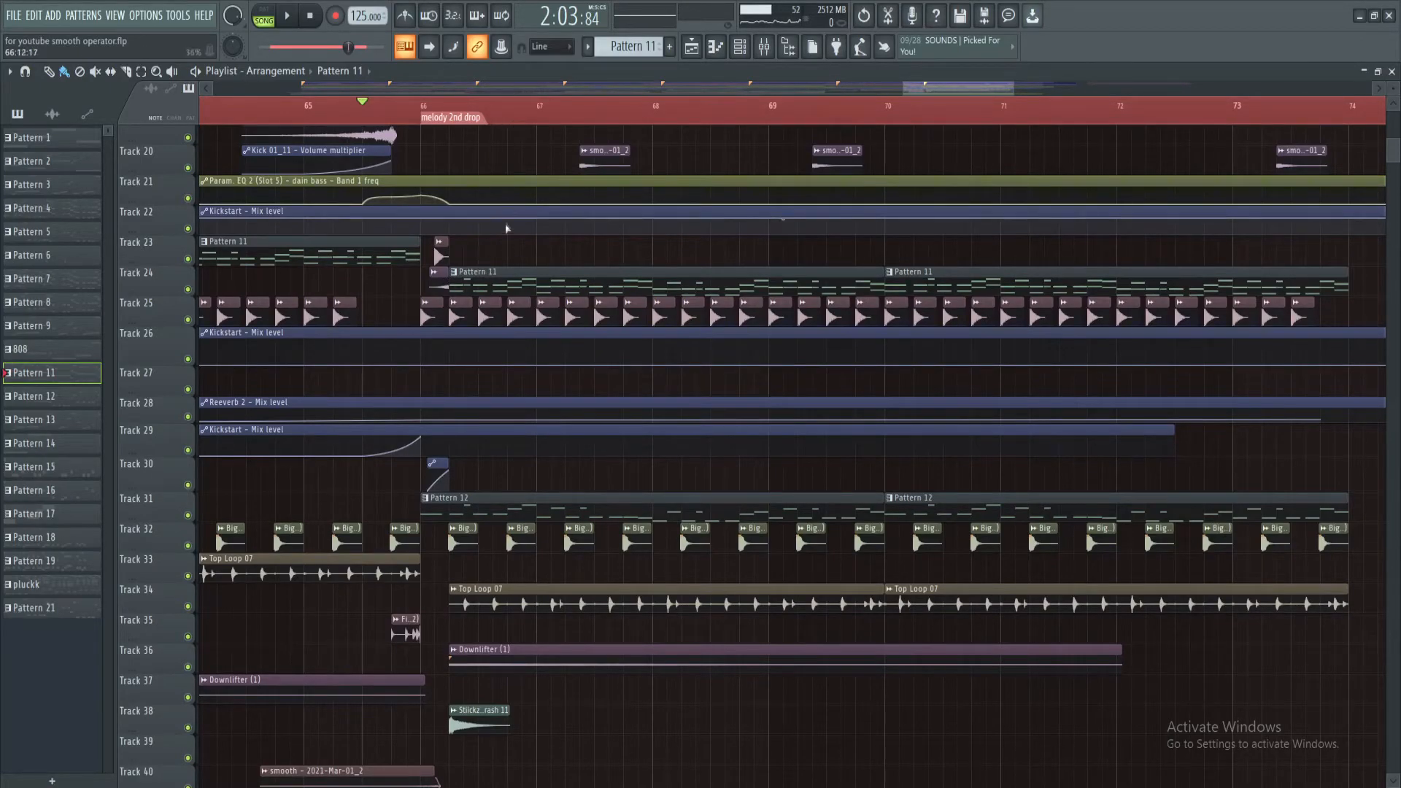
# Open Pattern 12 on Track 31 in the piano roll, play it alone in pattern mode, and return to the playlist
pyautogui.doubleClick(436, 508)
pyautogui.press('l')
pyautogui.press('space')
pyautogui.scroll(4, 391, 263)
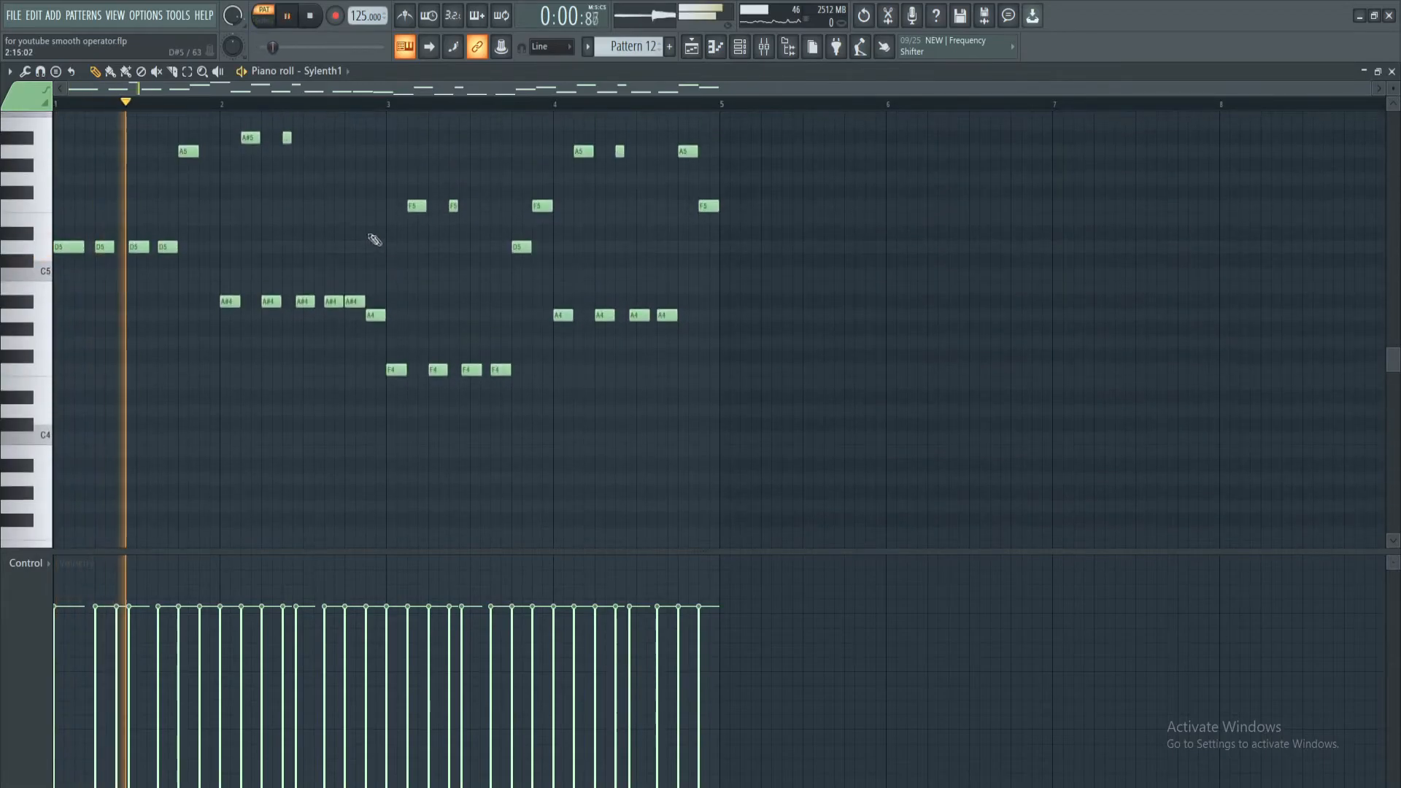
pyautogui.click(691, 47)
pyautogui.press('space')
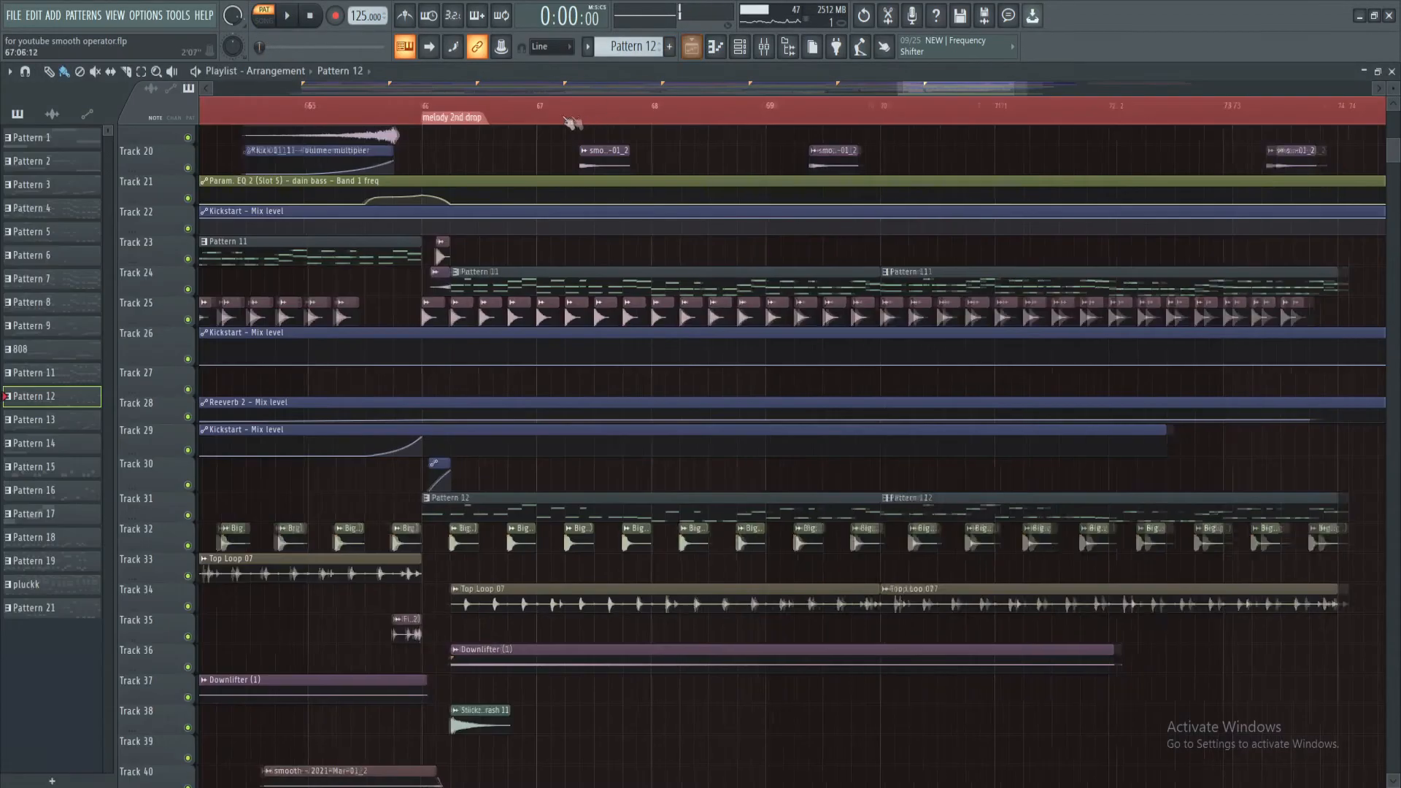
# Play the melody 2nd drop from its marker at bar 66 and examine the pattern, audio and automation clips across its tracks during playback
pyautogui.scroll(5, 546, 241)
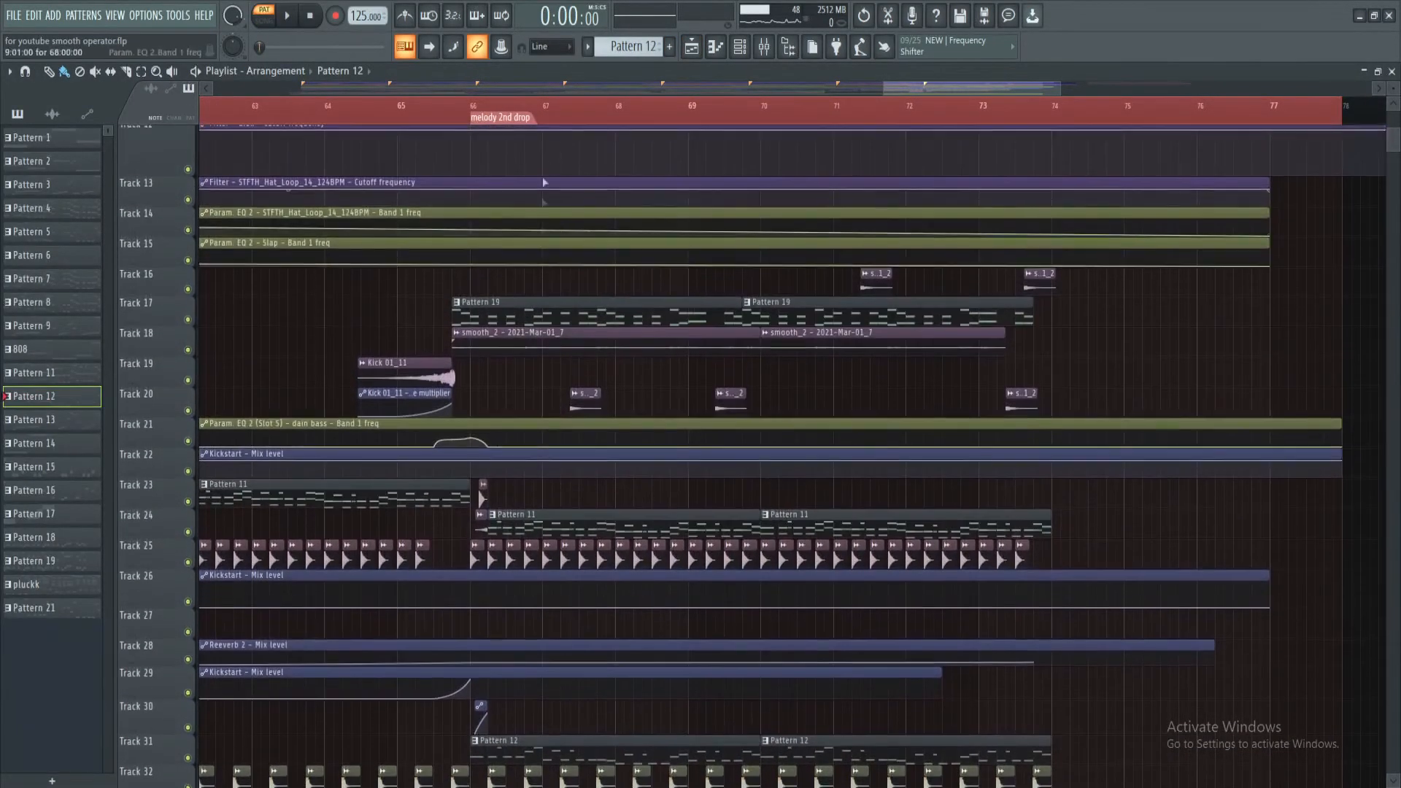
pyautogui.click(478, 110)
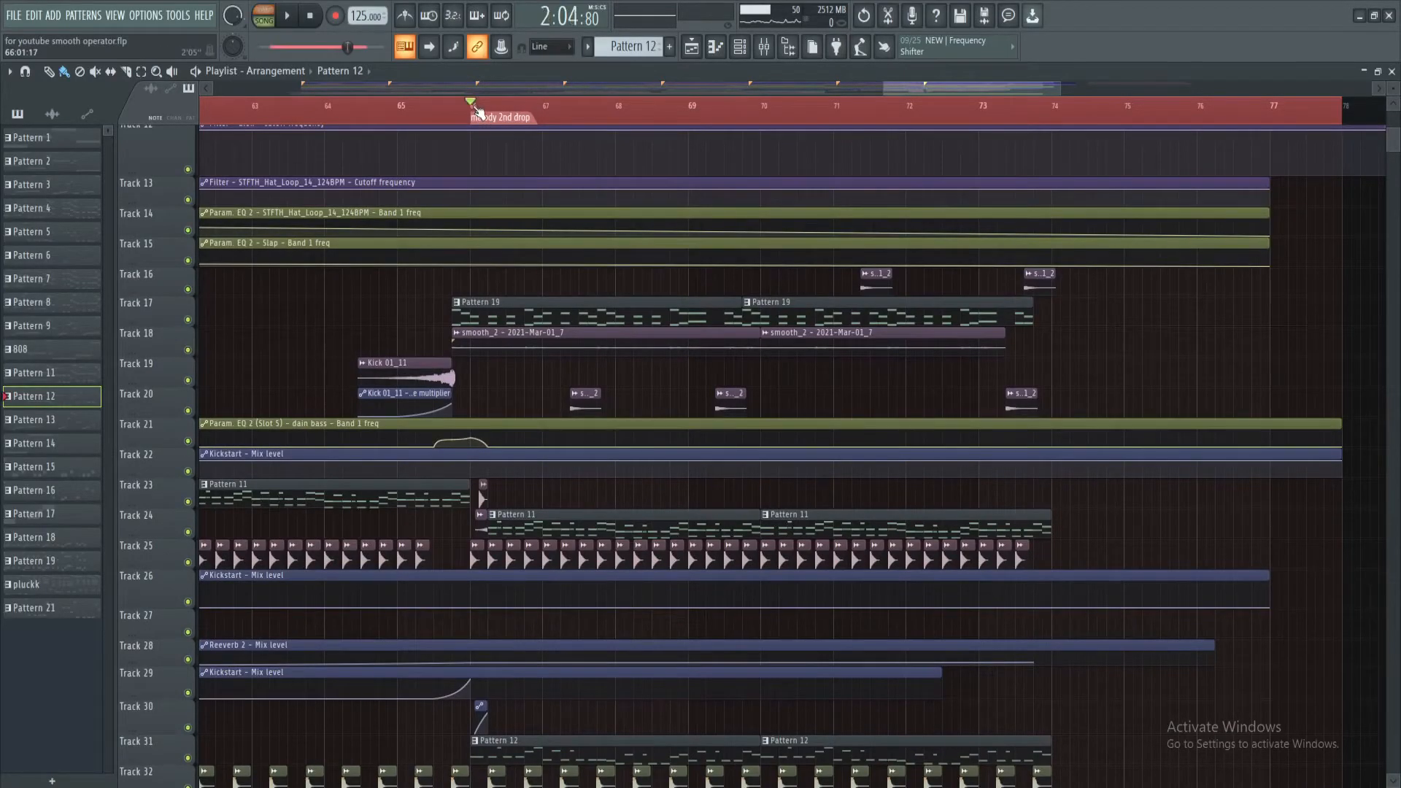
pyautogui.press('space')
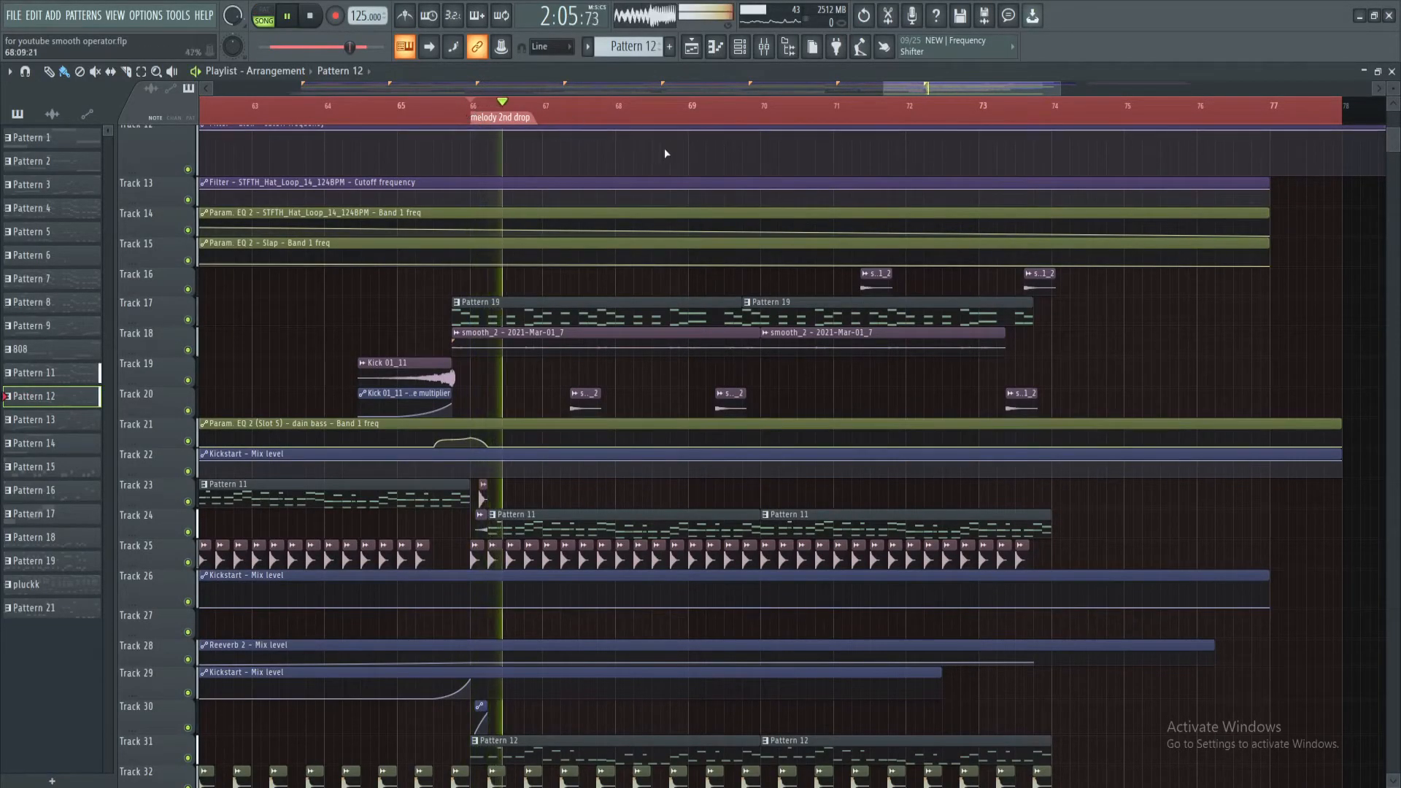
pyautogui.scroll(-3, 674, 89)
pyautogui.scroll(-2, 674, 89)
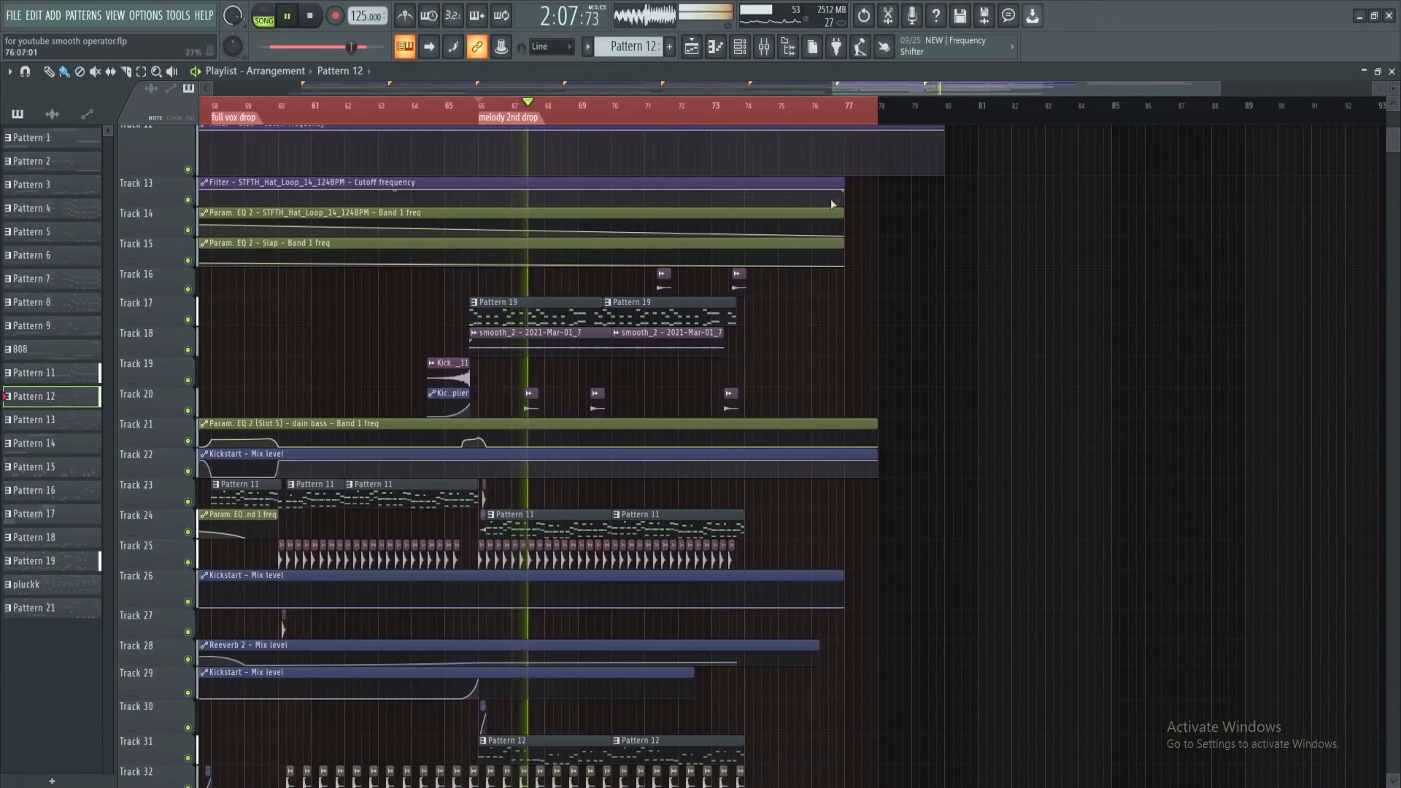
pyautogui.scroll(-4, 844, 344)
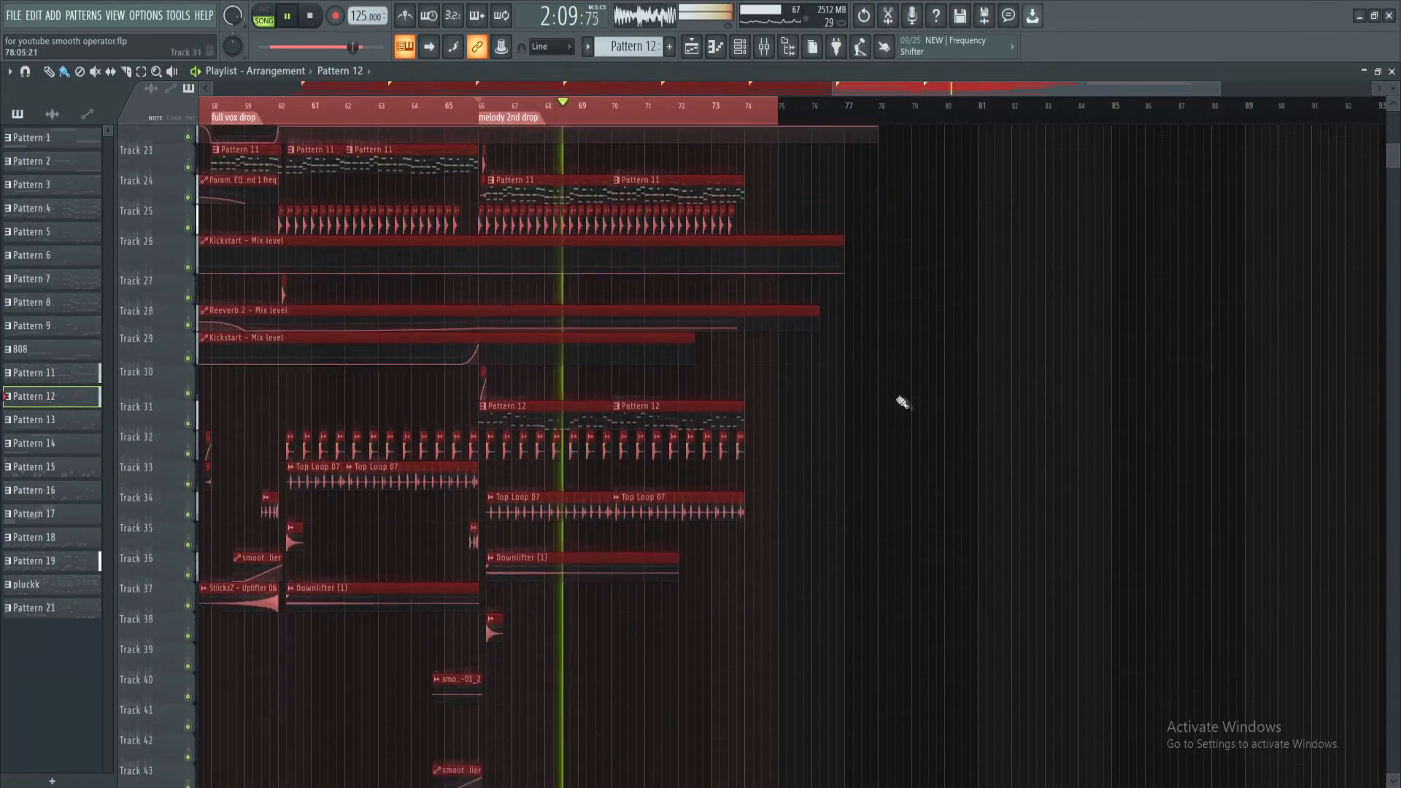
pyautogui.scroll(3, 747, 177)
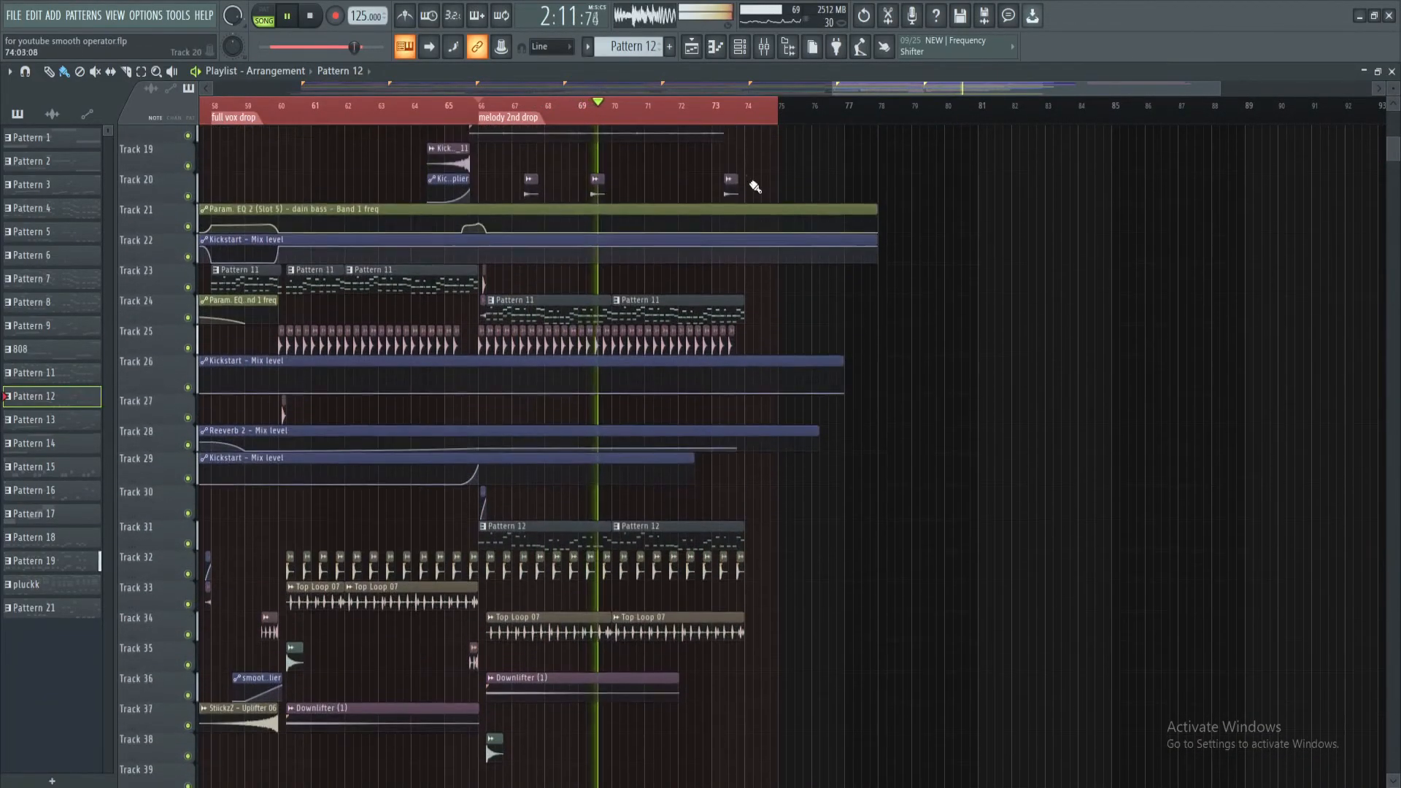
pyautogui.scroll(2, 711, 209)
pyautogui.scroll(2, 711, 209)
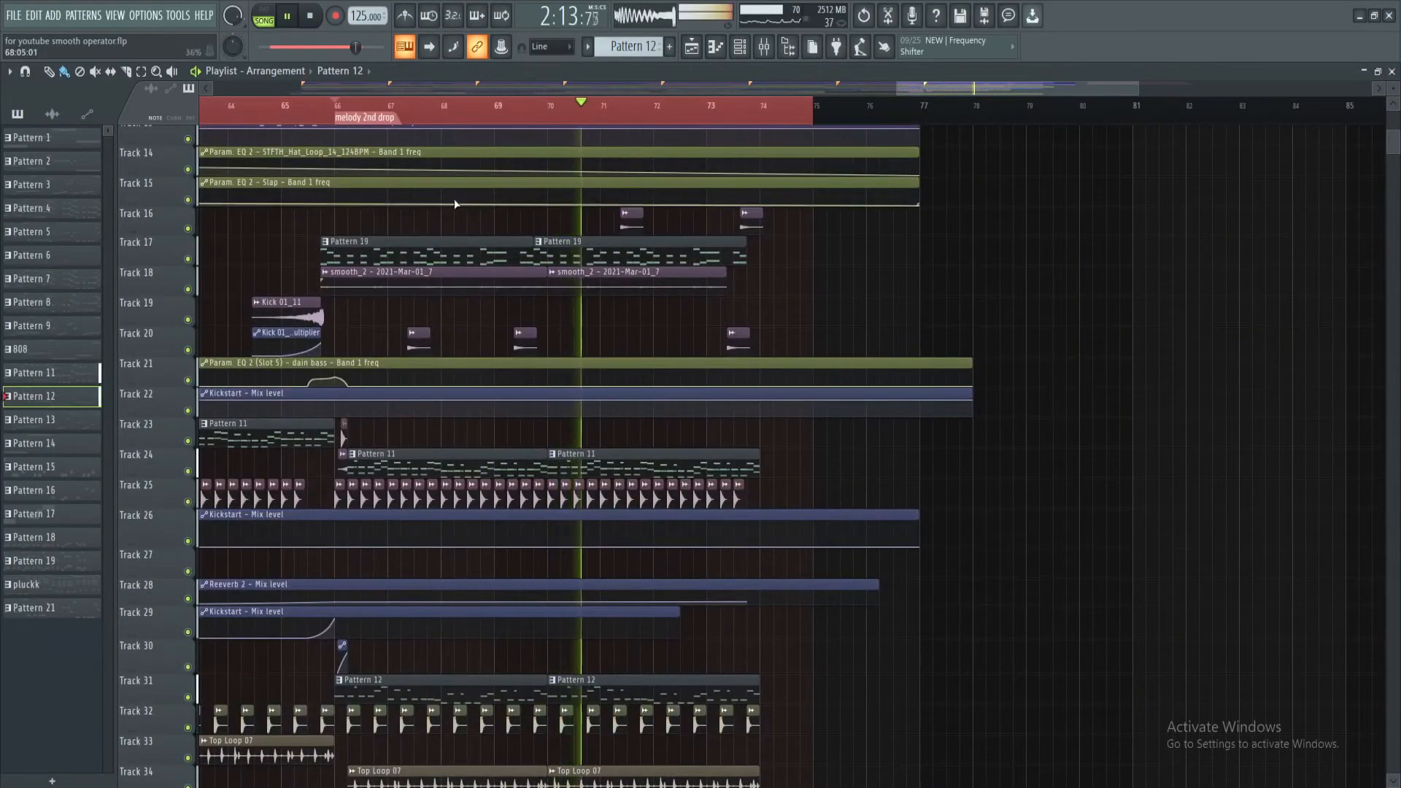
pyautogui.scroll(2, 392, 126)
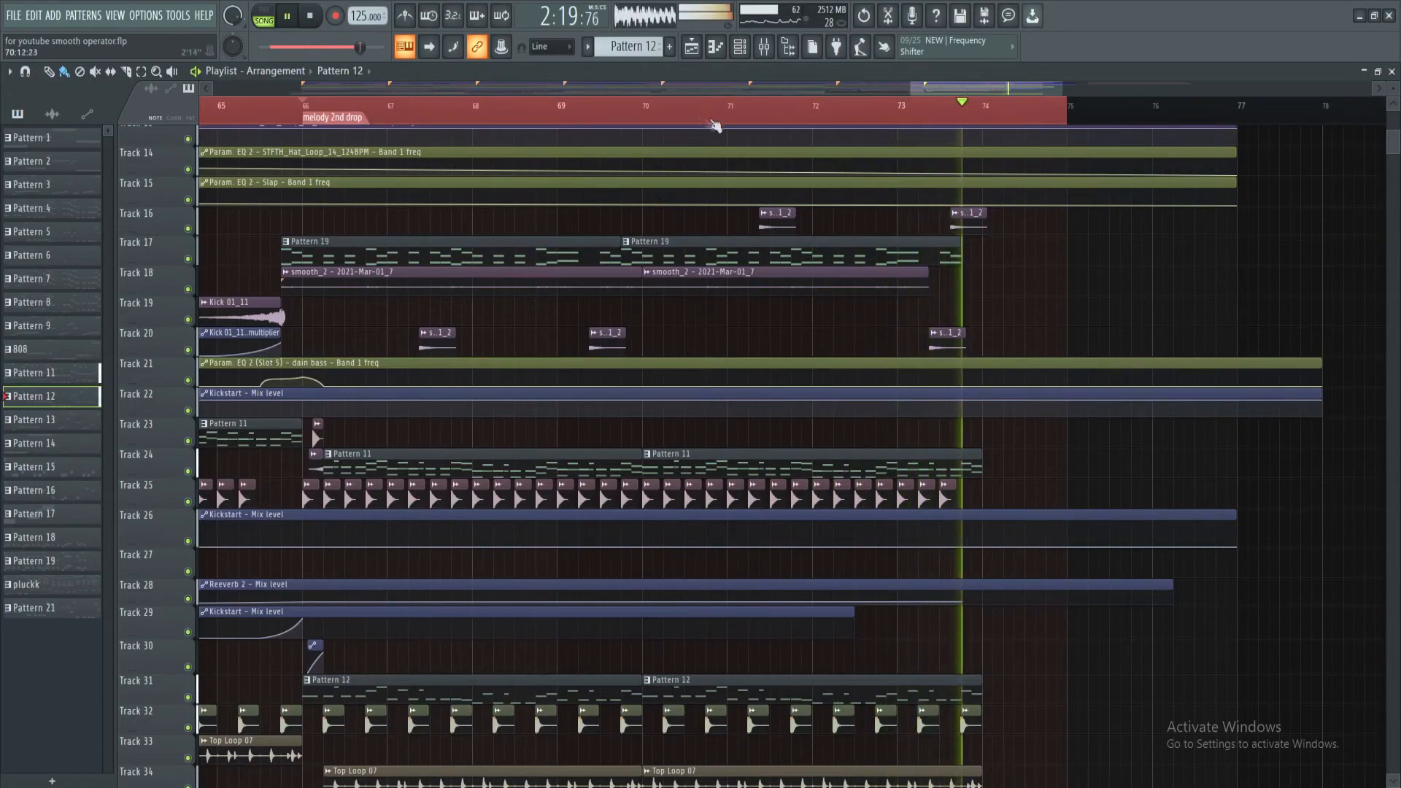
pyautogui.hotkey('ctrl', 'a')
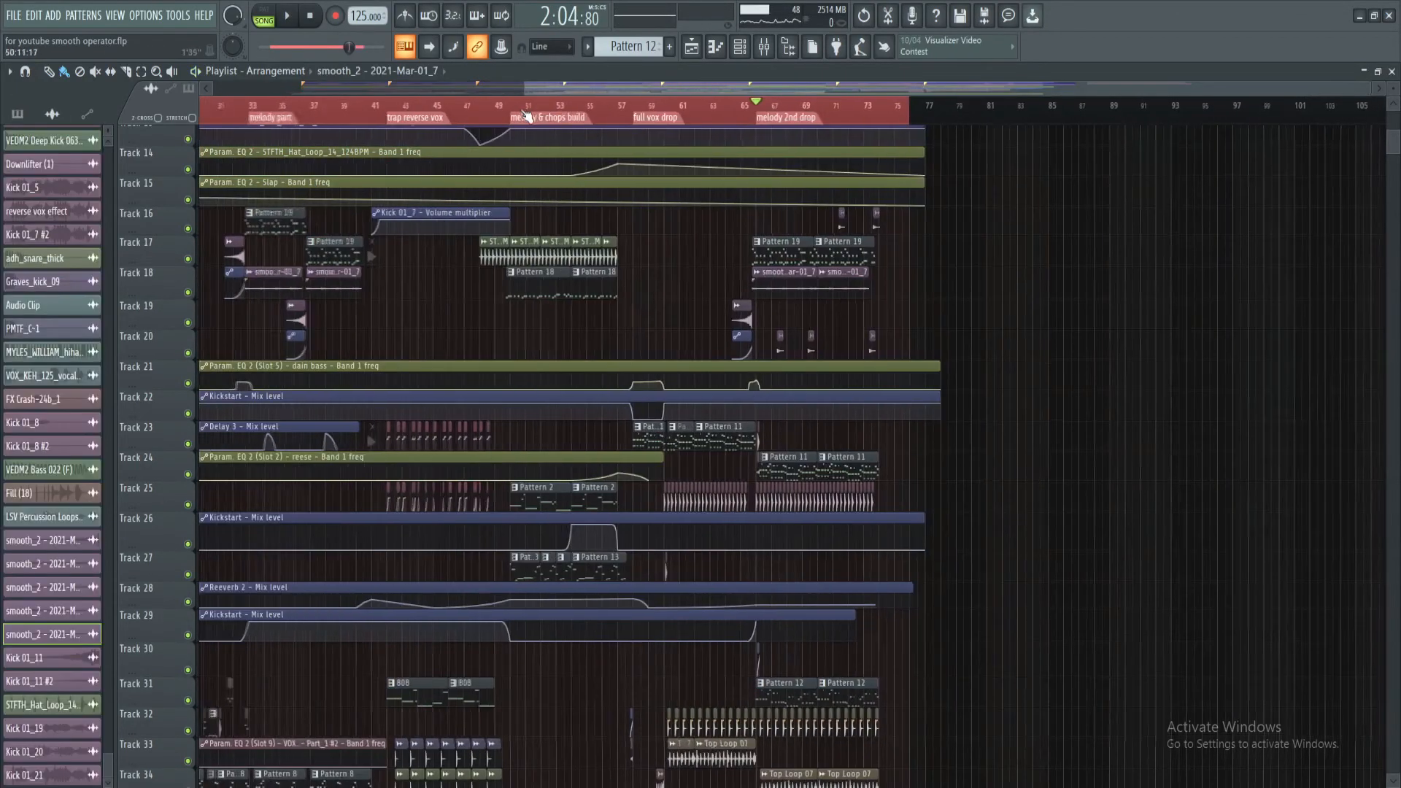